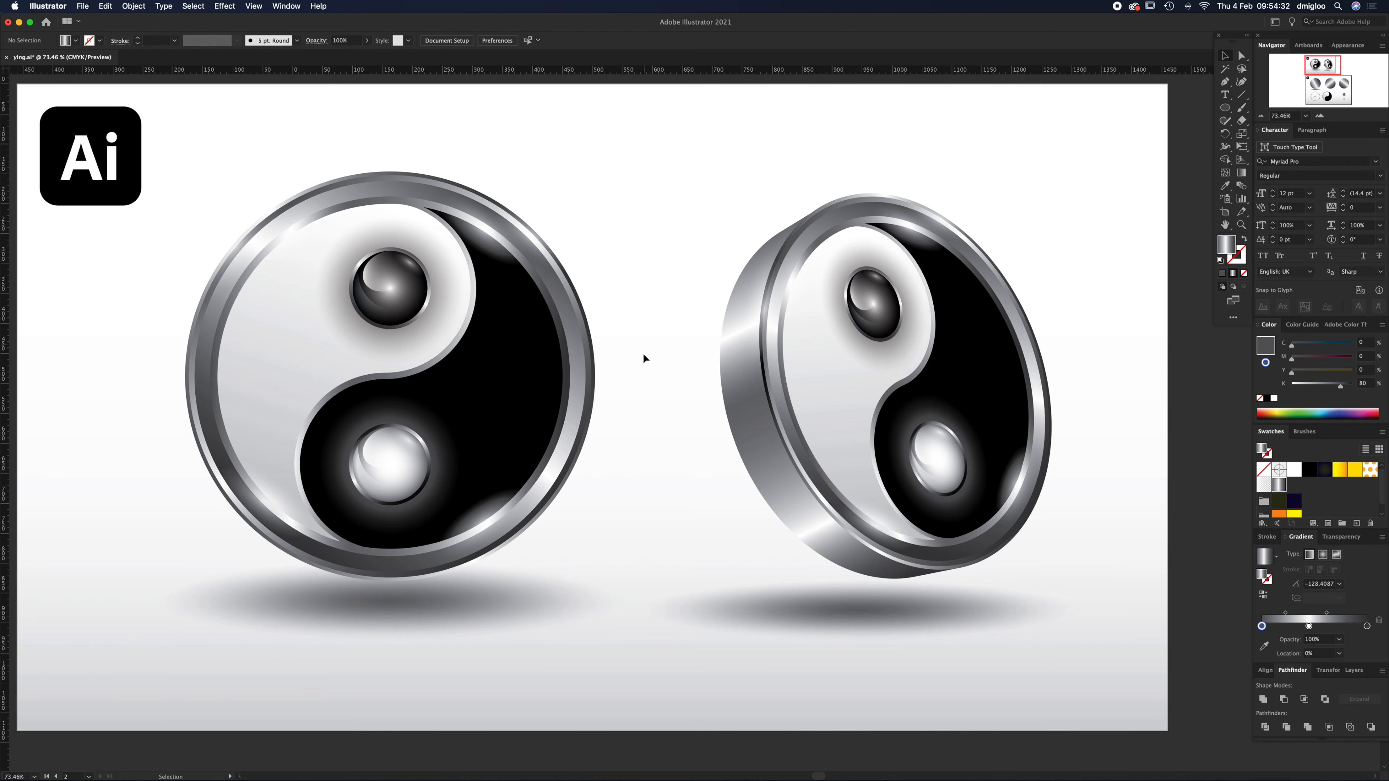
- Select the background rectangle that fills the first artboard, view it whole and look up the Rectangle tool
left_click(100, 294)
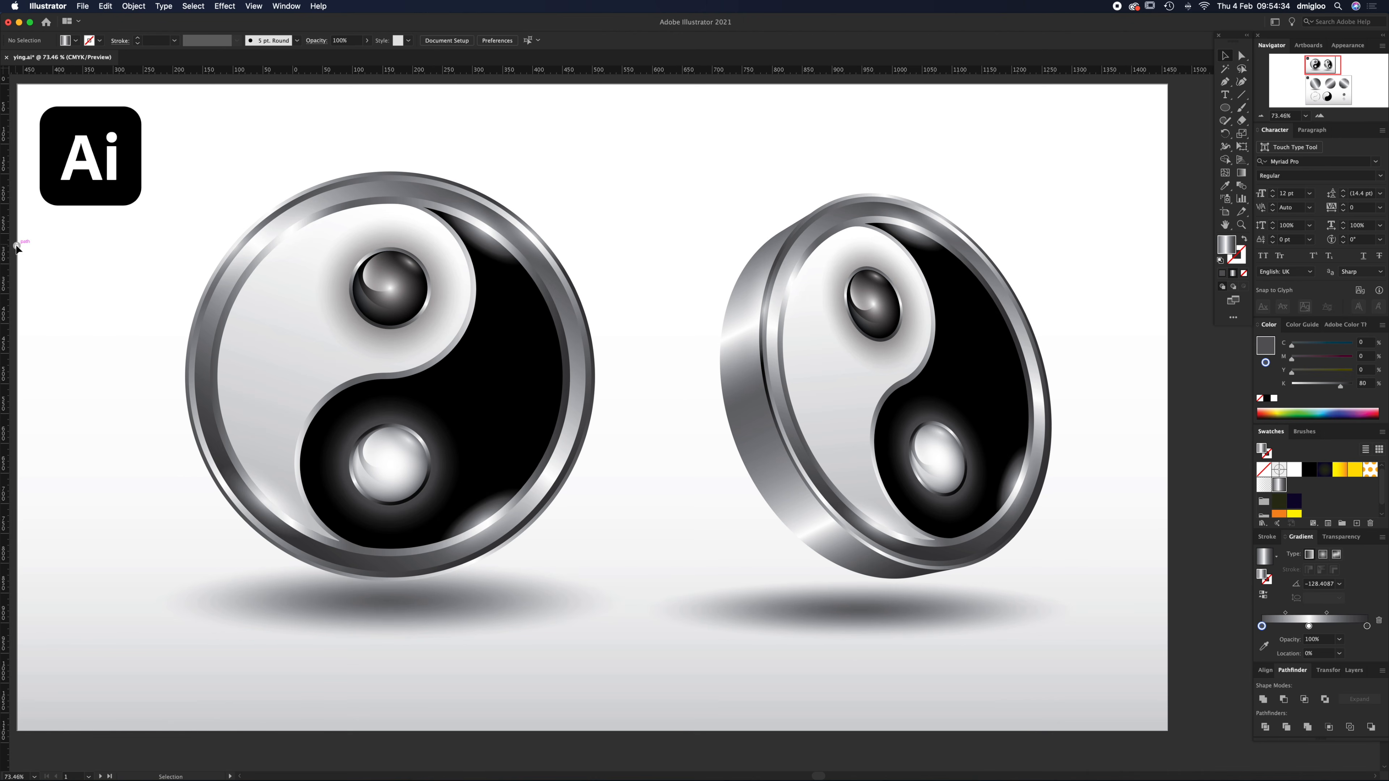
left_click(22, 264)
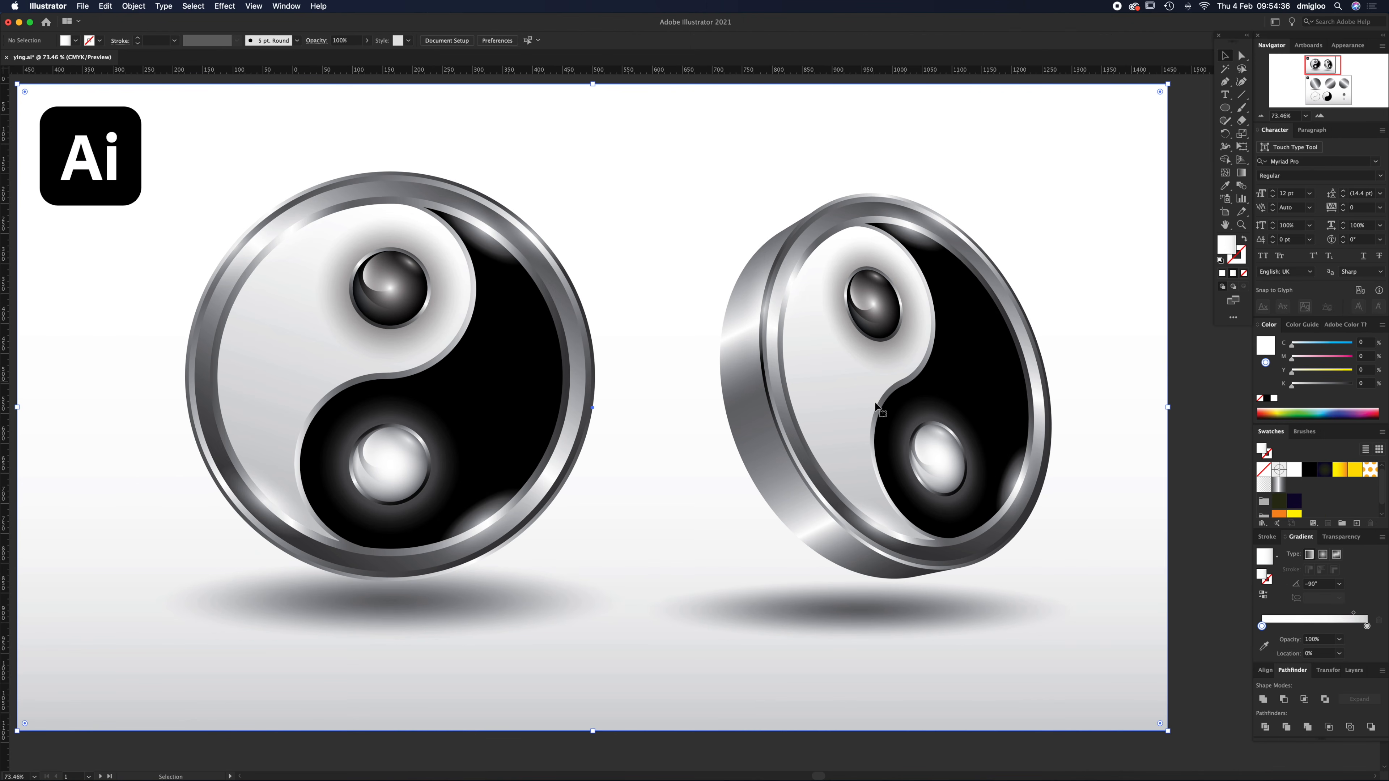
key("super+1")
key("v")
key("x")
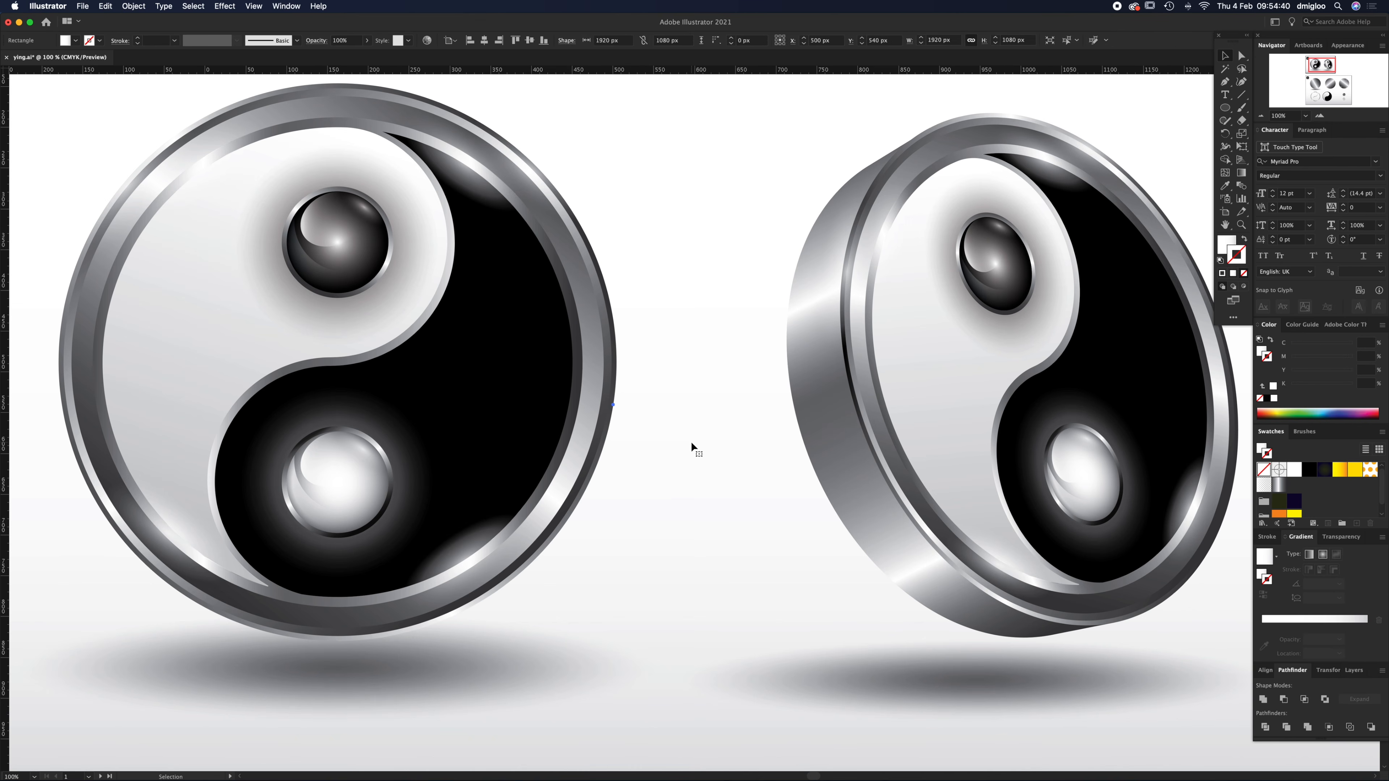
key("z")
left_click(693, 439, "alt")
key("v")
left_click(1184, 184)
left_click(1125, 198)
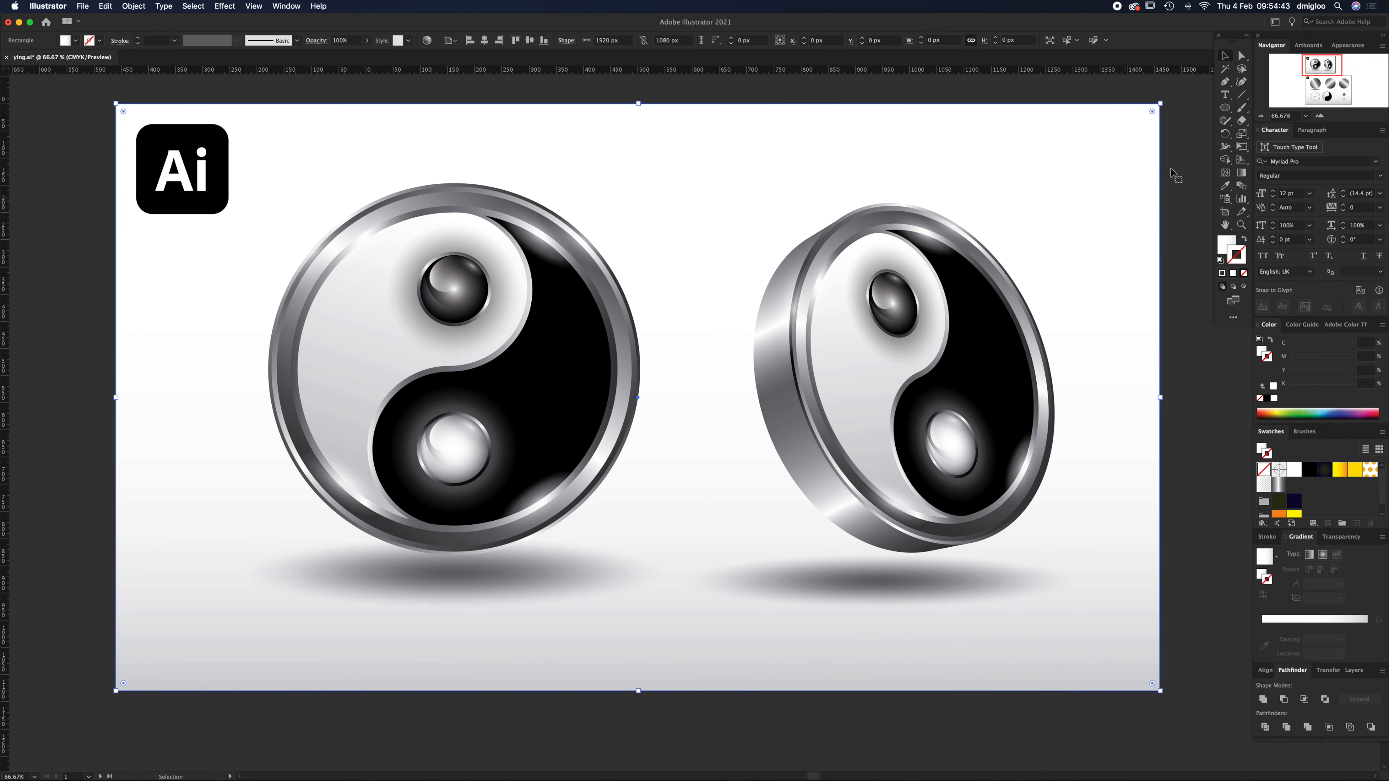
left_click(1225, 109)
left_click(1280, 107)
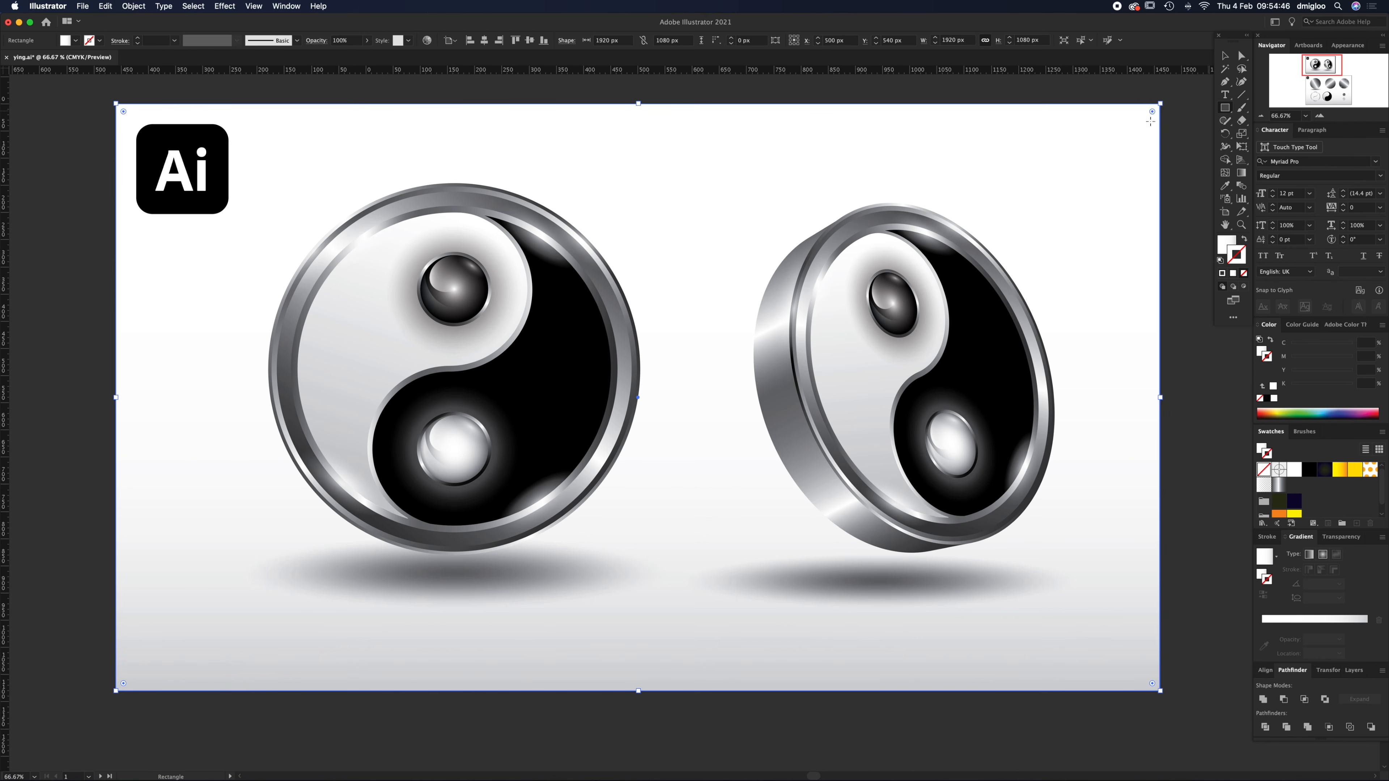
key("v")
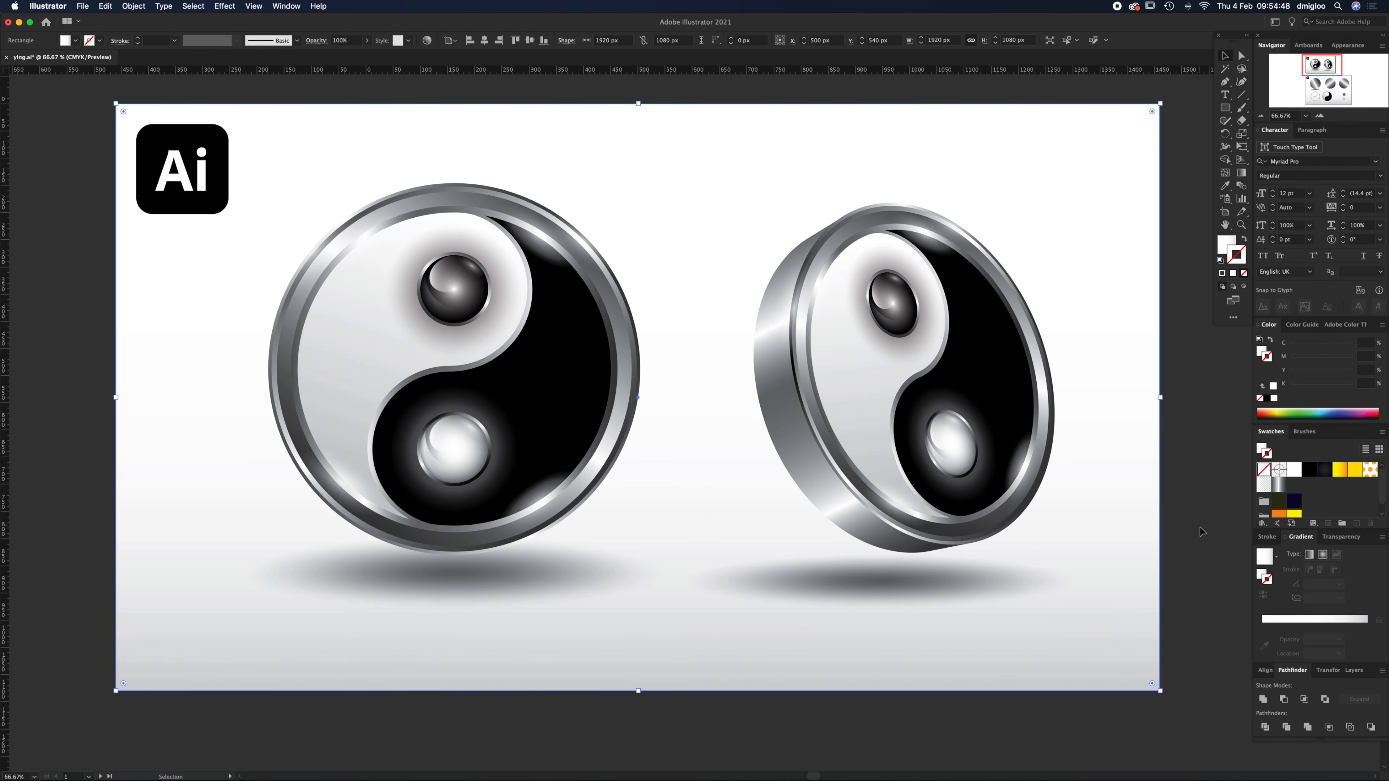
- Check that the gradient settings and Smart Guides are switched on
left_click(1297, 615)
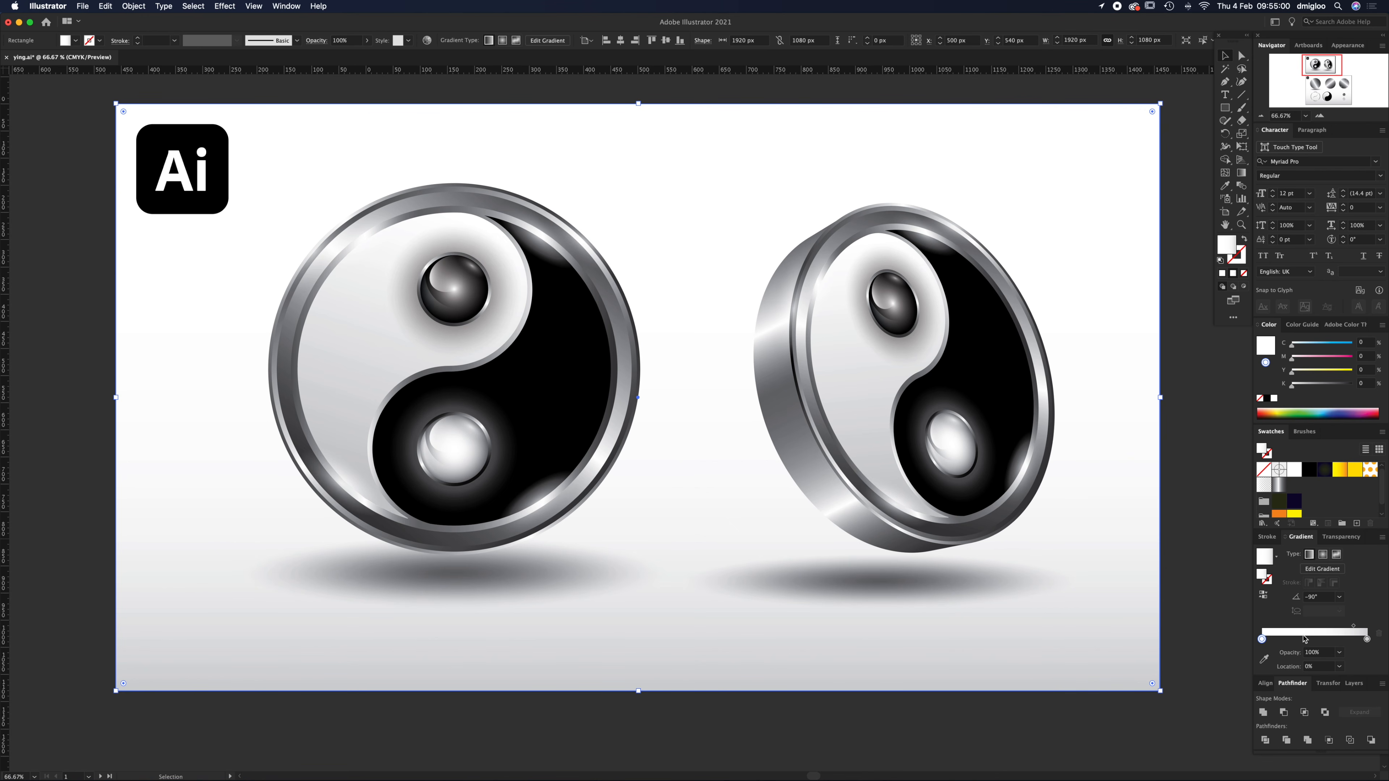
left_click(286, 7)
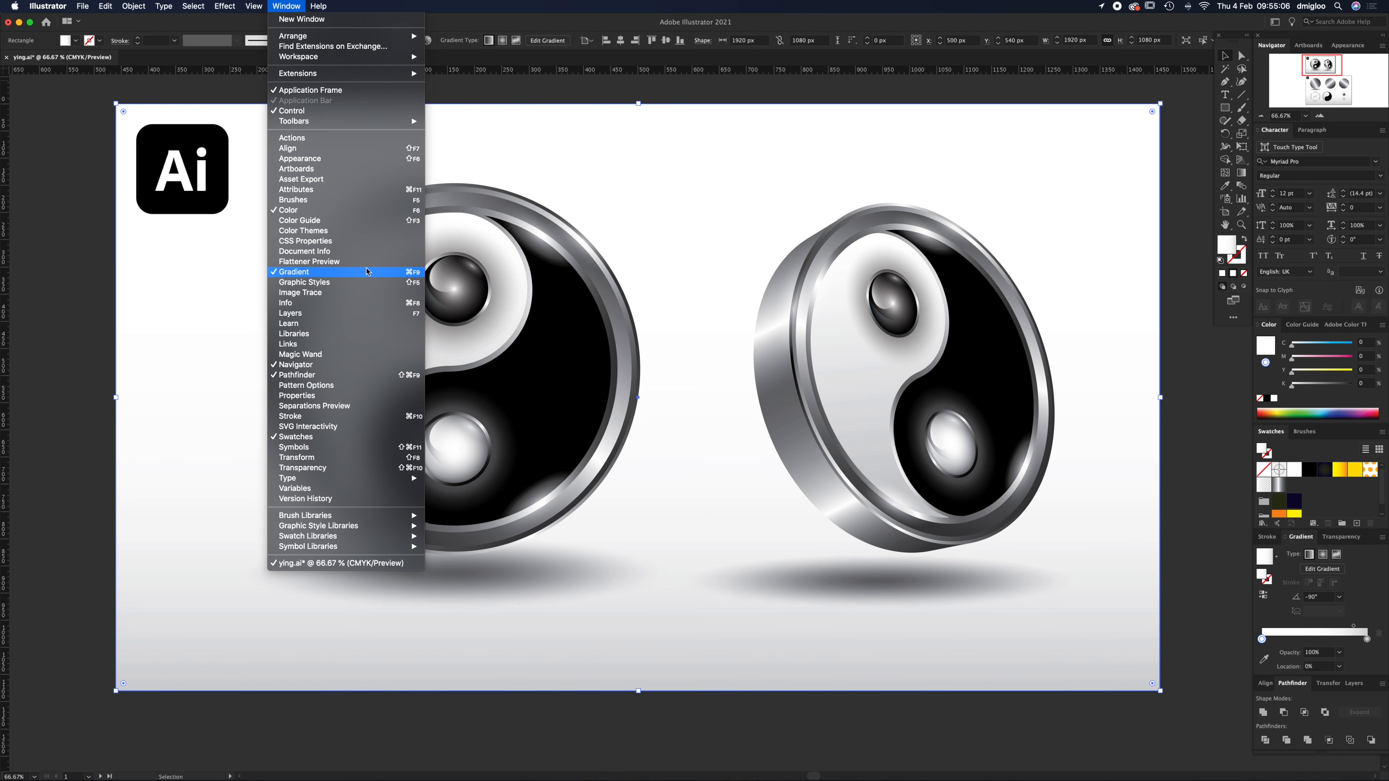
left_click(273, 8)
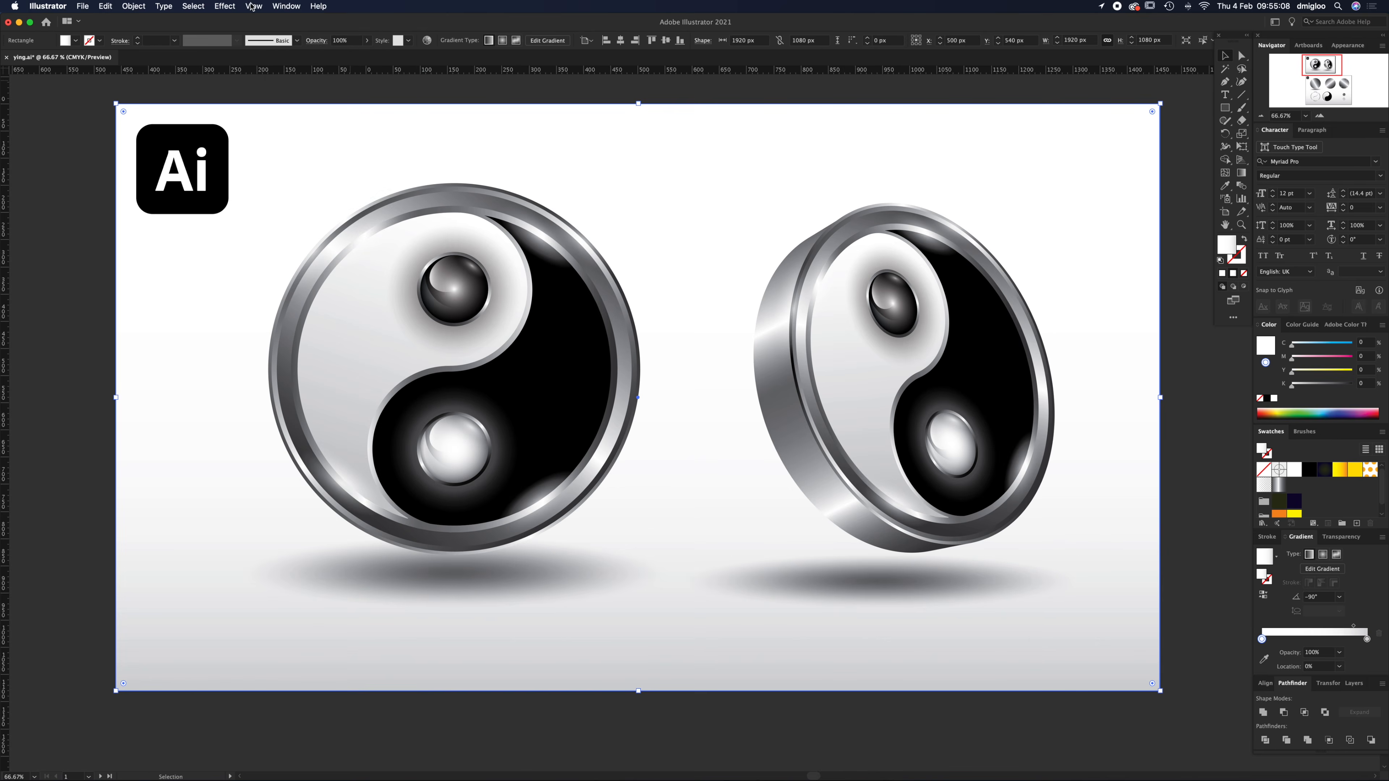
left_click(252, 7)
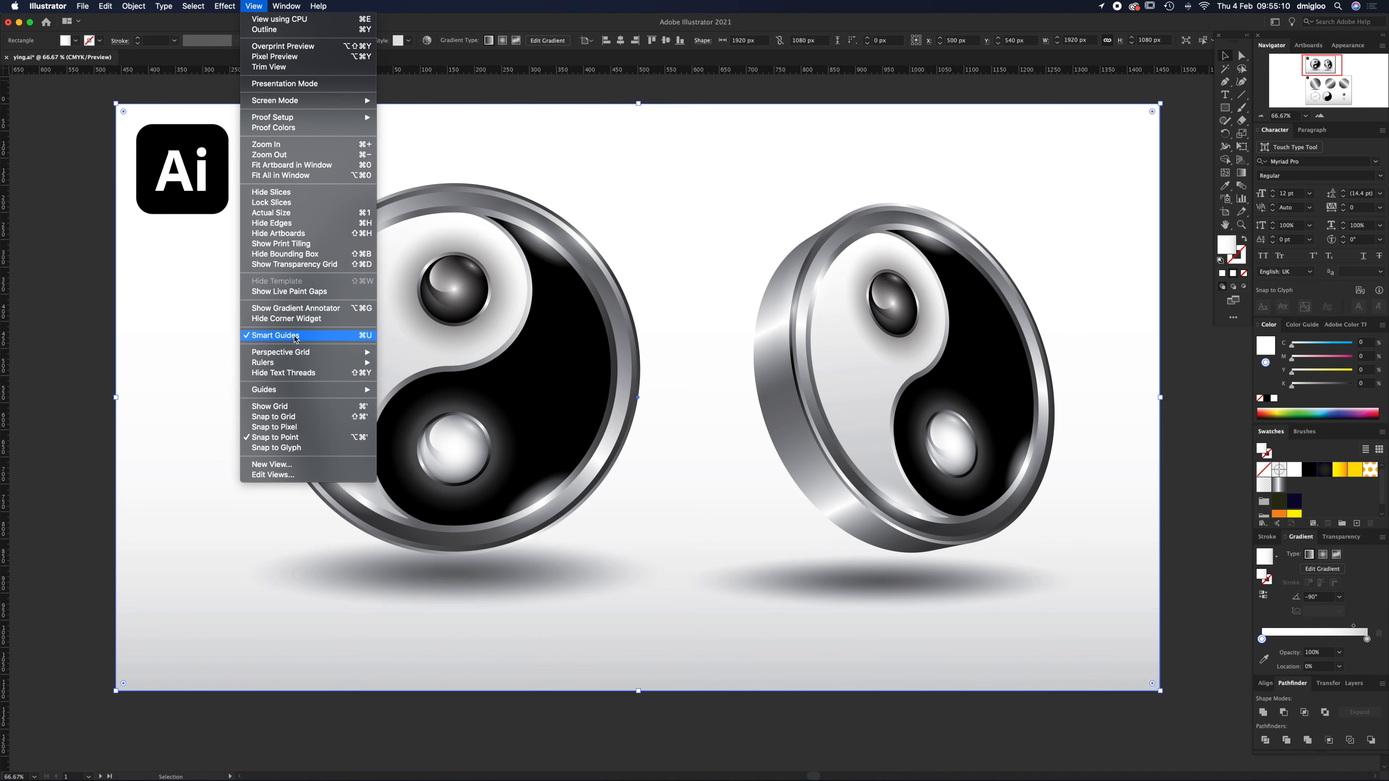
left_click(80, 485)
left_click(89, 481)
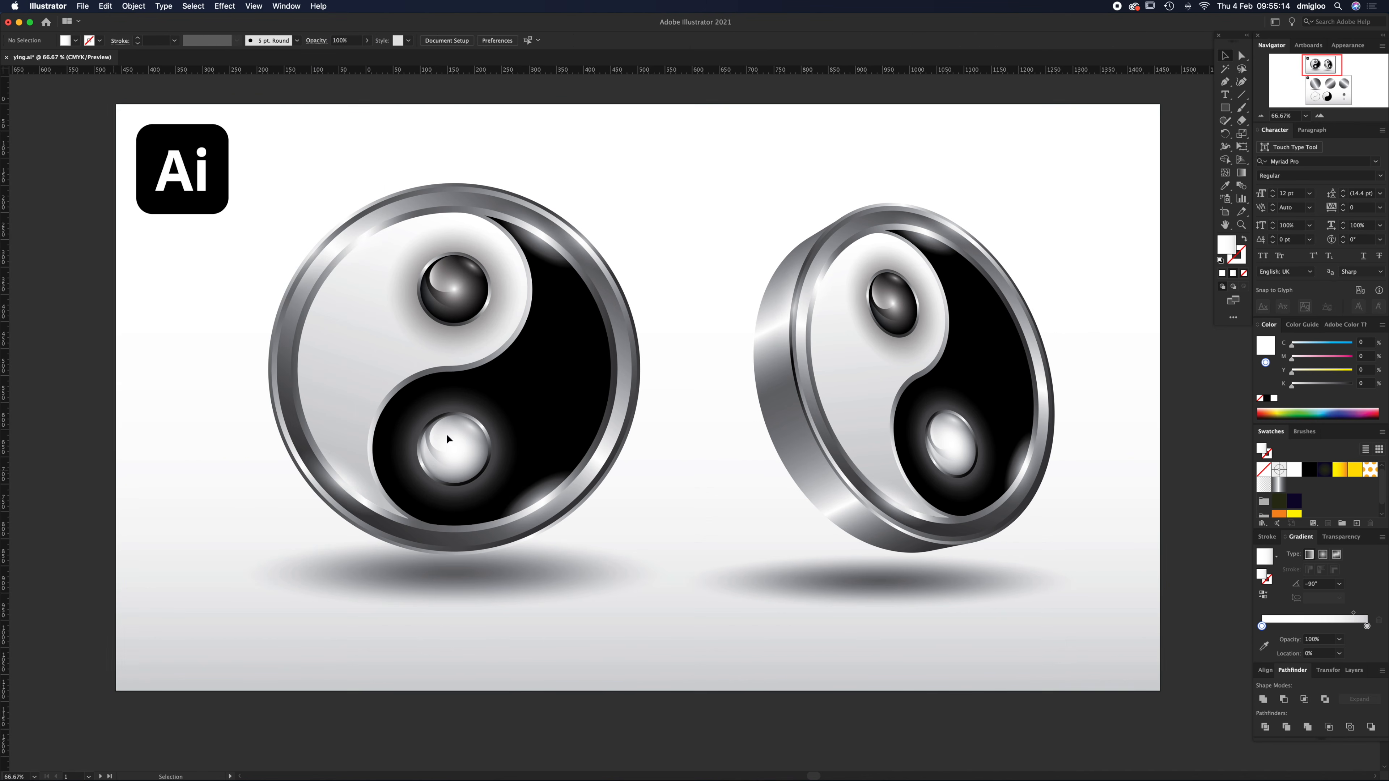
- Examine the background rectangle's linear gradient: both end stops, the midpoint between them and its direction on the artwork
left_click(681, 435)
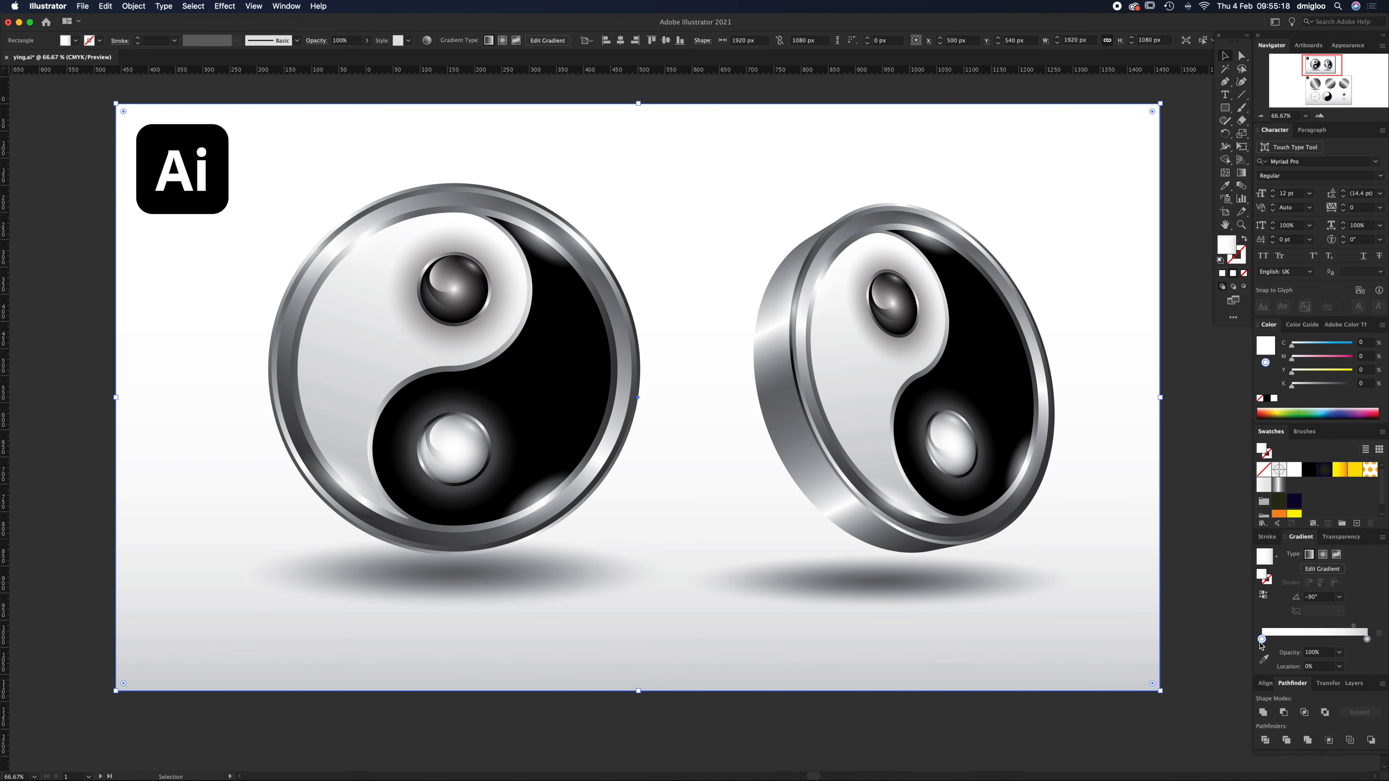
left_click(1367, 639)
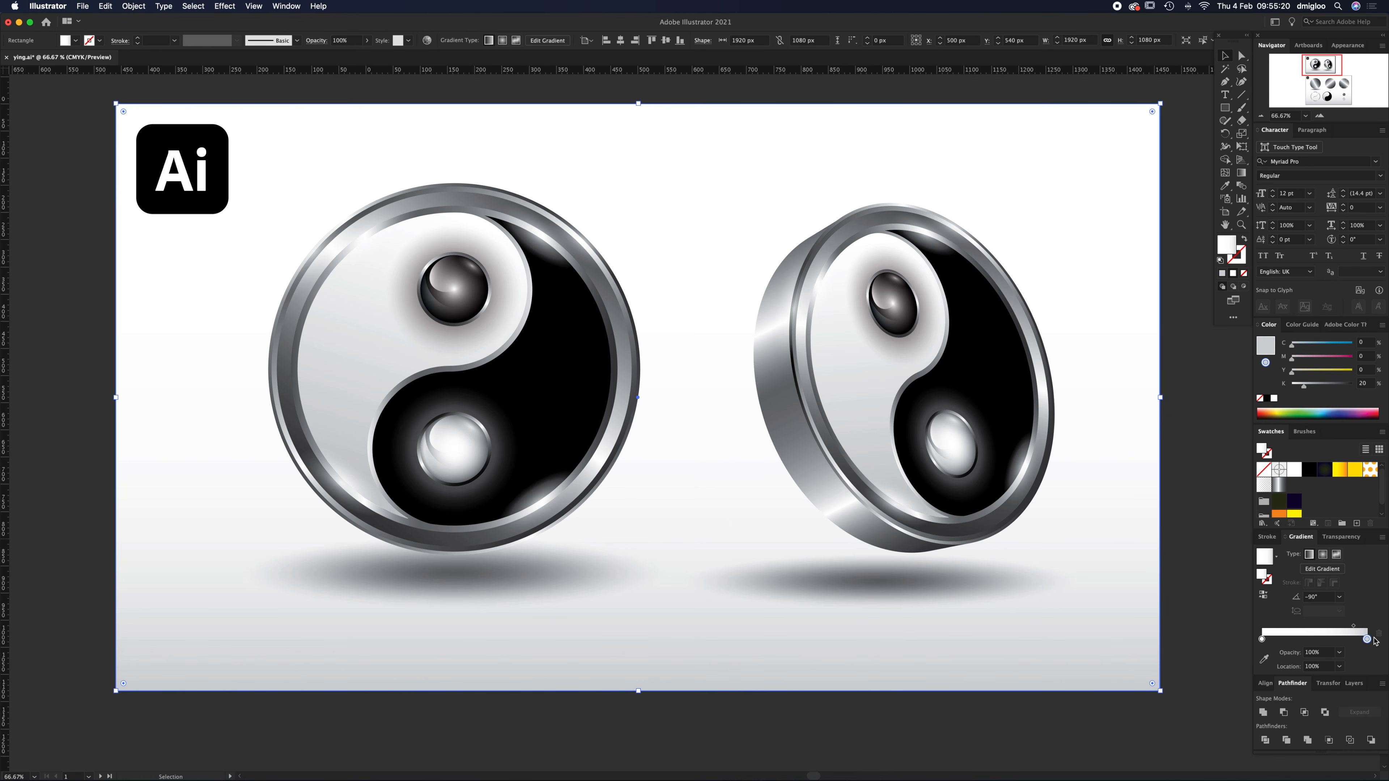
left_click(1353, 627)
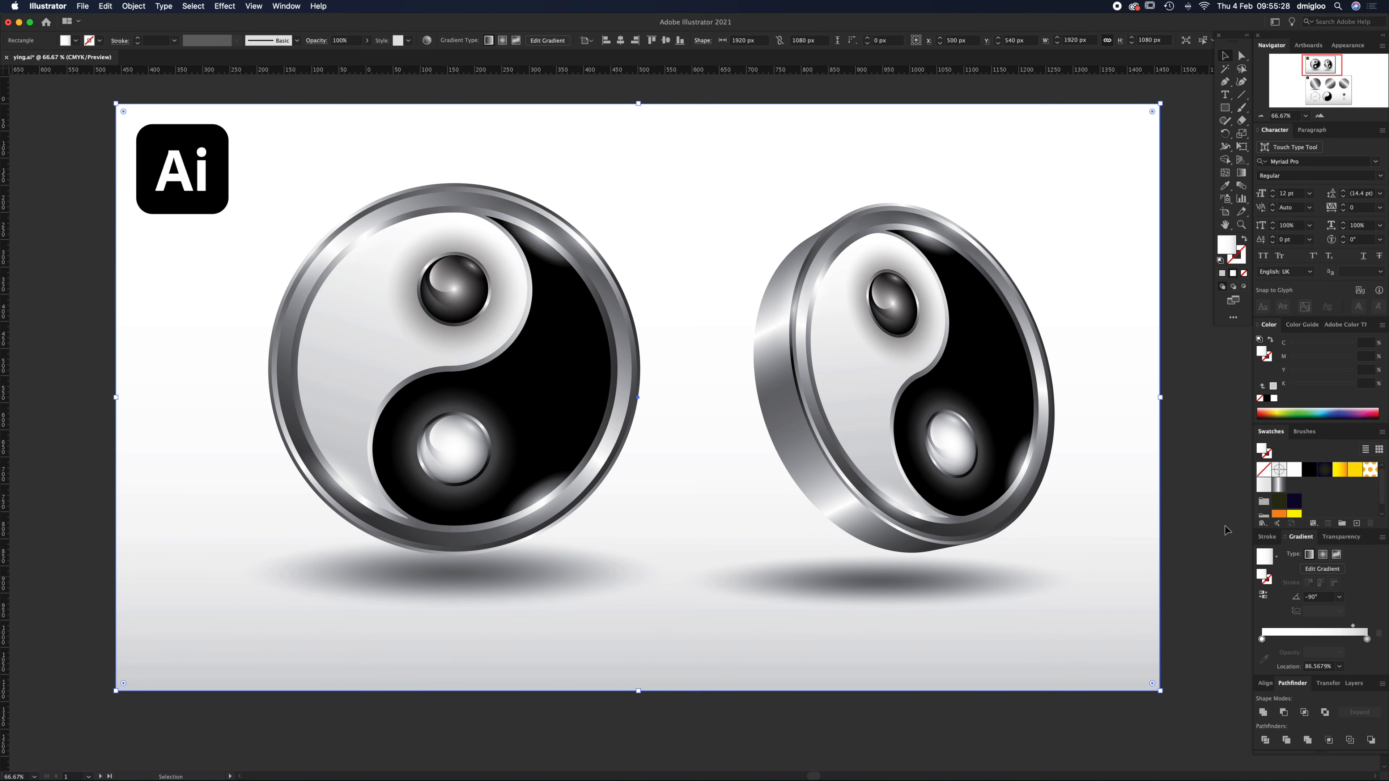
left_click(1242, 173)
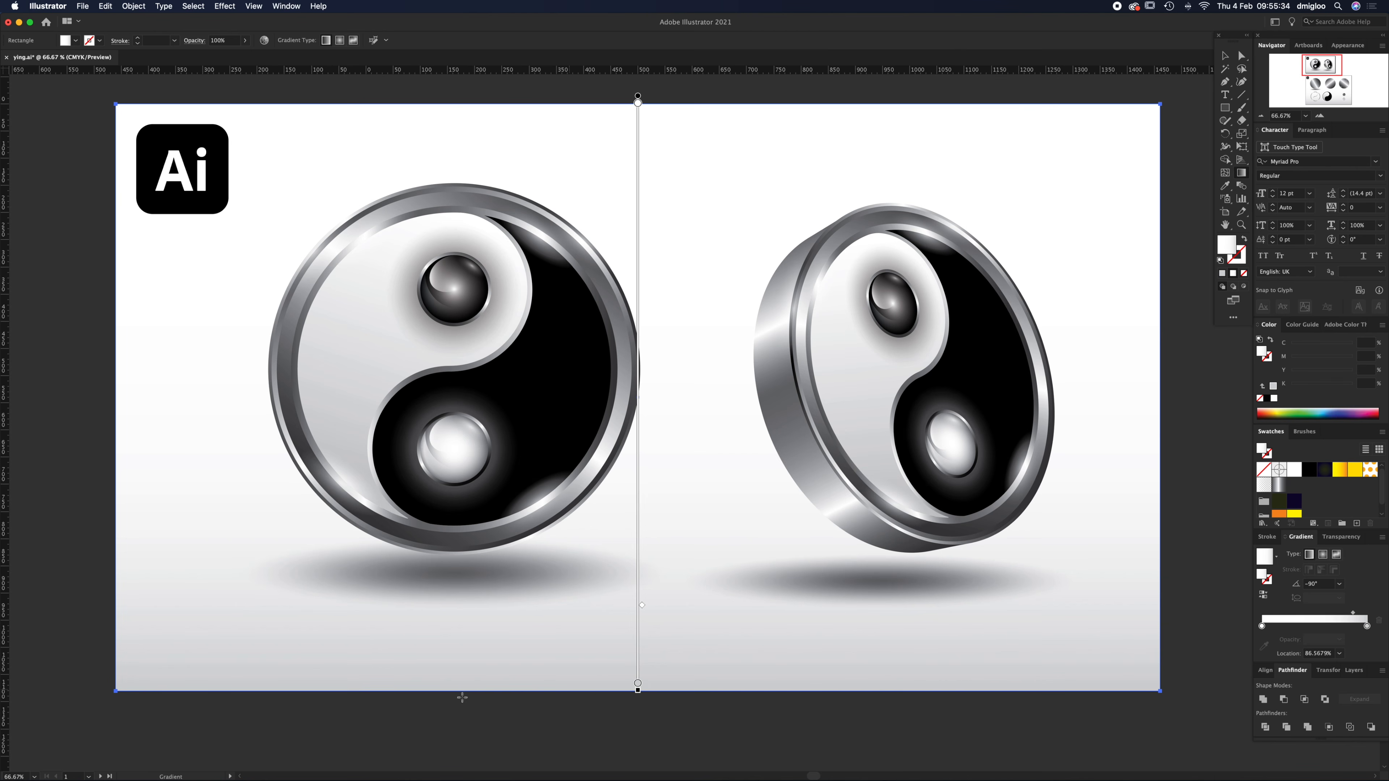
key("v")
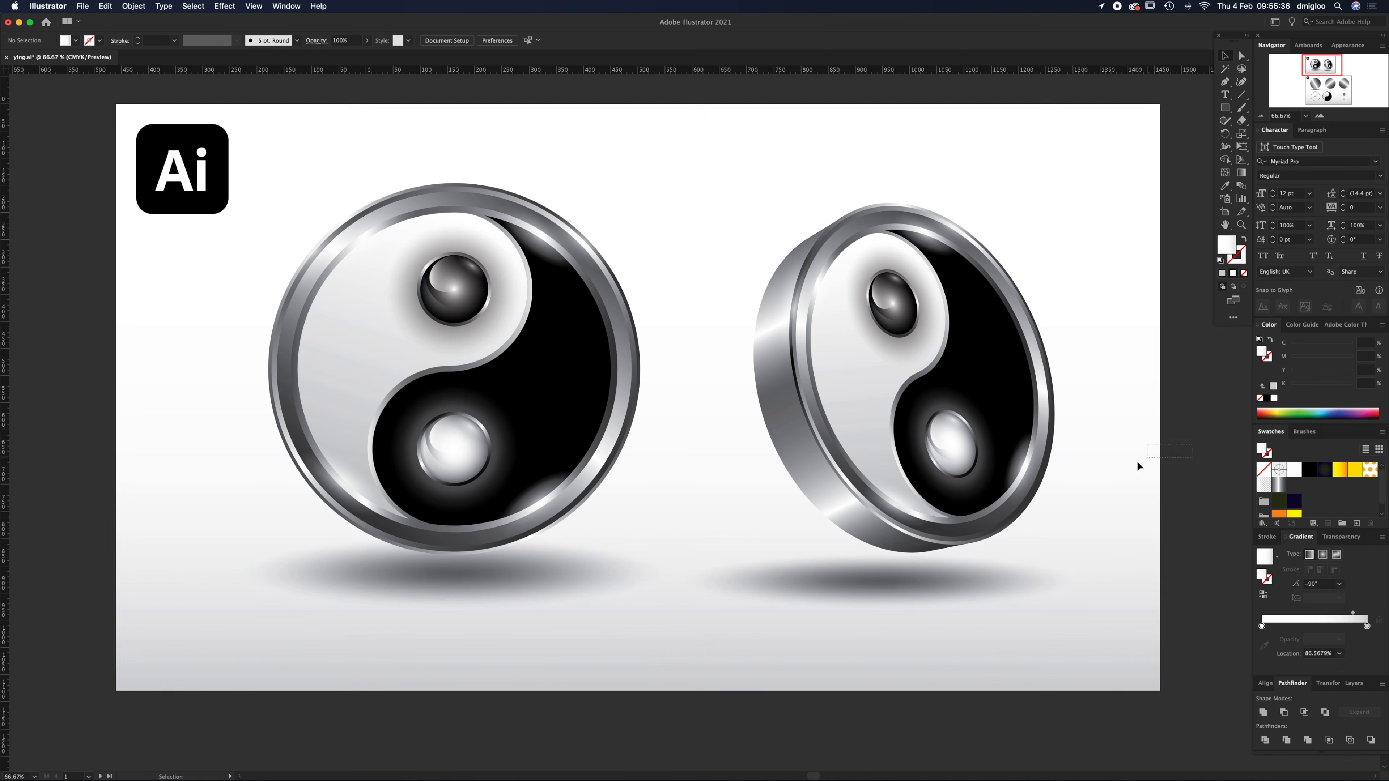
- Lock the background rectangle of the first artboard
key("a")
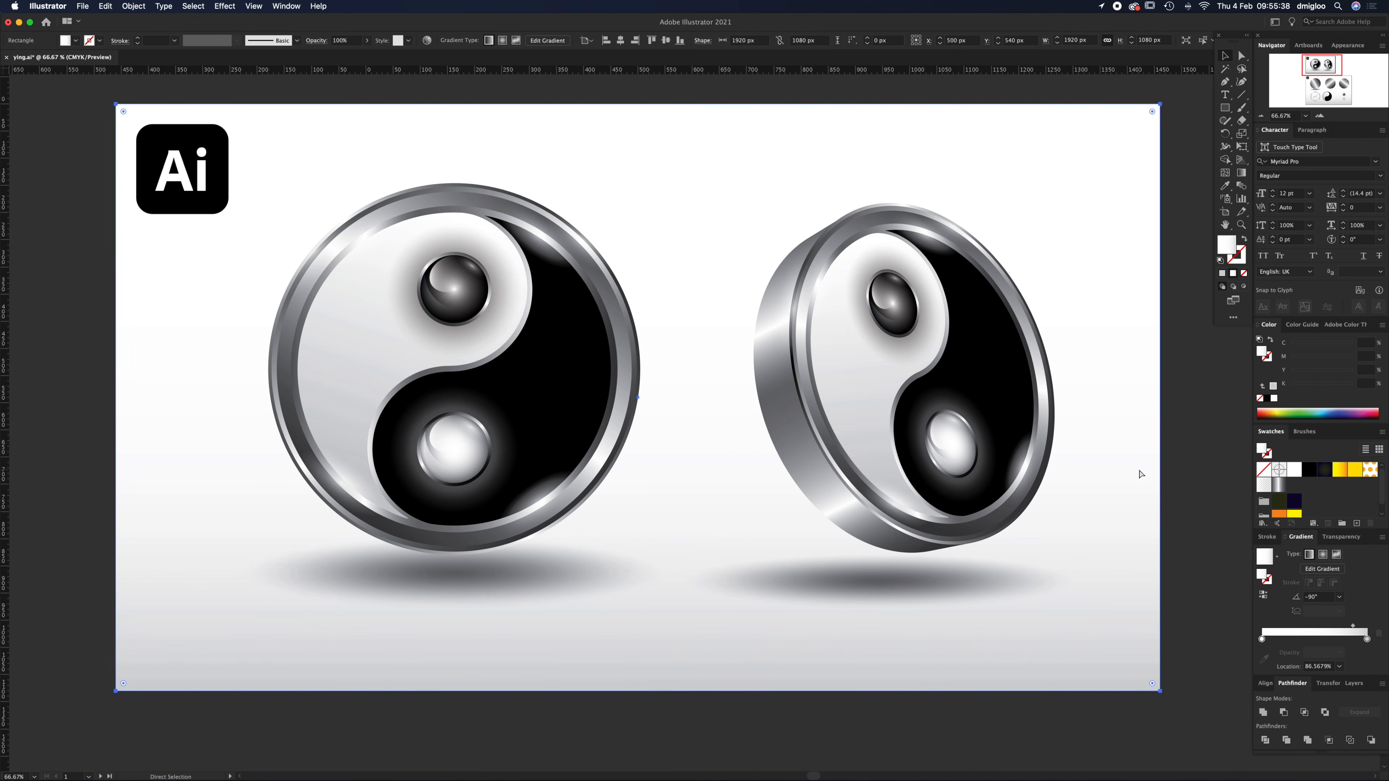
key("super+2")
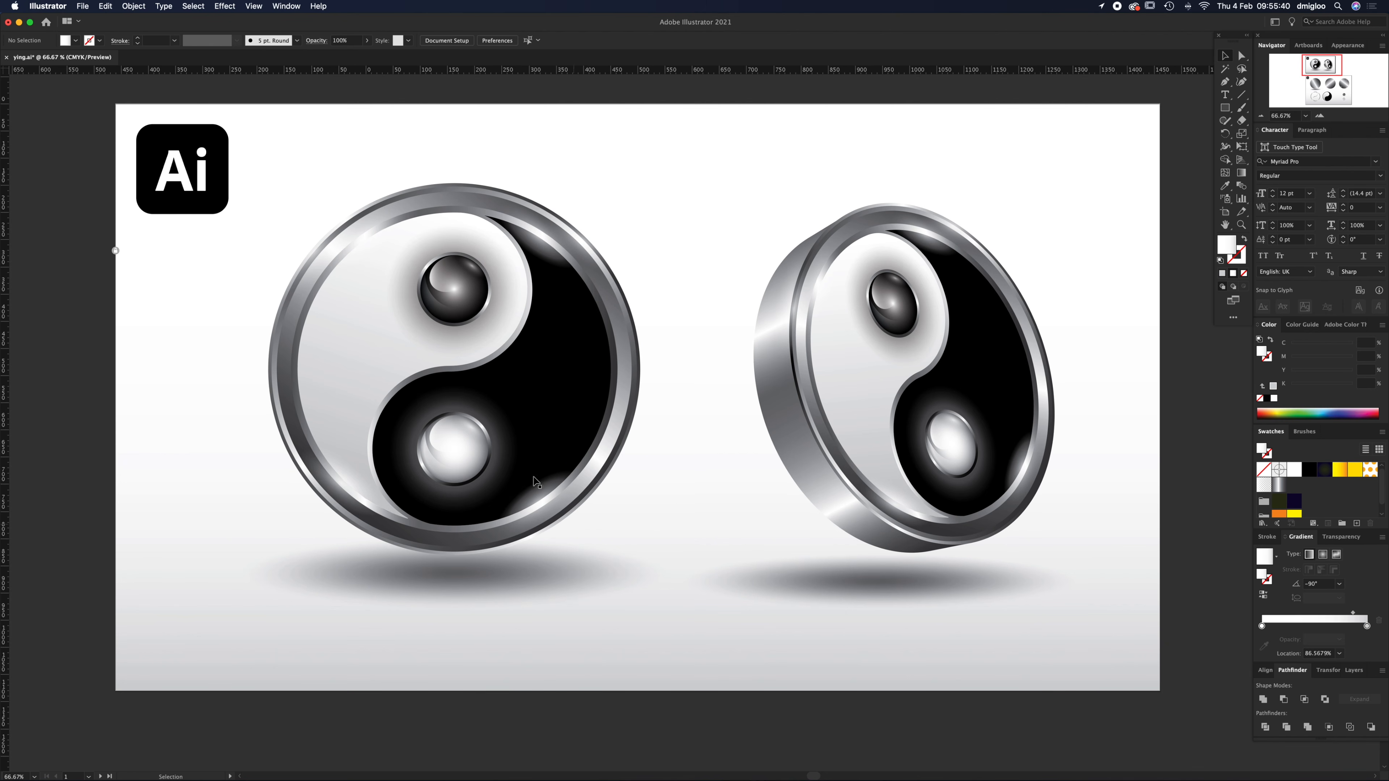
- Compare the finished emblems with the separate circles, rings and spheres laid out on the second artboard
left_click_drag(574, 667, 670, 232)
left_click_drag(728, 684, 630, 397)
left_click(810, 435, "alt+super")
left_click(814, 433, "alt+super")
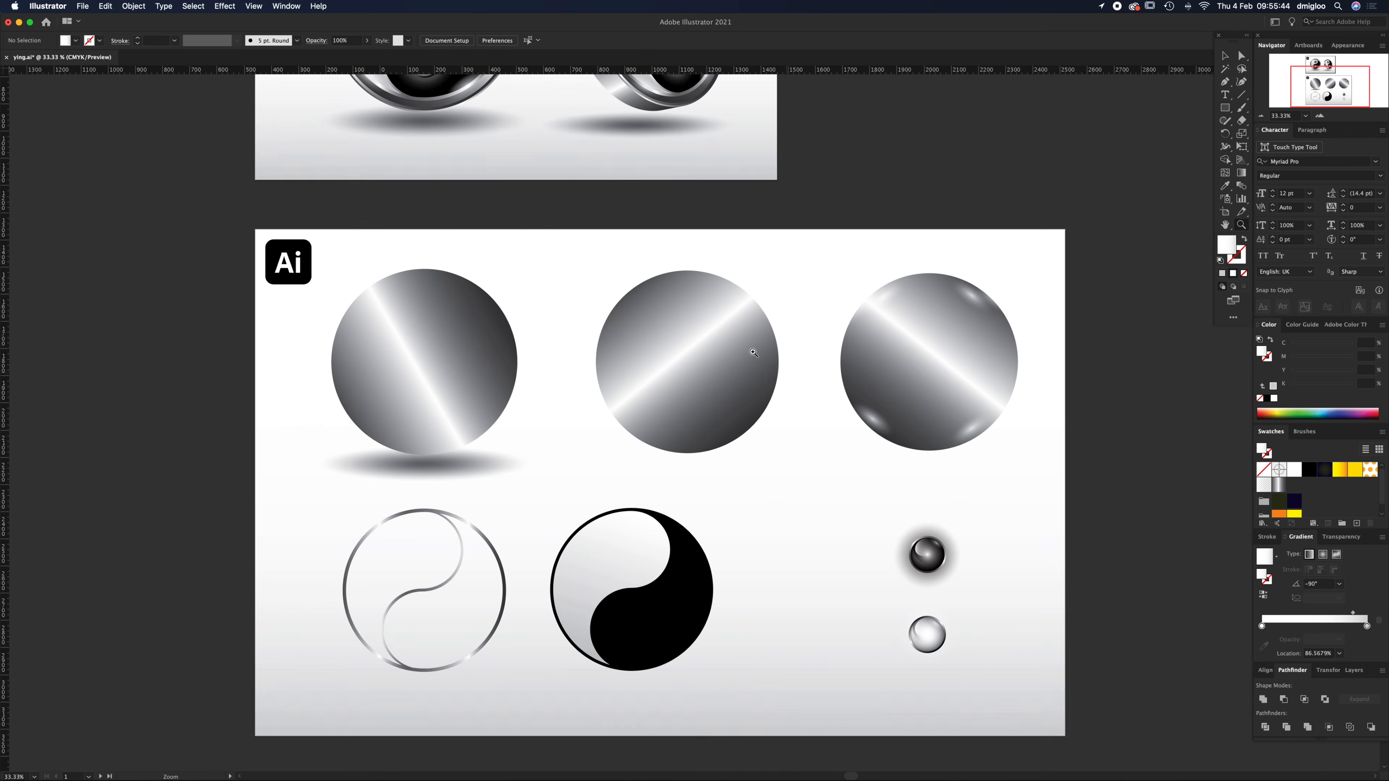
left_click_drag(563, 126, 604, 311)
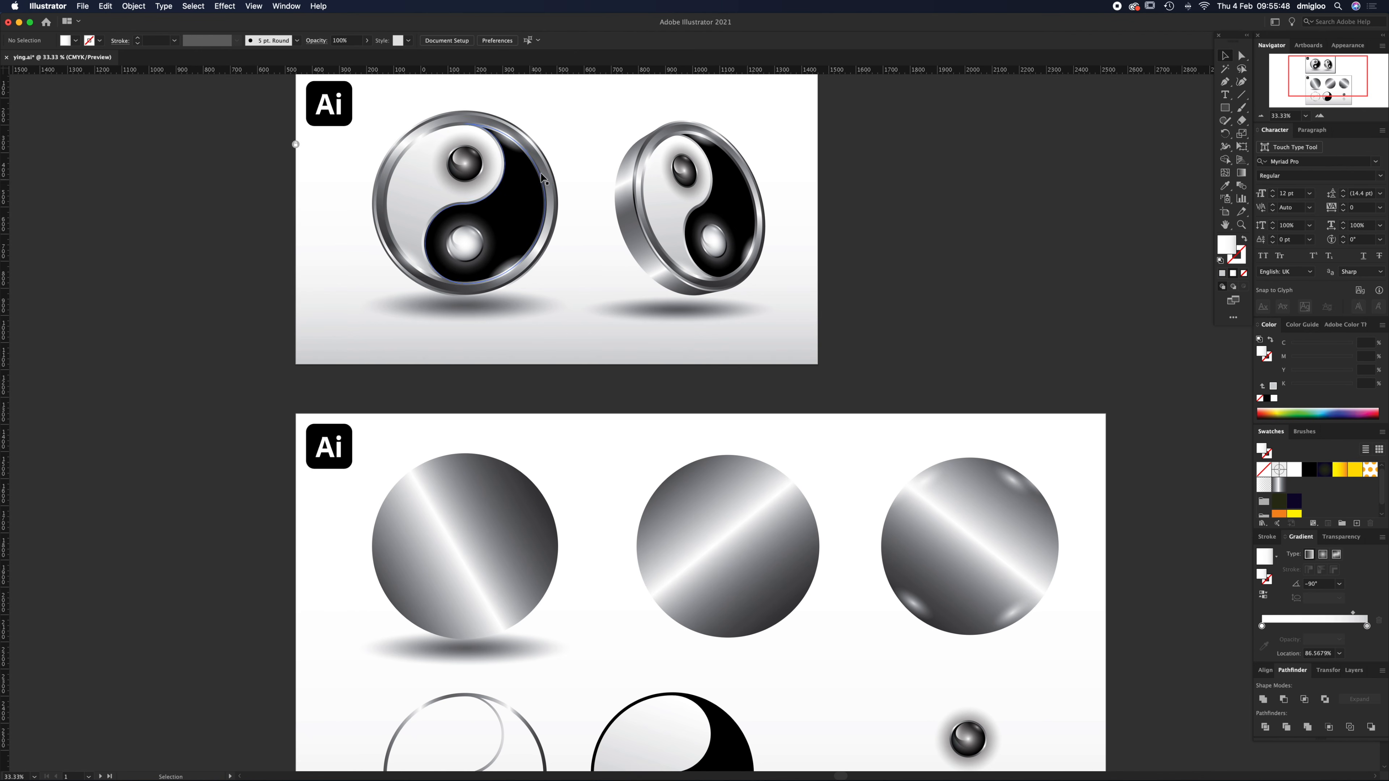
scroll(642, 572, "down", 5)
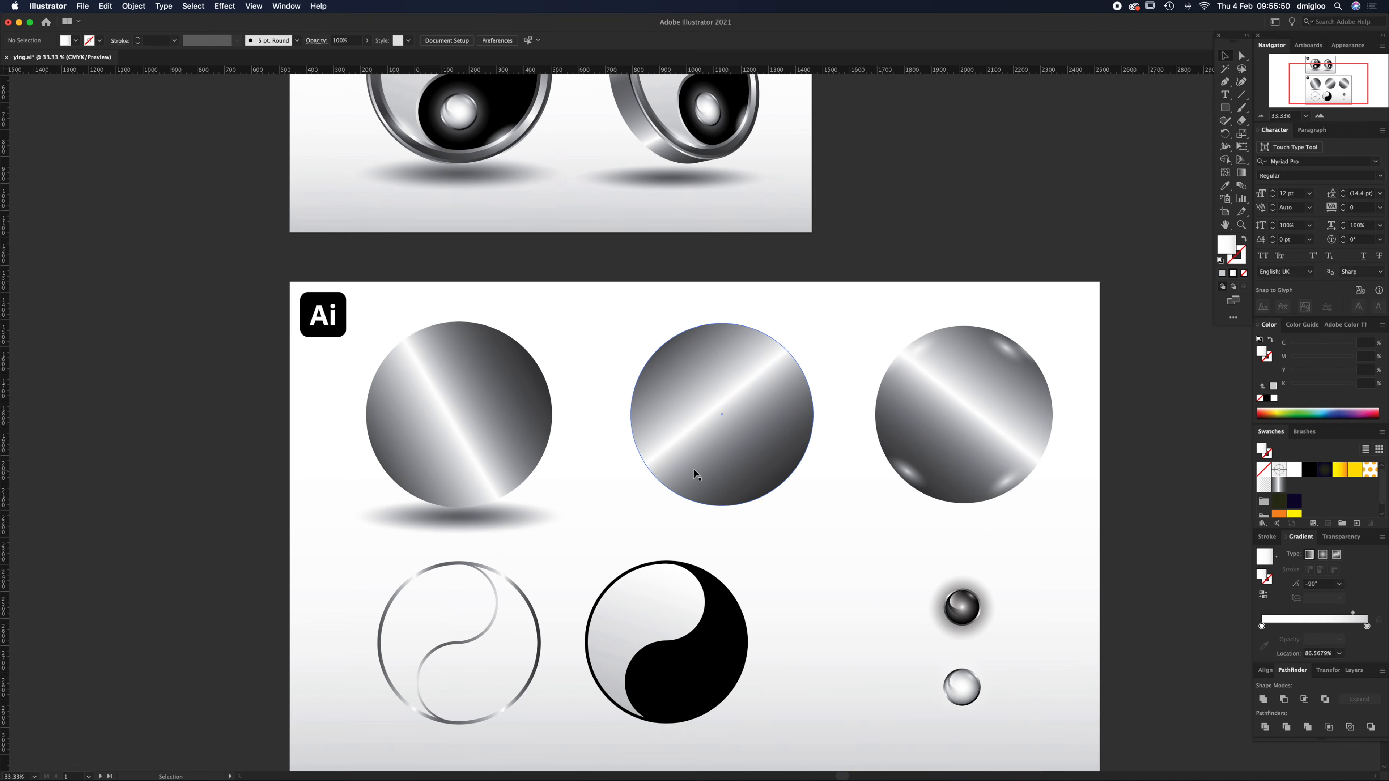
scroll(694, 473, "up", 2)
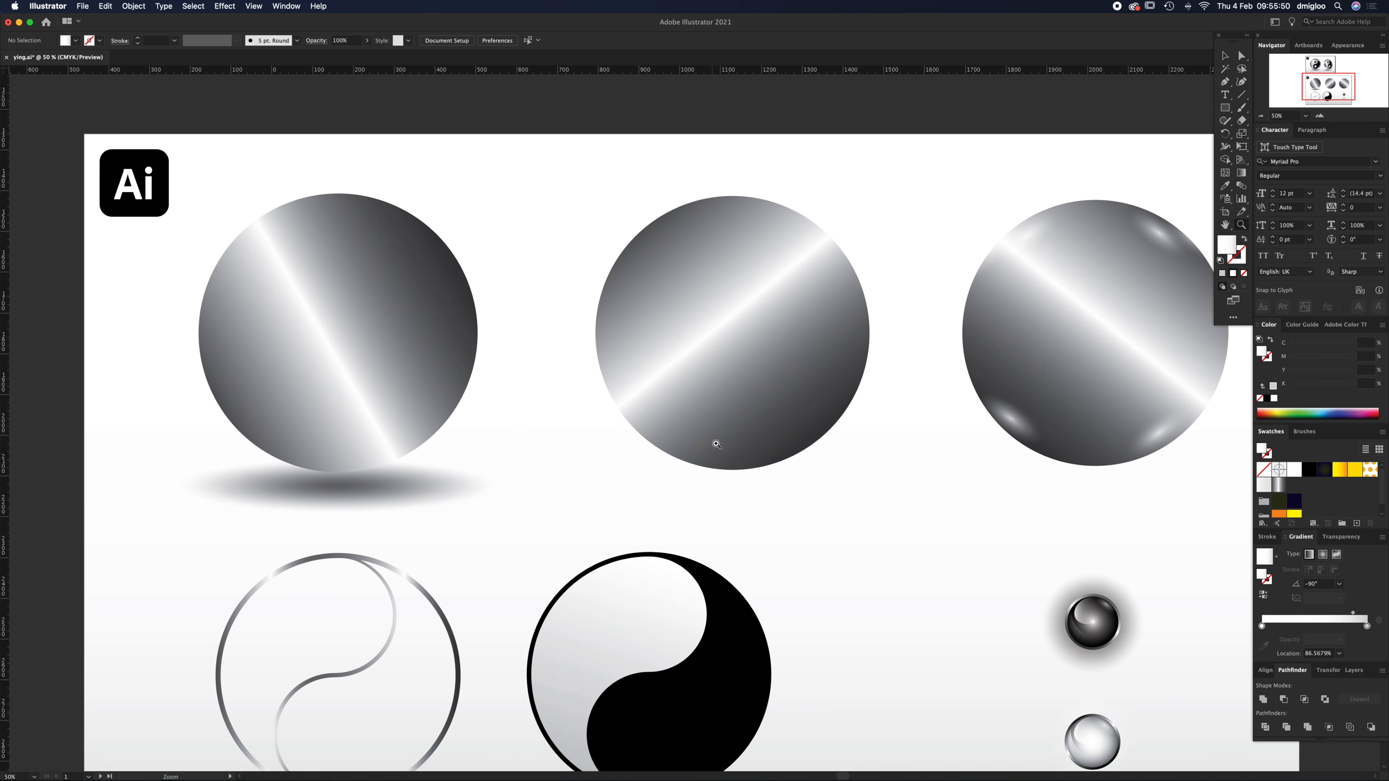
- Draw a trial circle about 708 px in diameter from the first metallic circle's centre, and delete it
left_click(381, 369)
left_click(1225, 109)
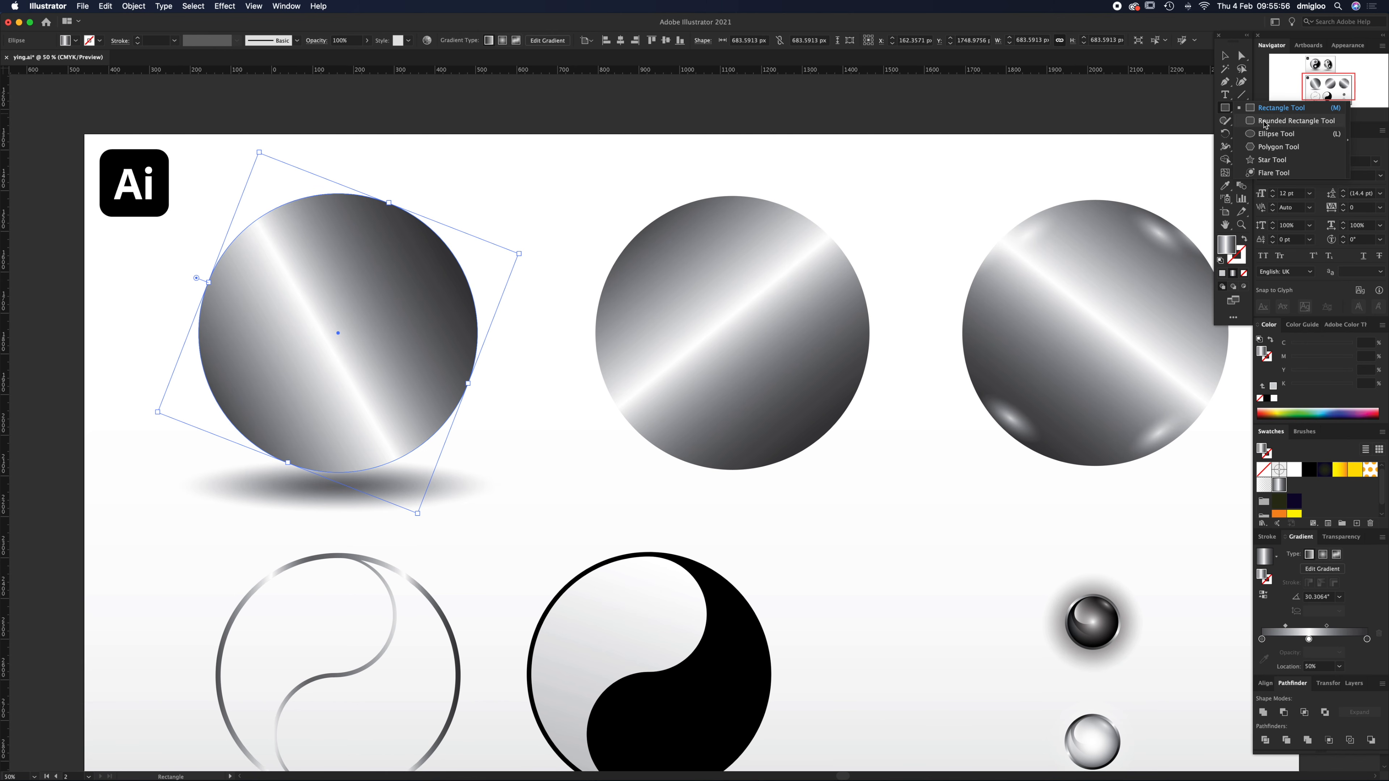
left_click(1270, 138)
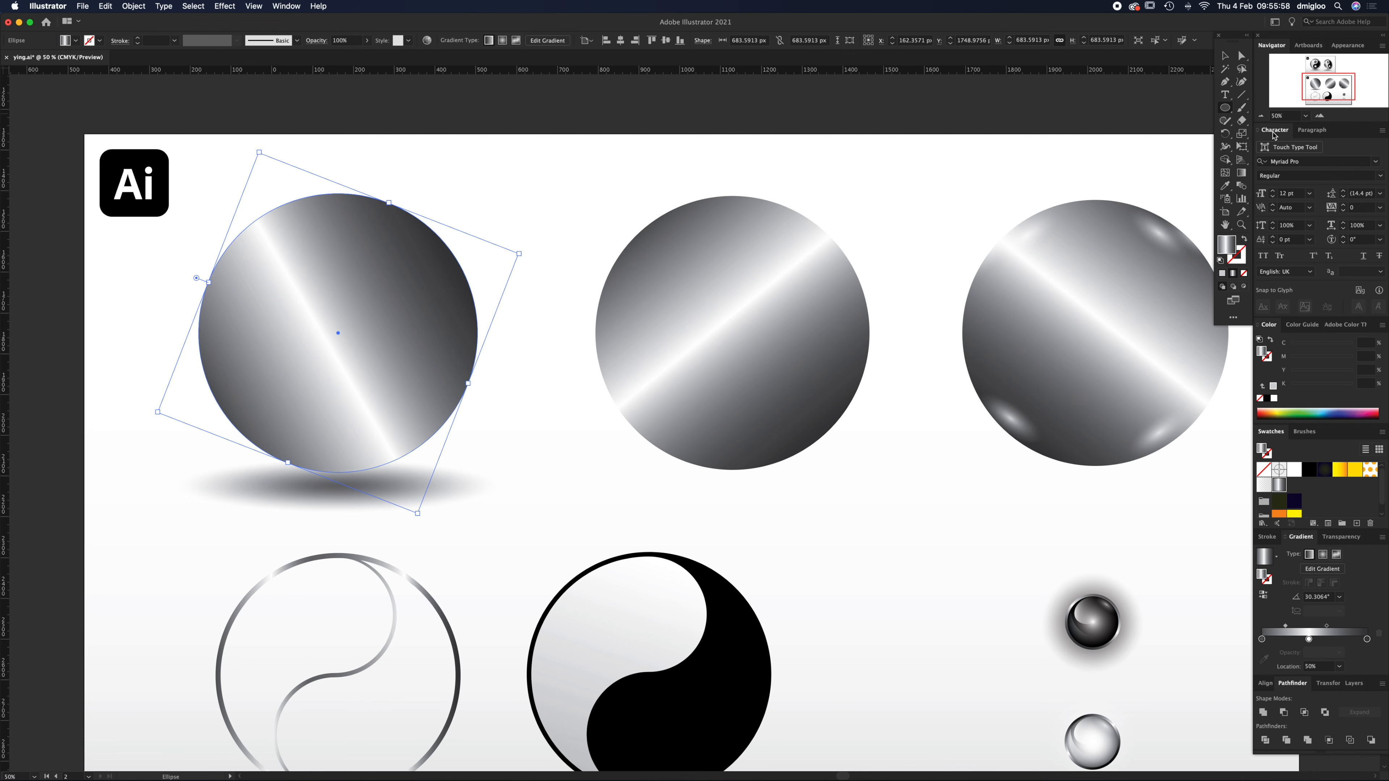
left_click_drag(346, 338, 490, 428)
key("v")
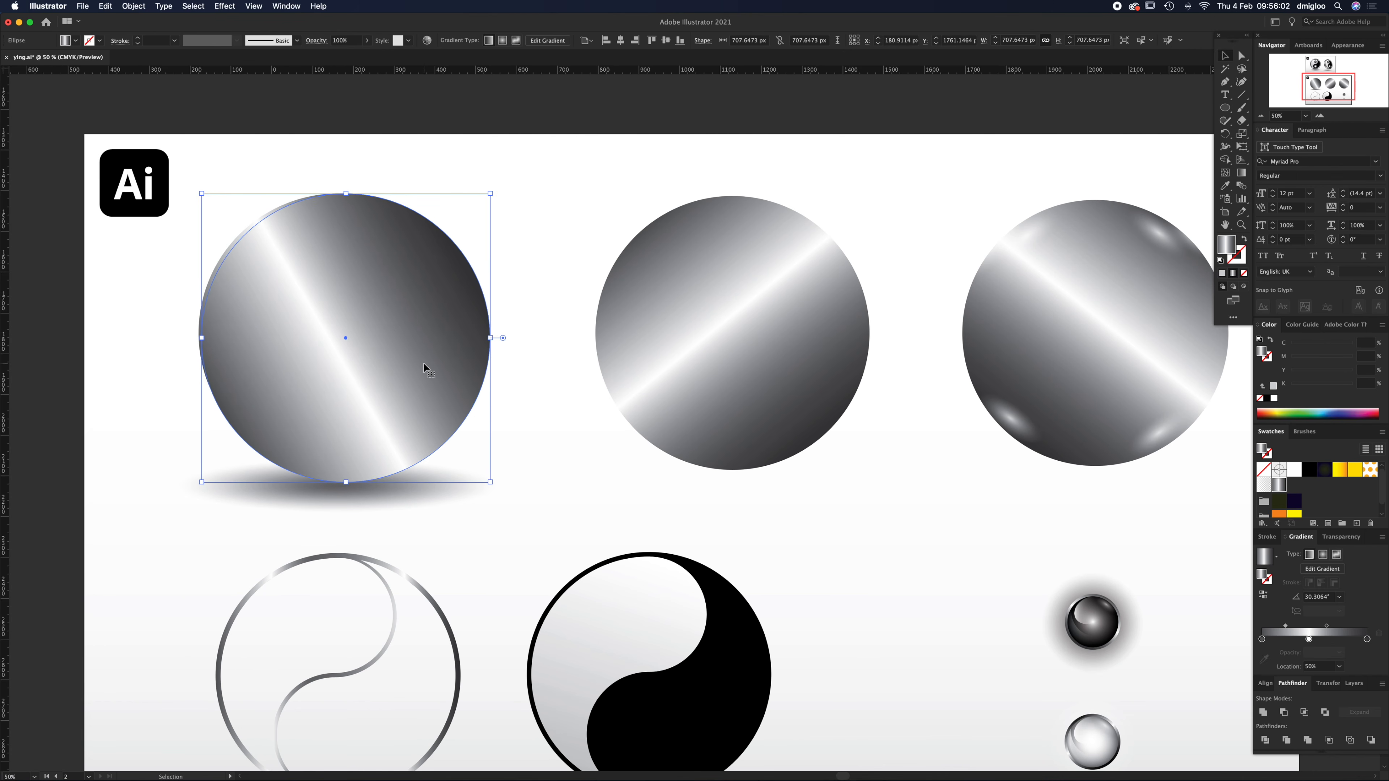
key("Delete")
- Examine the first metallic circle's linear gradient, including the two dark end stops, the white middle stop and its direction
left_click(344, 331)
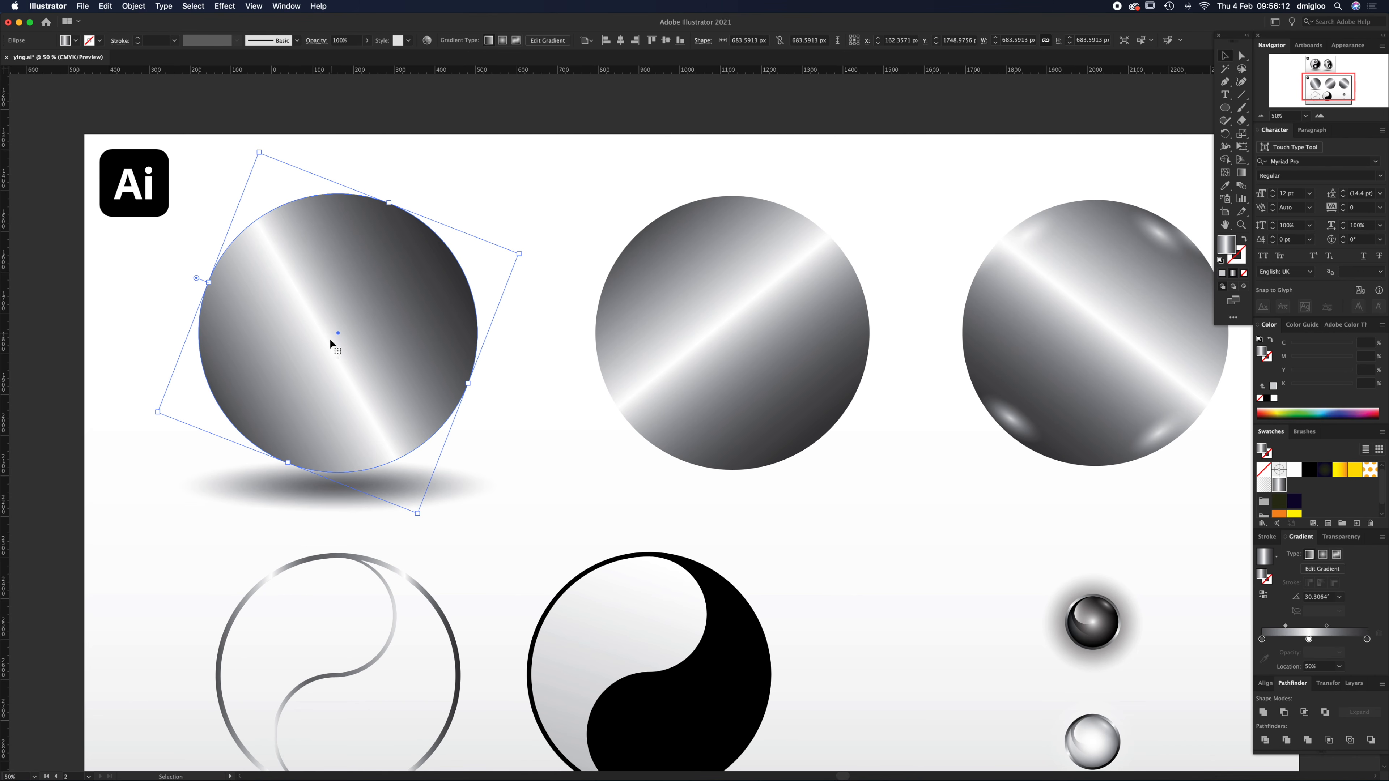
left_click(1262, 640)
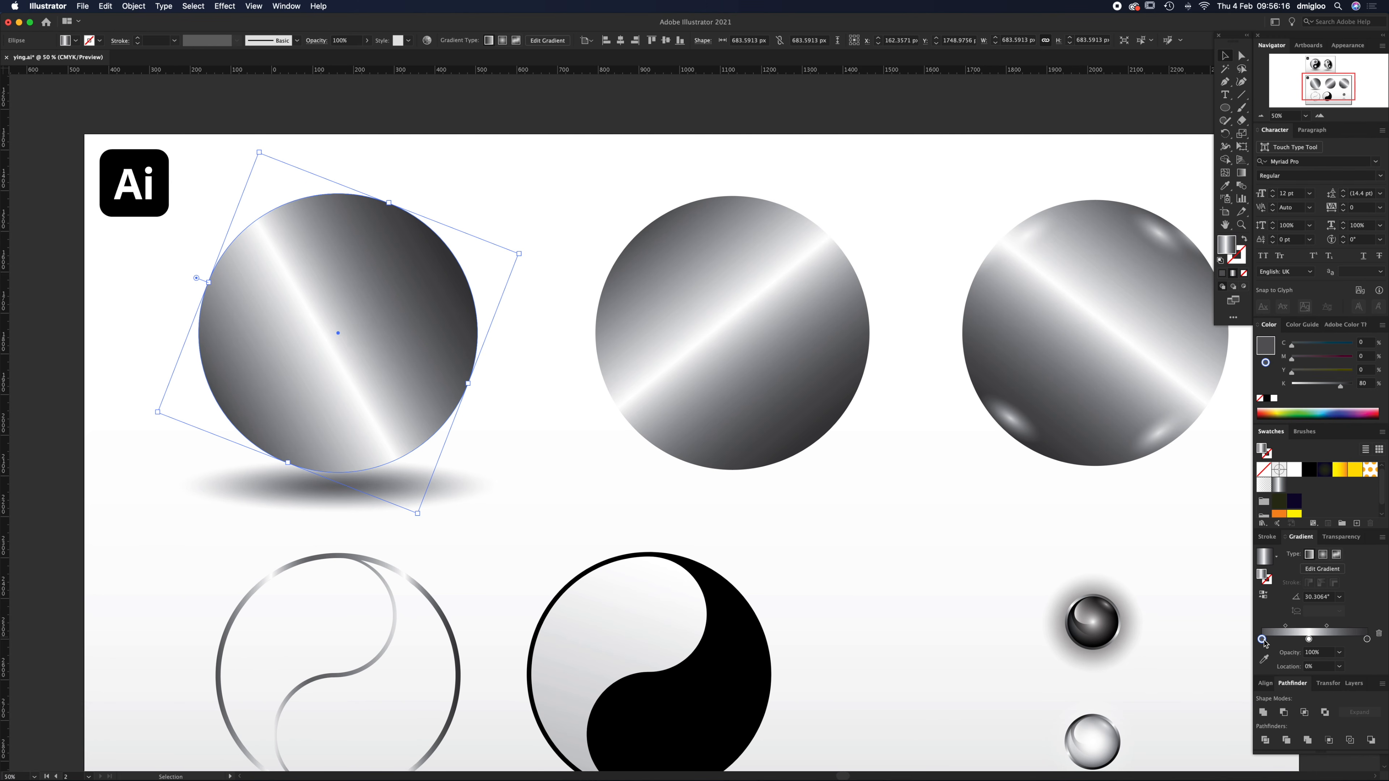
left_click(1367, 639)
left_click(1309, 640)
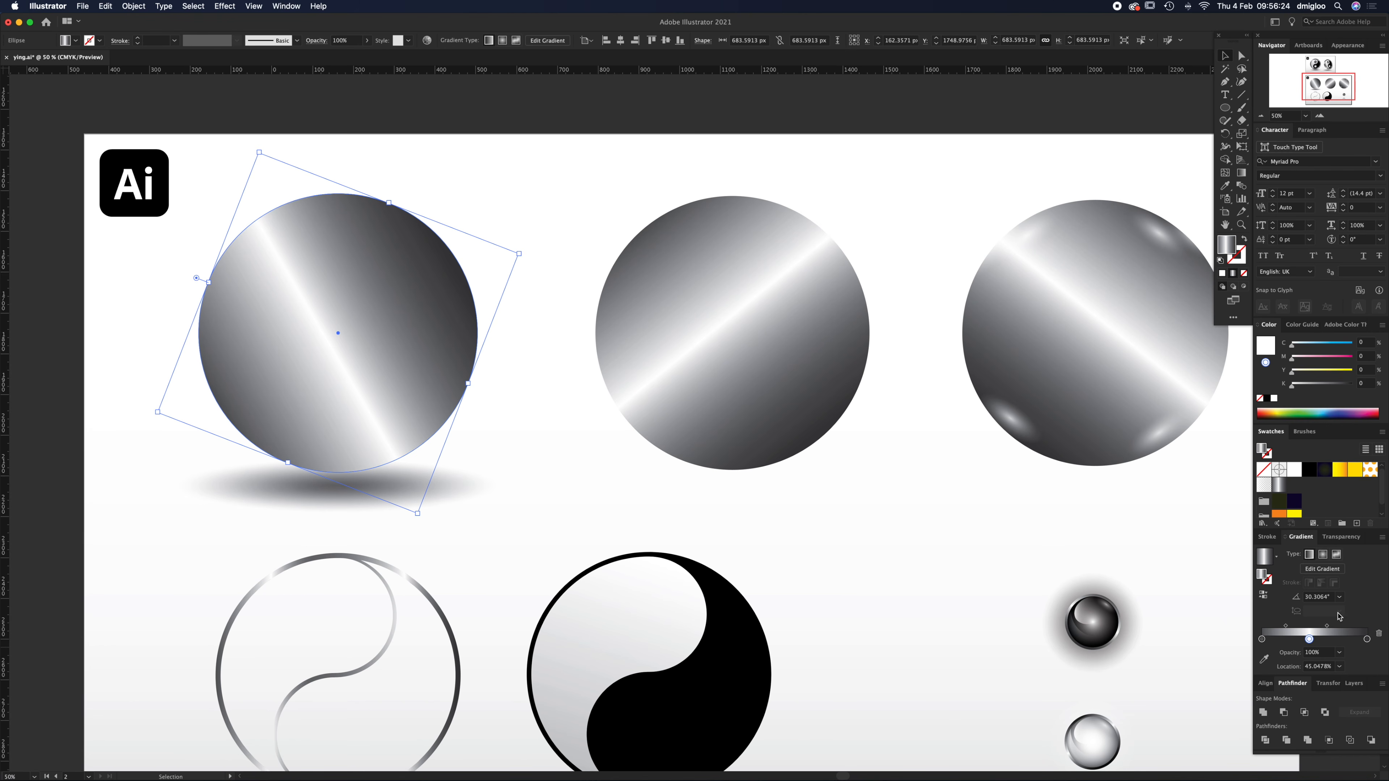
key("g")
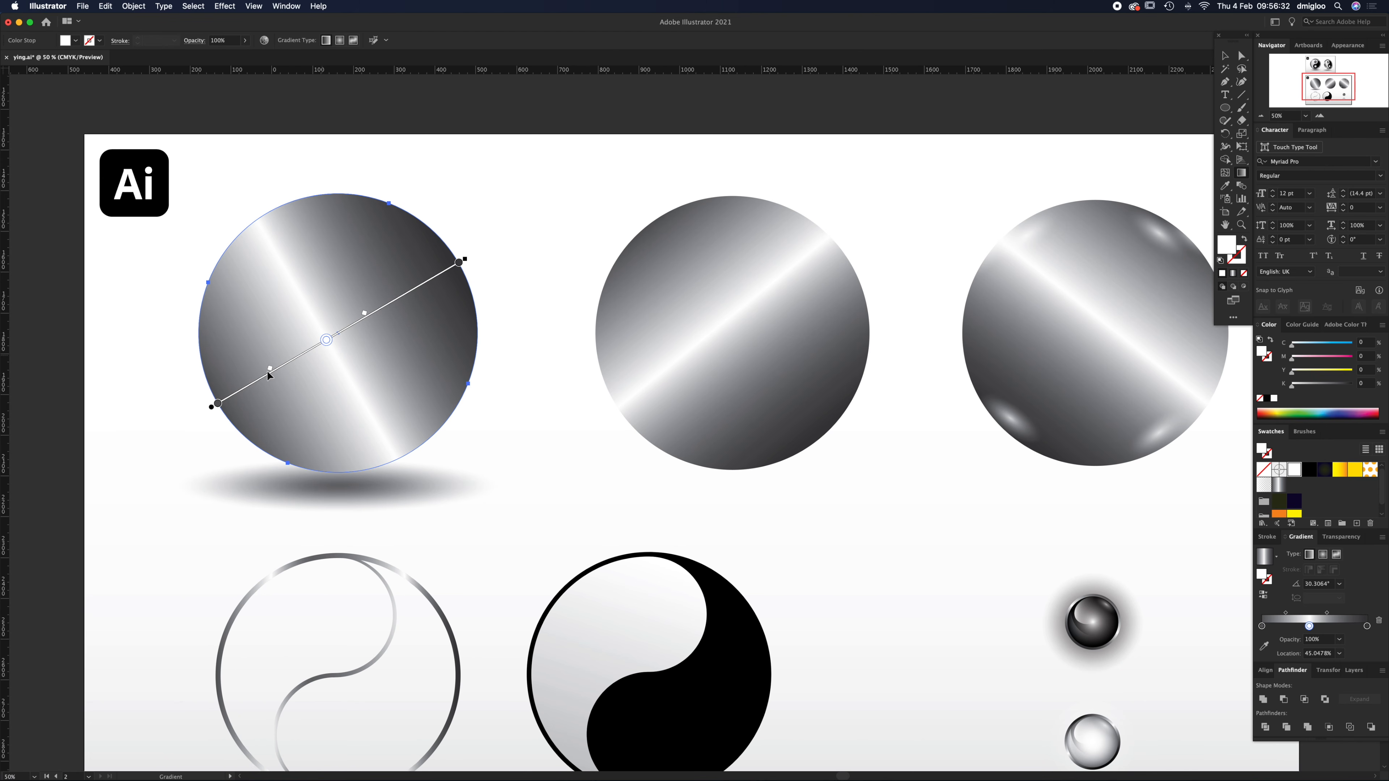
key("v")
- Try placing the second metallic circle centred on the first one, and undo the move
left_click(512, 285)
left_click(427, 392)
left_click_drag(709, 365, 333, 386)
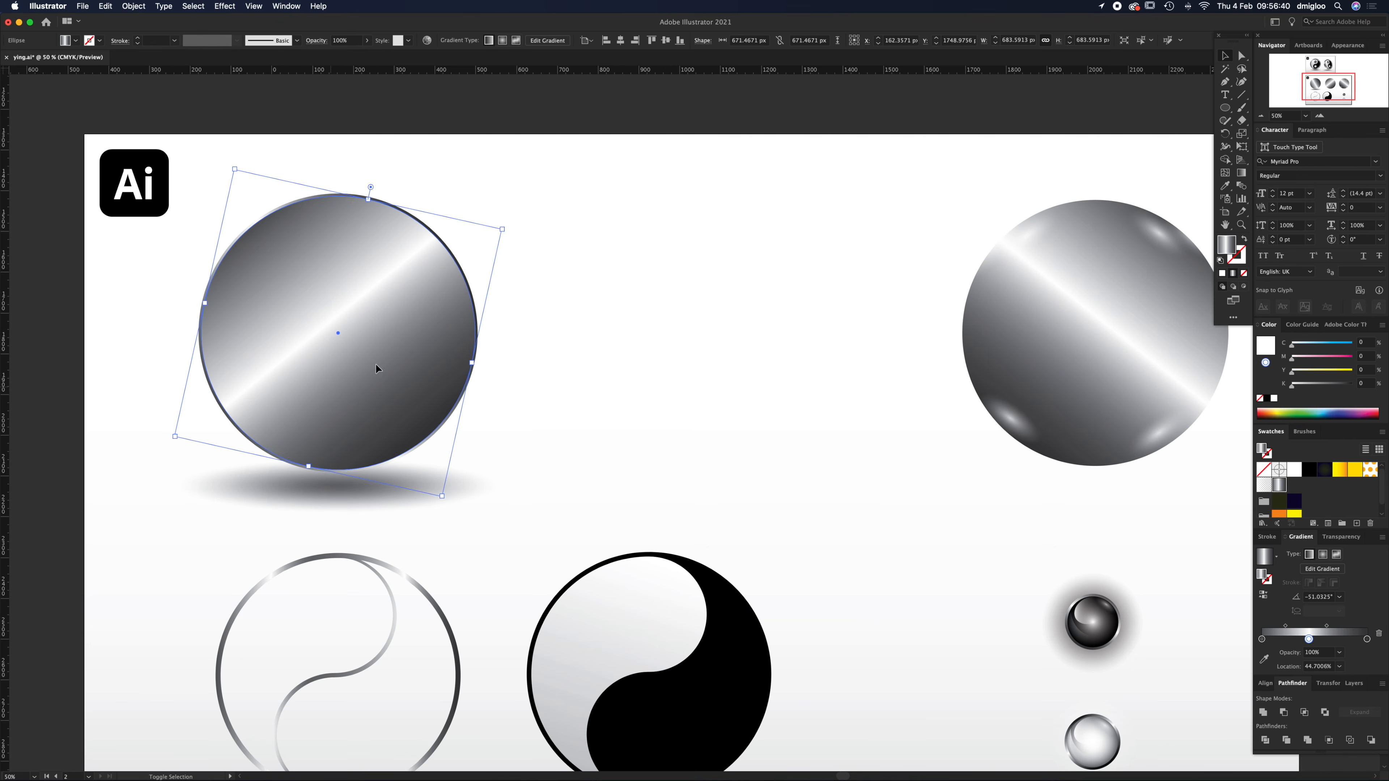
key("super+z")
- Make a copy of the first metallic circle in front of it, scaled concentrically to about 666 px in diameter
left_click(408, 337)
key("a")
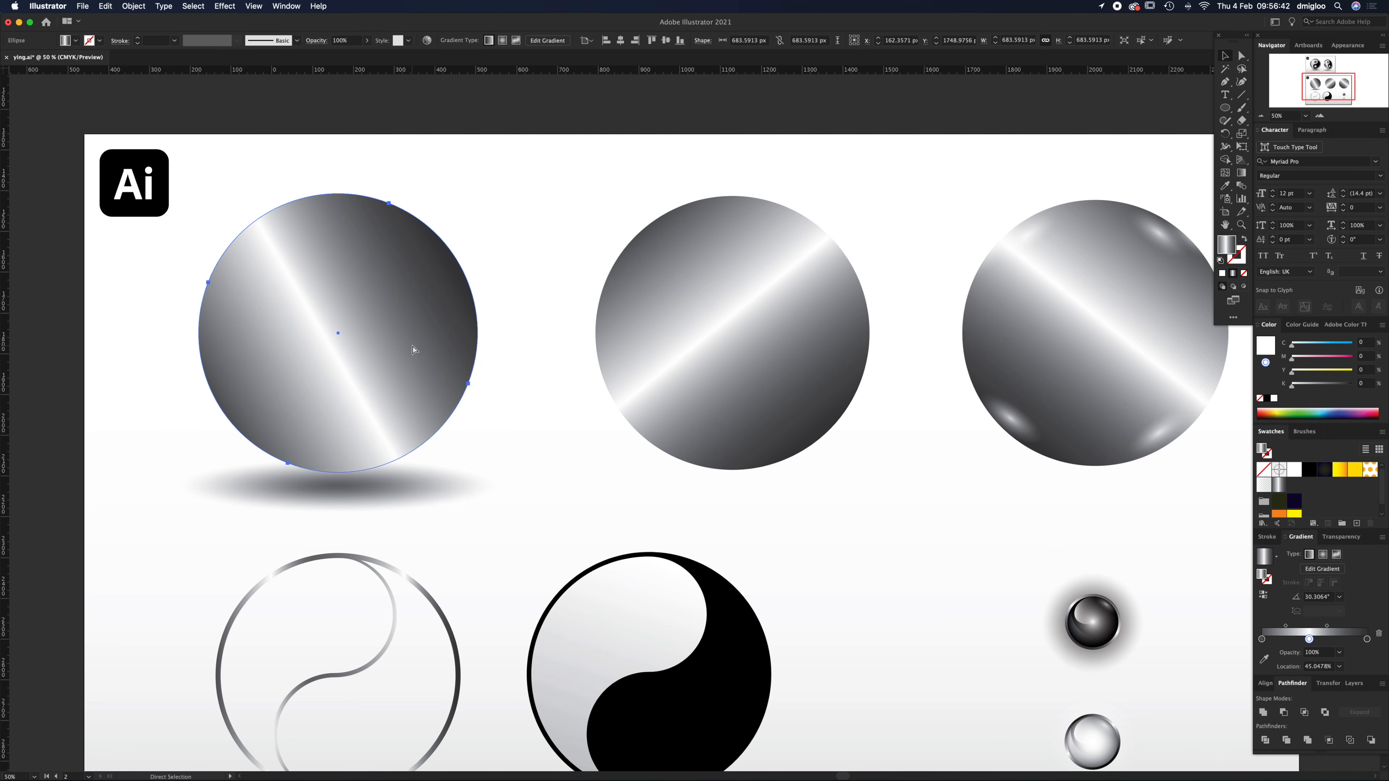
key("v")
left_click_drag(385, 321, 513, 251)
key("super+z")
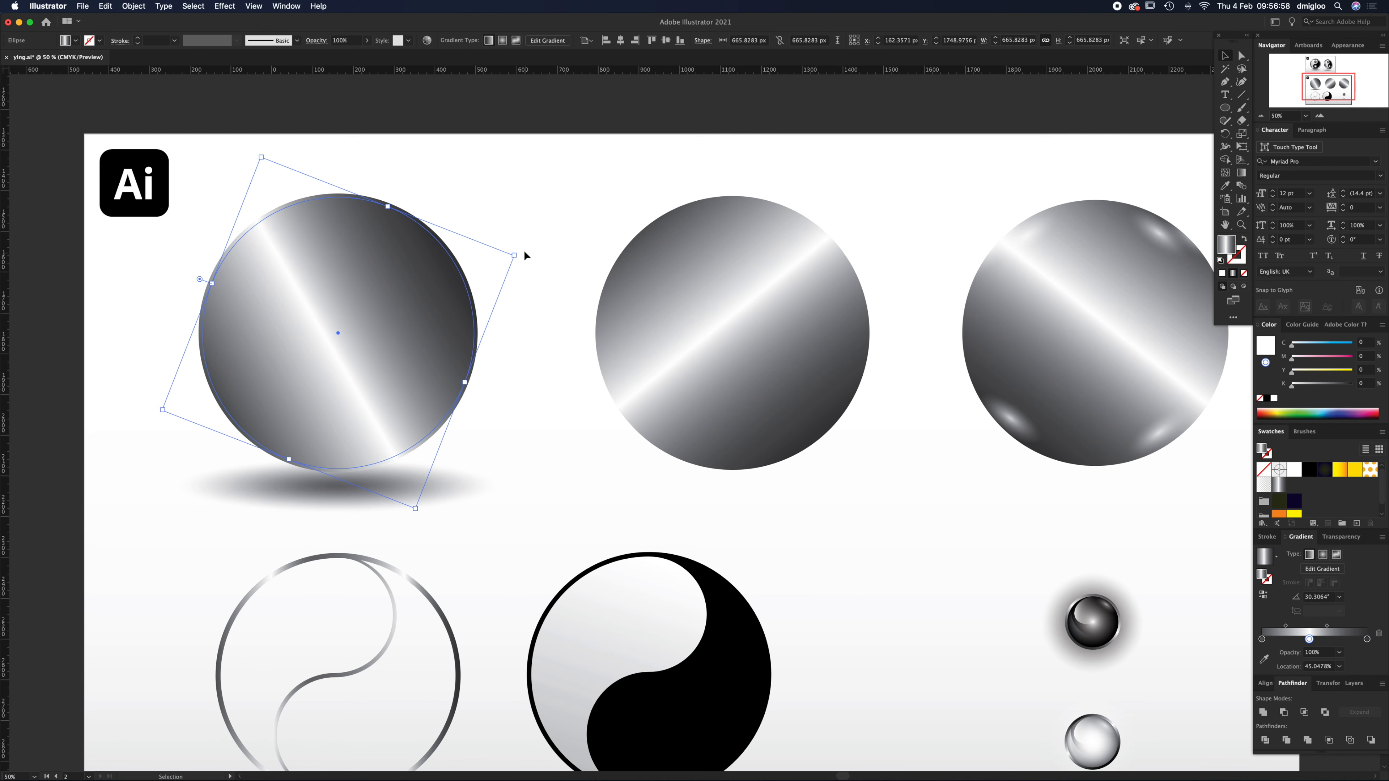
- Rotate the smaller copy so its highlight runs from lower left to upper right, and delete the separate second metallic circle
left_click_drag(519, 252, 247, 215)
left_click(679, 341)
key("Delete")
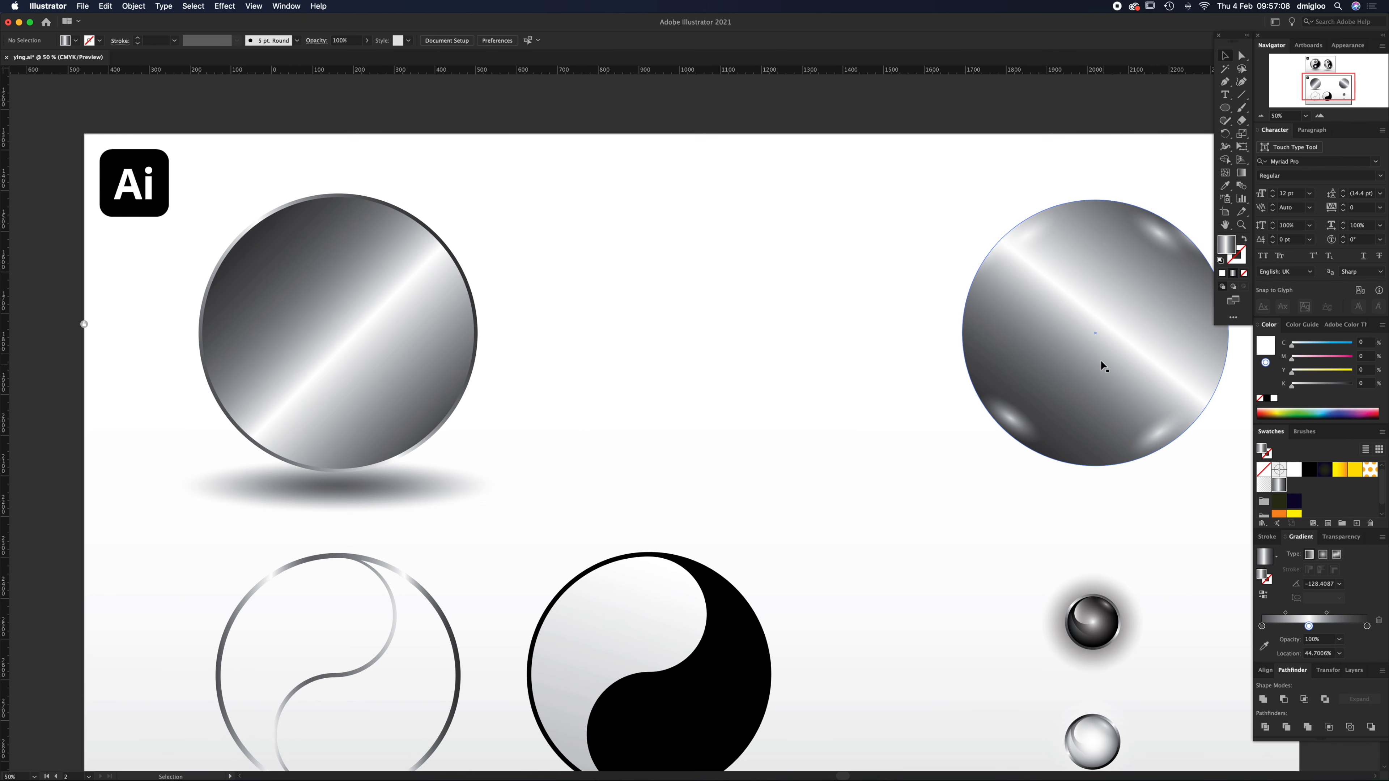
- Try moving the reference disc with its highlights closer and stacking it on the metallic emblem, and undo the stacking
left_click_drag(1088, 348, 999, 355)
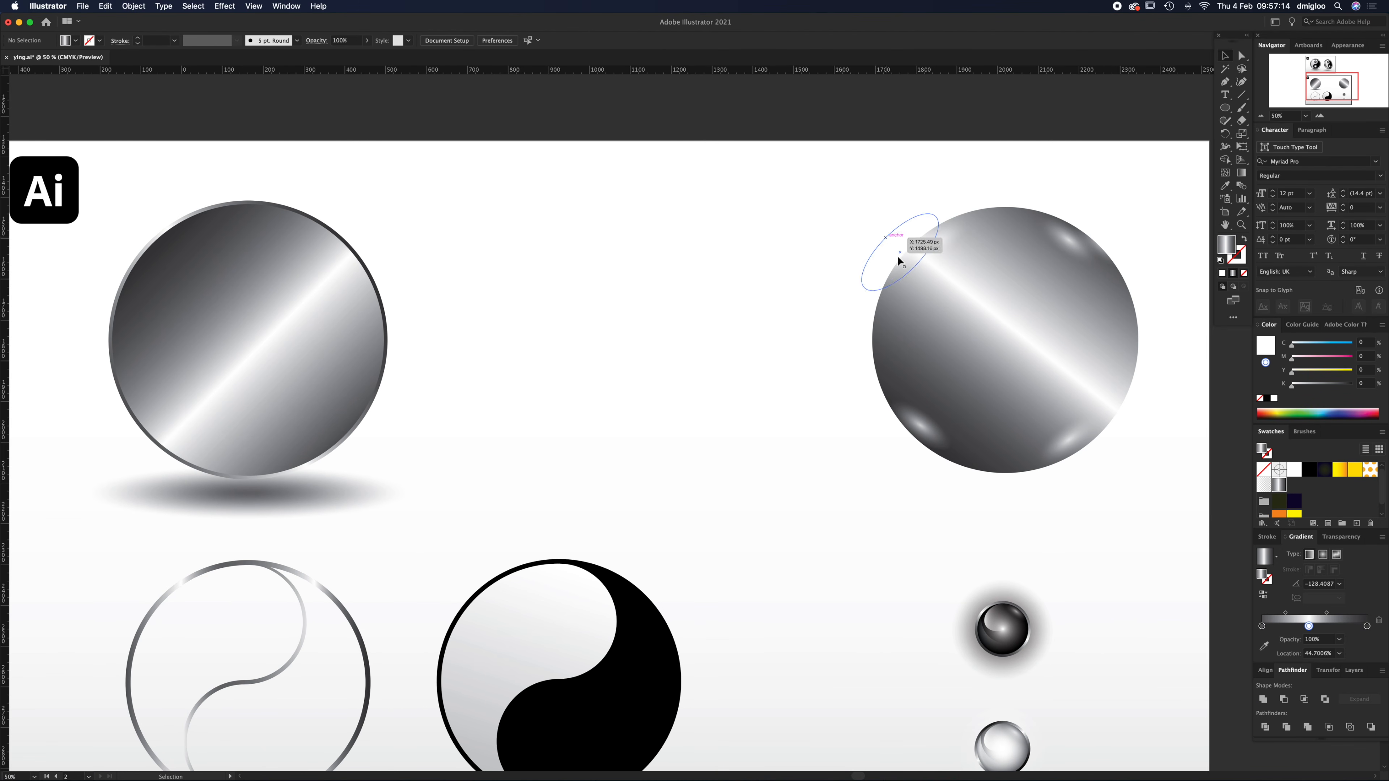
left_click_drag(821, 170, 1145, 480)
left_click_drag(1063, 389, 272, 364)
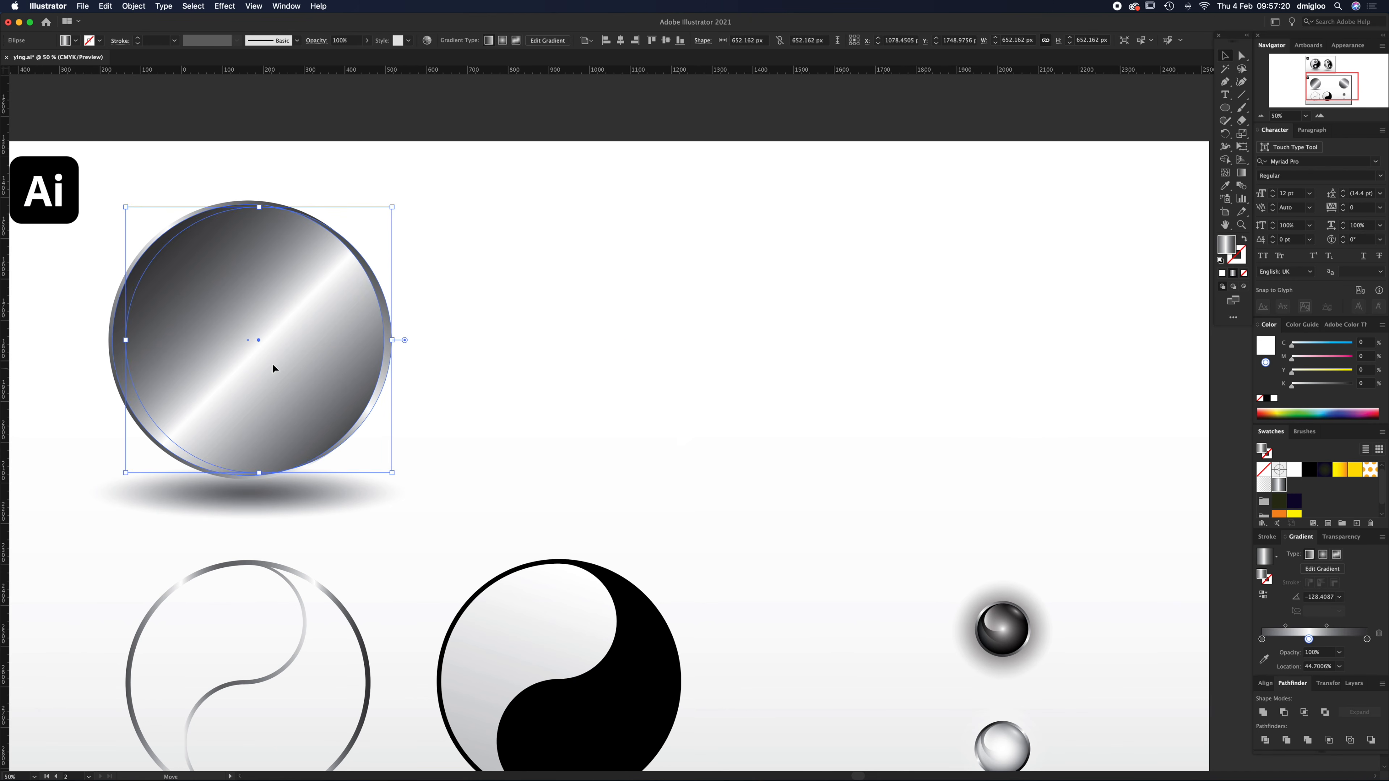
key("super+z")
key("super+shift+]")
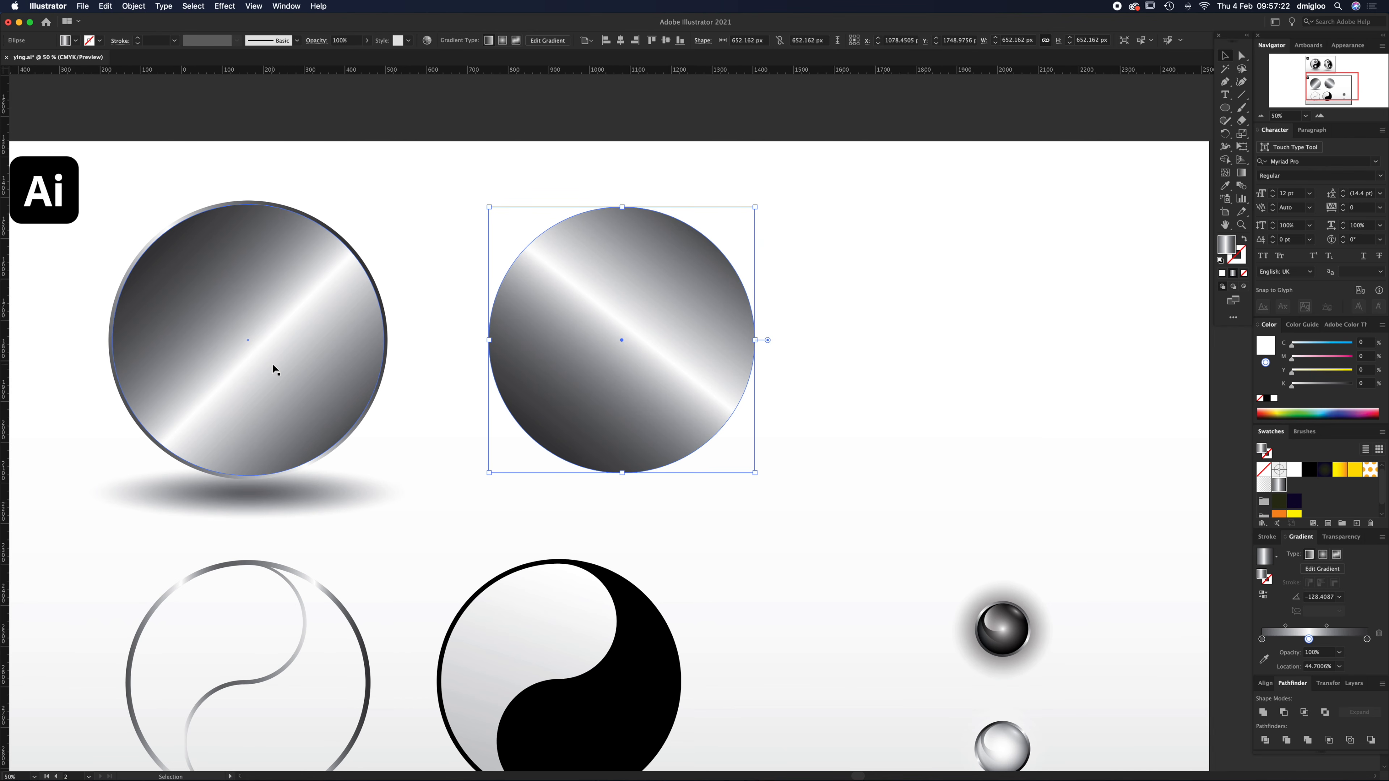
left_click_drag(699, 364, 698, 364)
left_click_drag(601, 377, 294, 368)
key("super+z")
left_click(539, 175)
key("super+z")
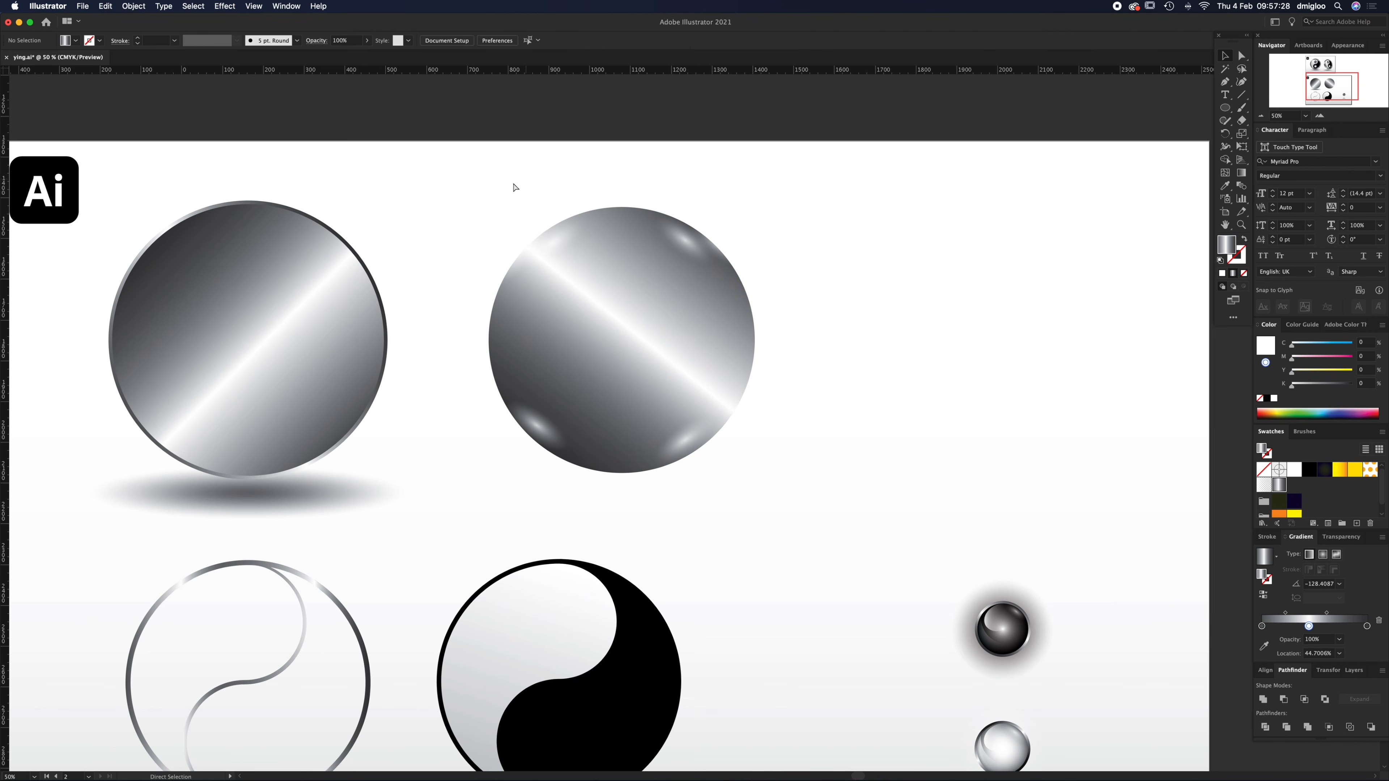
- Examine the white highlight on the lower rim of the finished emblem on the first artboard
key("z")
left_click(489, 224, "alt")
left_click_drag(604, 189, 813, 139)
key("v")
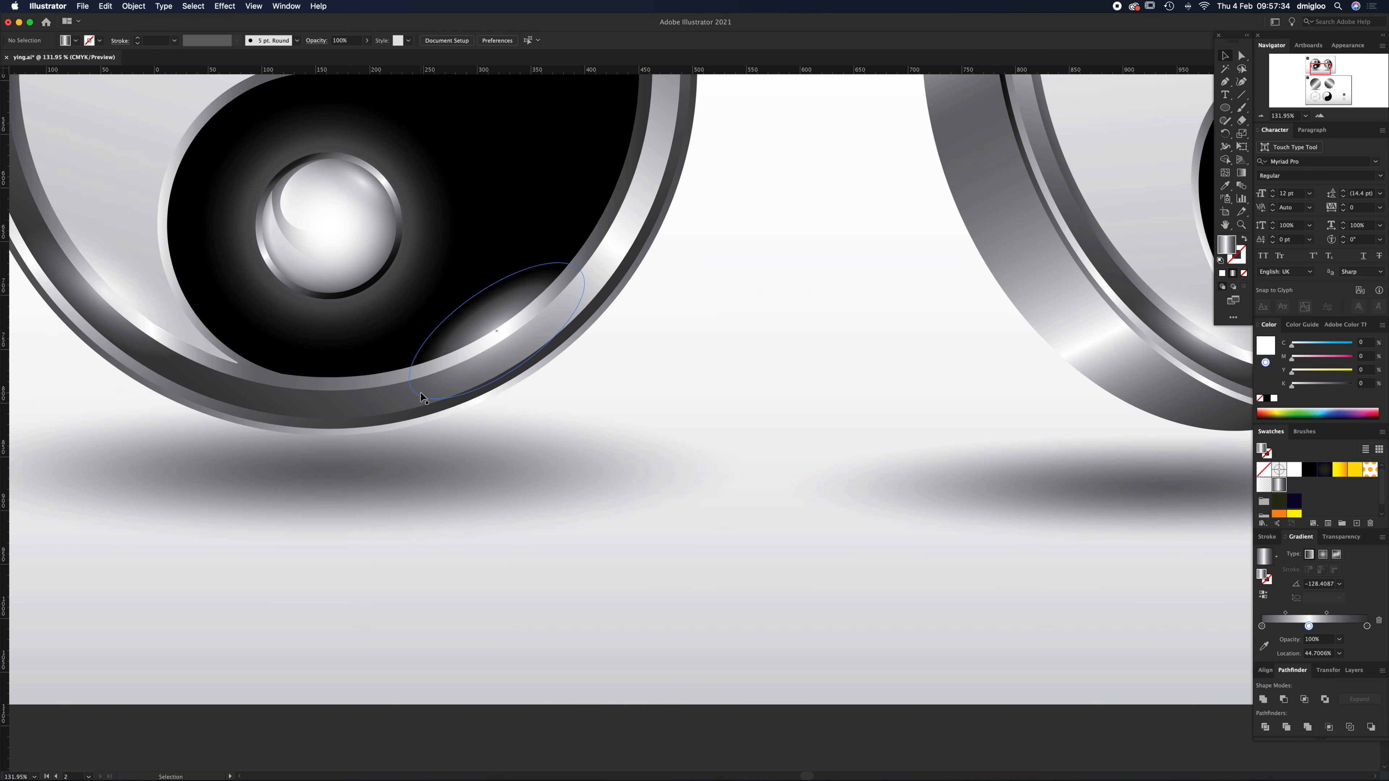
left_click(570, 525, "alt+super")
left_click(575, 524, "alt+super")
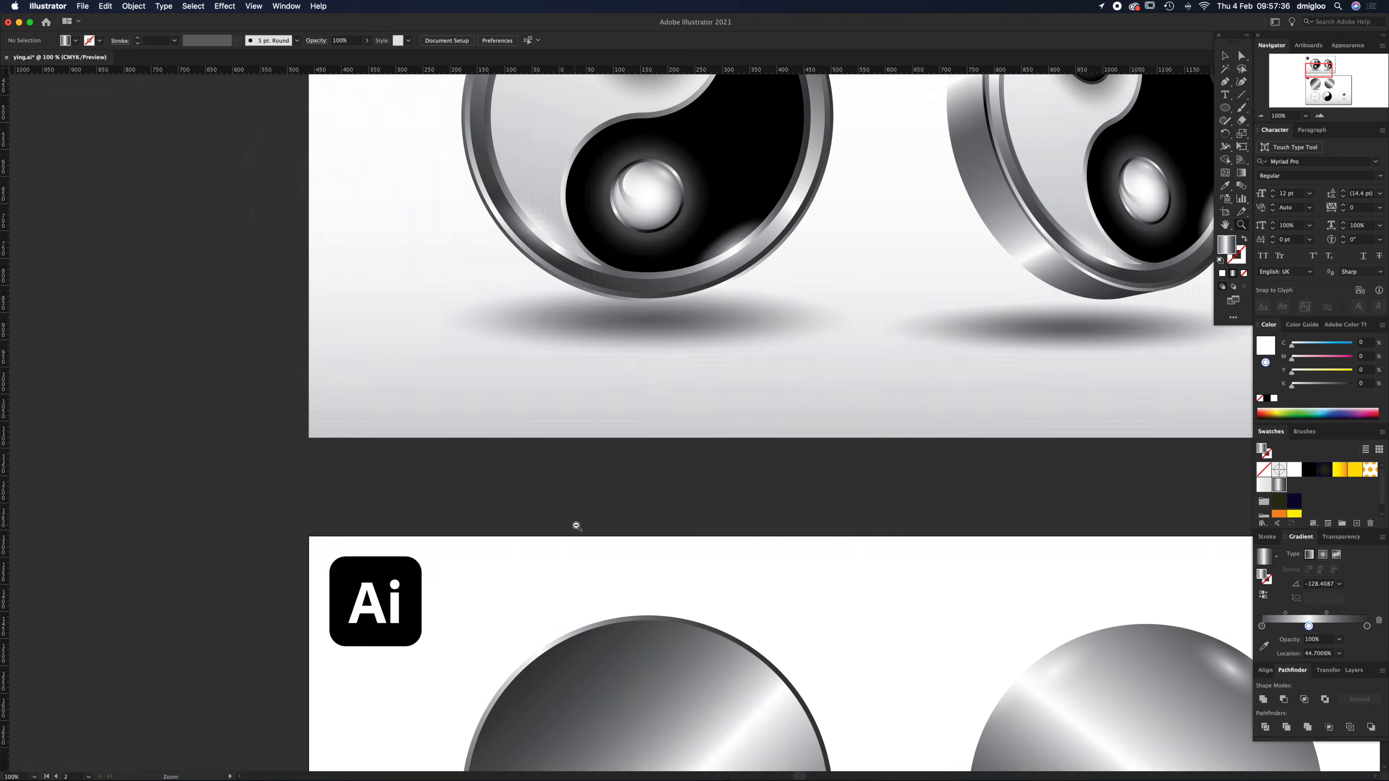
left_click(576, 524, "alt+super")
left_click_drag(762, 566, 468, 386)
key("v")
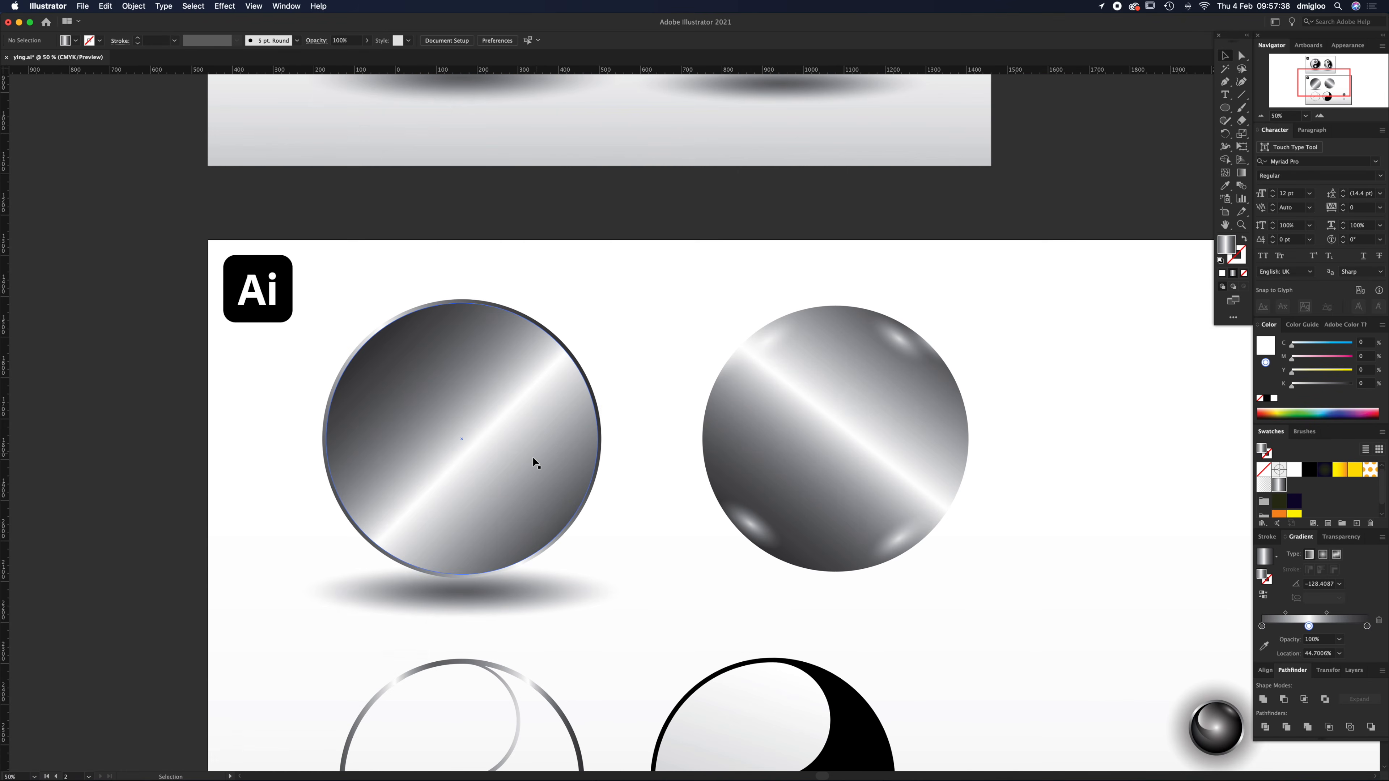
- Make a concentric copy of the 666 px circle about 650 px in diameter, rotated so its highlight runs from upper left to lower right
left_click(533, 462)
key("super")
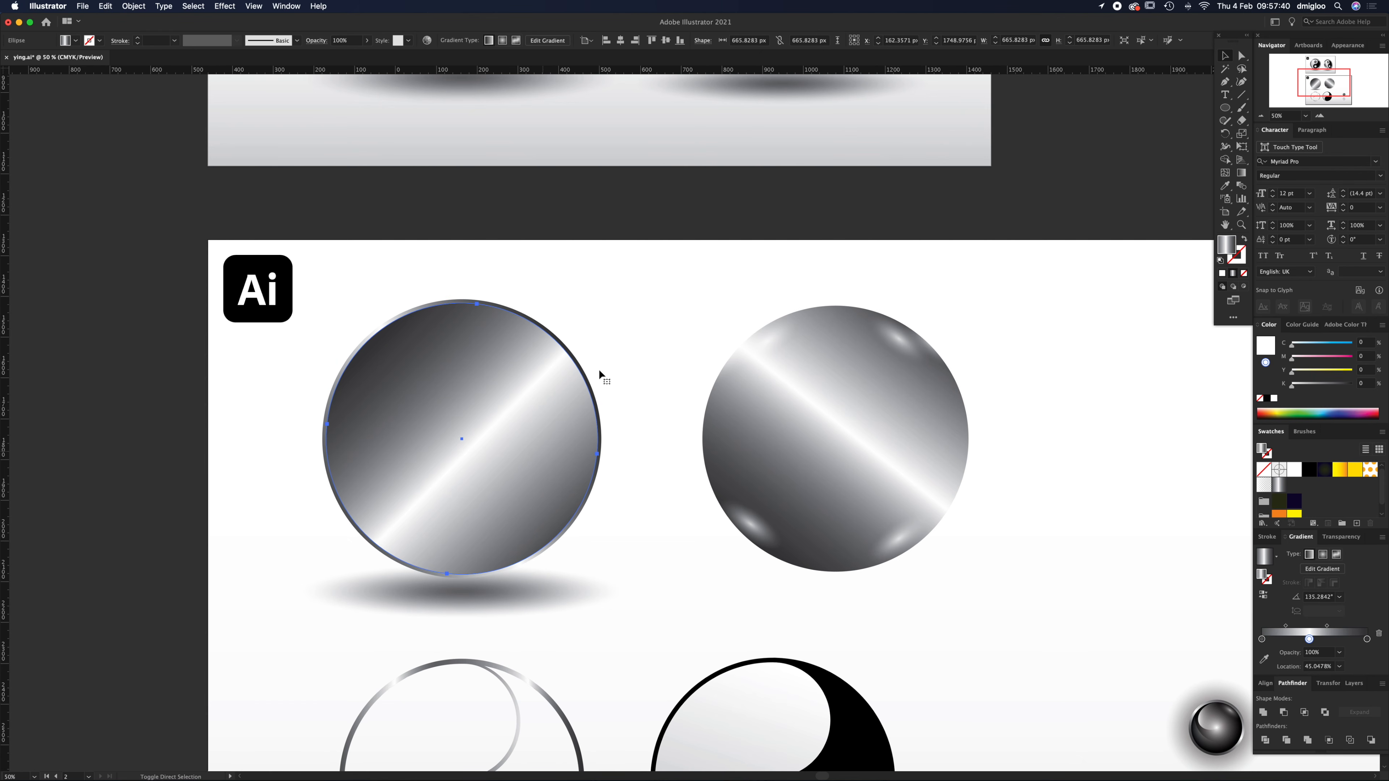
left_click_drag(612, 319, 365, 320)
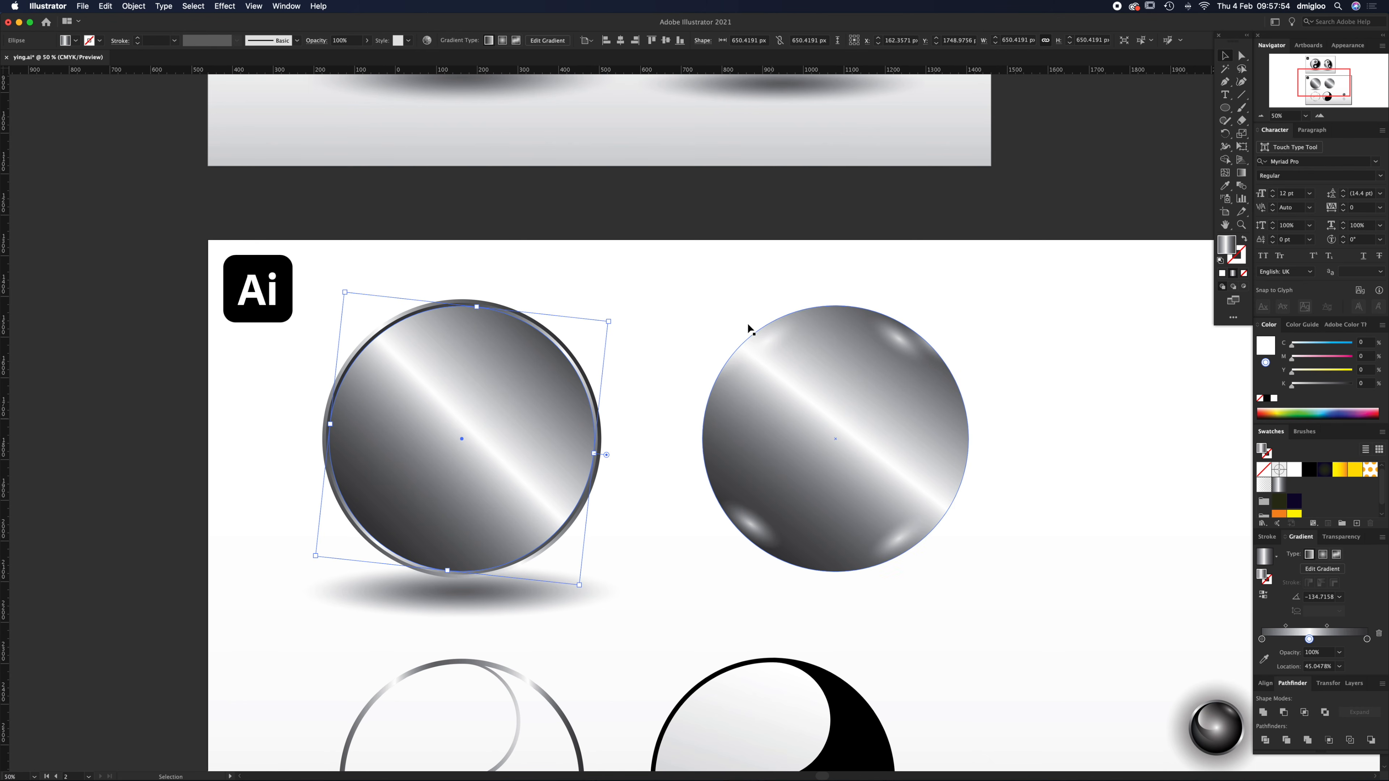
- Move one of the white highlight ellipses from the reference disc onto the dark pasteboard beside the artboard
left_click(772, 355)
left_click_drag(759, 407, 952, 407)
left_click_drag(954, 351, 312, 441)
left_click(345, 373)
scroll(254, 414, "up", 10)
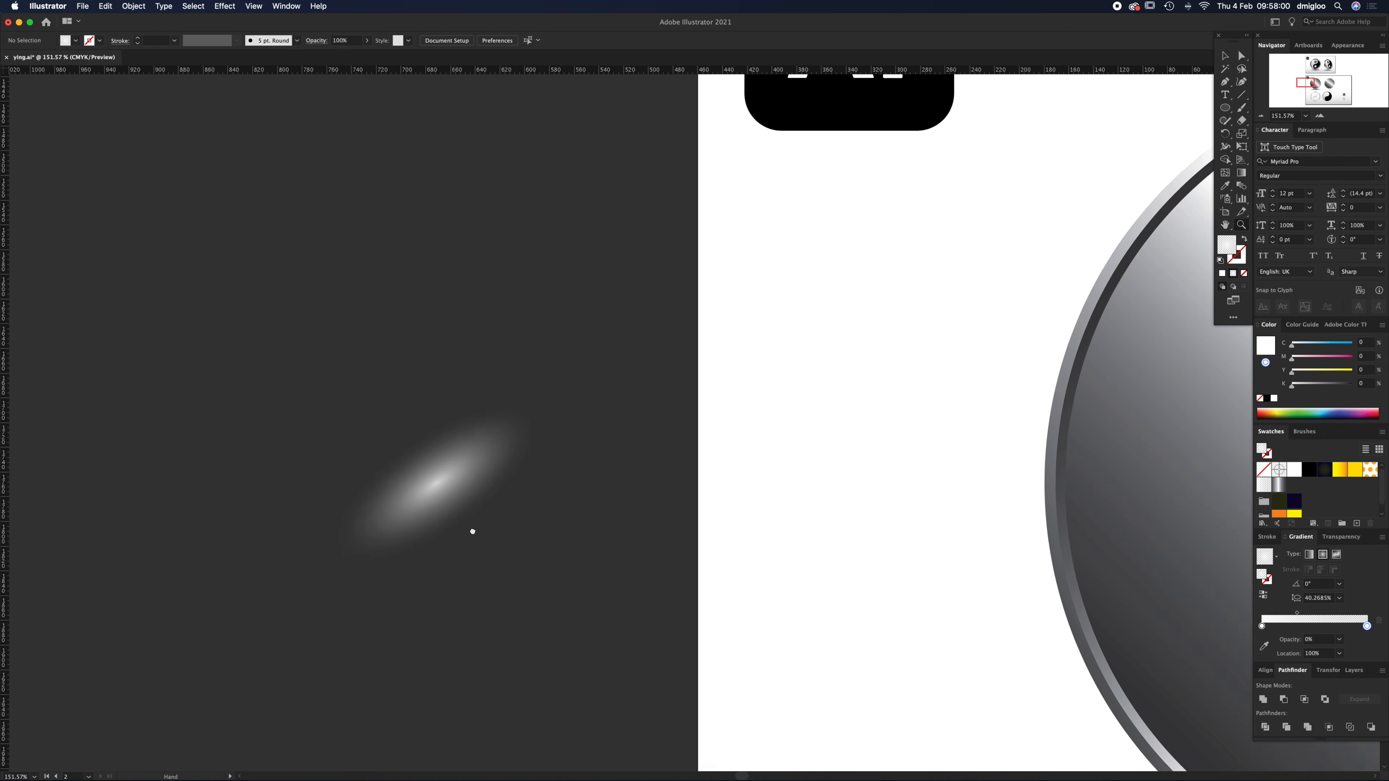
- Draw a circle about 196 px in diameter below the highlight on the pasteboard and fill it with solid yellow
left_click(549, 388)
left_click(601, 484)
left_click(1224, 108)
mouse_move(597, 503)
left_mouse_down()
mouse_move(716, 565)
mouse_move(718, 624)
left_mouse_up()
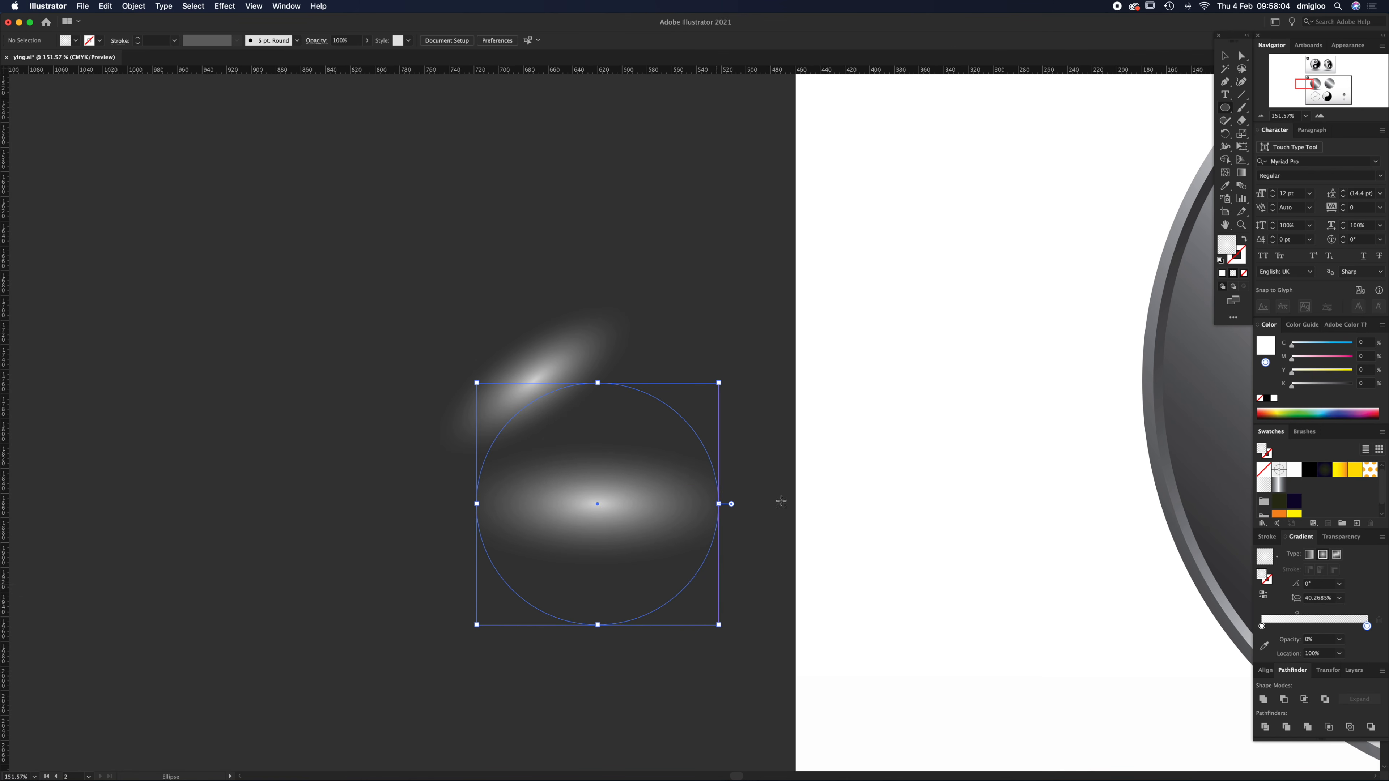
left_click(1355, 470)
left_click(715, 466)
left_click_drag(660, 457, 694, 505)
key("super+shift+a")
left_click(685, 536)
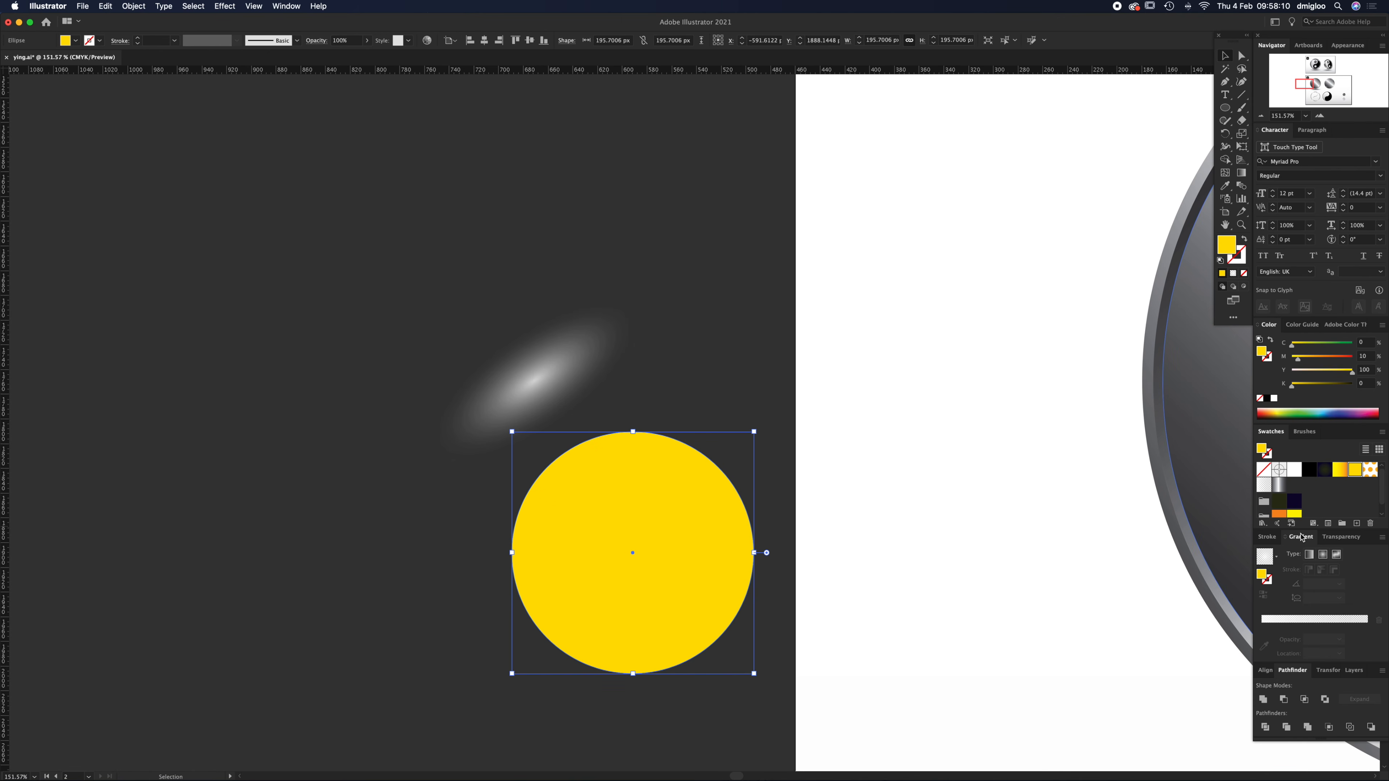
- Replace the yellow fill with the white radial gradient fading to 0% opacity, and check its stops and midpoint
left_click(1312, 621)
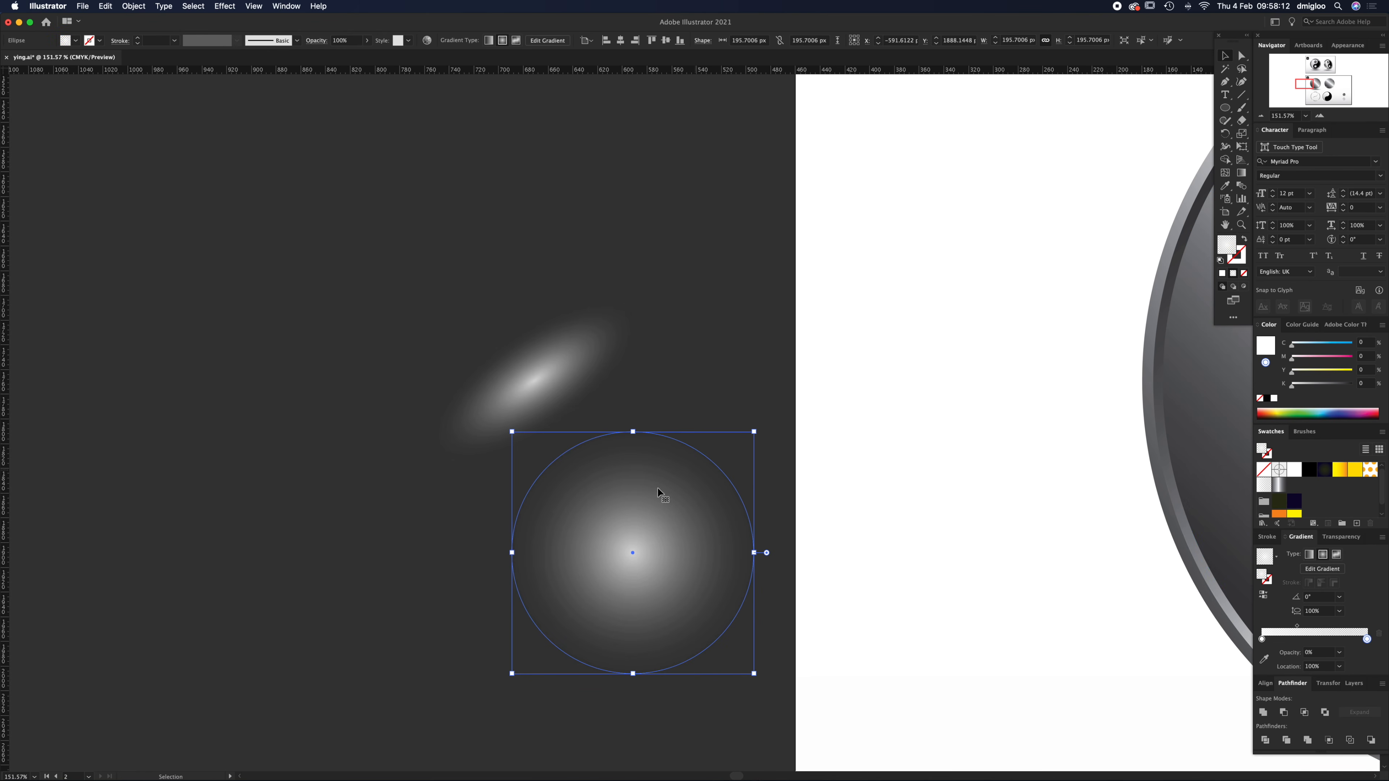
left_click(1262, 639)
left_click(1366, 639)
left_click(1262, 639)
left_click(1298, 627)
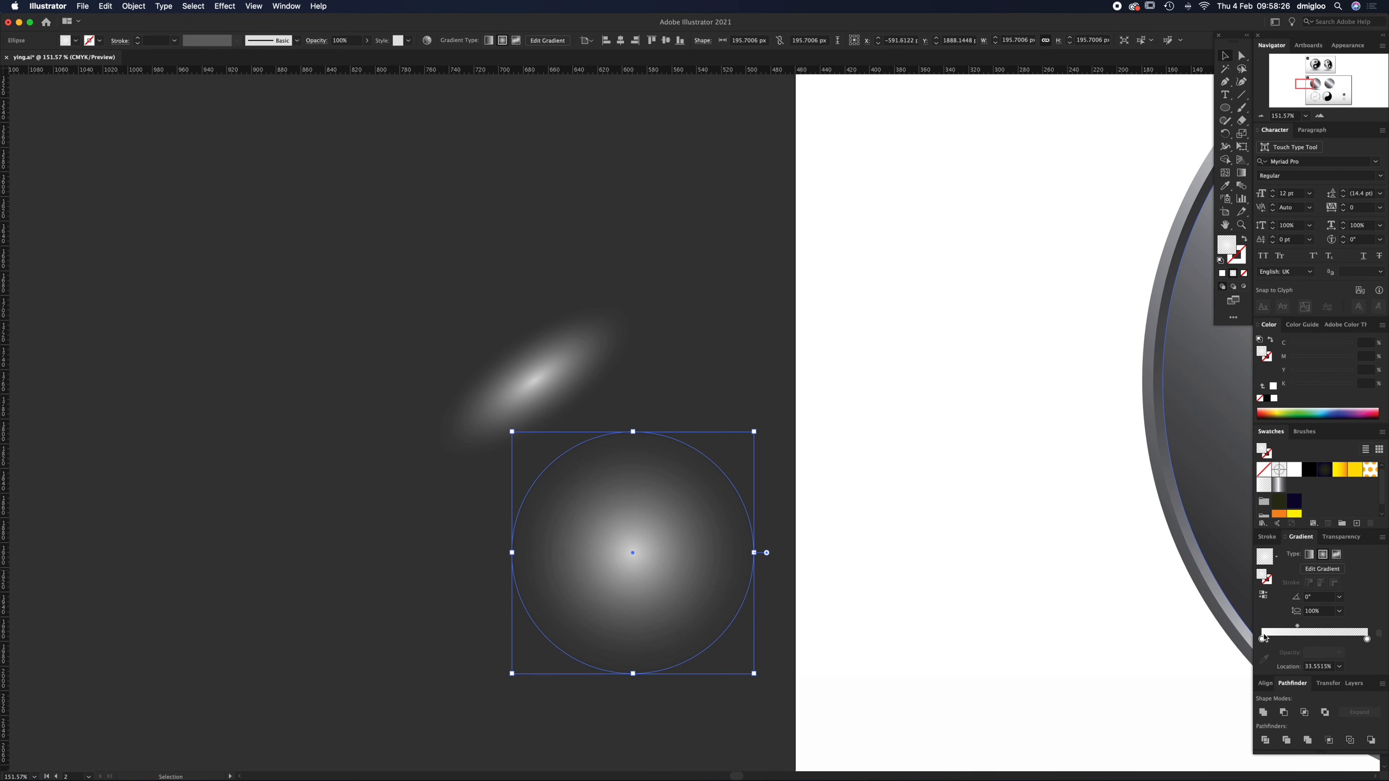
- Flatten the gradient circle to about 87 px high, rotate it by about -50°, and place it on the emblem's lower-left rim
left_click_drag(638, 552, 808, 478)
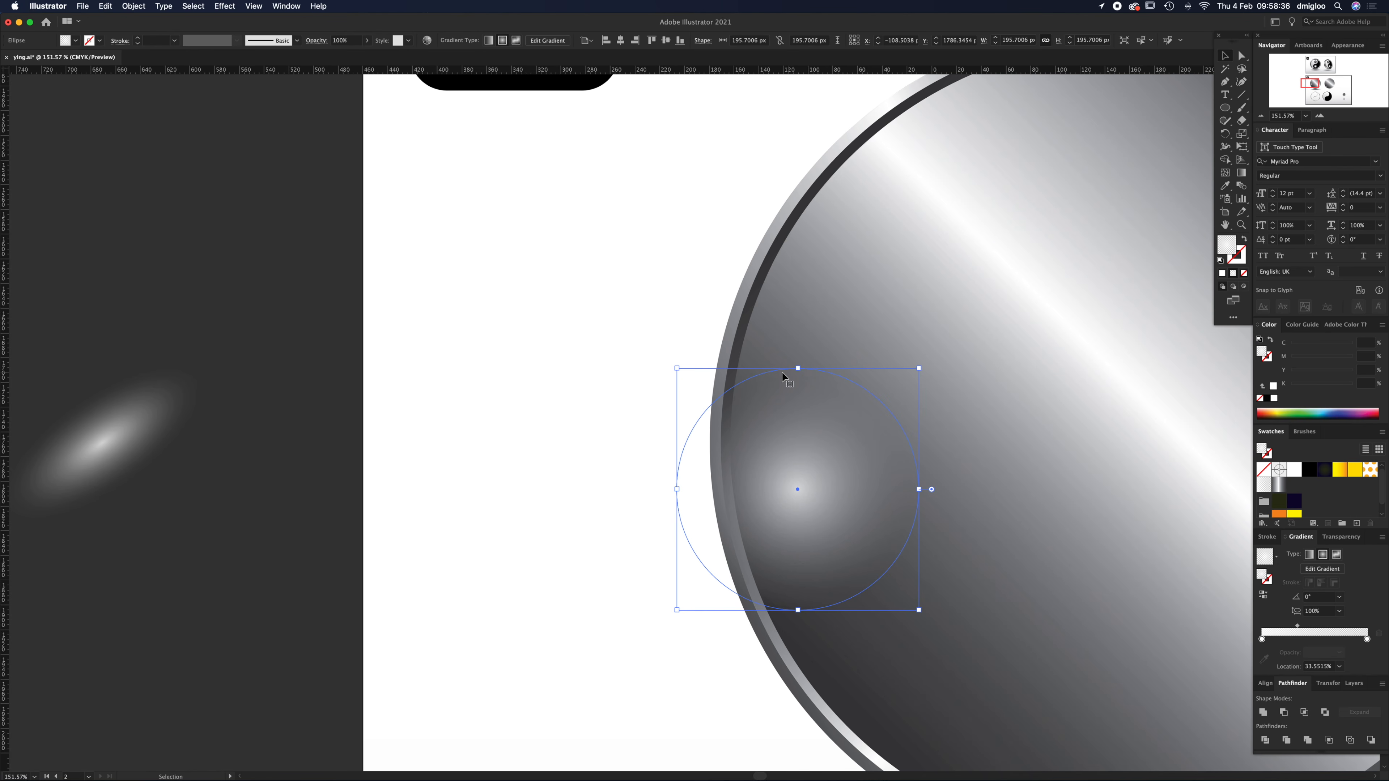
left_click_drag(798, 367, 798, 506)
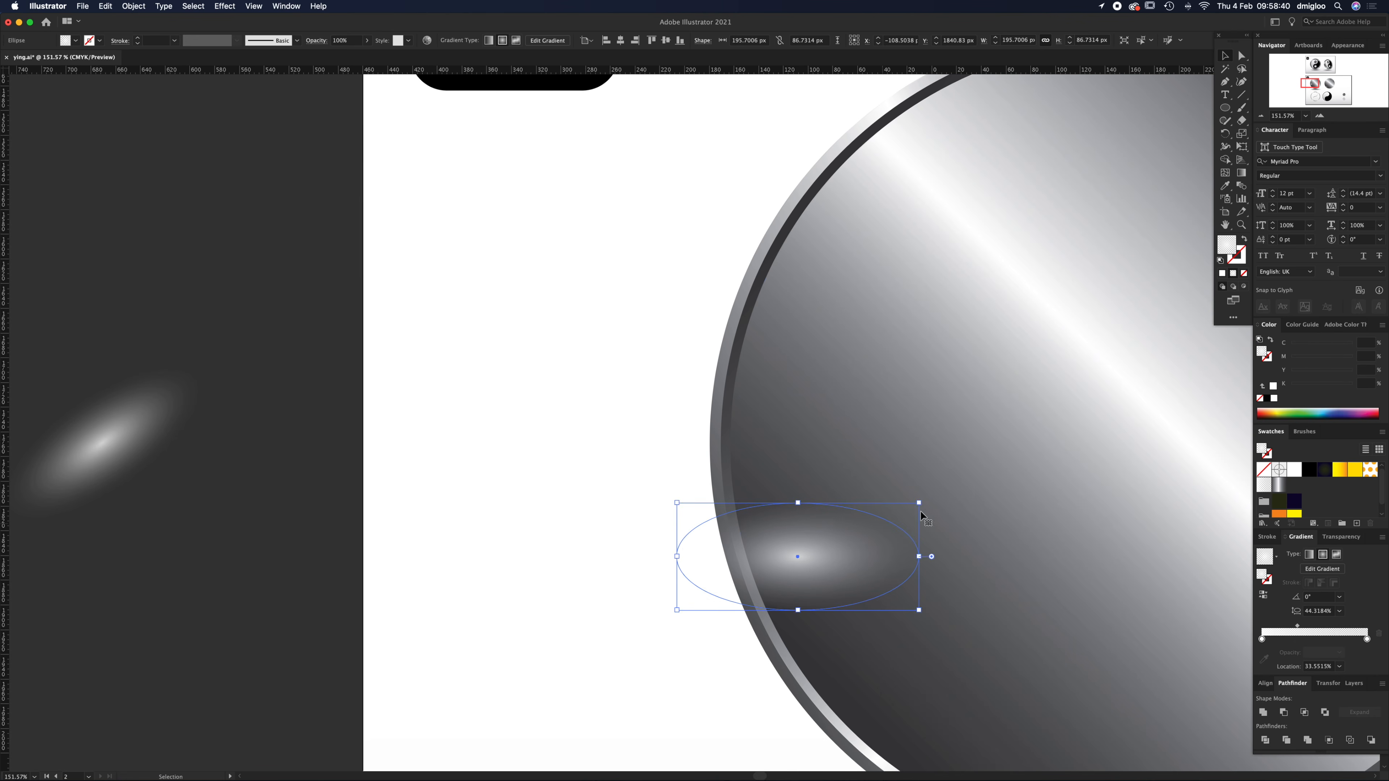
left_click_drag(932, 503, 832, 423)
left_click_drag(815, 542, 820, 586)
left_click_drag(902, 583, 700, 460)
left_click_drag(659, 333, 725, 480)
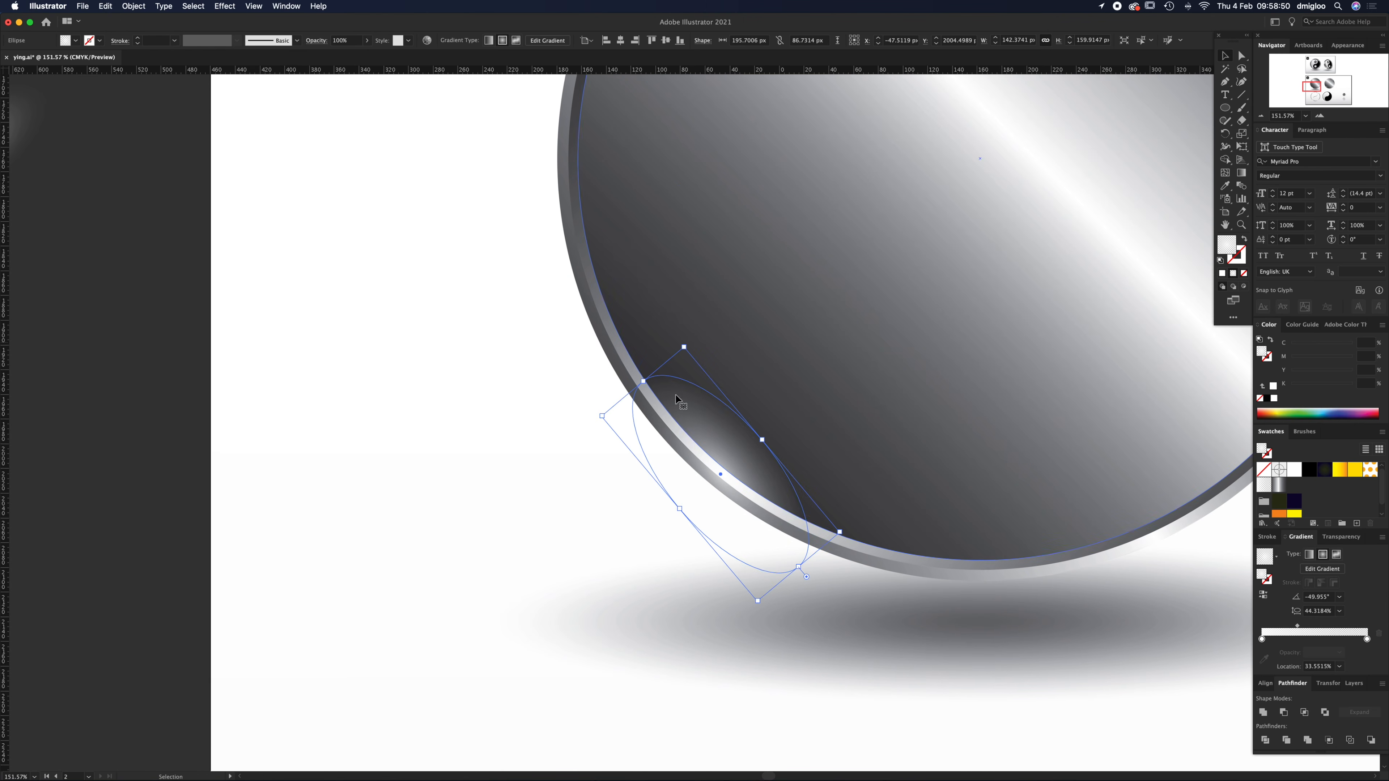
- Delete the trial highlight ellipse from the emblem's lower-left rim
key("z")
left_click(751, 390, "alt")
left_click(751, 391, "alt")
key("v")
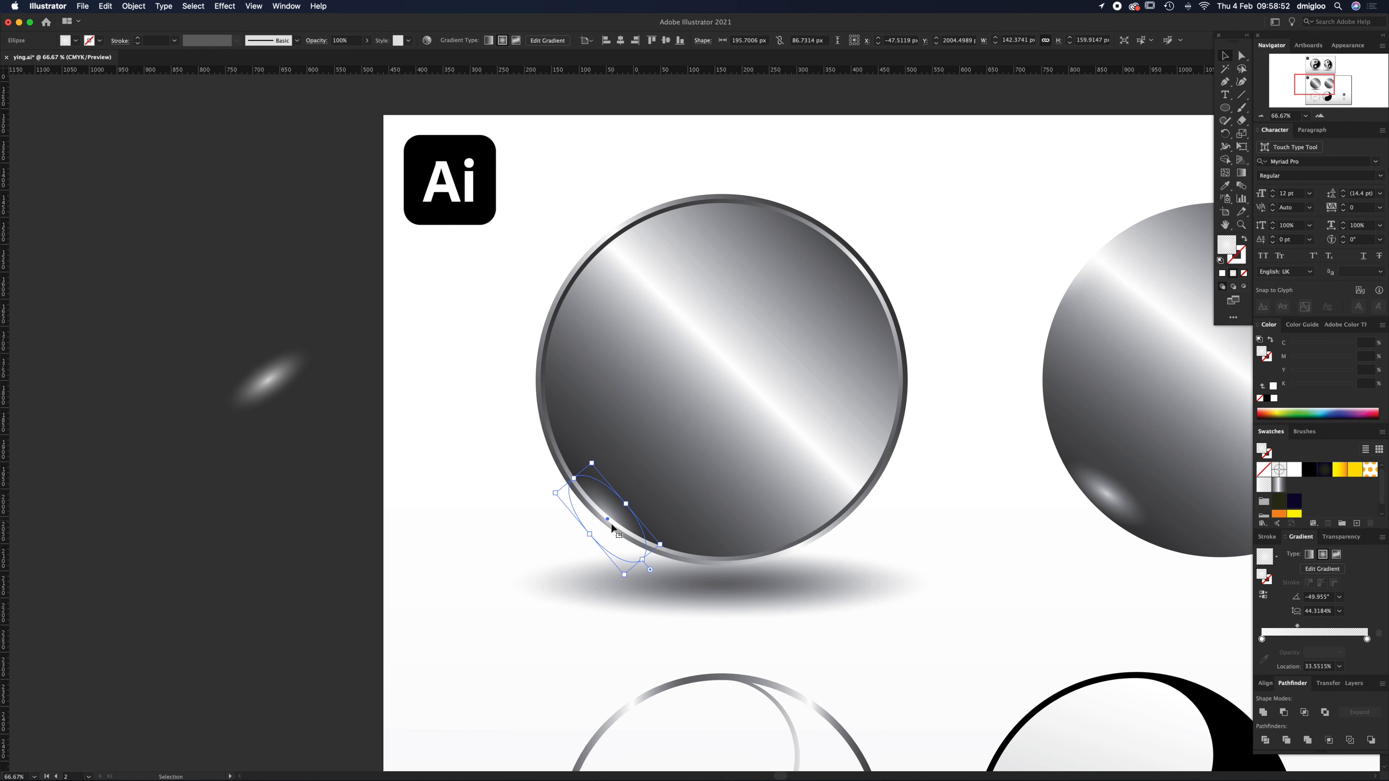
key("Delete")
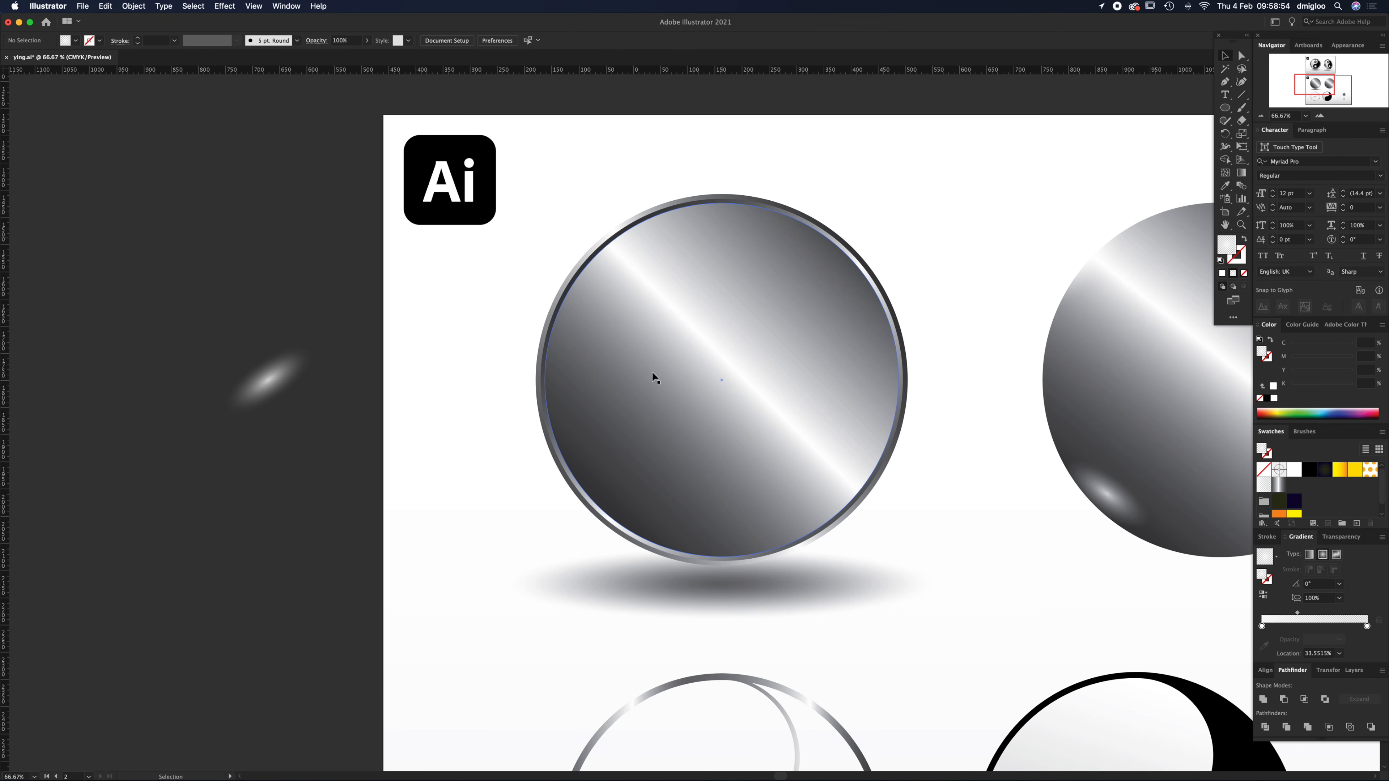
- Delete the reference disc and all its remaining highlight ellipses beside the metallic emblem
left_click_drag(811, 442, 636, 438)
key("z")
left_click(636, 517, "alt")
key("v")
left_click_drag(281, 310, 307, 328)
key("shift+super+a")
left_click_drag(994, 155, 1168, 437)
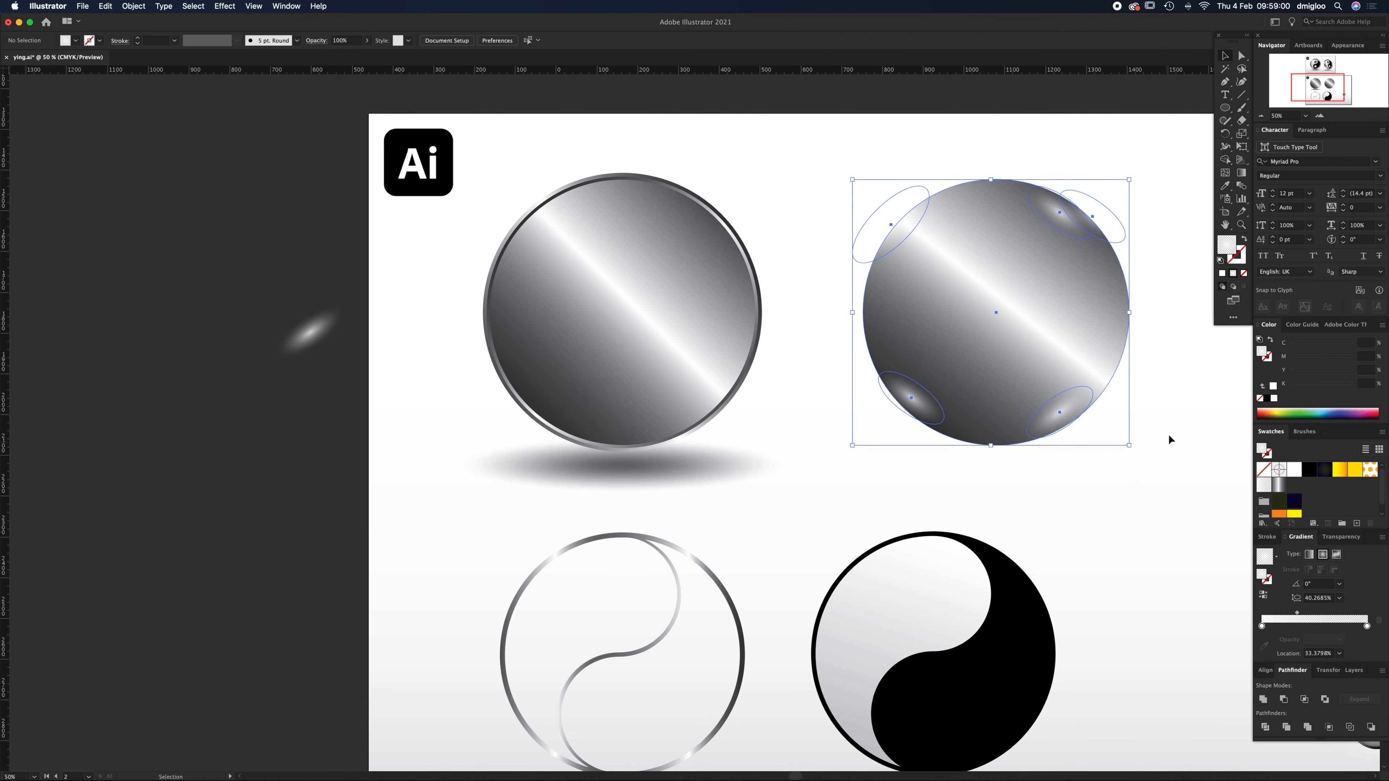
key("Delete")
- Draw a circle about 623 px in diameter beside the metallic emblem, with no fill and a black stroke
scroll(815, 270, "down", 3)
scroll(816, 270, "right", 4)
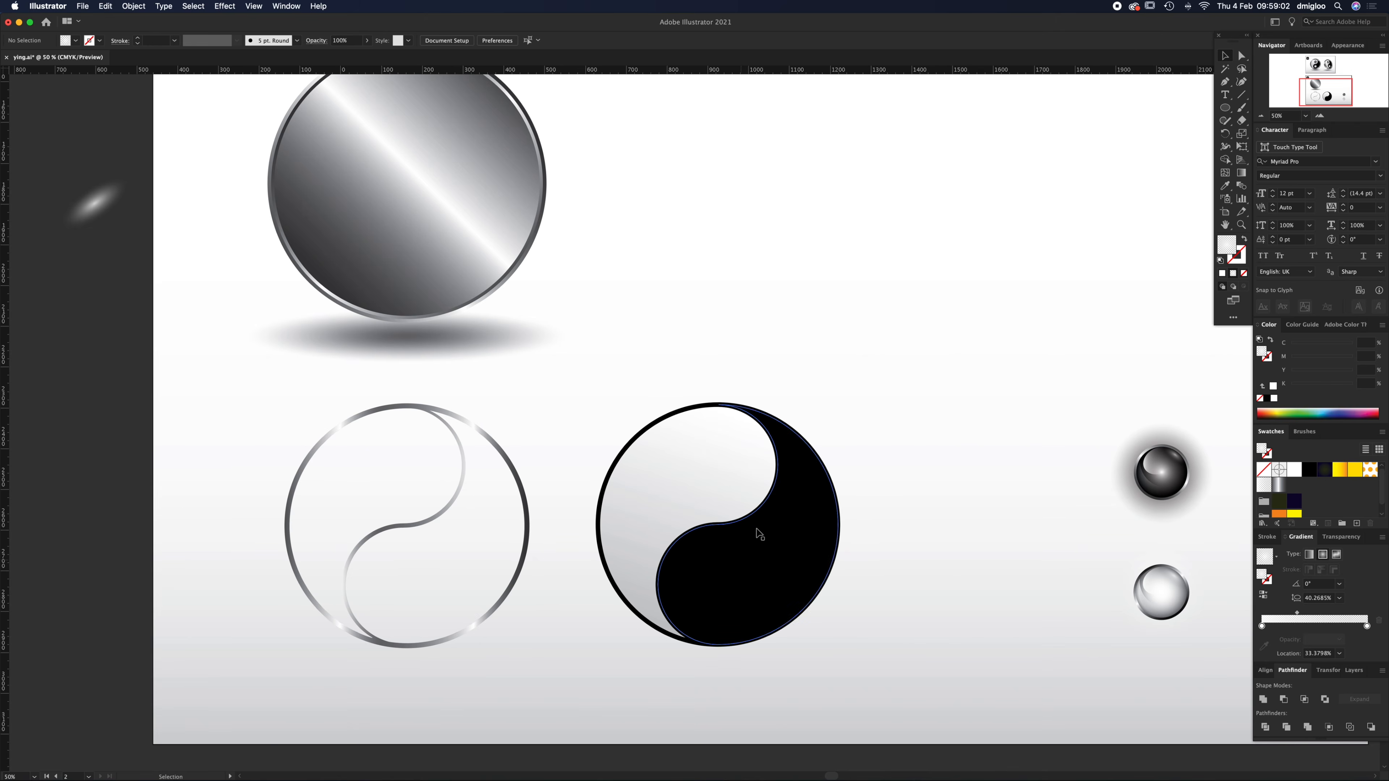
scroll(823, 390, "up", 3)
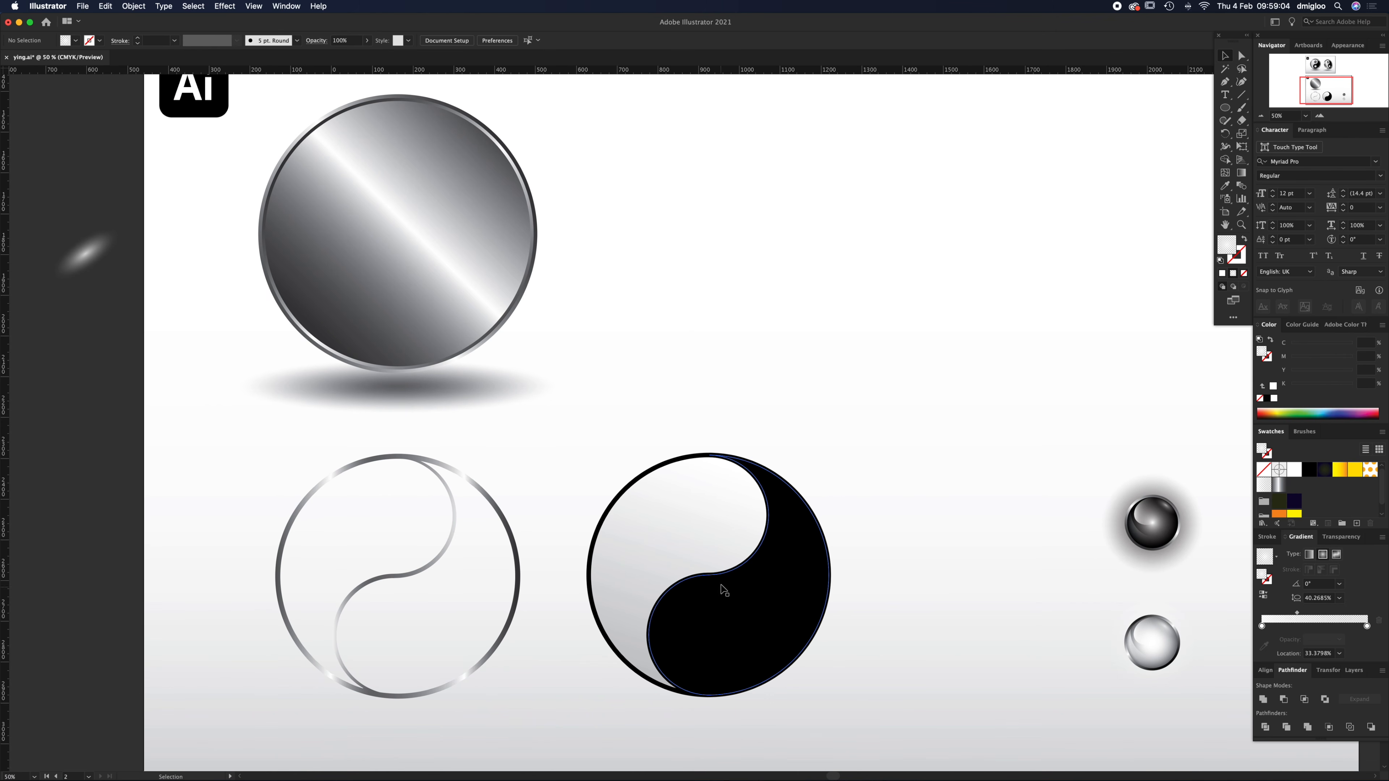
left_click(1225, 109)
left_click_drag(815, 245, 930, 353)
key("v")
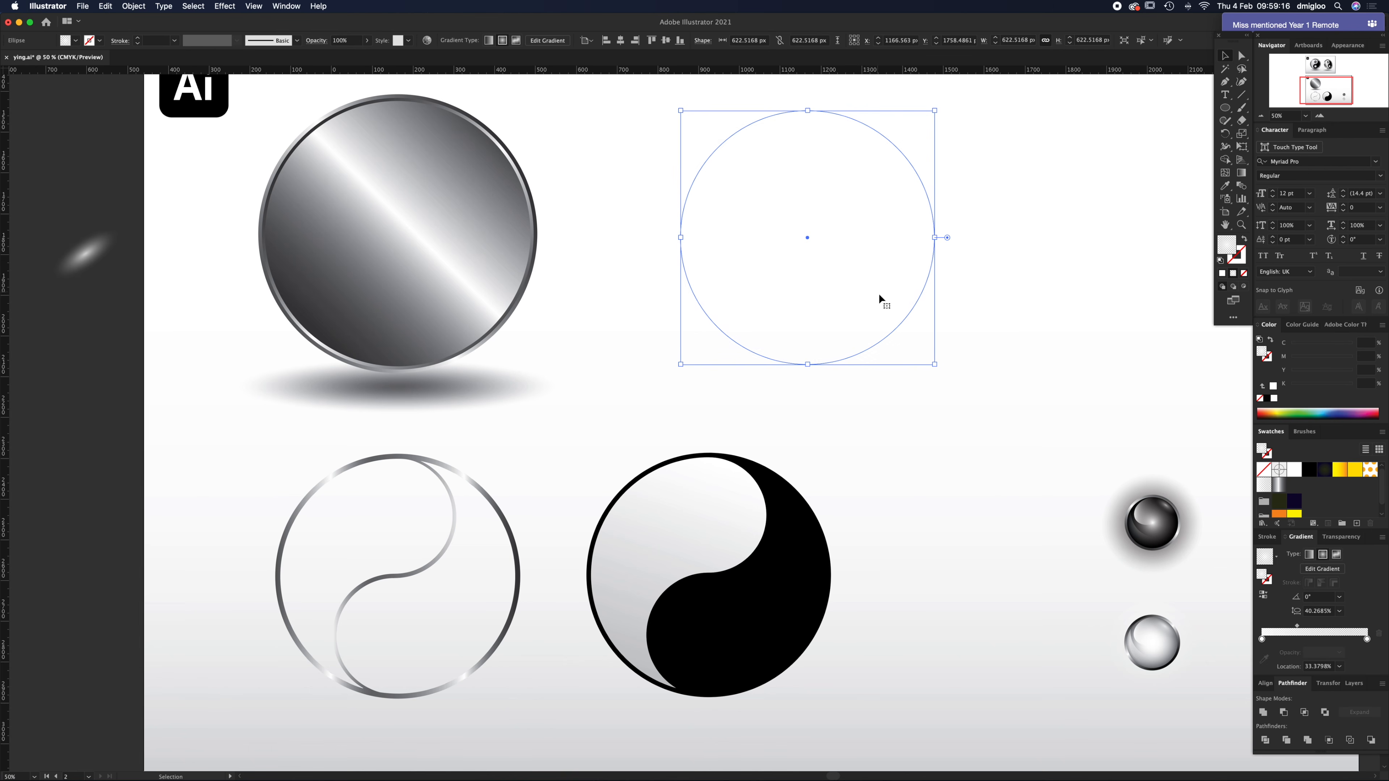
left_click(1265, 471)
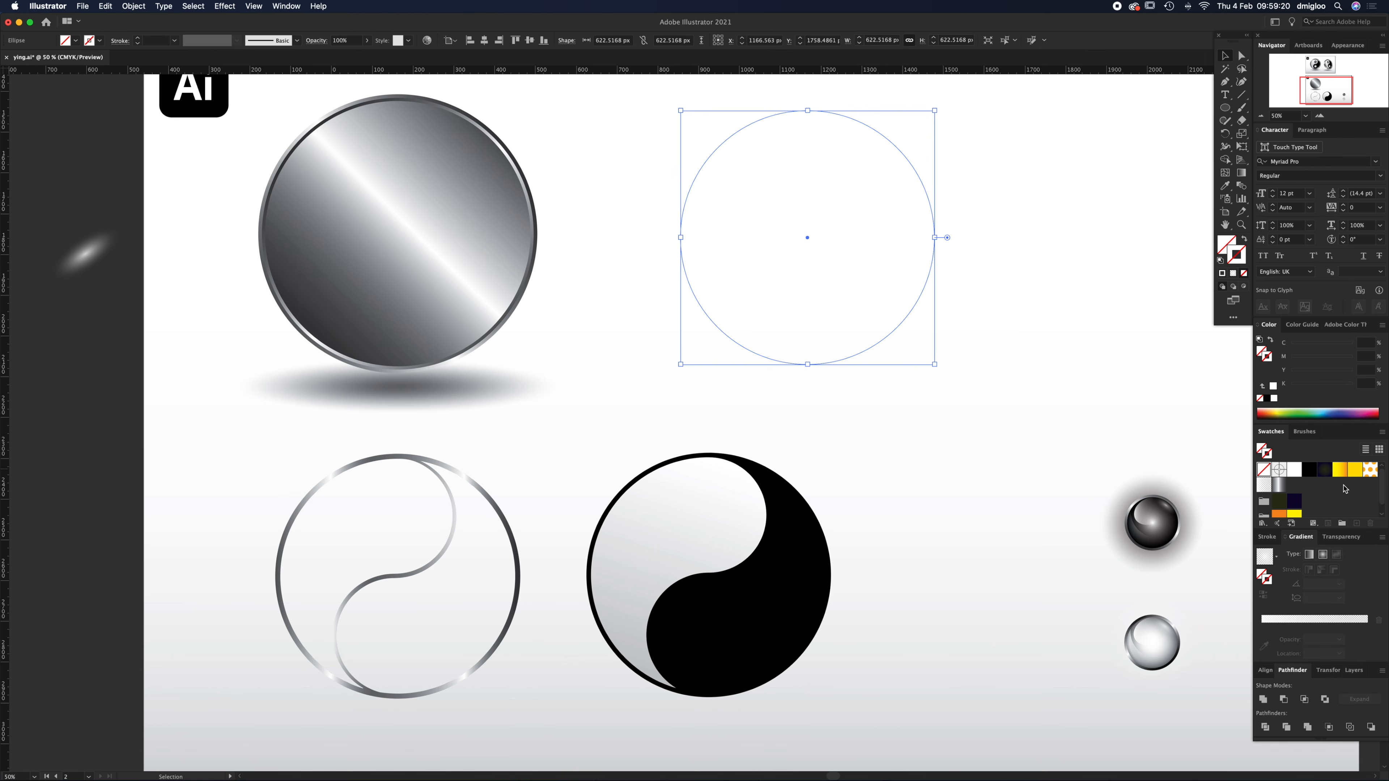
left_click(1267, 399)
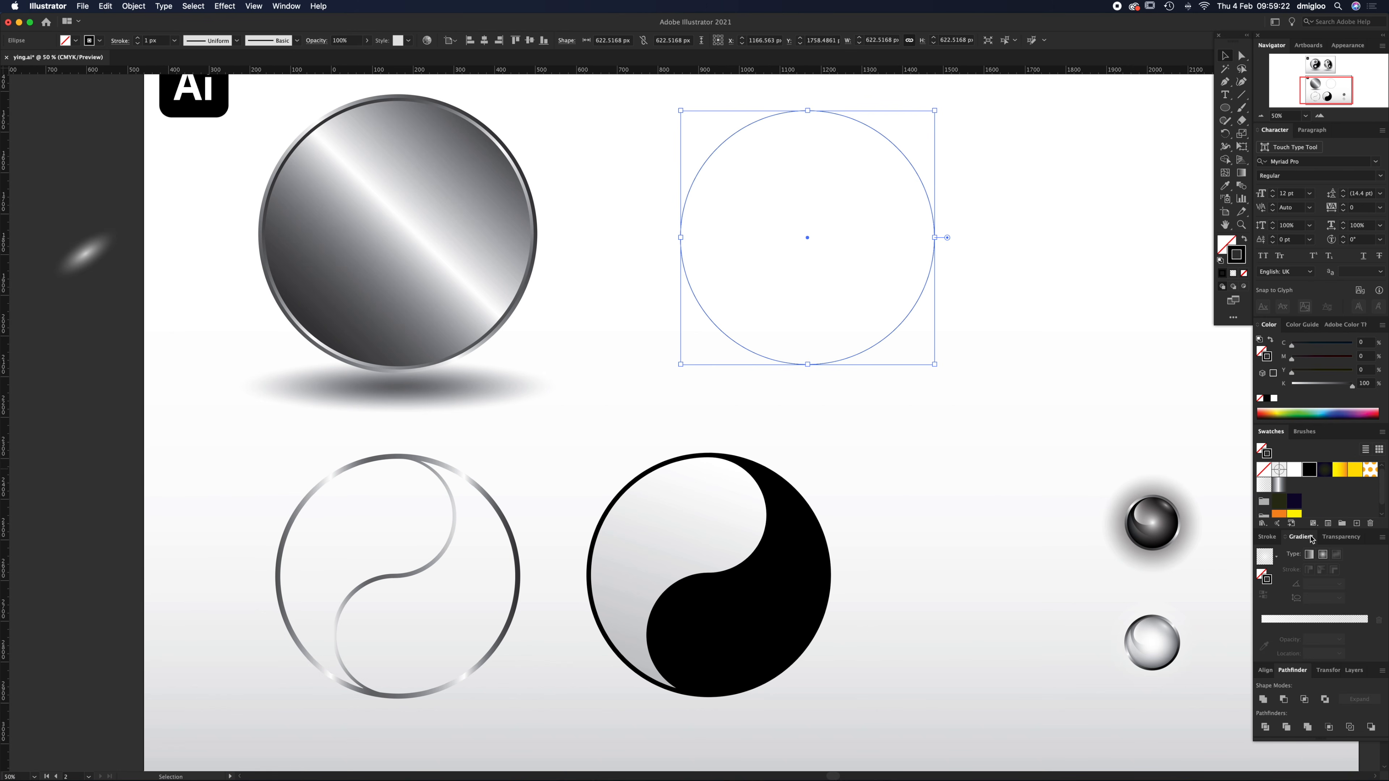
- Set the new circle's stroke weight to 12 px
left_click(1268, 538)
left_click(1314, 554)
key("Up")
key("Up")
key("Up")
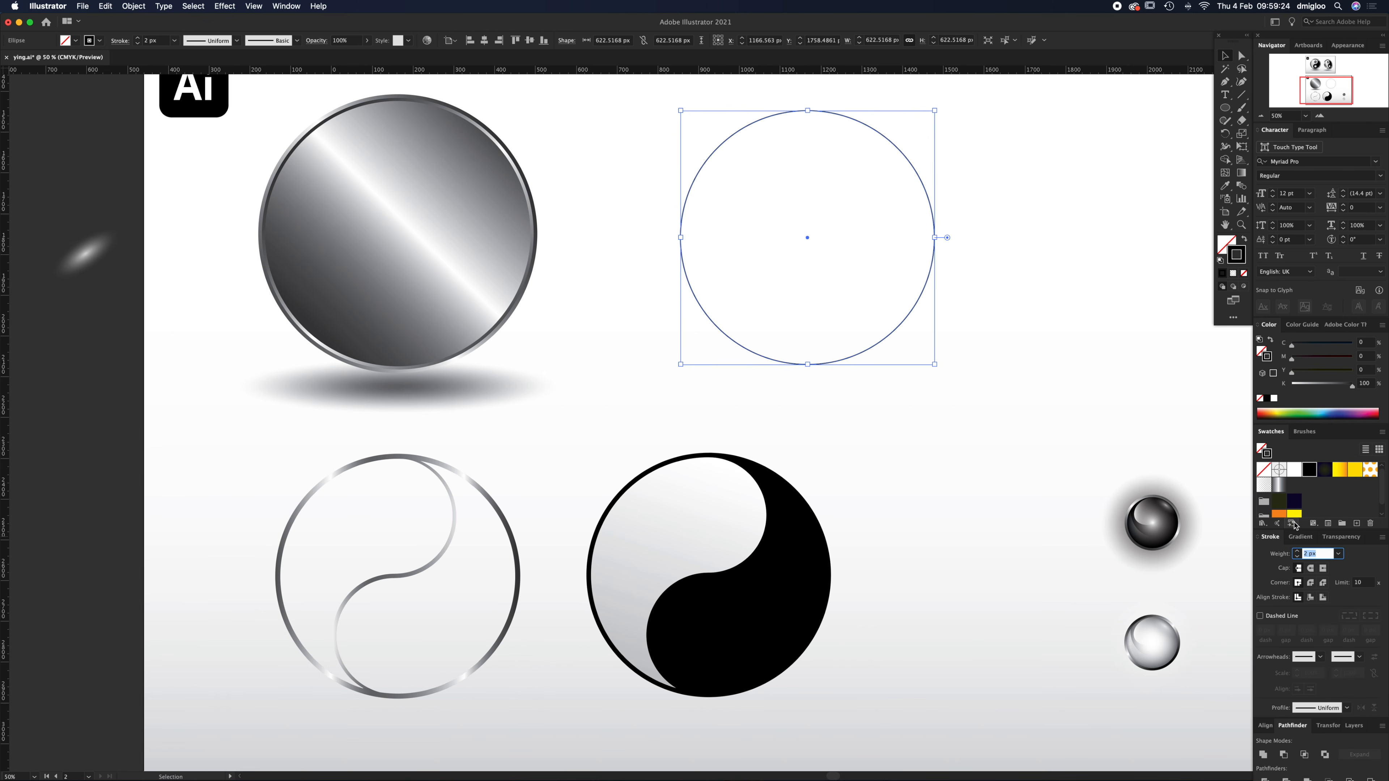
key("Up")
key("Up")
key("Up")
key("Up")
key("Up")
key("Up")
key("Up")
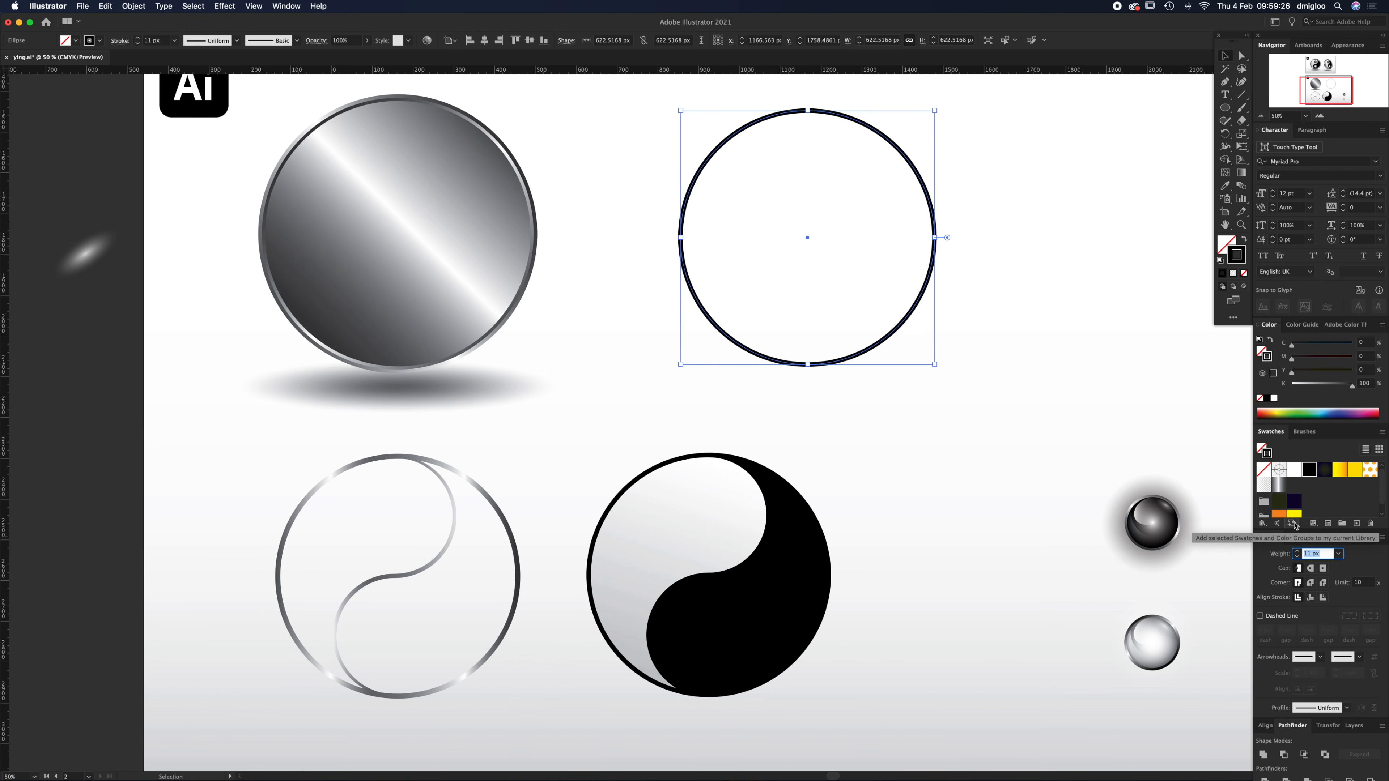
key("Down")
key("Up")
key("Up")
left_click(1017, 312)
- Place two half-size copies of the large ring, about 311 px in diameter, one above the other on its vertical centreline
left_click(935, 239)
key("super")
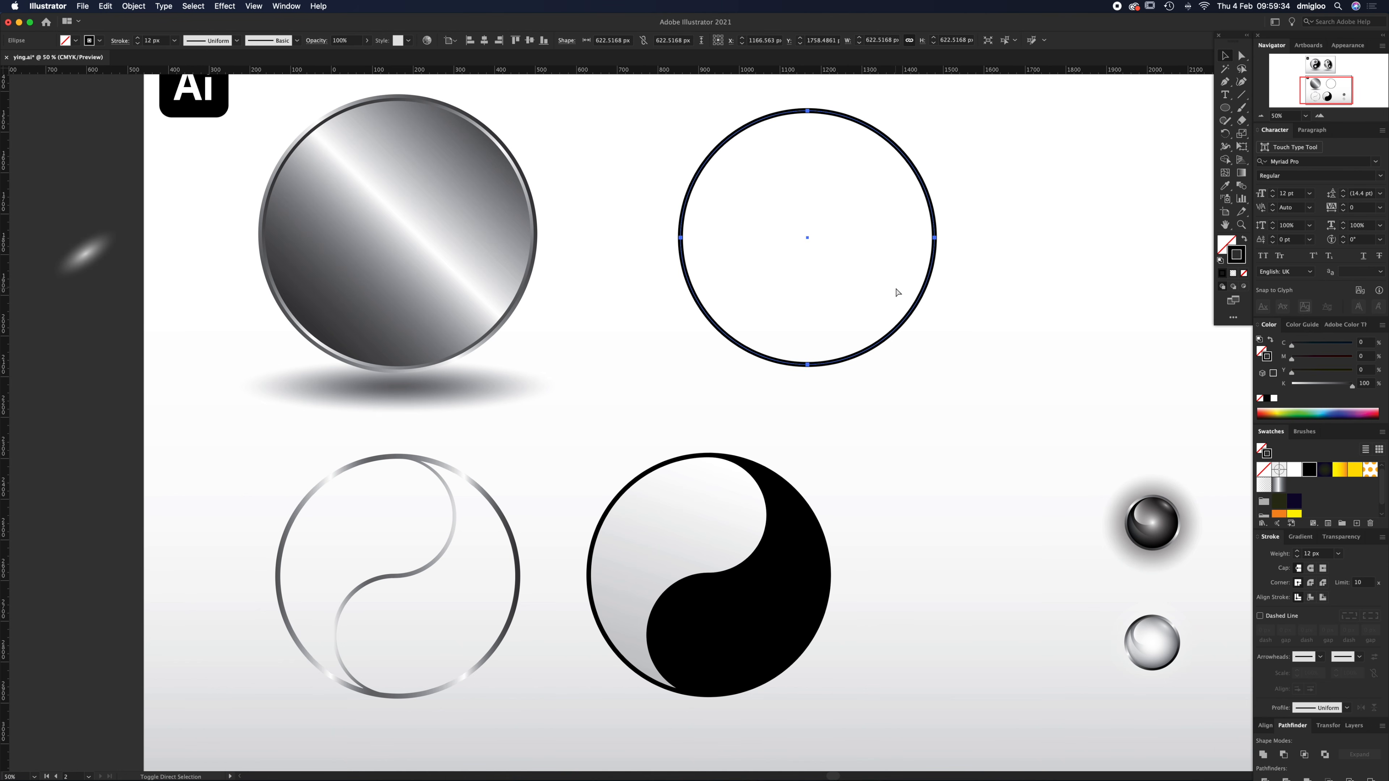
key("z")
left_click(796, 266)
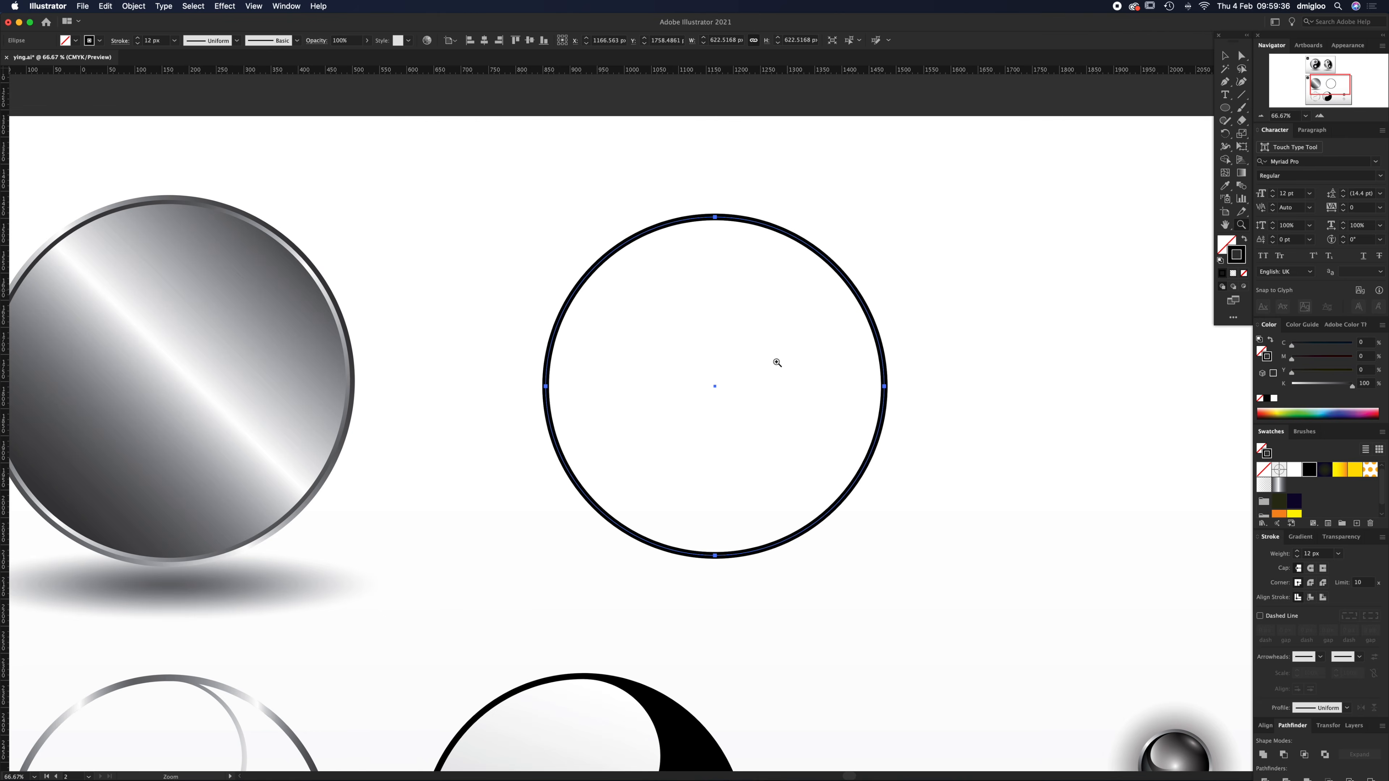
left_click(713, 430)
key("v")
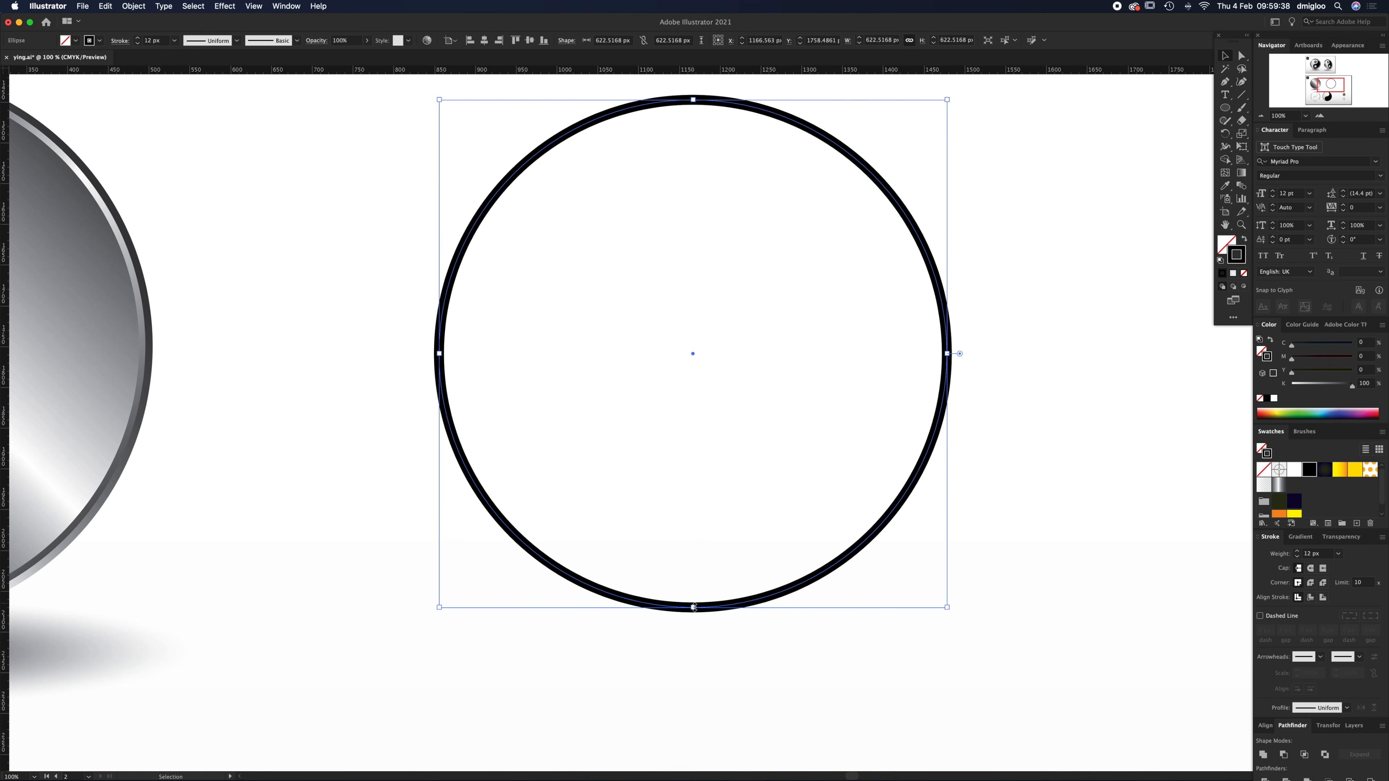
left_click_drag(693, 607, 692, 357)
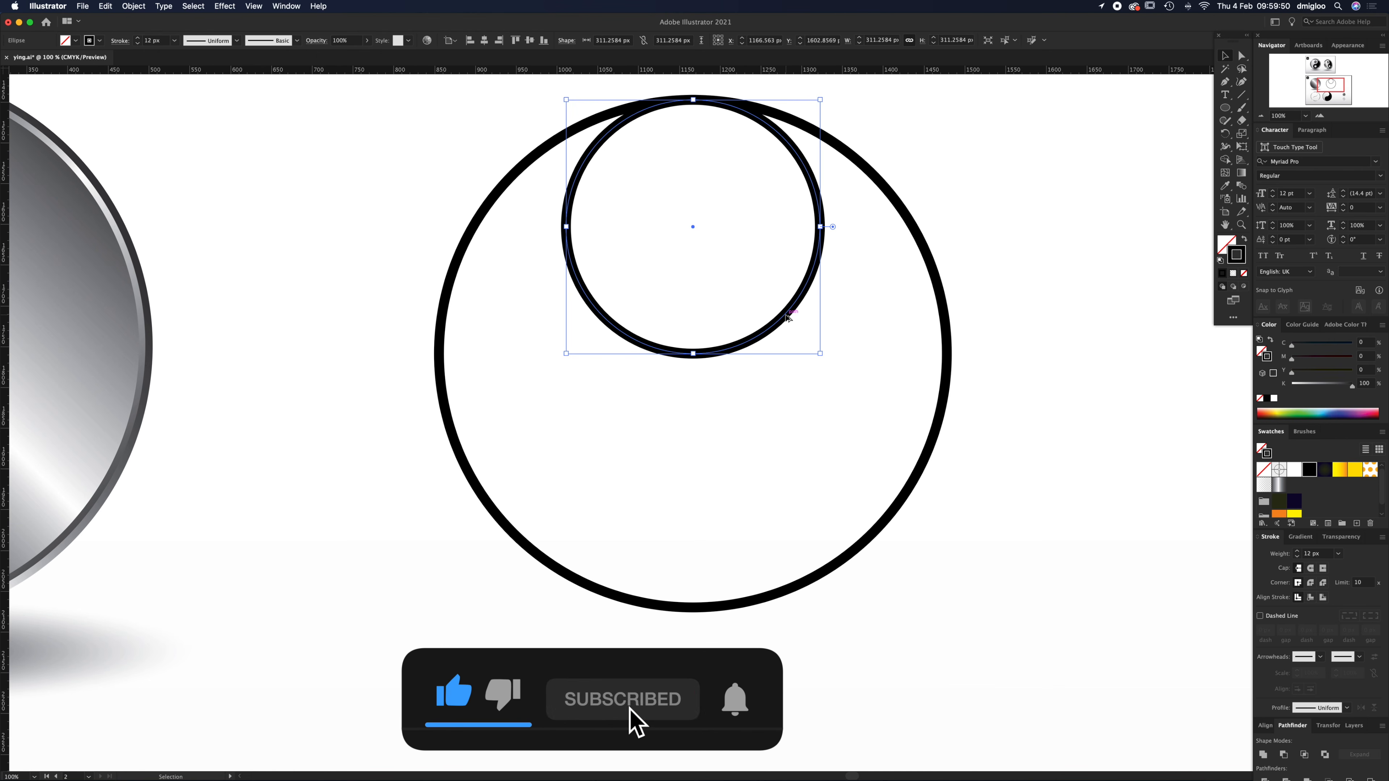
left_click_drag(787, 317, 782, 568)
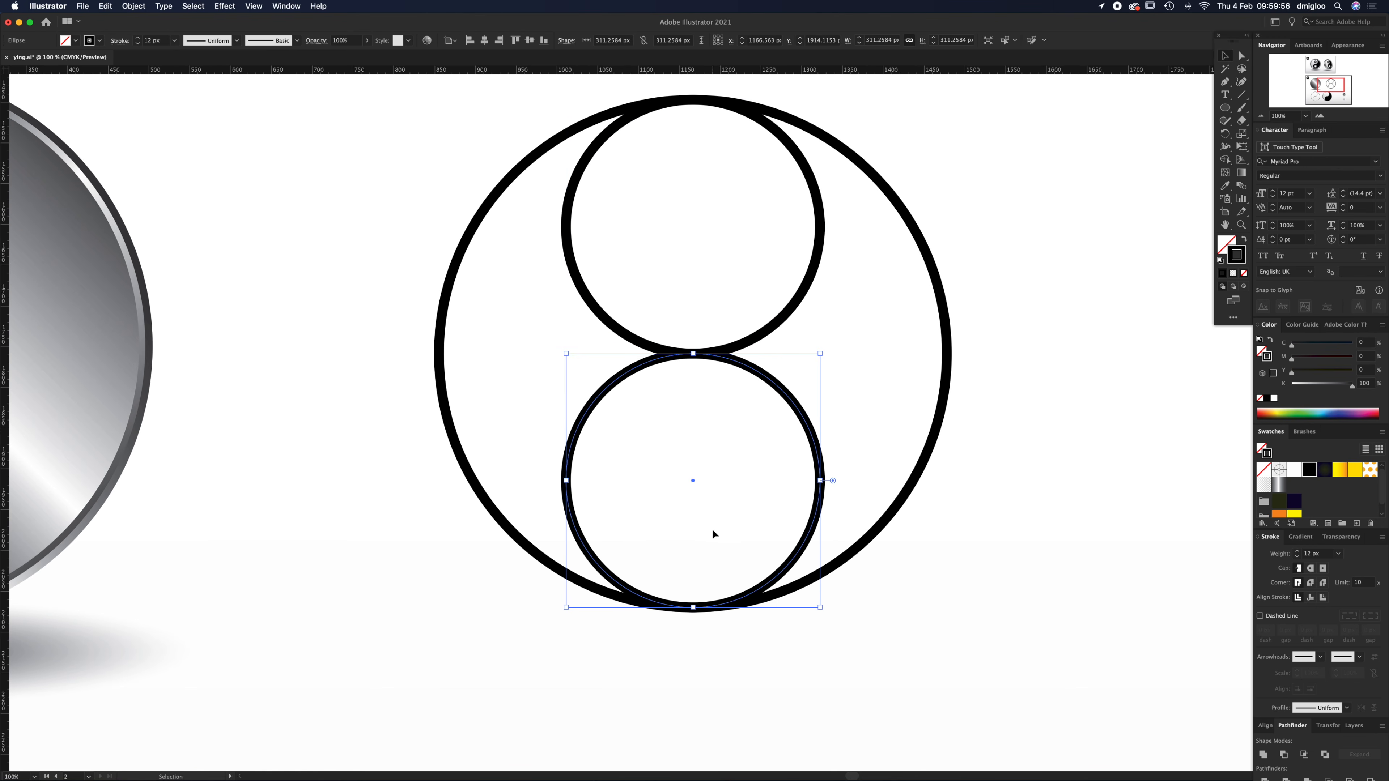
- Make a concentric copy of the lower inner ring about 104 px in diameter and apply its black stroke colour to the fill
key("z")
key("v")
key("z")
left_click(685, 480, "alt")
left_click(686, 479, "alt")
key("v")
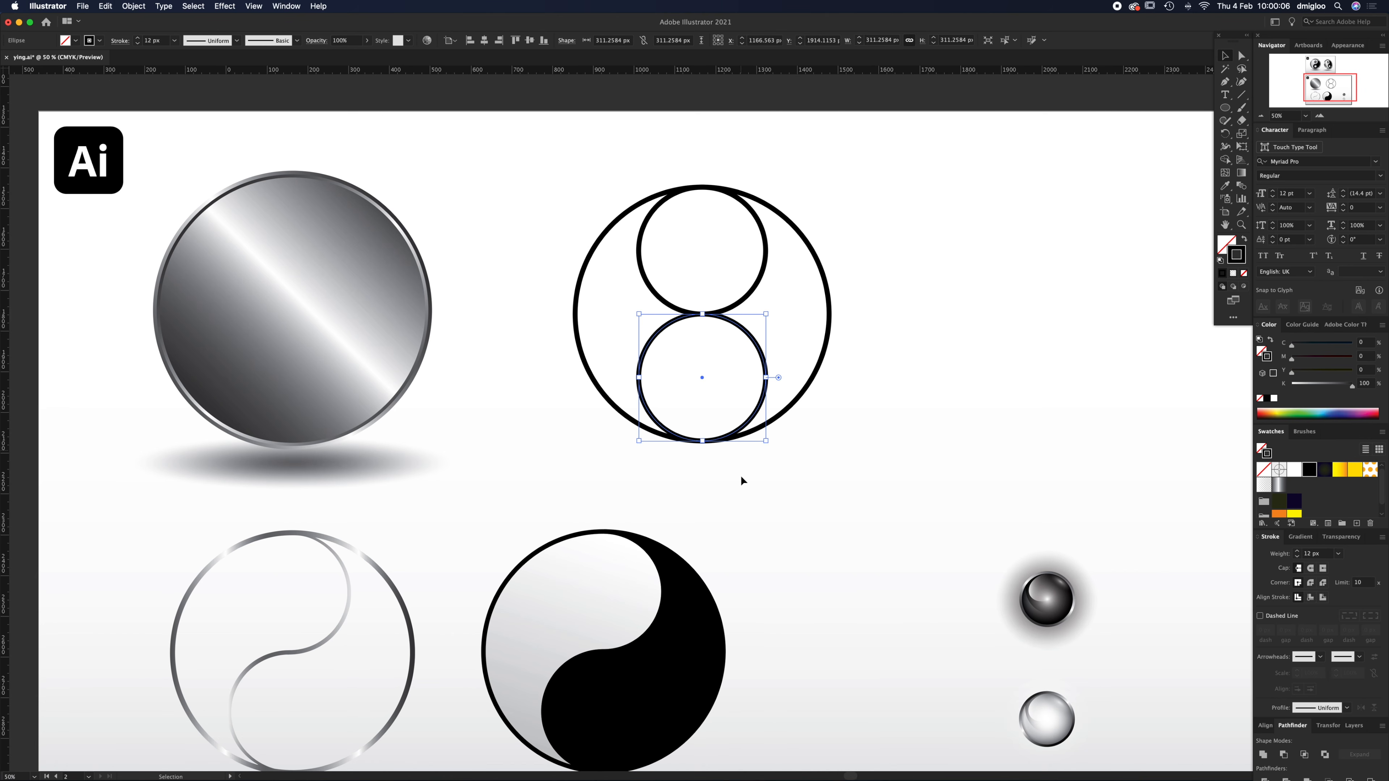
key("a")
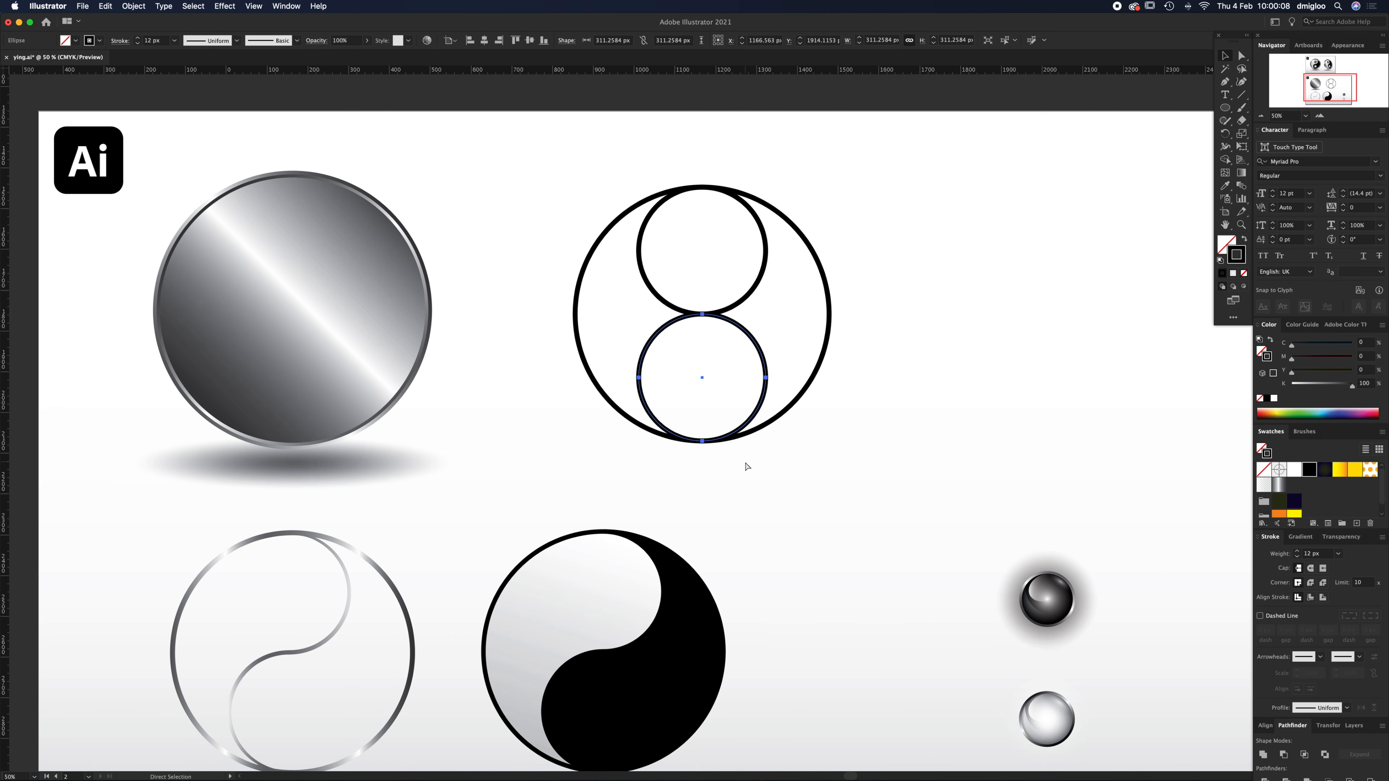
key("v")
left_click_drag(768, 378, 723, 373)
left_click_drag(1238, 251, 1226, 244)
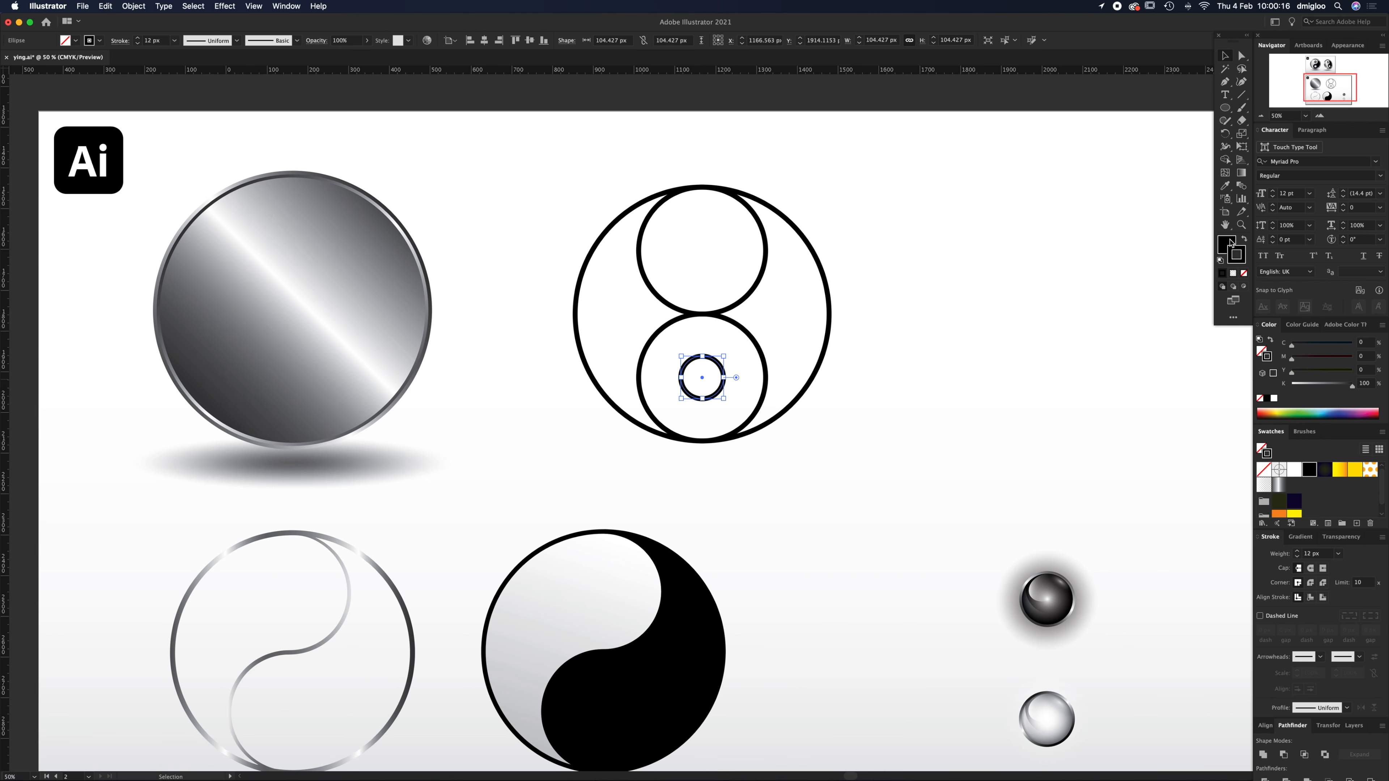
- Remove the small black dot's stroke and place a copy of the dot at the centre of the upper inner ring
left_click(1264, 470)
left_click(933, 406)
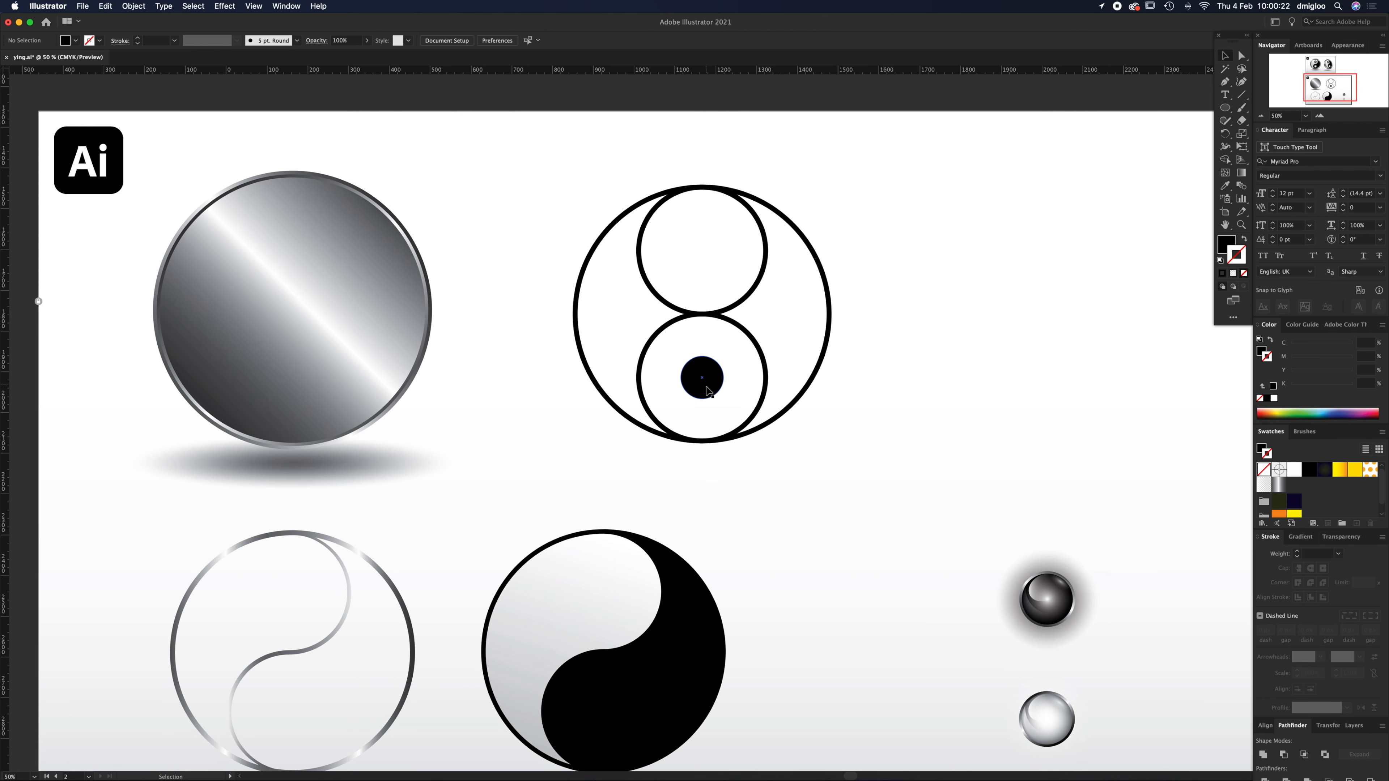
left_click(713, 382)
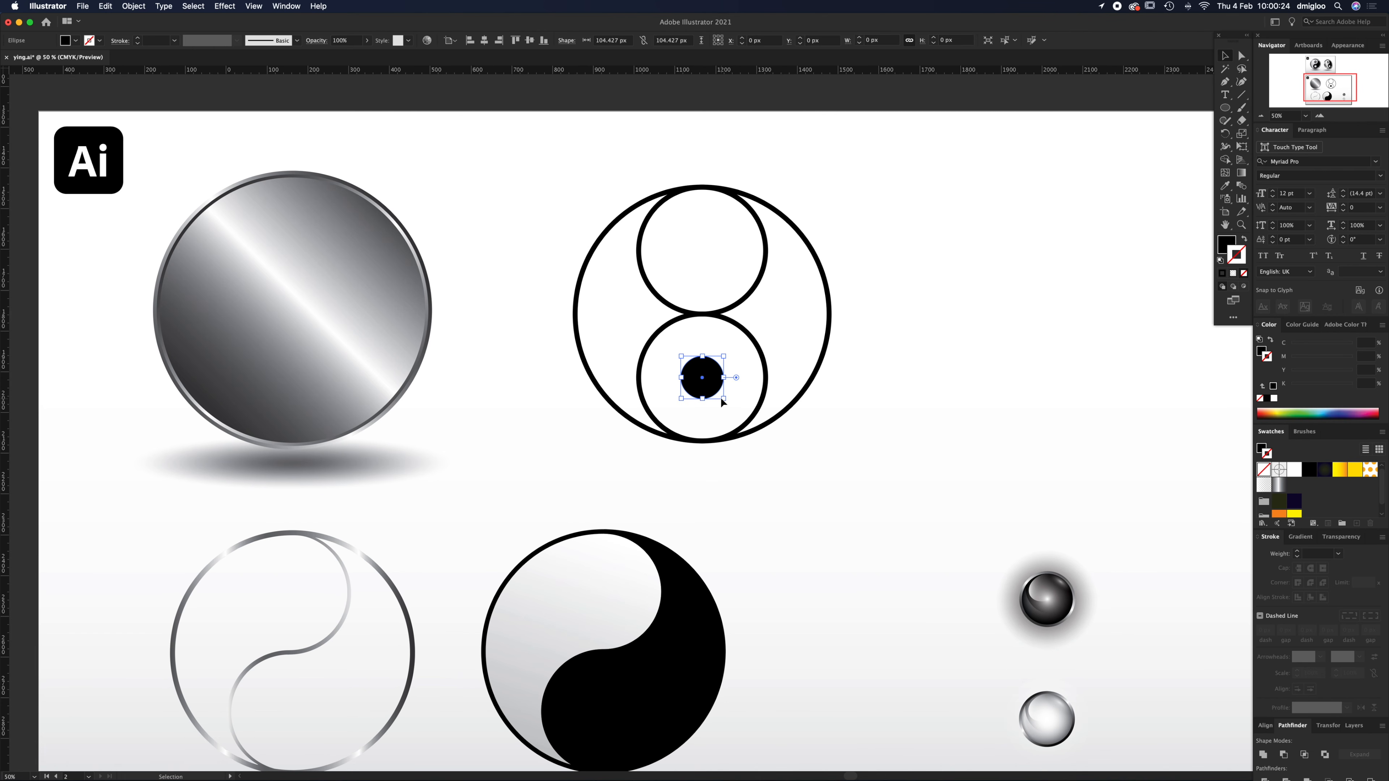
left_click_drag(713, 382, 712, 255)
left_click(940, 344)
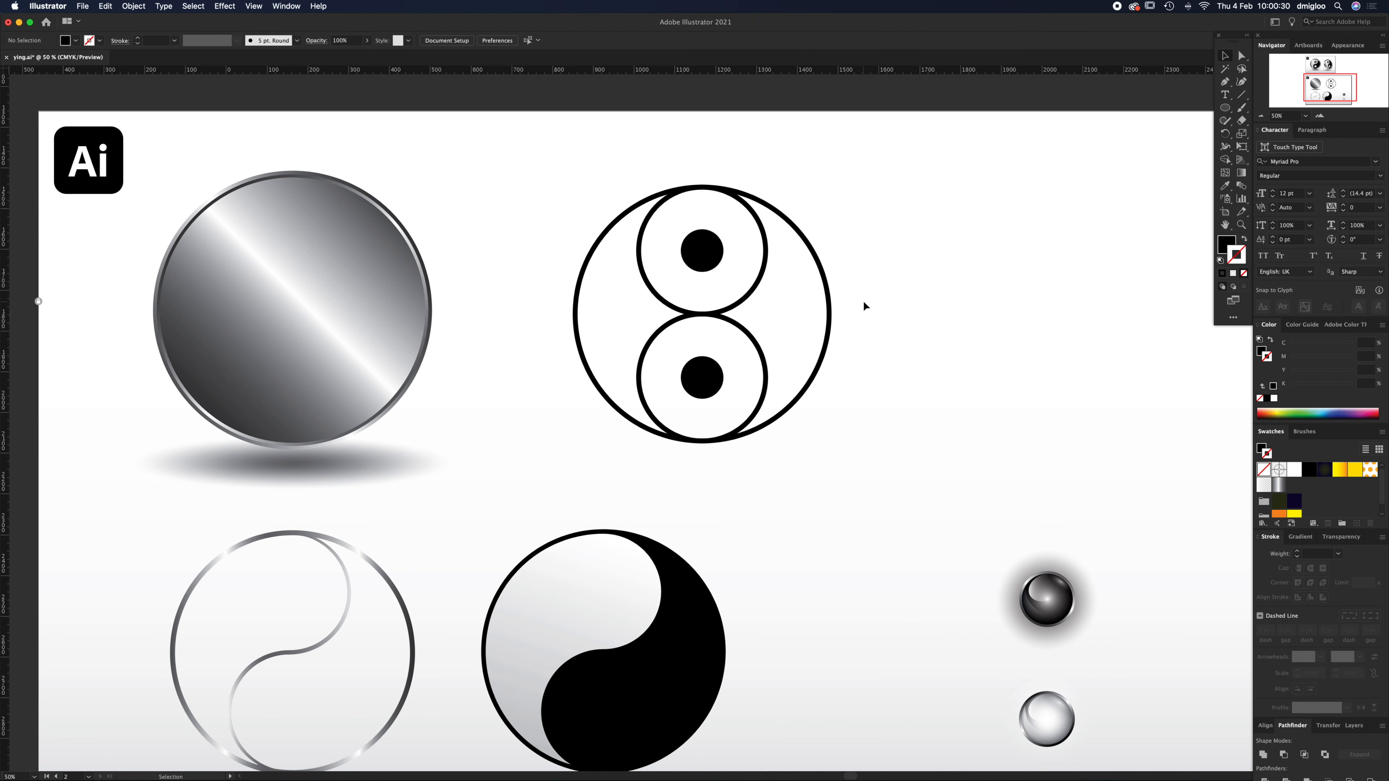
- With Shape Builder, merge the upper inner ring with the left region and the lower inner ring with the right region
left_click_drag(873, 292, 708, 335)
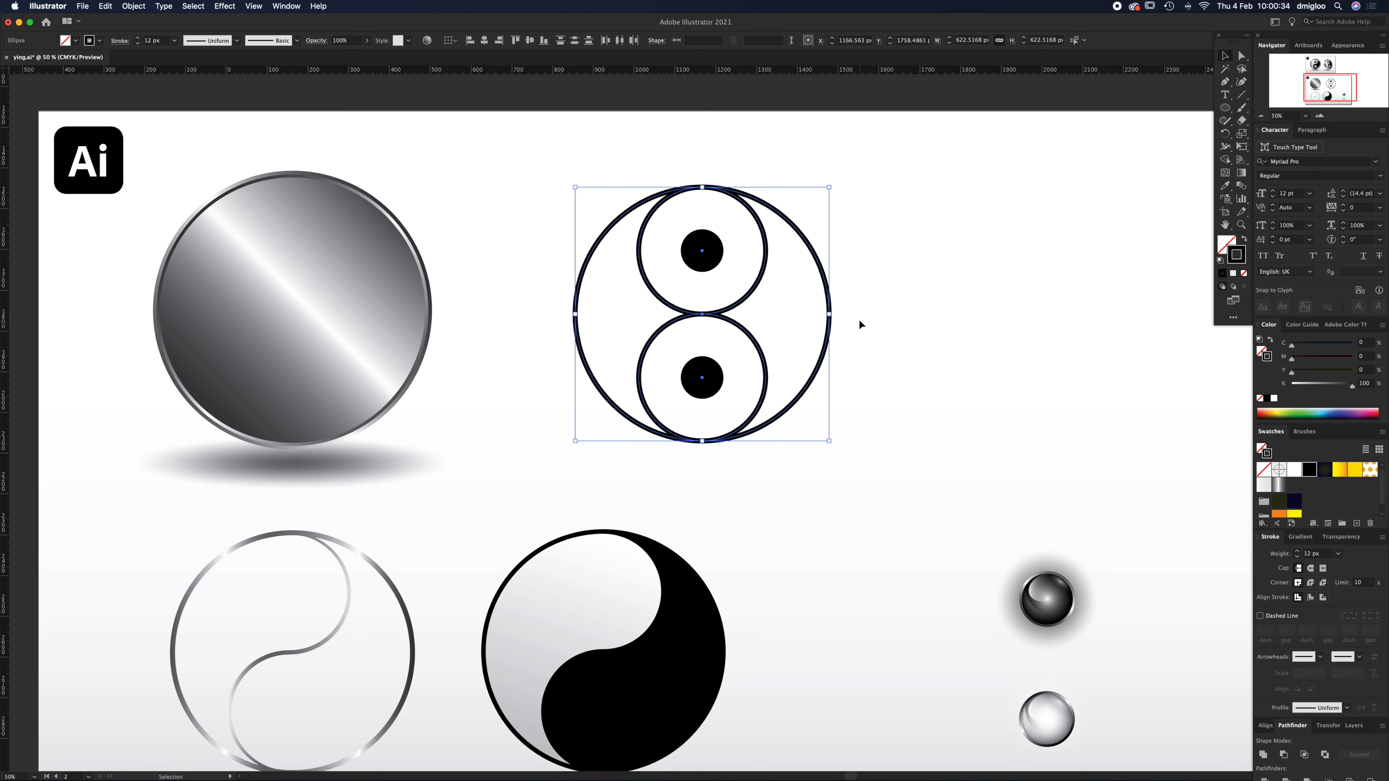
left_click(1226, 161)
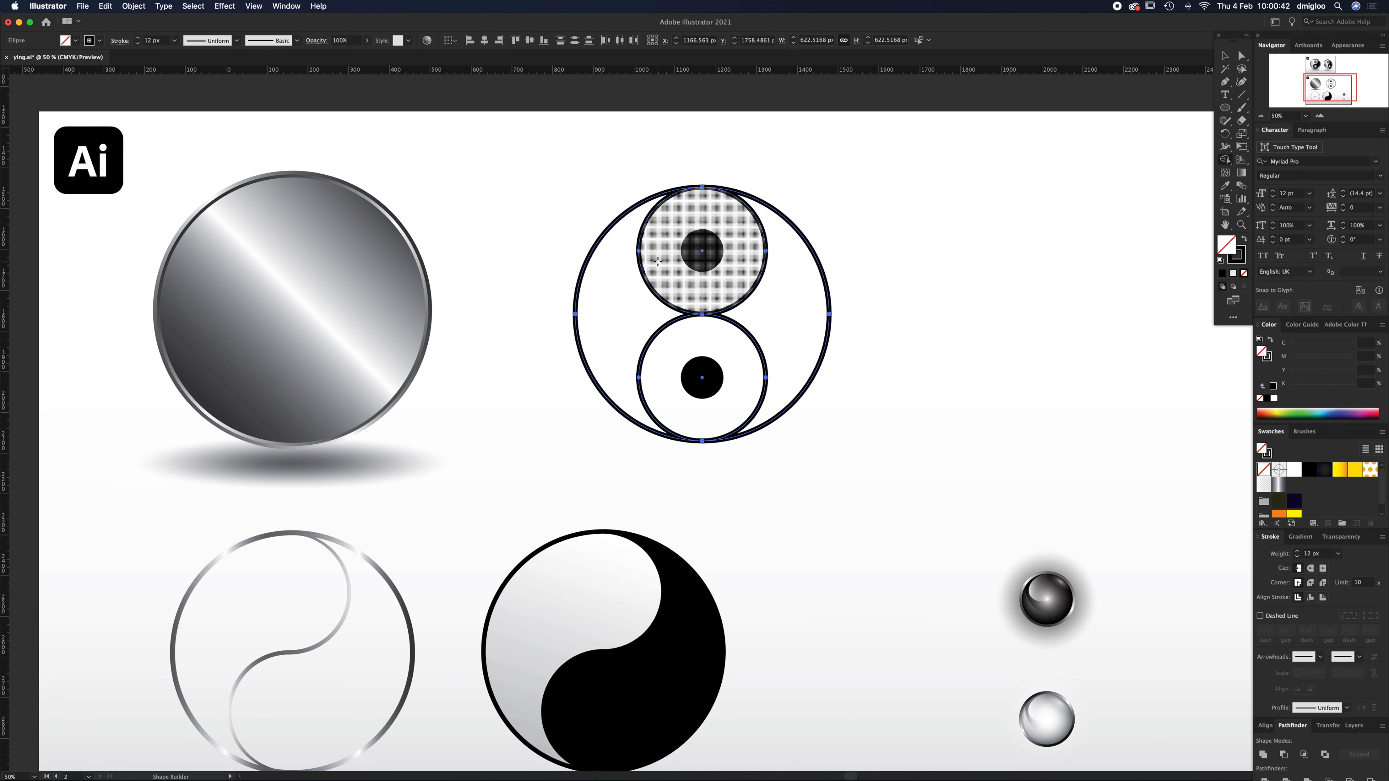
left_click_drag(619, 291, 619, 290)
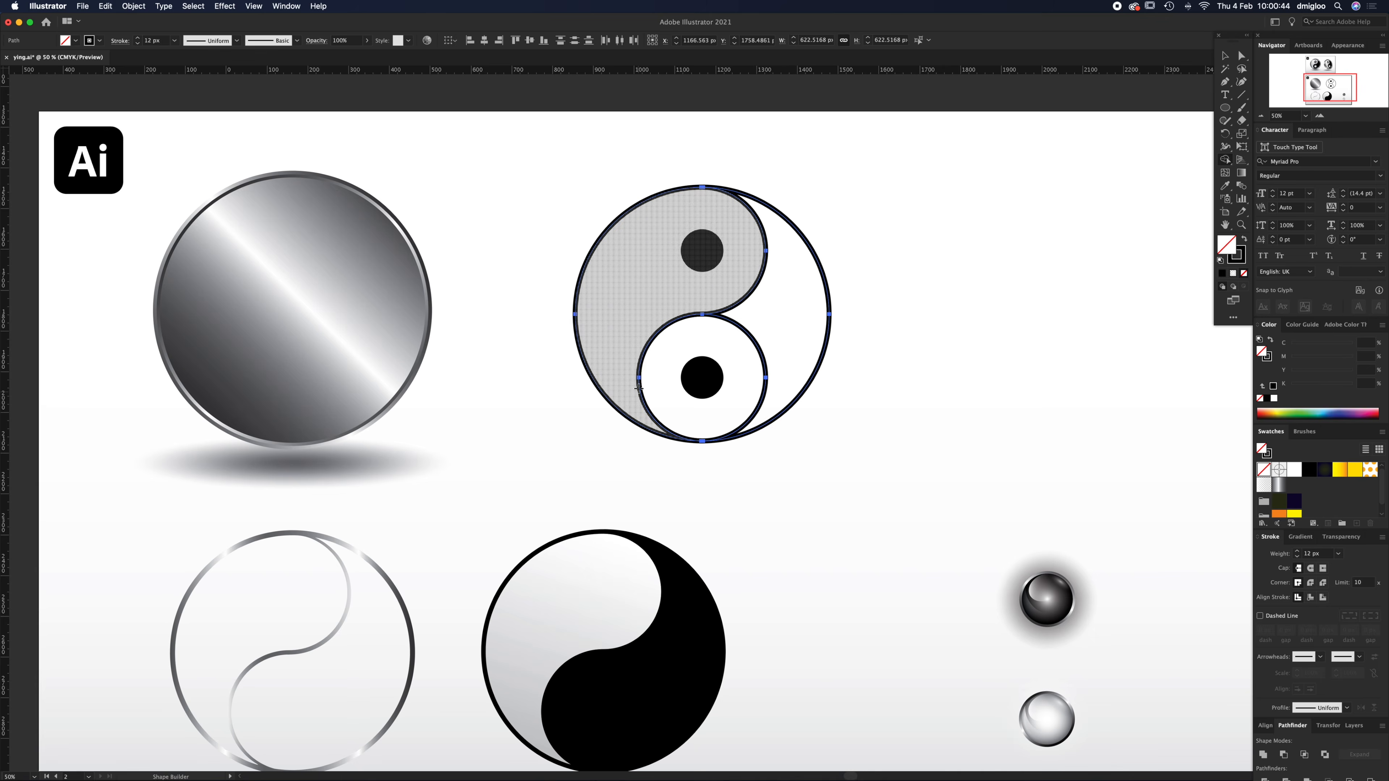
mouse_move(744, 364)
left_mouse_down()
mouse_move(793, 329)
mouse_move(814, 336)
left_mouse_up()
key("v")
left_click(875, 315)
- Fill the right half of the yin-yang shape with black and the lower dot with white
left_click(834, 344)
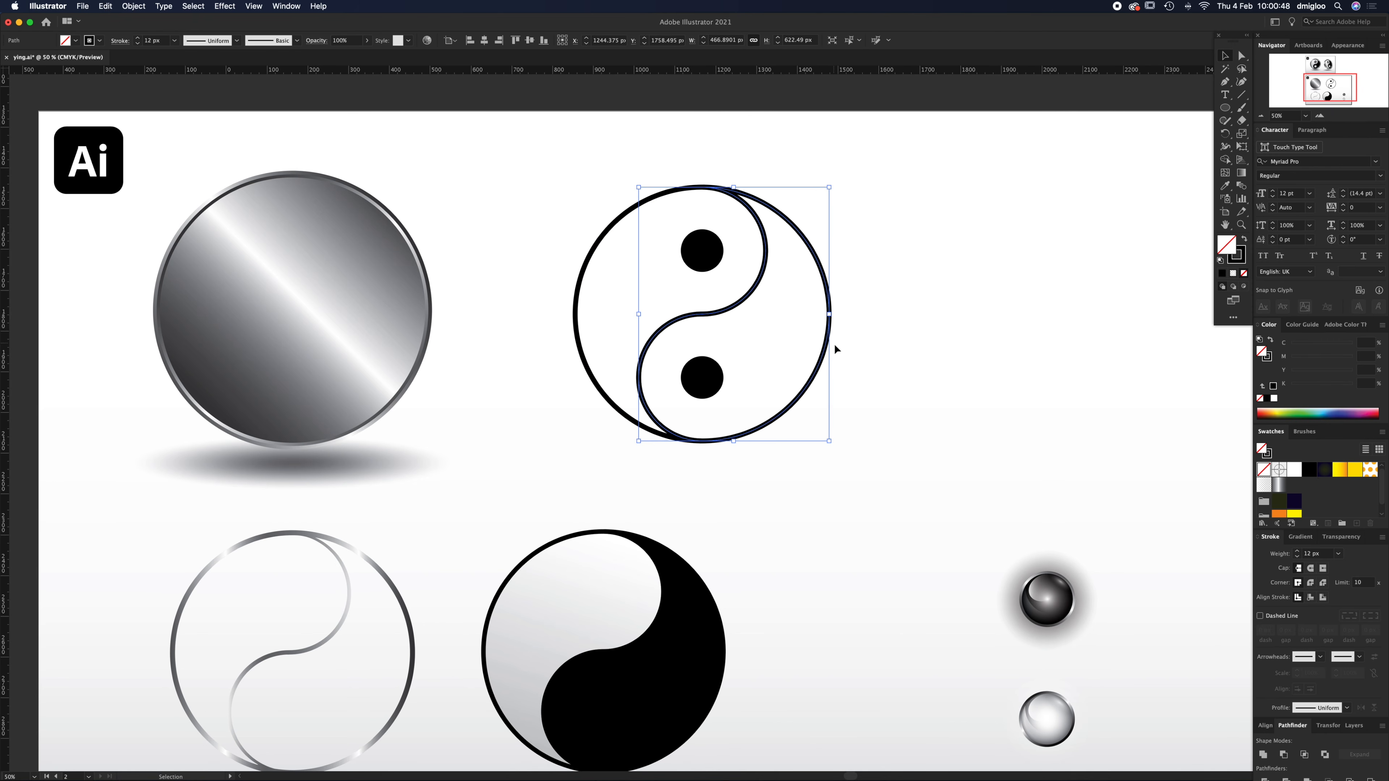
left_click(1222, 273)
left_click(1163, 283)
left_click(712, 386)
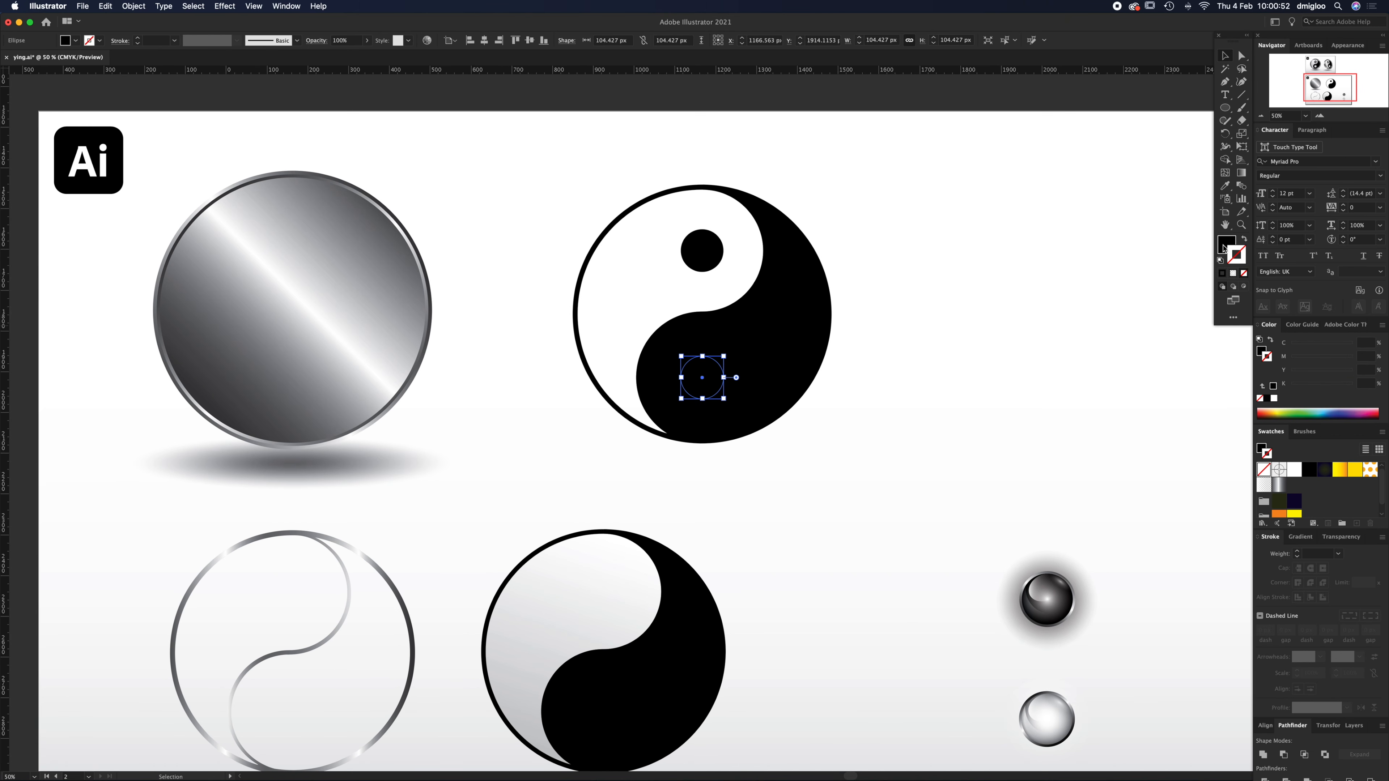
left_click(1294, 469)
left_click(965, 367)
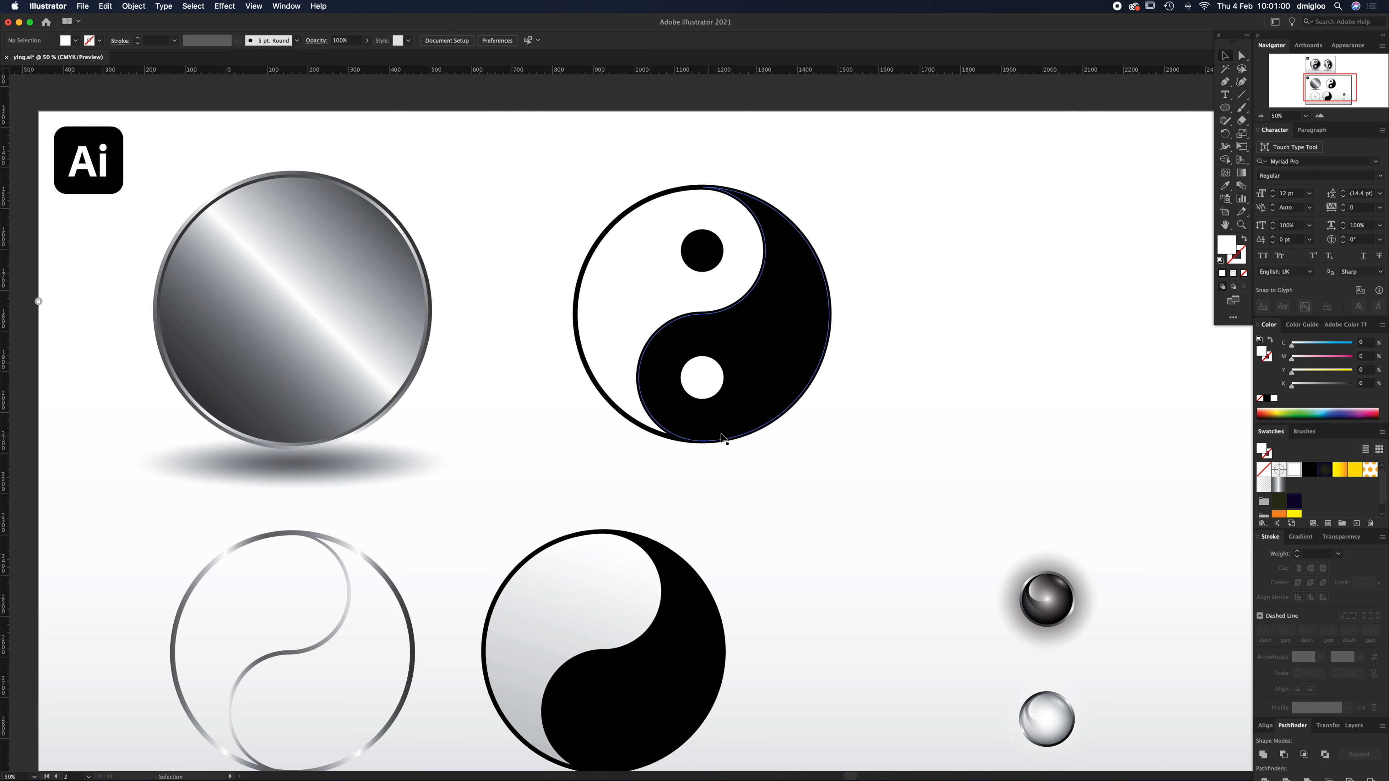
- Sample the light grey gradient and stroke of the finished yin-yang's pale half onto the new symbol's left half
scroll(694, 465, "down", 2)
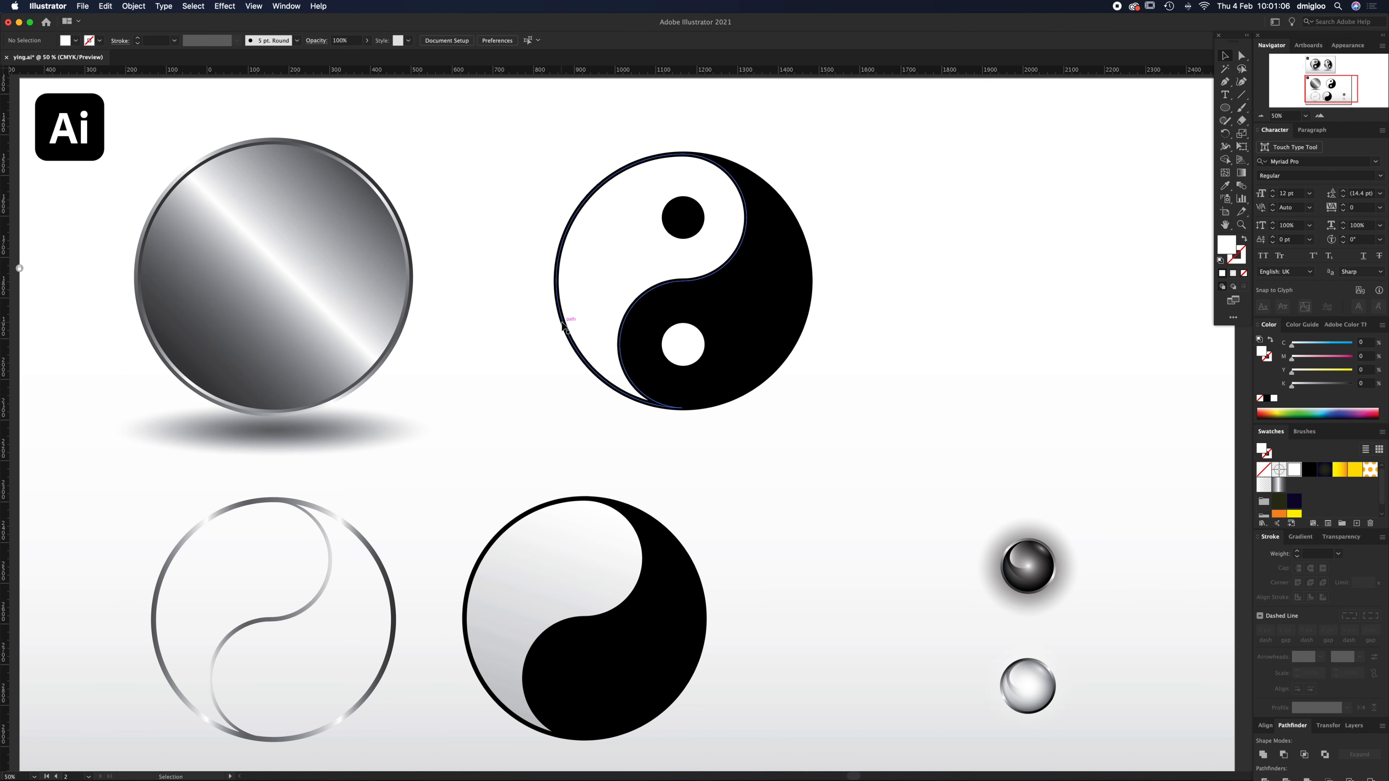
left_click(565, 328)
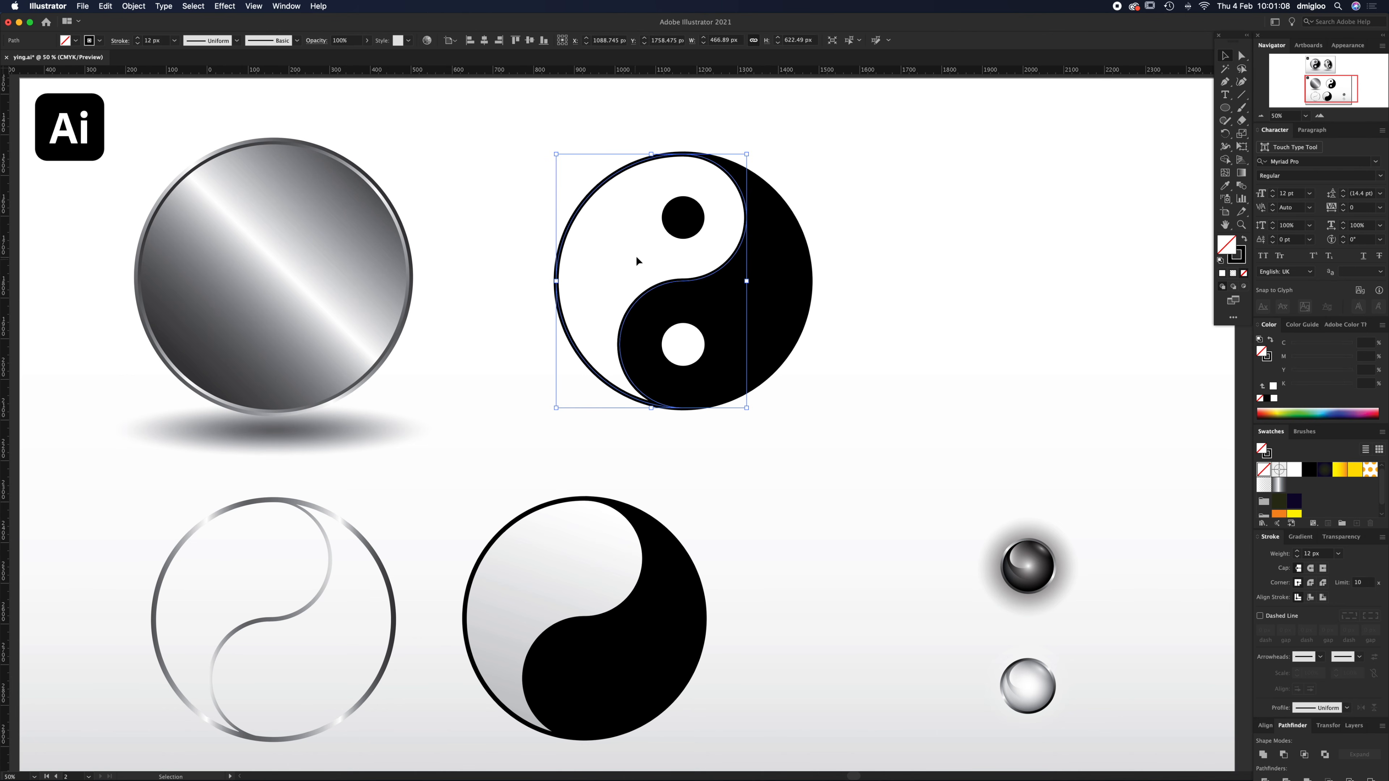
key("i")
left_click(560, 560)
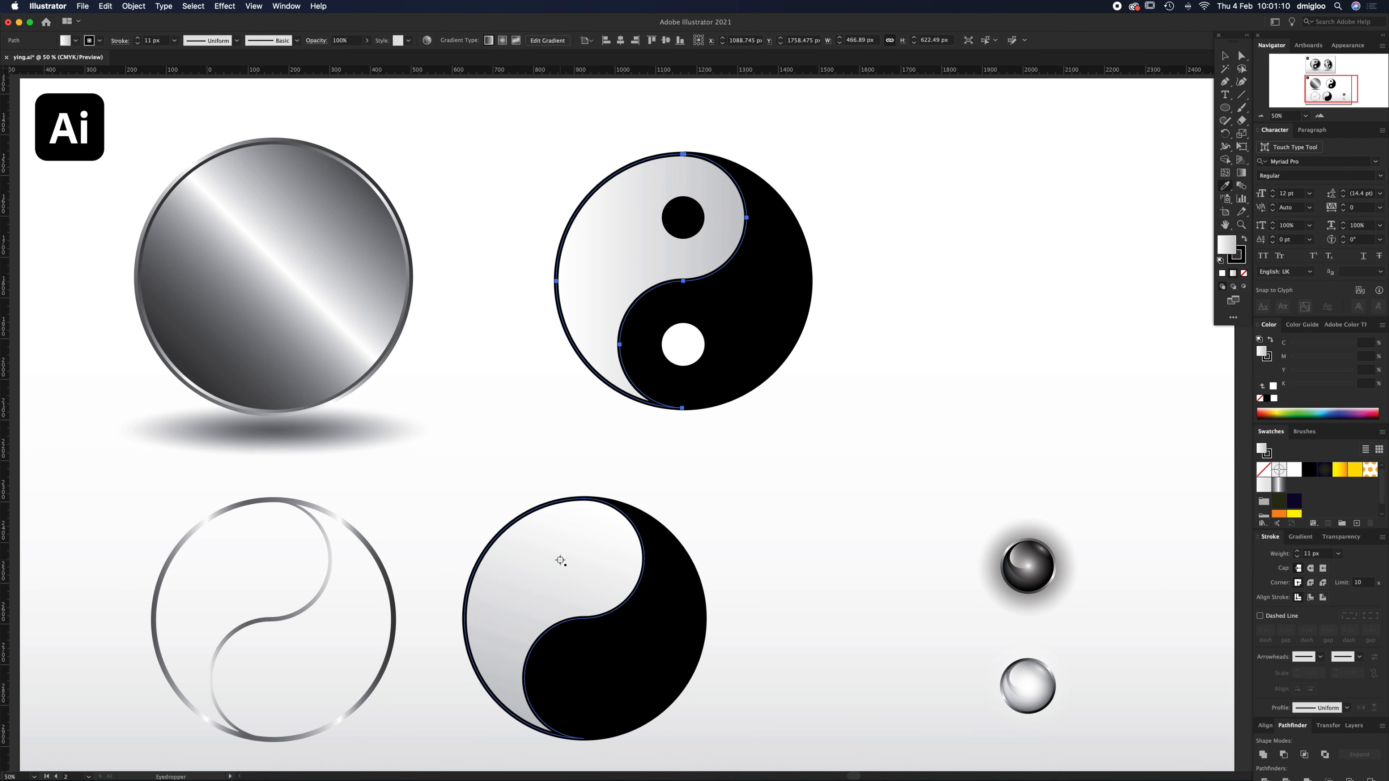
key("v")
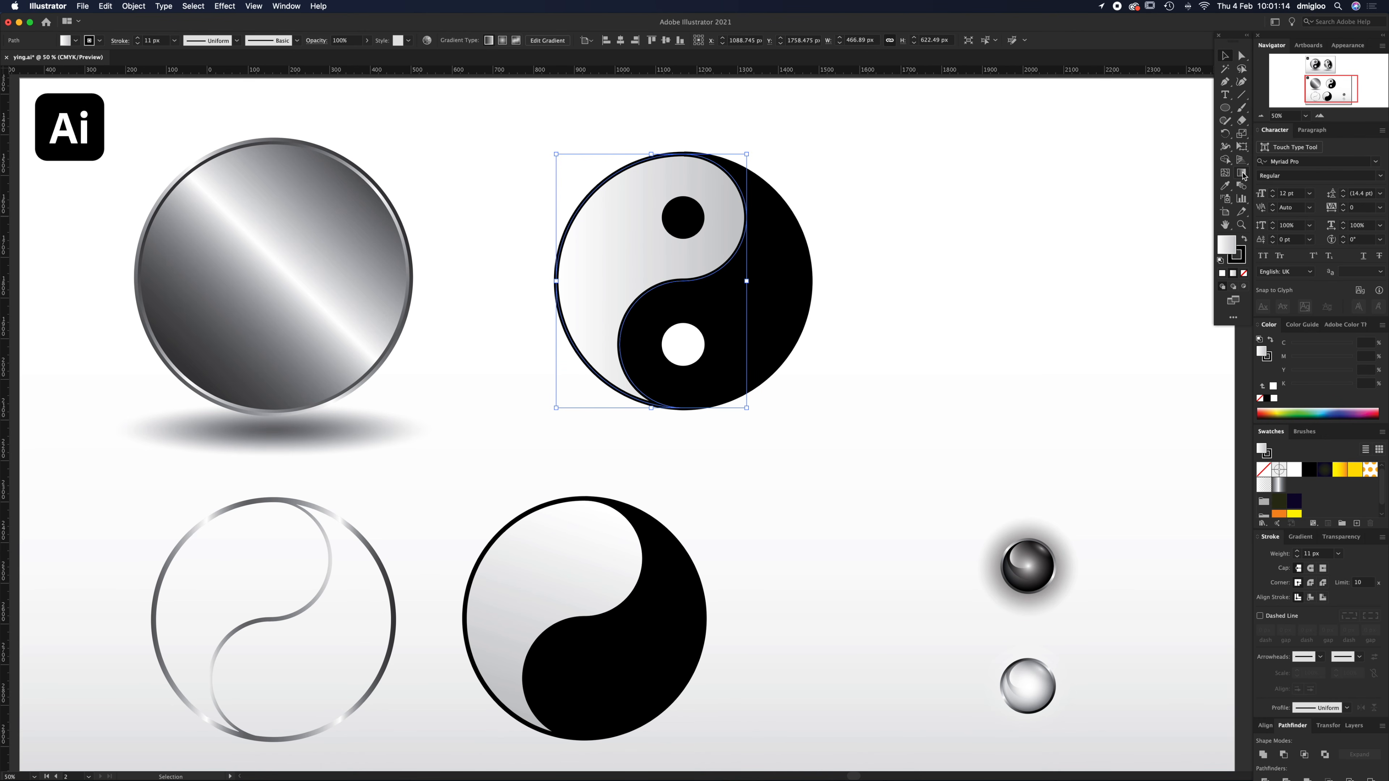
- Redirect the pale half's gradient diagonally from its top edge down to the lower left, and inspect its end colour stops
left_click(1242, 174)
left_click_drag(691, 162, 608, 296)
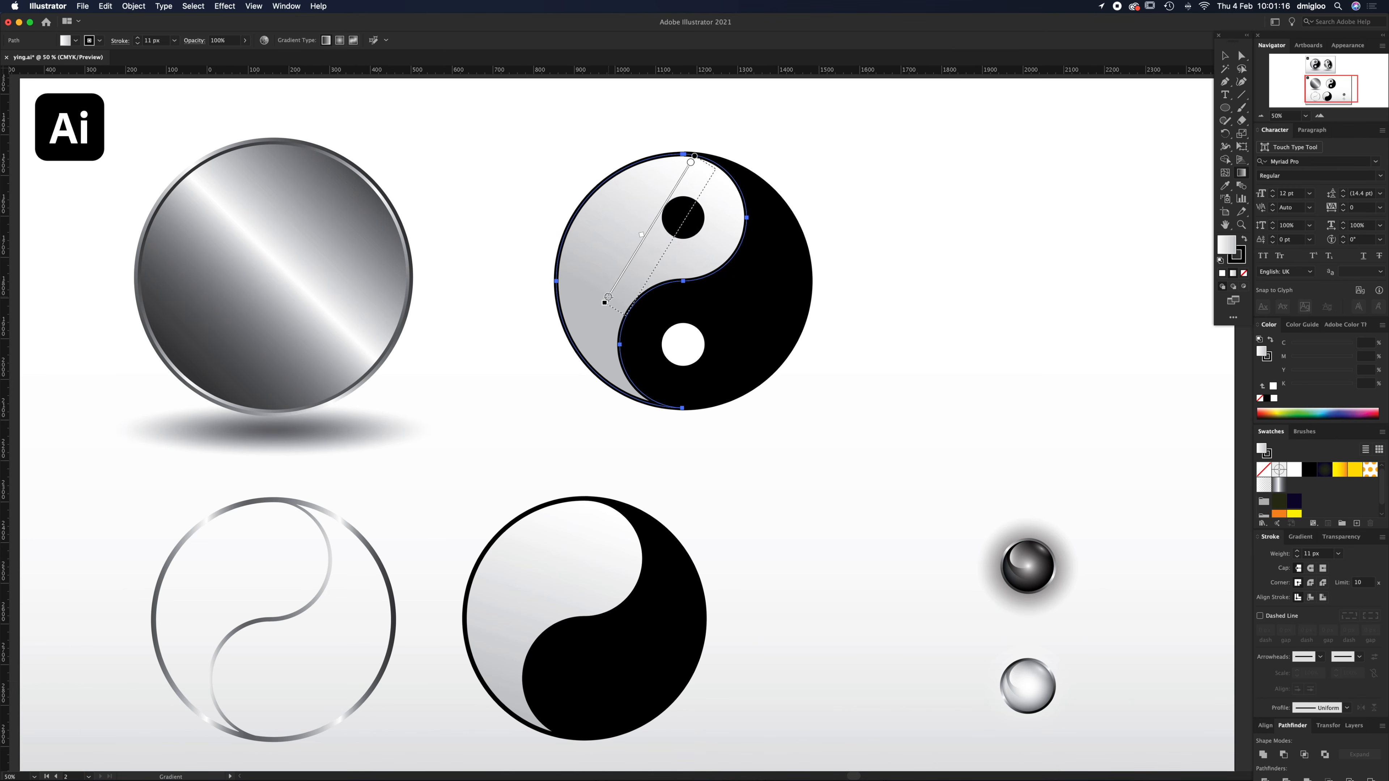
key("v")
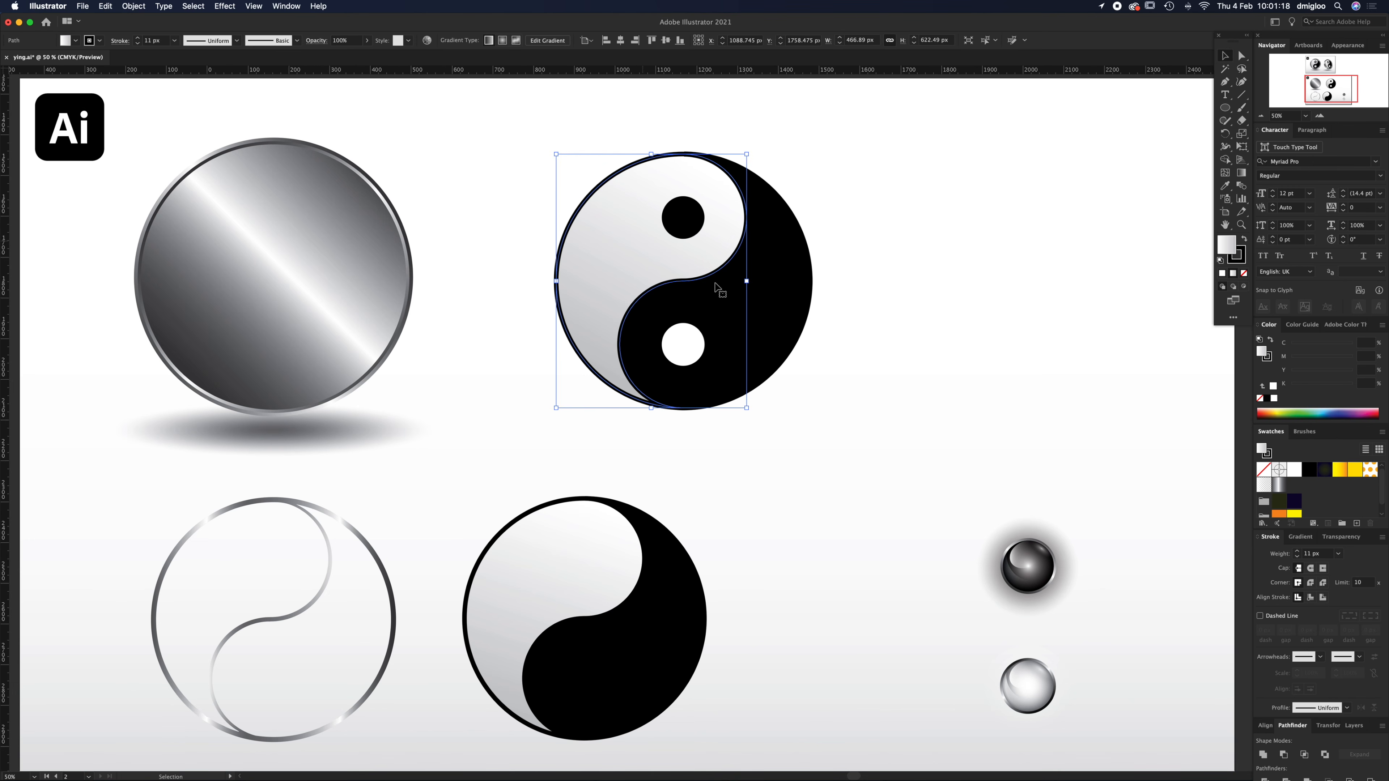
left_click(1300, 537)
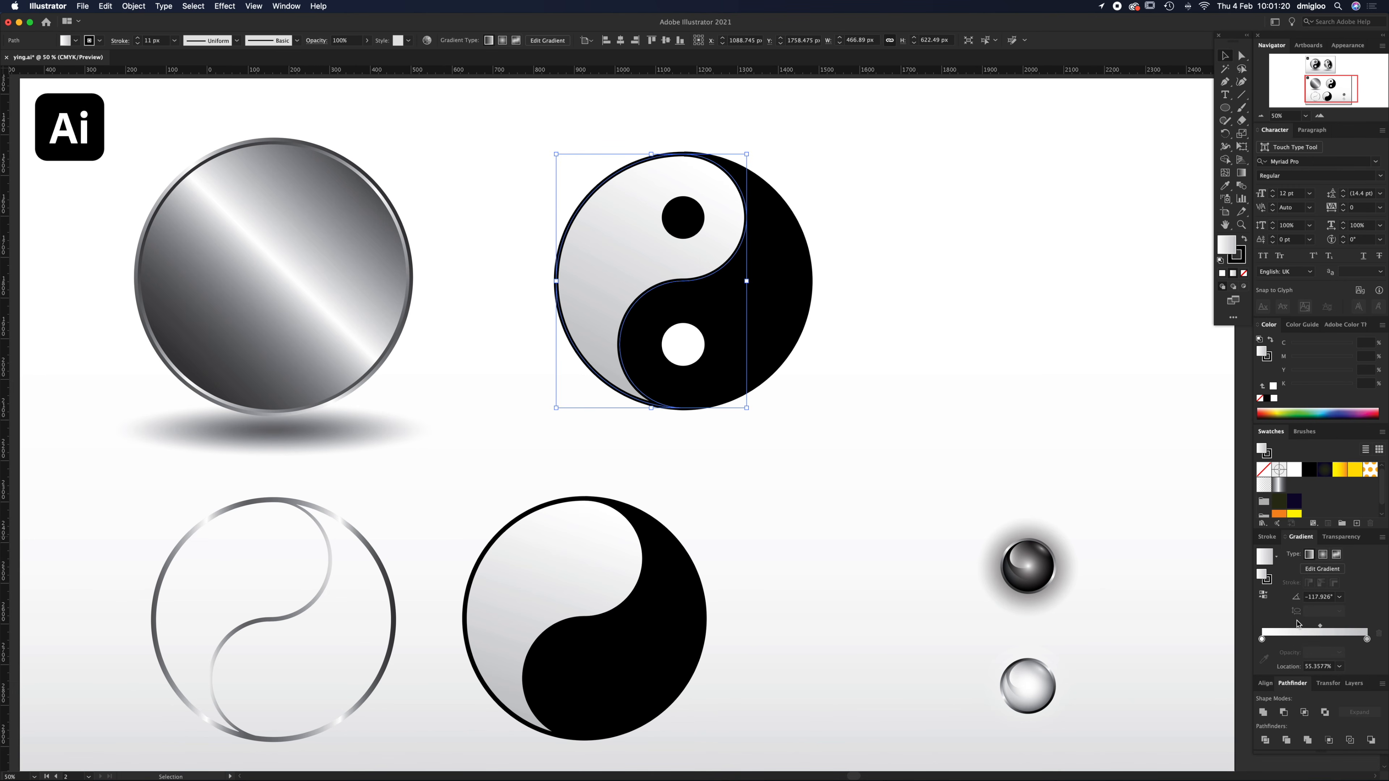
left_click(1262, 639)
left_click(1367, 639)
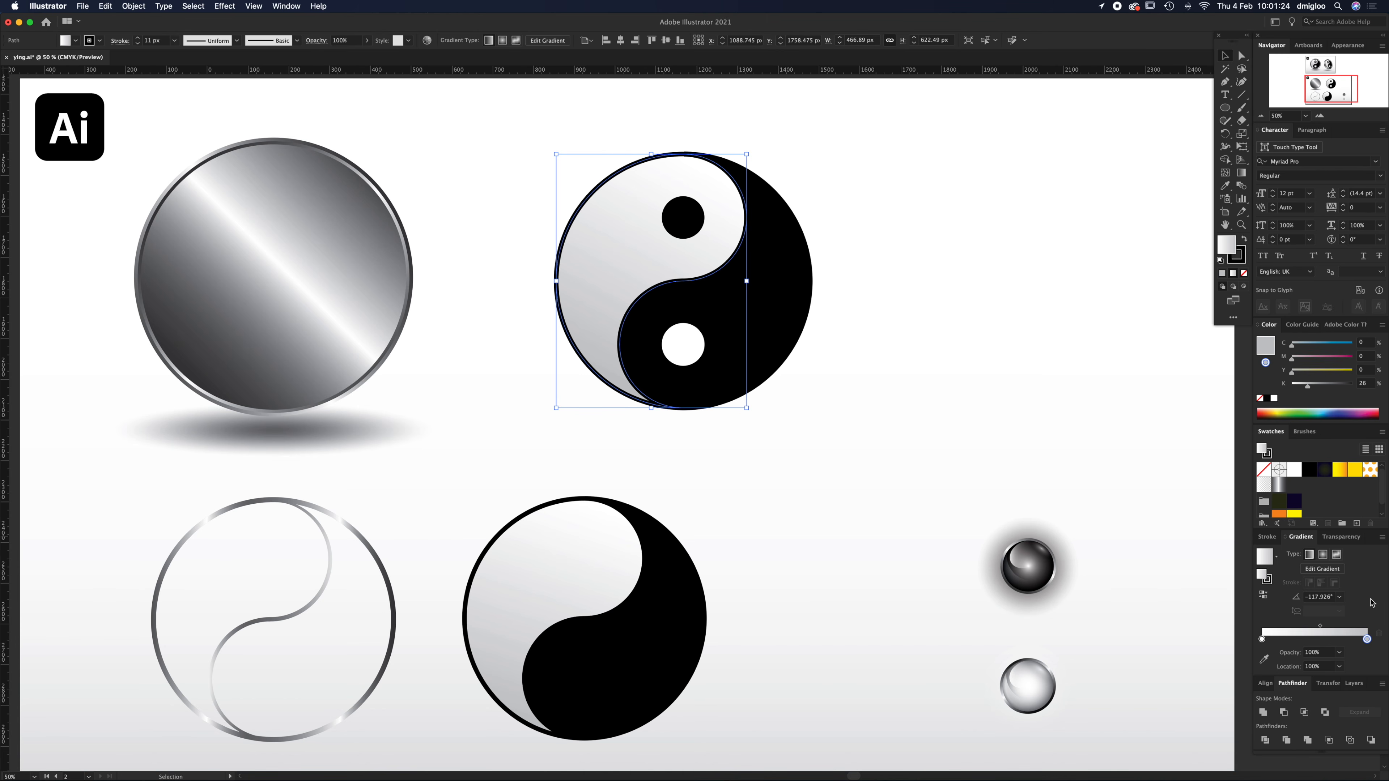
left_click(889, 276)
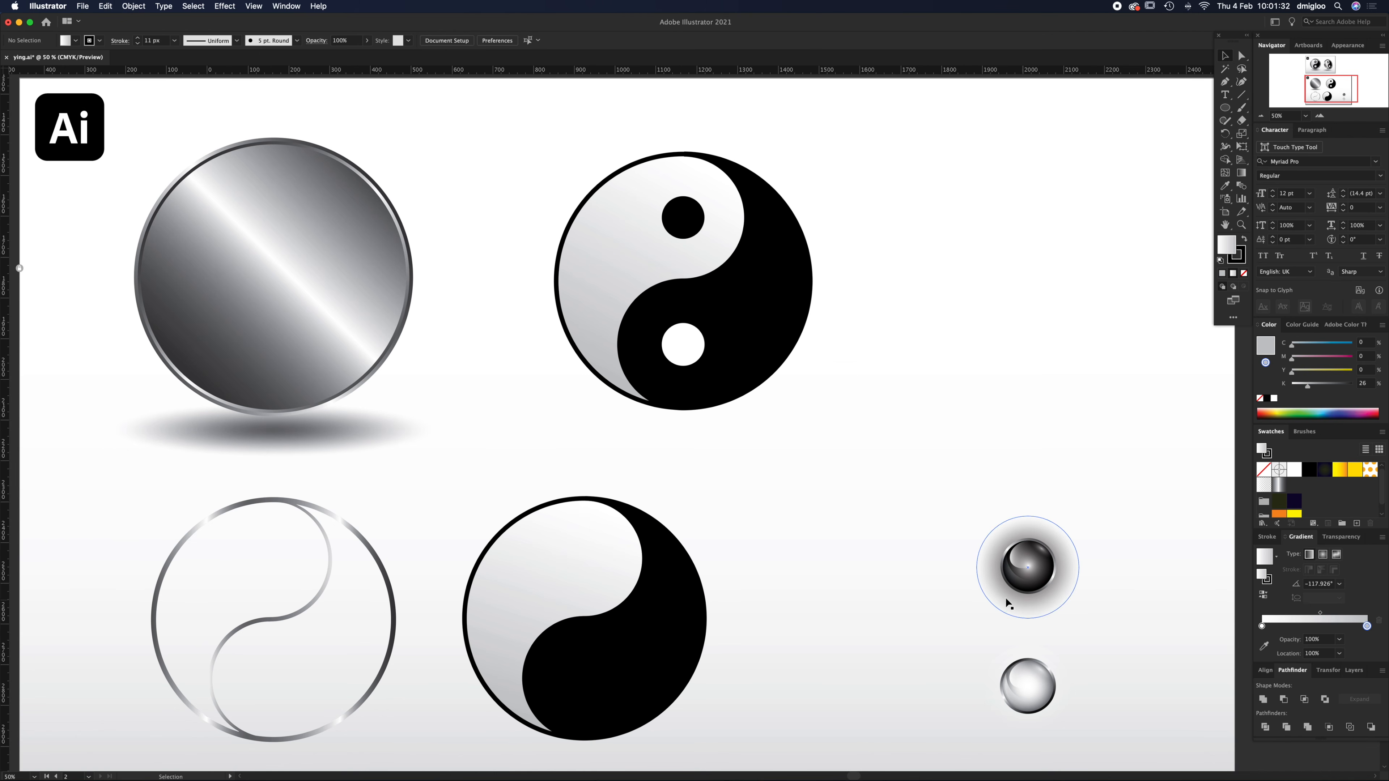
- Move the dark and light sample spheres up beside the new yin-yang symbol
left_click_drag(935, 484, 899, 332)
left_click(992, 301)
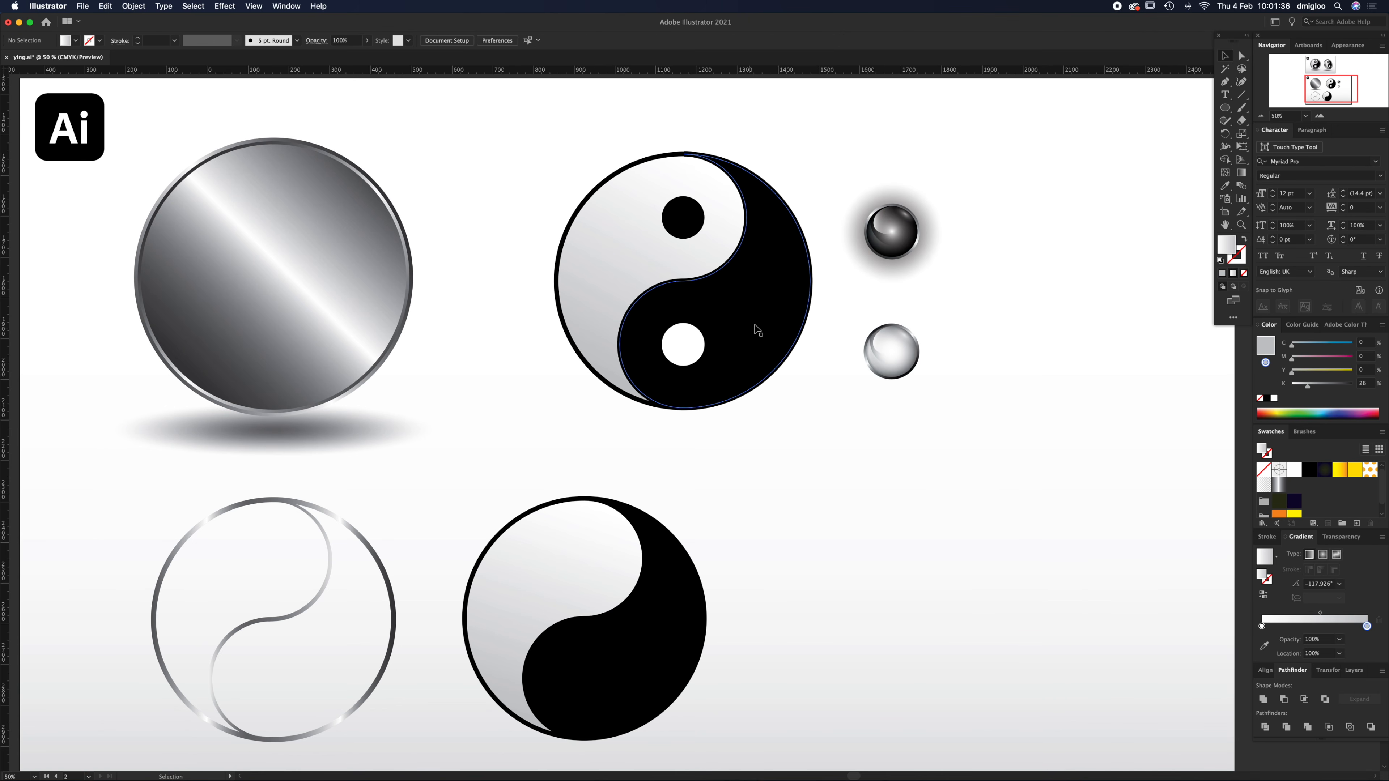
key("z")
left_click(758, 345)
left_click(752, 295)
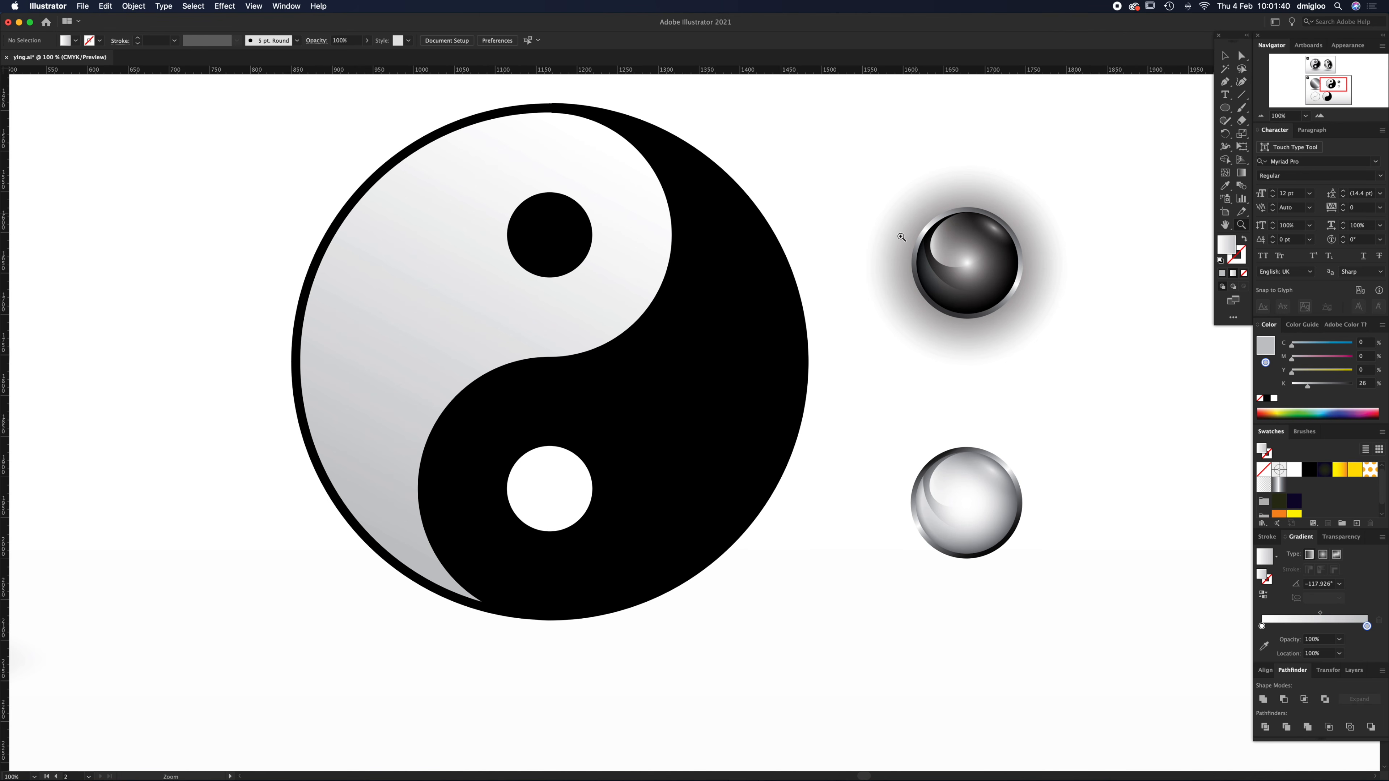
left_click(672, 365, "alt")
- Apply the large emblem's metallic gradient to the upper dot and enlarge it from its centre to about 130 px
key("v")
left_click(613, 334)
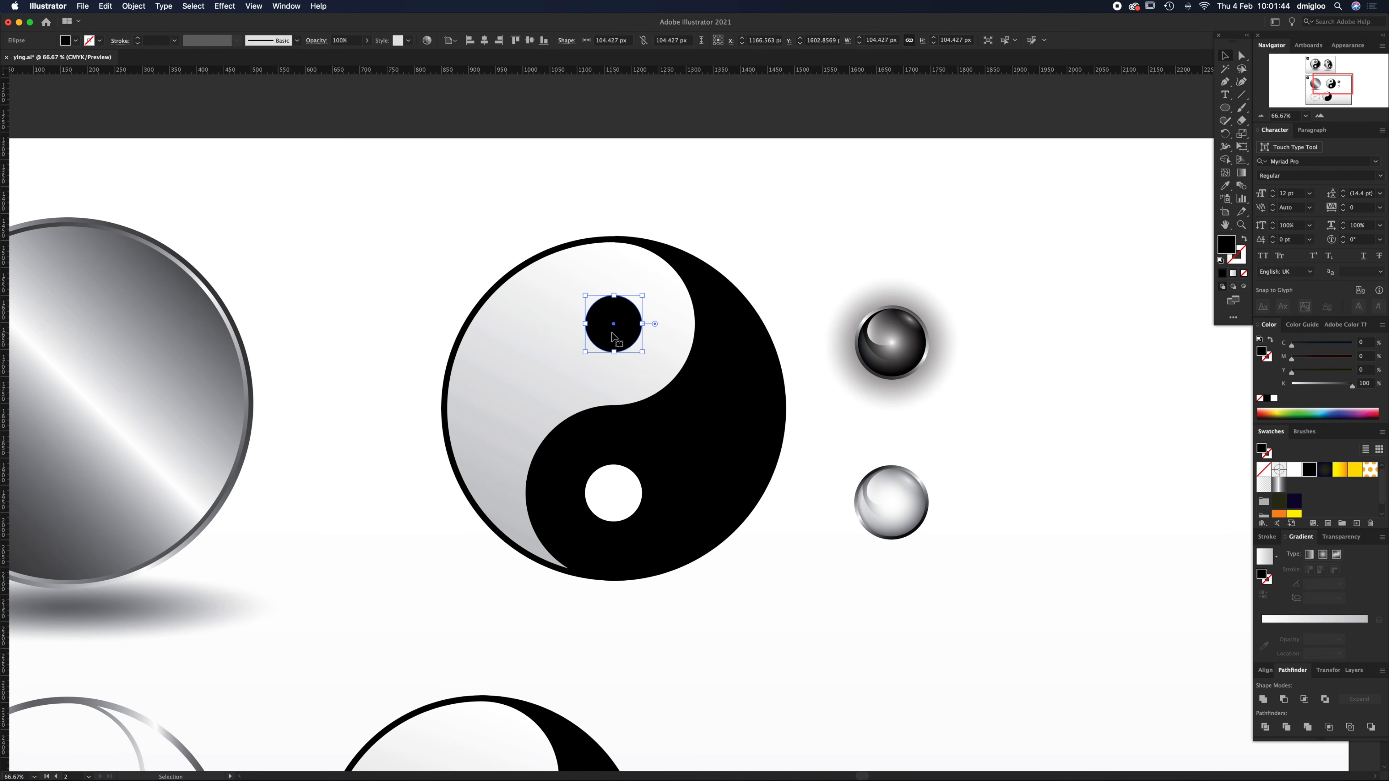
key("i")
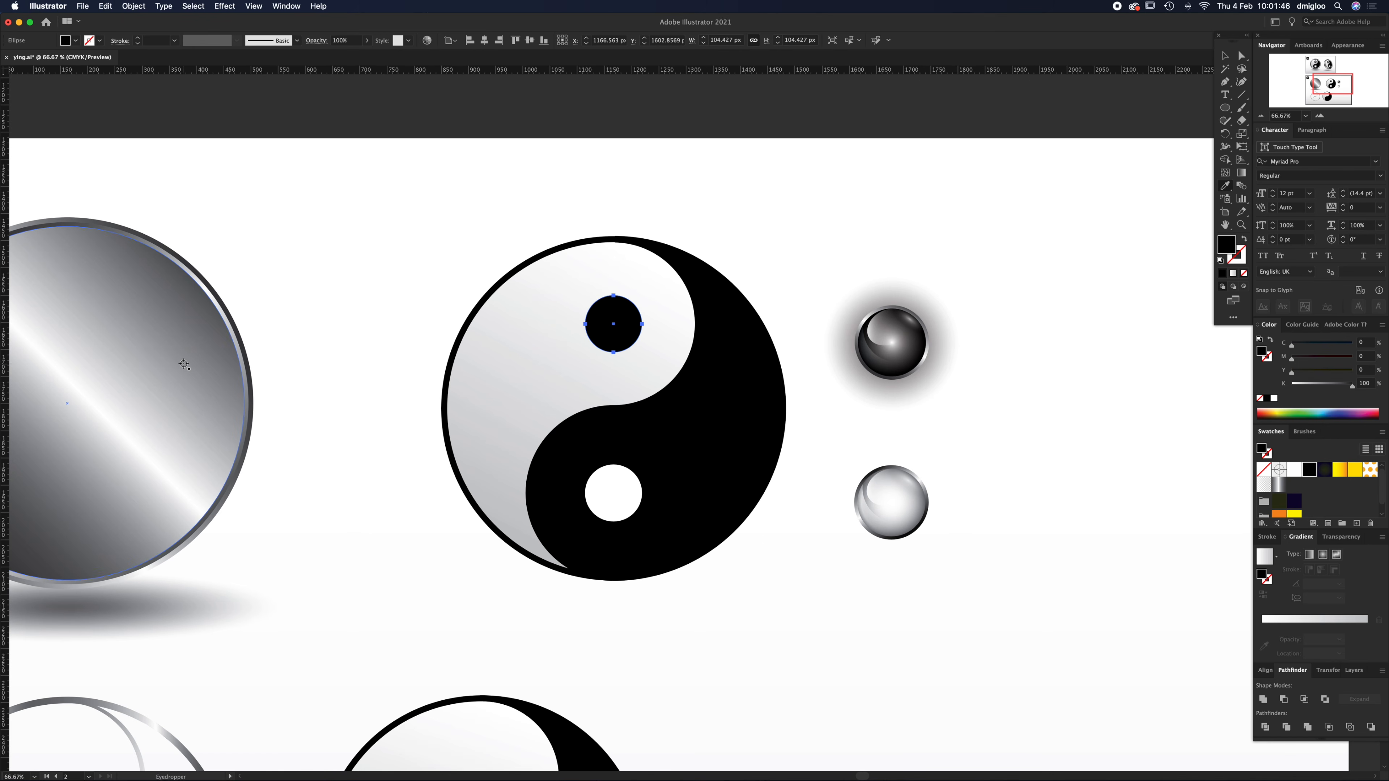
left_click(184, 365)
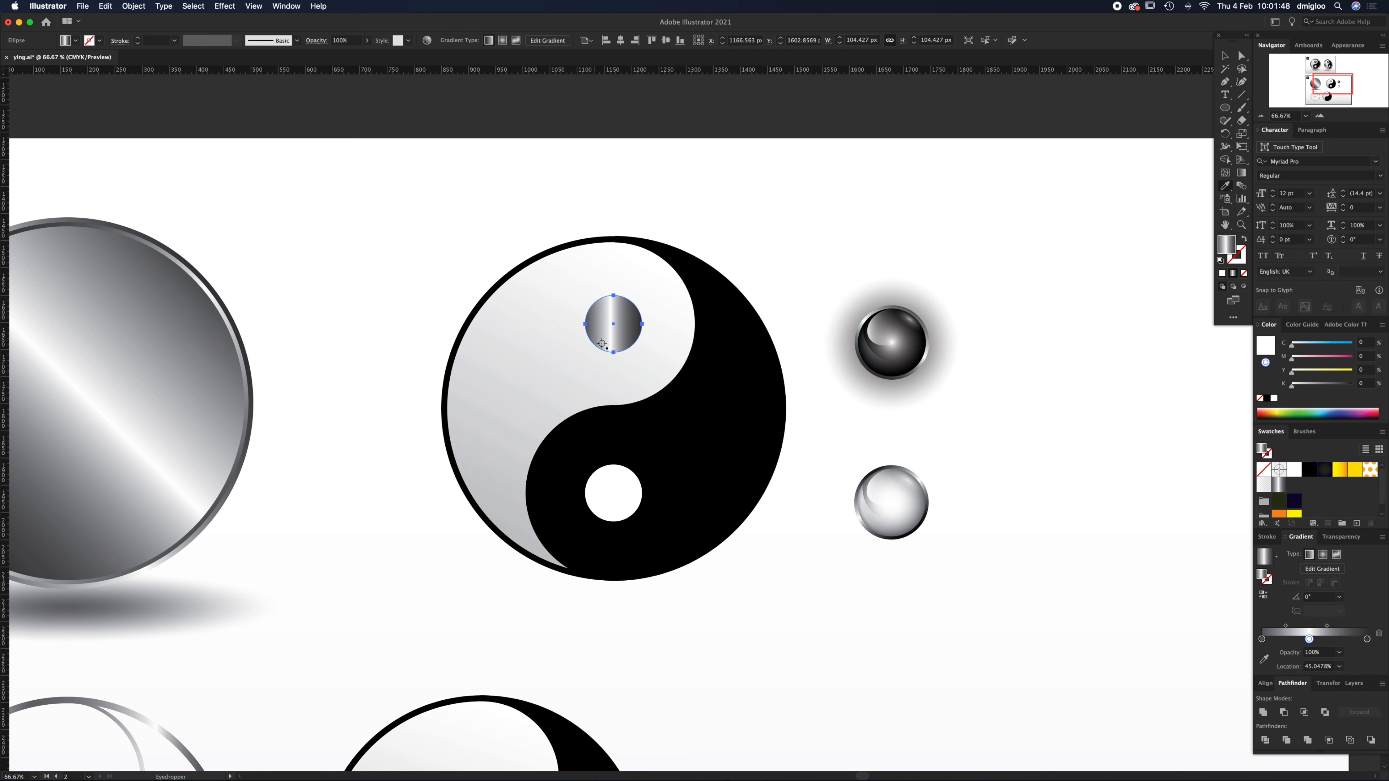
key("v")
key("super+plus")
left_click_drag(734, 389, 744, 389)
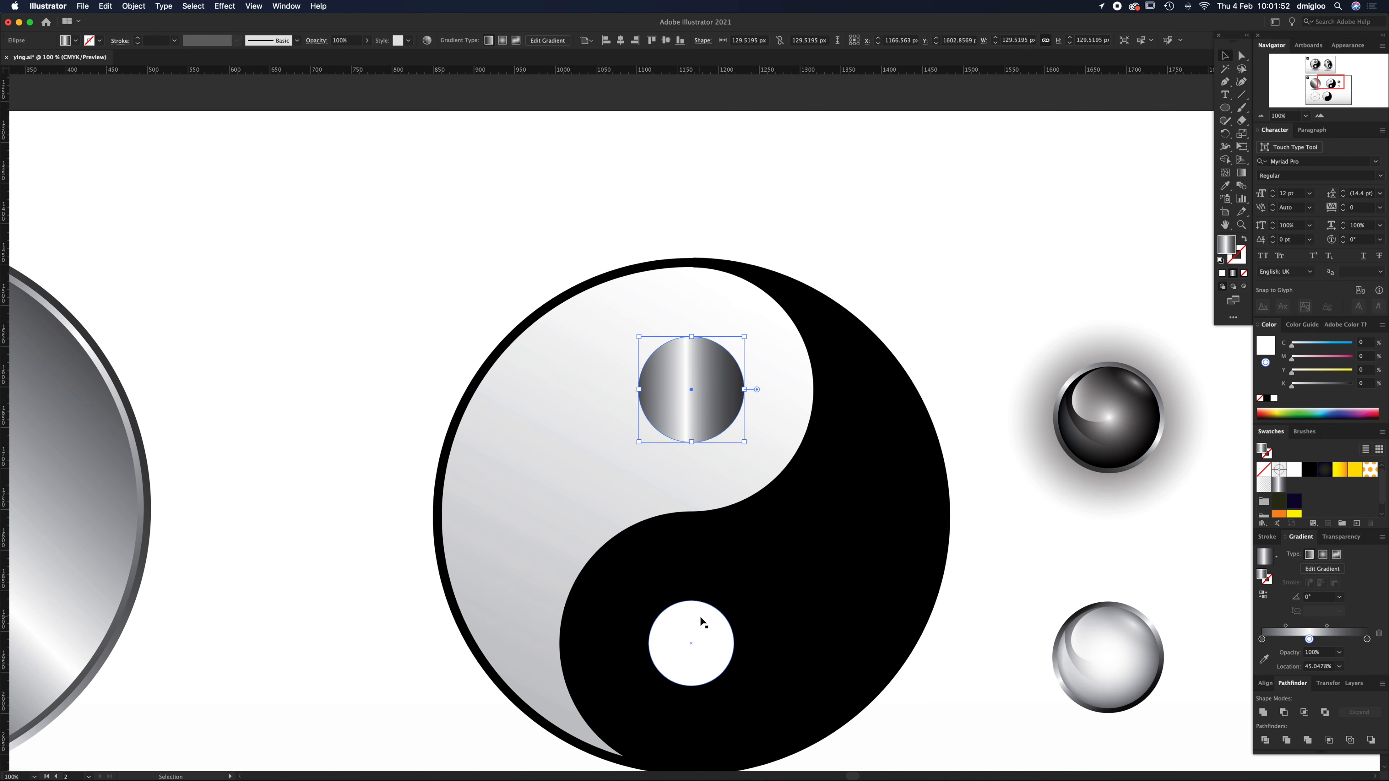
- Delete the white lower dot and rotate the metallic upper dot about 51° so its highlight runs diagonally
left_click(702, 622)
key("Delete")
left_click(723, 400)
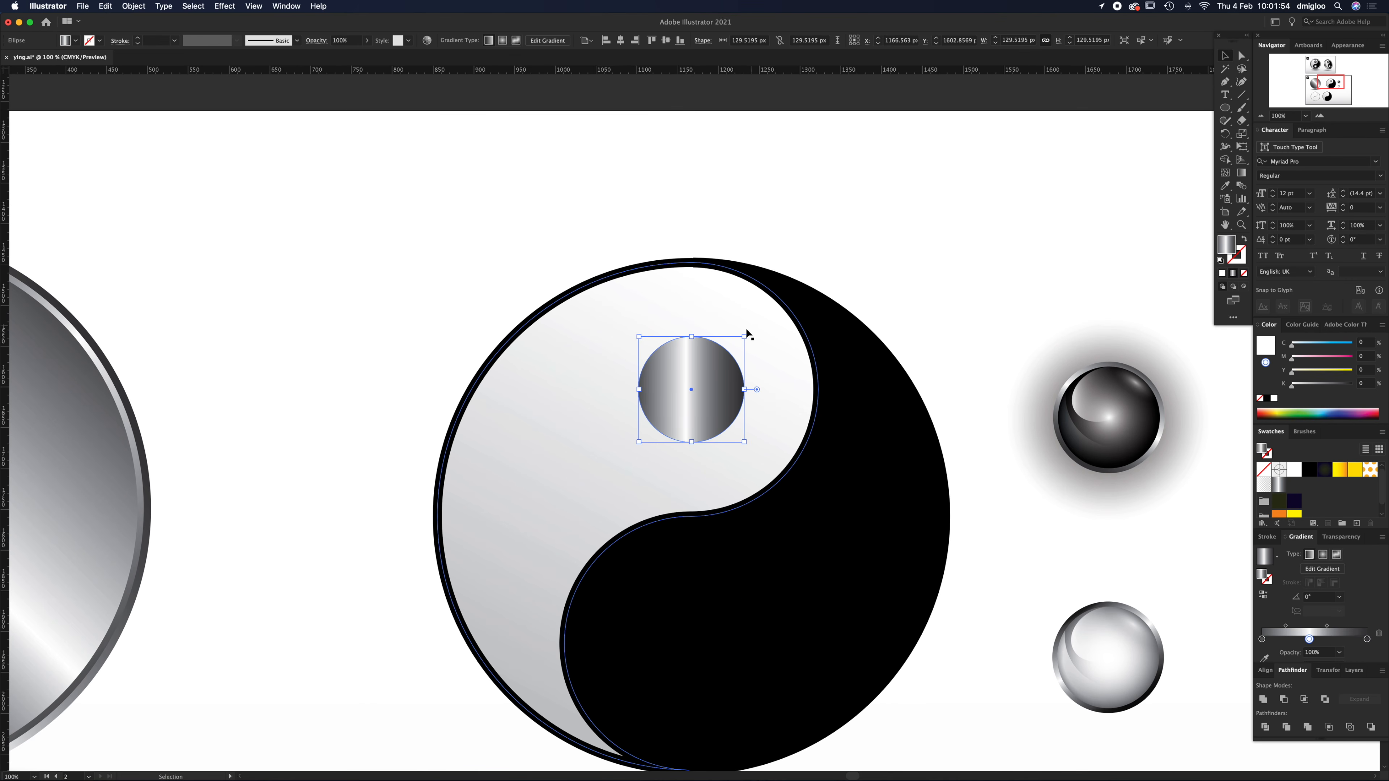
left_click_drag(749, 331, 678, 281)
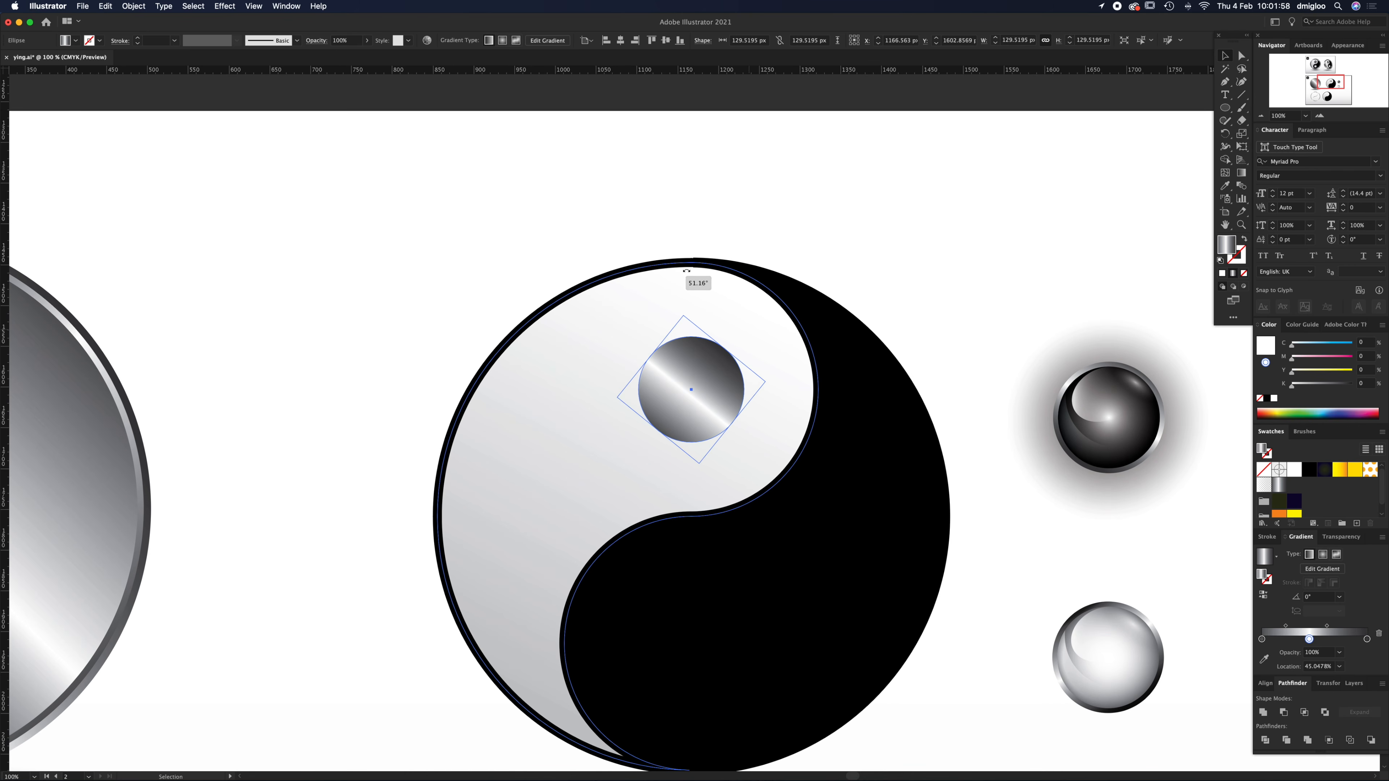
- Make a concentric copy of the metallic dot about 111 px in diameter and apply the dark sample sphere's radial gradient
key("a")
key("v")
left_click_drag(764, 381, 756, 381)
key("i")
left_click(1111, 427)
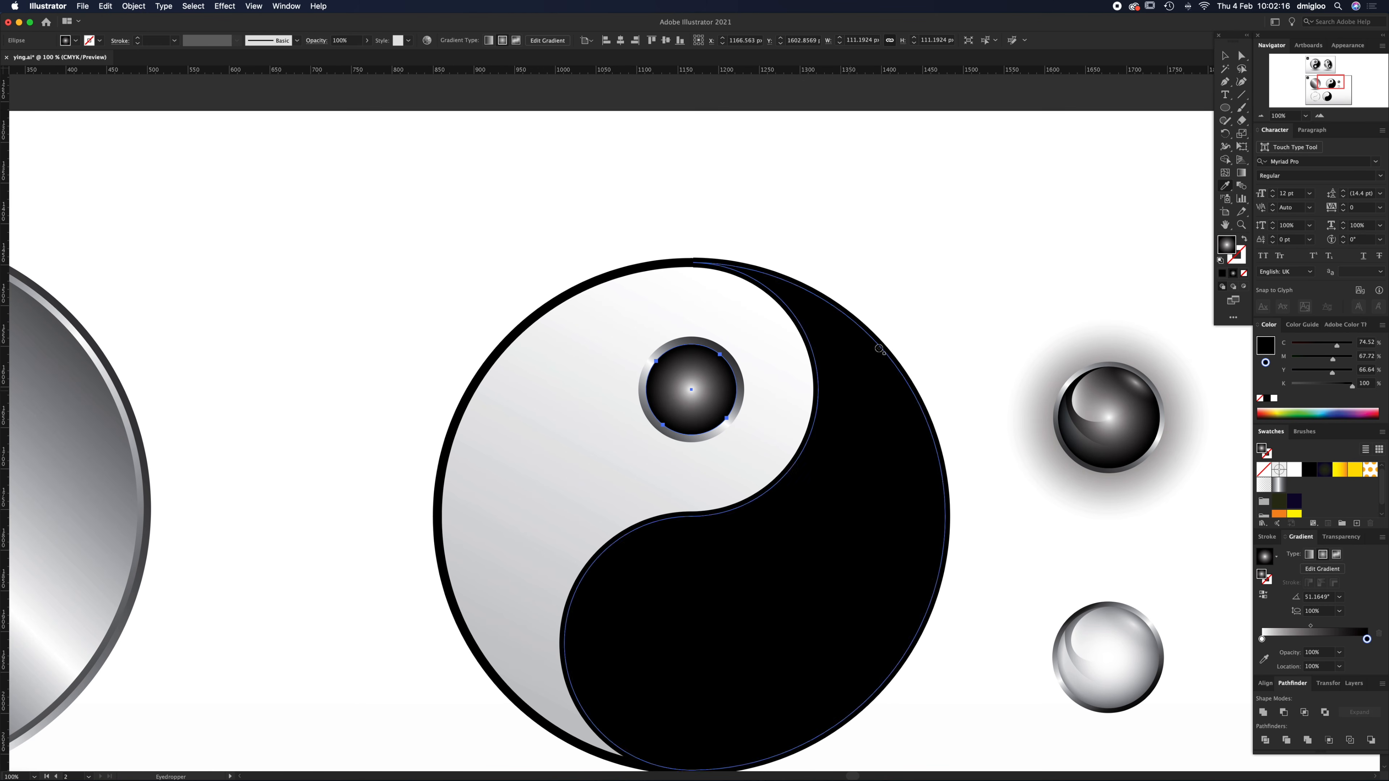
left_click(950, 313, "super")
key("a")
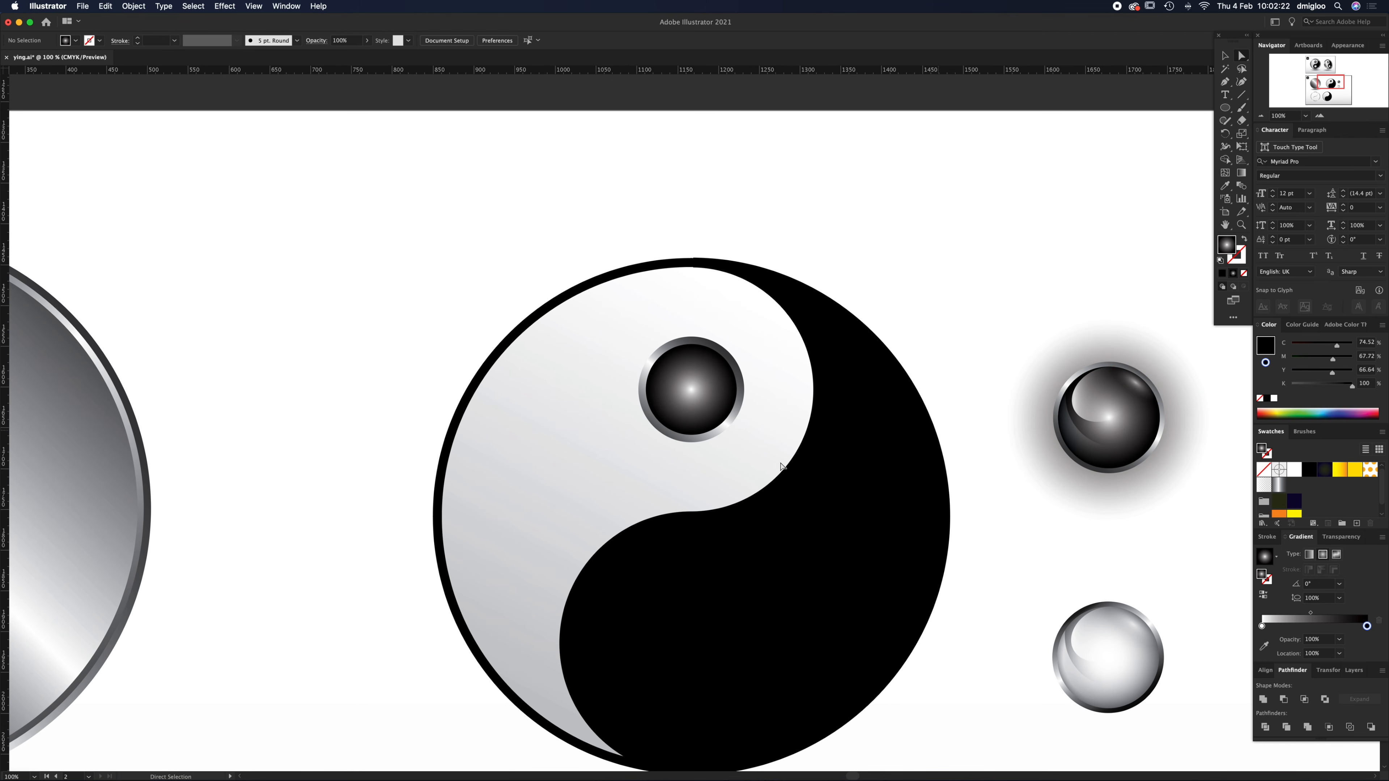
- Place a copy of the soft white highlight ellipse from beside the artboard over the dark dot
key("z")
left_click(578, 475, "alt")
left_click(580, 475, "alt")
key("v")
left_click_drag(127, 435, 857, 337)
left_click(95, 453)
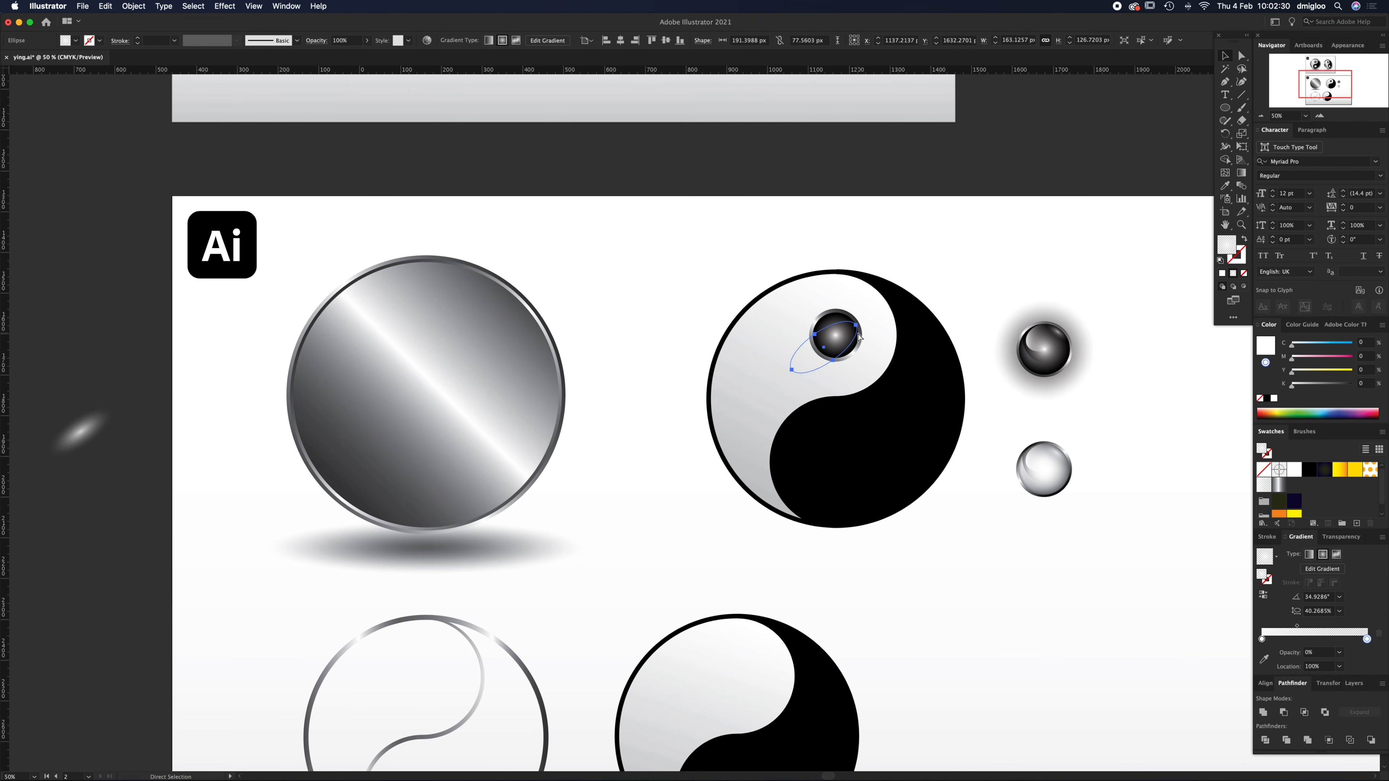
- Shrink the highlight ellipse to about 76 by 31 px and angle it along the dark dot's upper right edge
key("z")
left_click_drag(857, 336, 986, 286)
key("v")
mouse_move(877, 290)
left_mouse_down()
mouse_move(838, 325)
mouse_move(829, 360)
mouse_move(881, 289)
left_mouse_up()
key("space")
left_click_drag(1003, 358, 620, 369)
left_click_drag(492, 300, 488, 306)
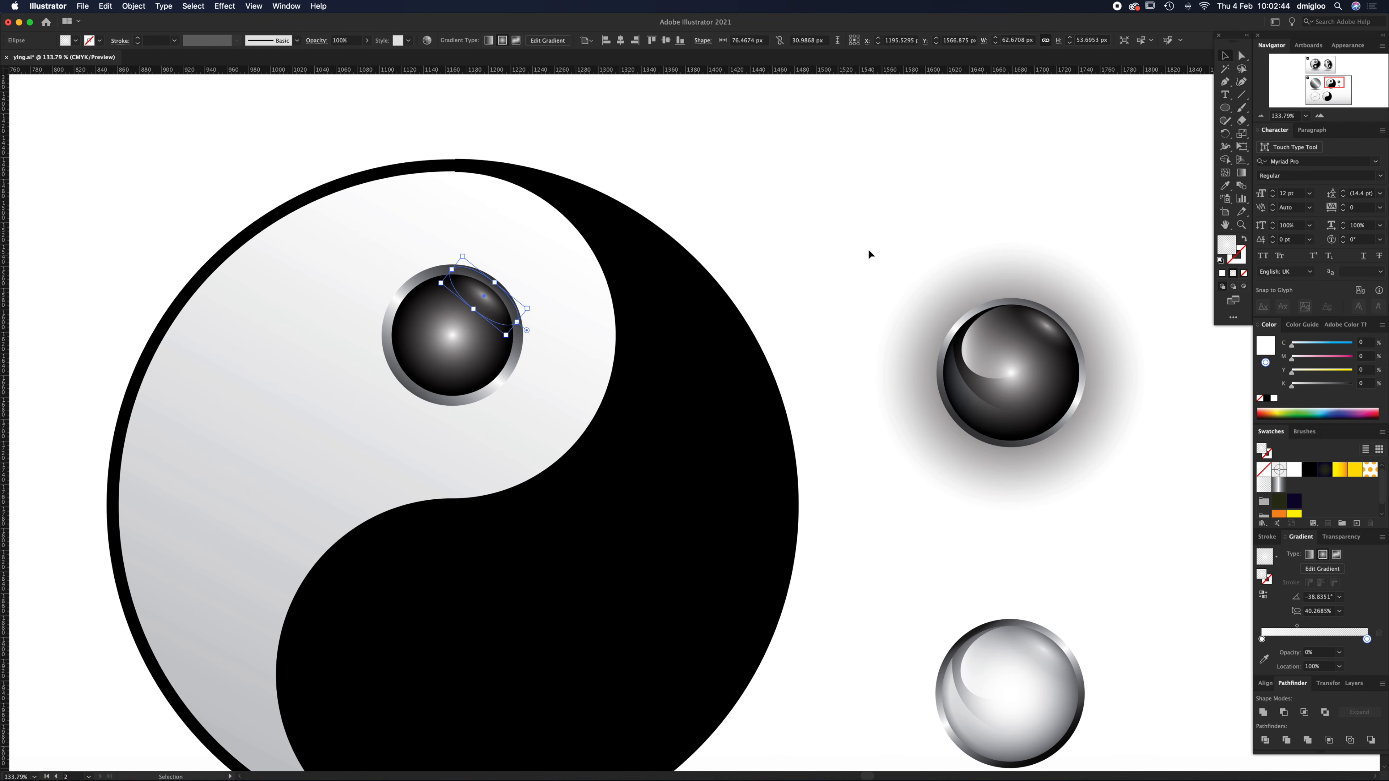
- Draw a circle about 60 px in diameter over the black half and change its transparent white gradient to linear
left_click(1226, 108)
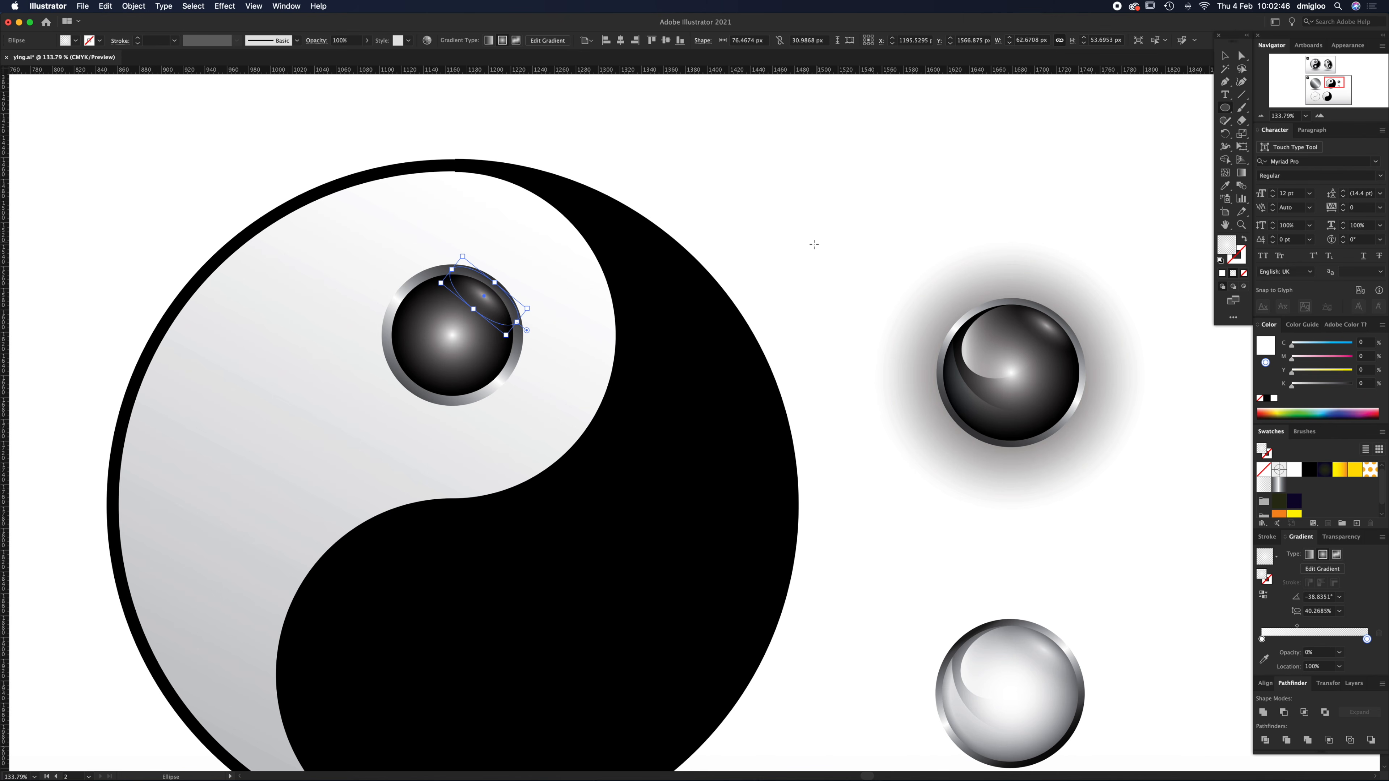
left_click_drag(677, 310, 727, 340)
key("v")
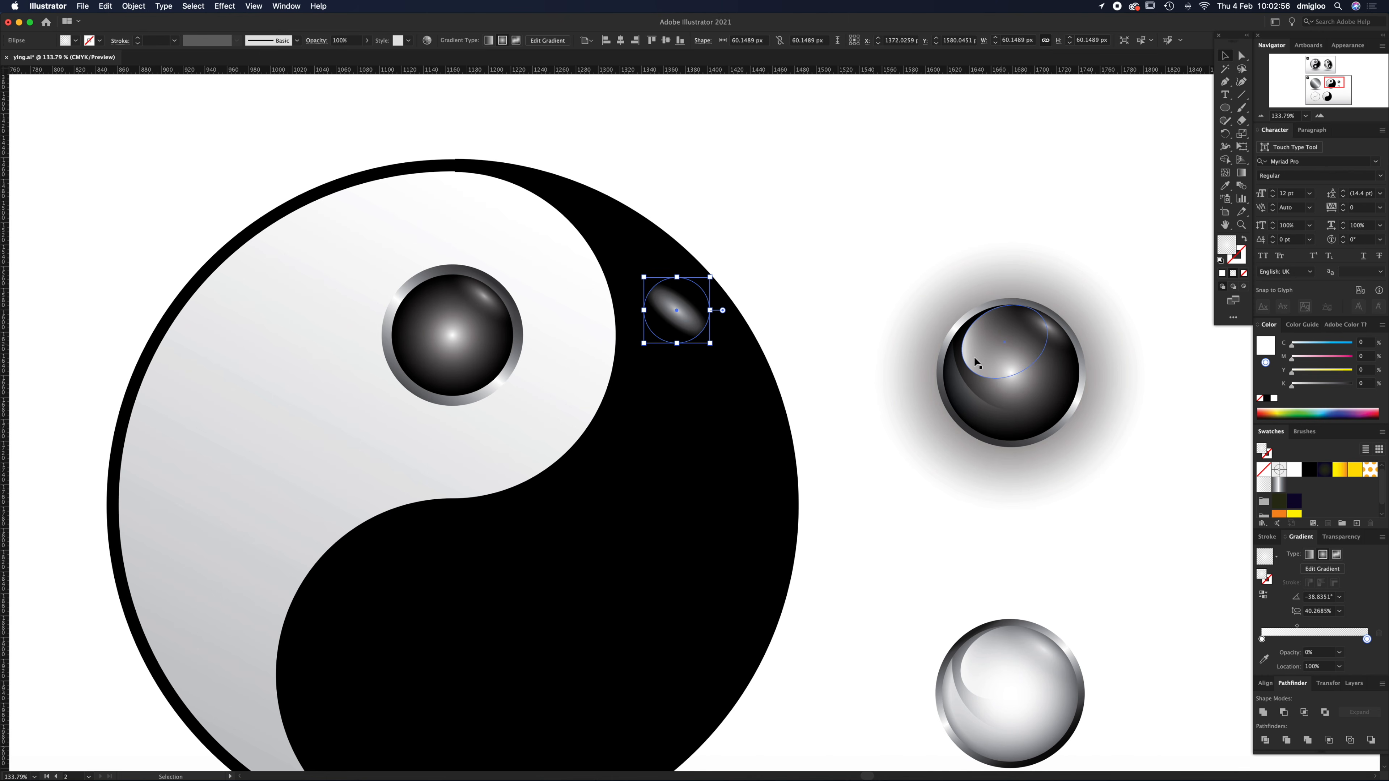
left_click(1310, 555)
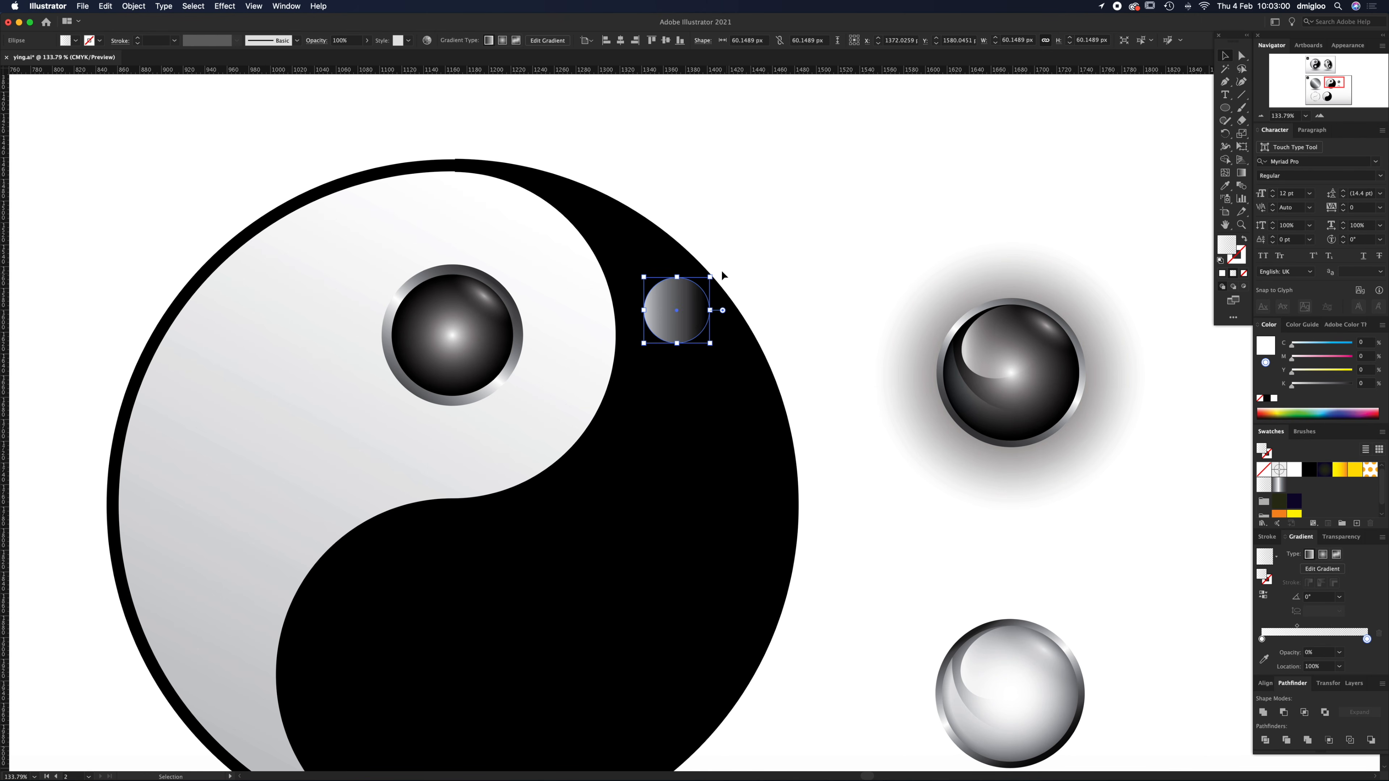
- Rotate the gradient circle 30° and fit it as an ellipse about 83 by 57 px over the dark dot's upper left
left_click_drag(722, 272, 698, 257)
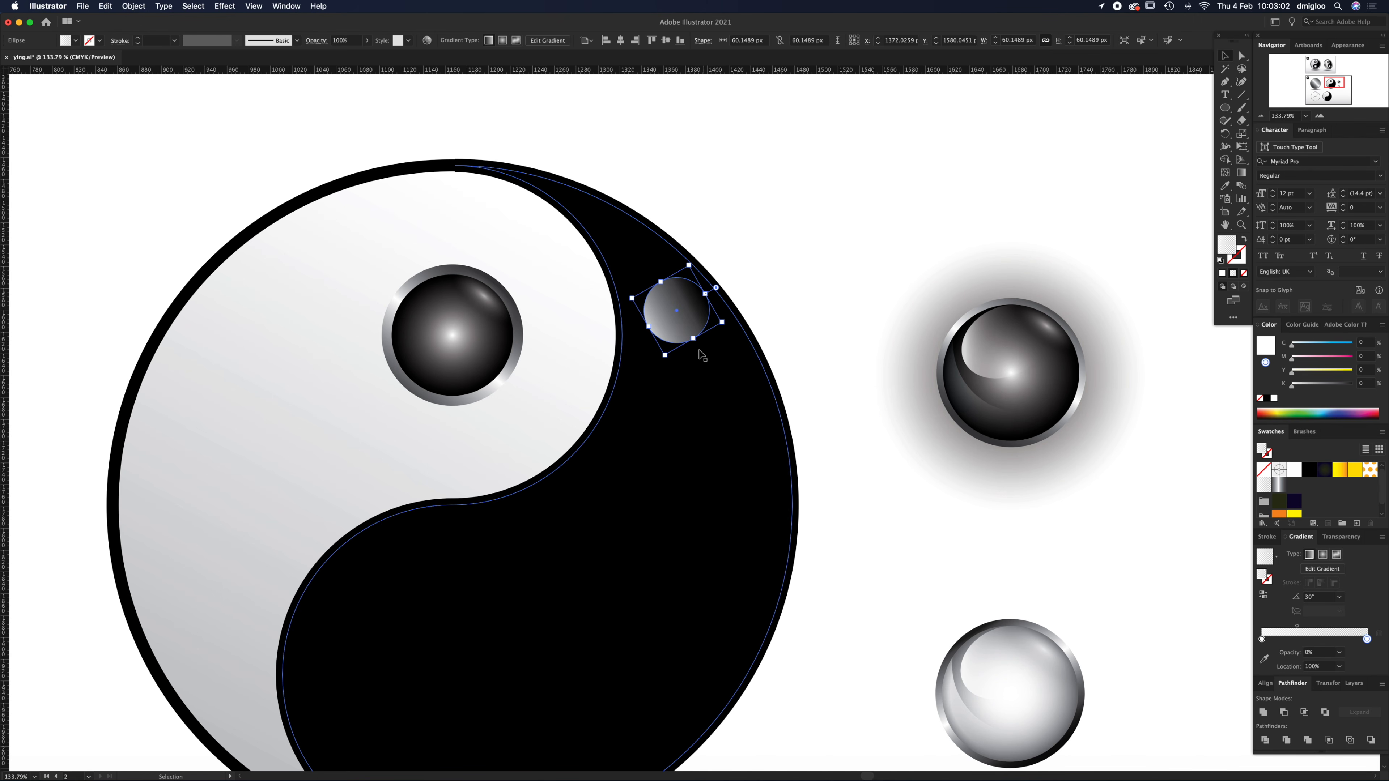
left_click_drag(693, 339, 450, 317)
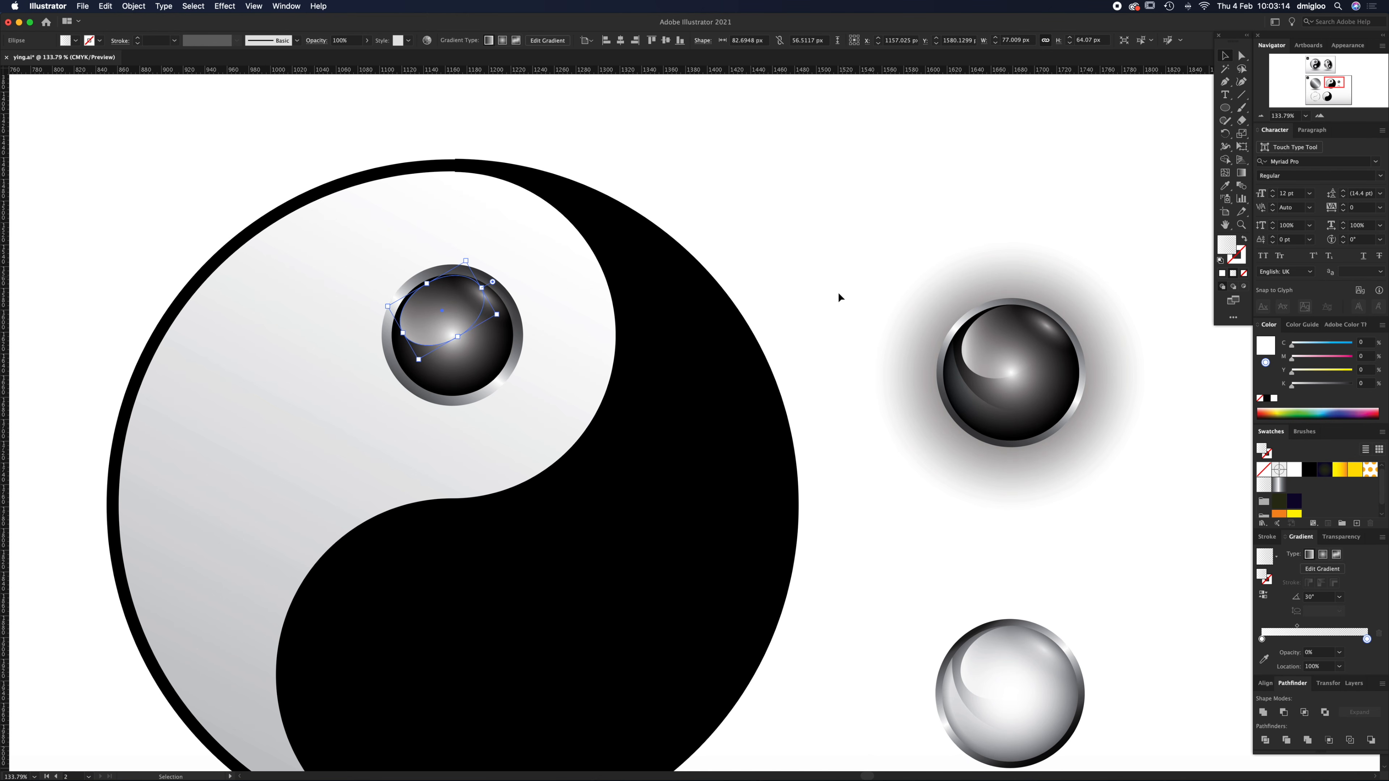
- Duplicate the dark dot's inner circle in front, enlarge the copy to about 137 px in diameter and offset it upward
left_click(877, 403)
left_click(993, 427)
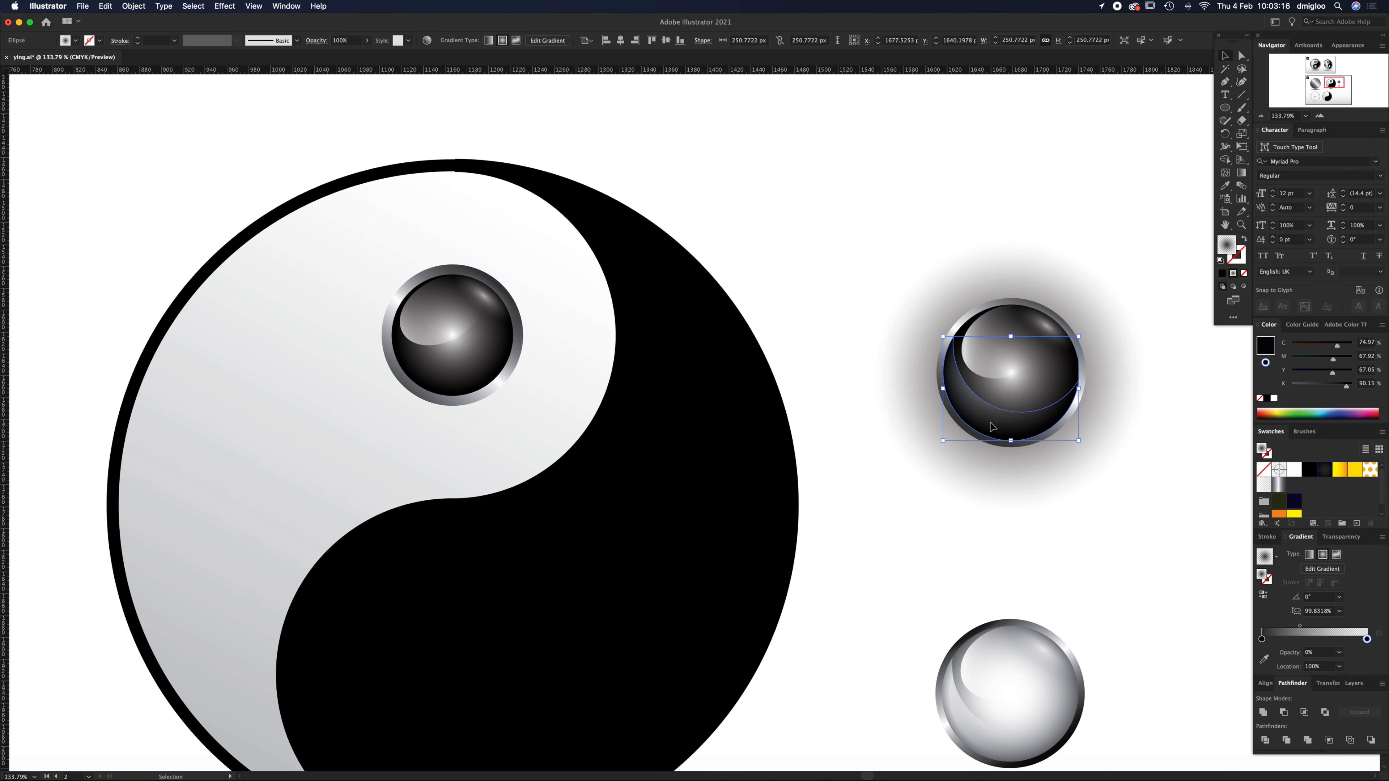
left_click(970, 374)
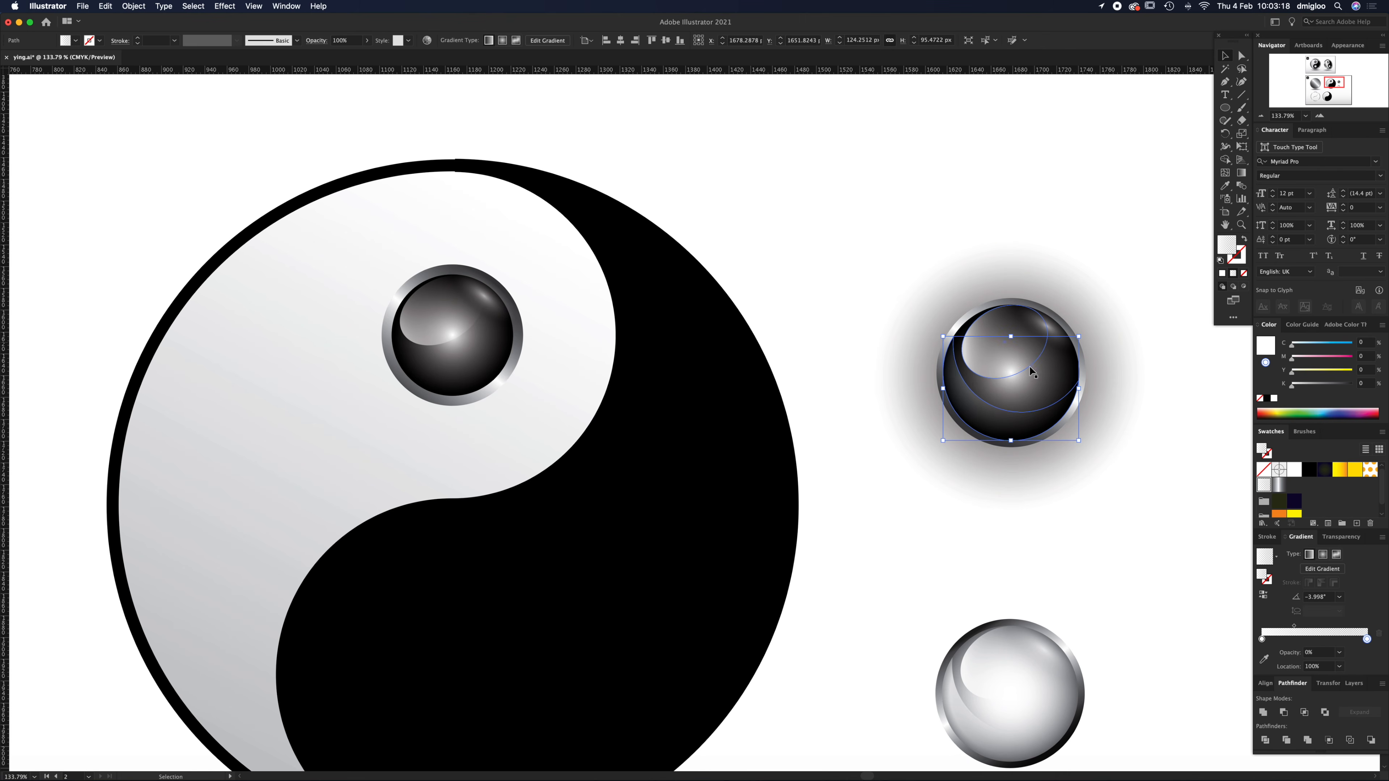
left_click(806, 368)
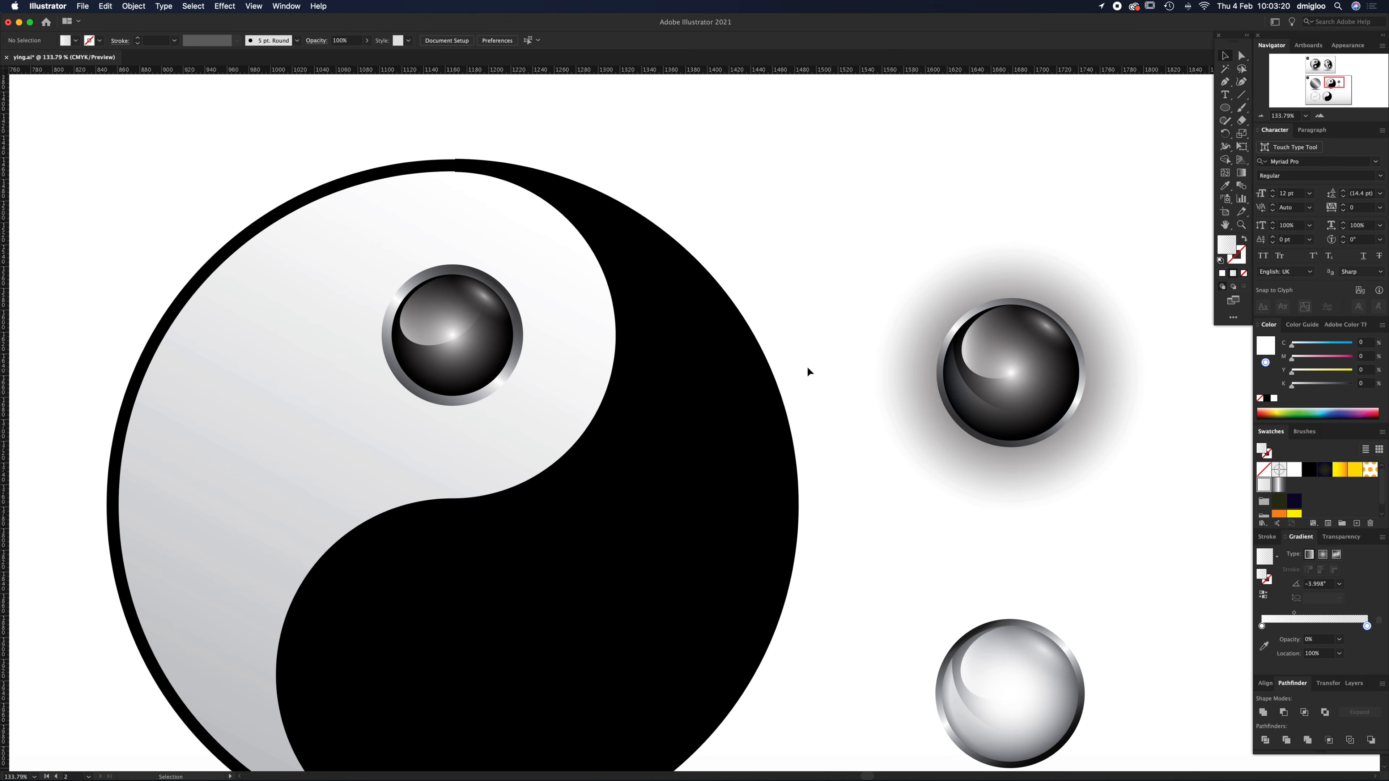
left_click(454, 374)
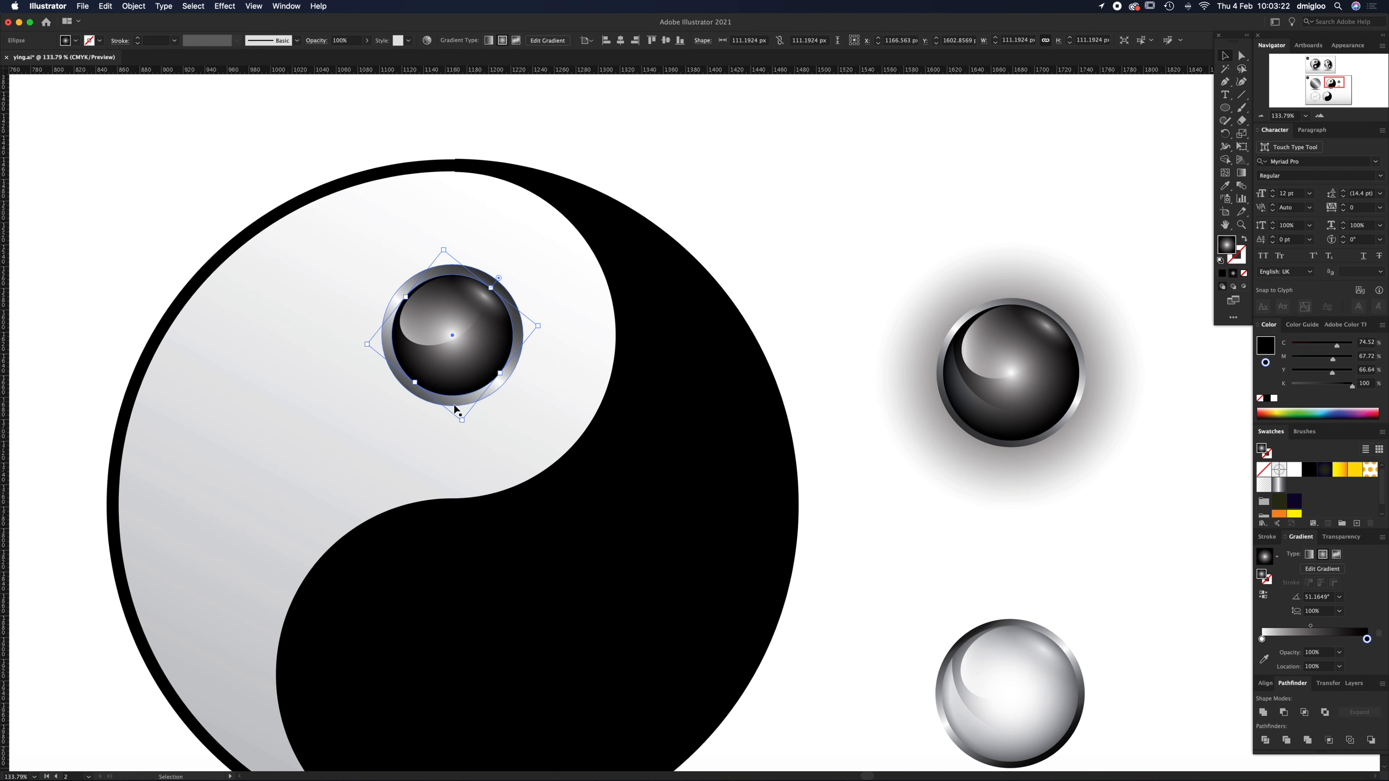
key("super+shift+bracketright")
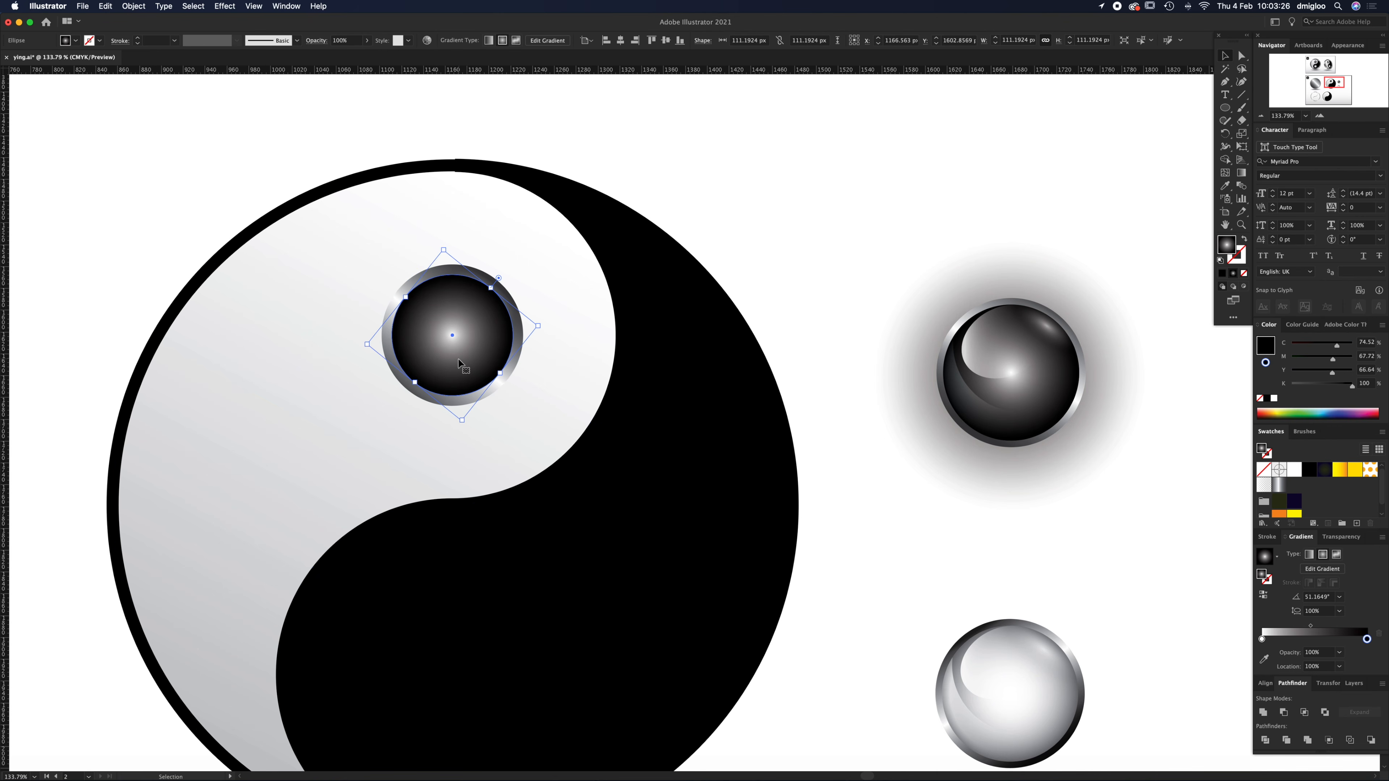
left_click_drag(454, 369, 459, 360)
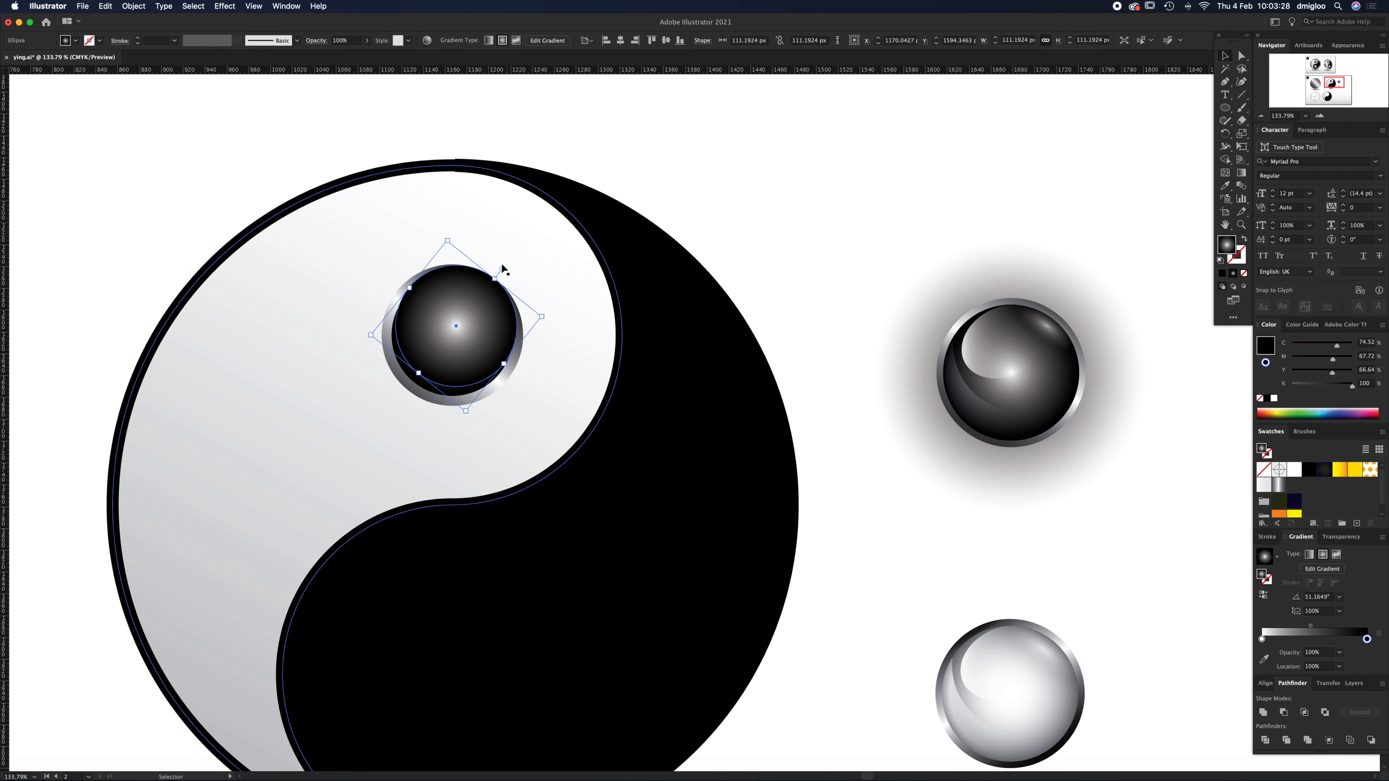
left_click_drag(495, 279, 512, 257)
key("super+z")
left_click_drag(490, 317, 484, 300)
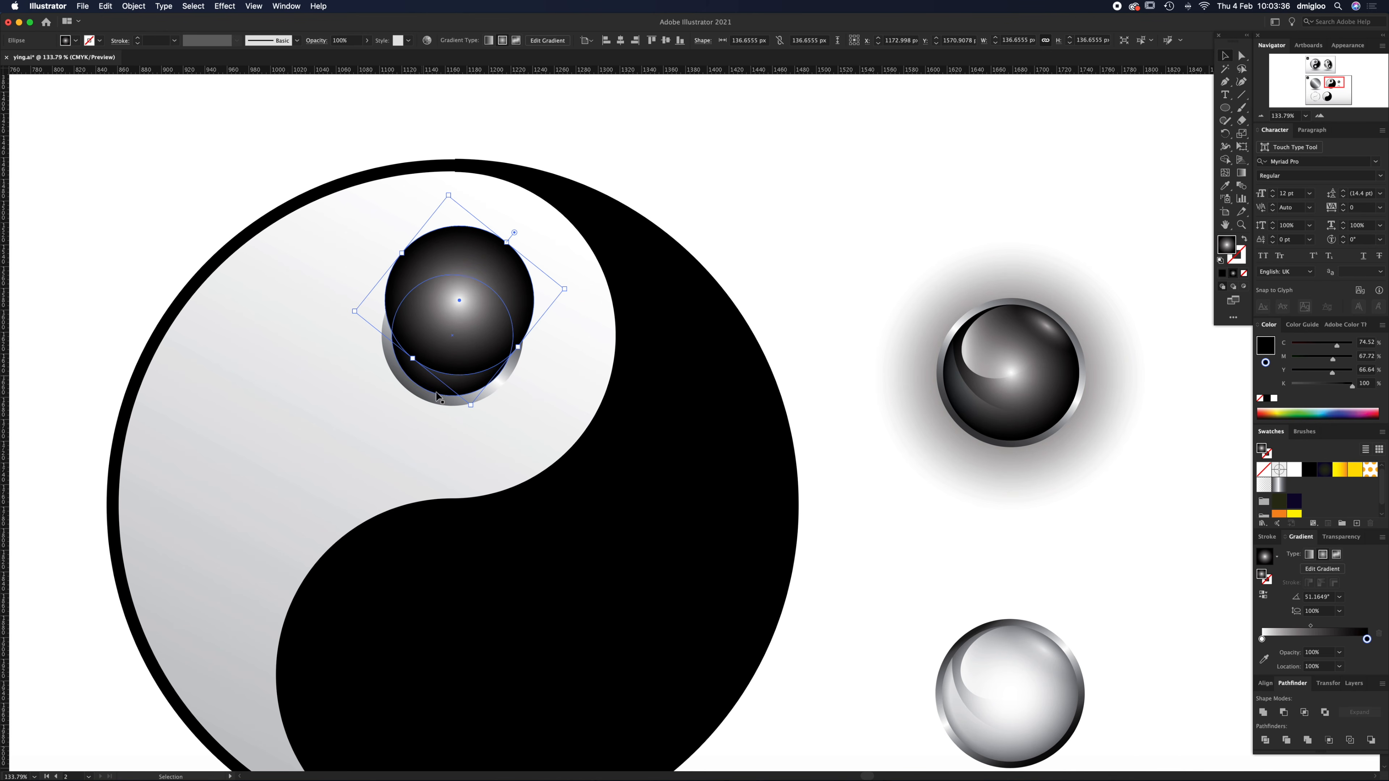
- Subtract the enlarged circle from the dot-sized circle beneath it to form a crescent along the dark dot's lower edge
left_click(647, 265)
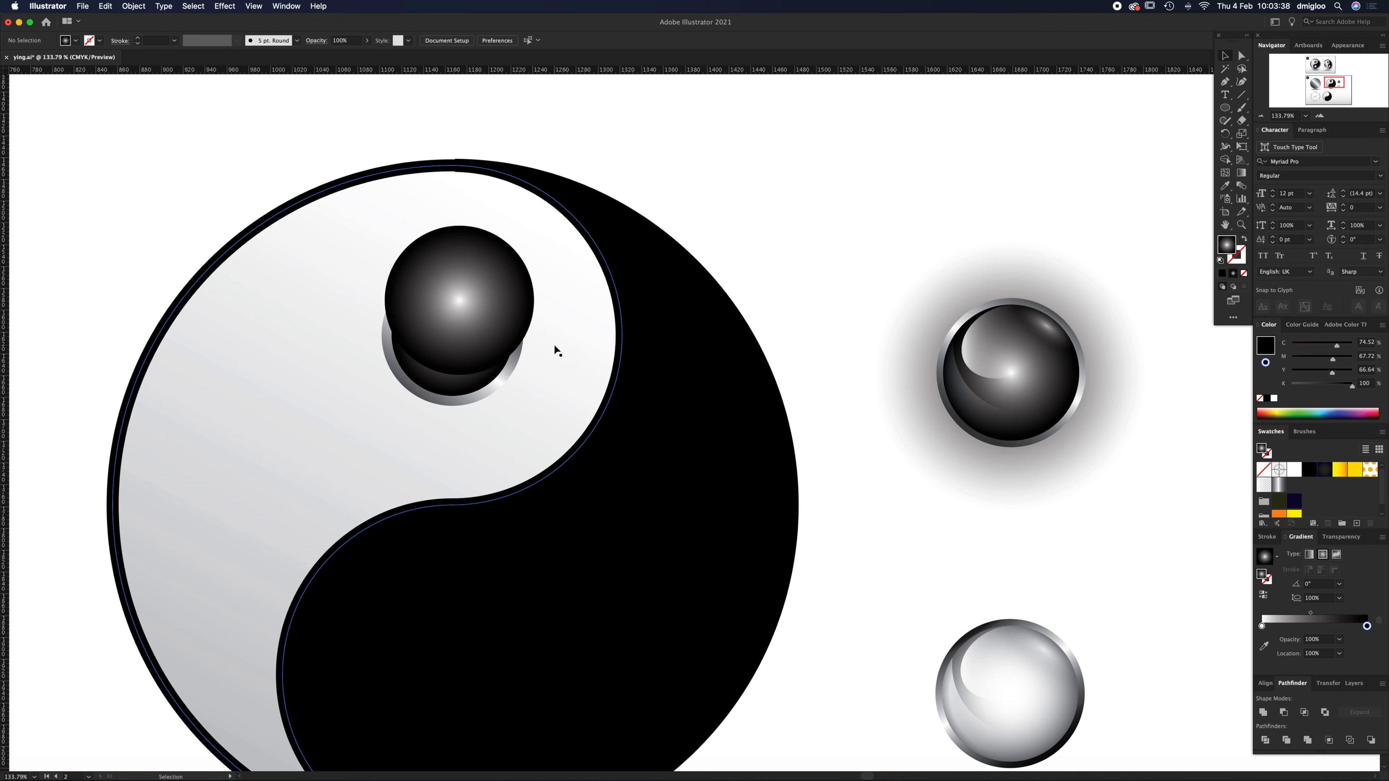
left_click(480, 356)
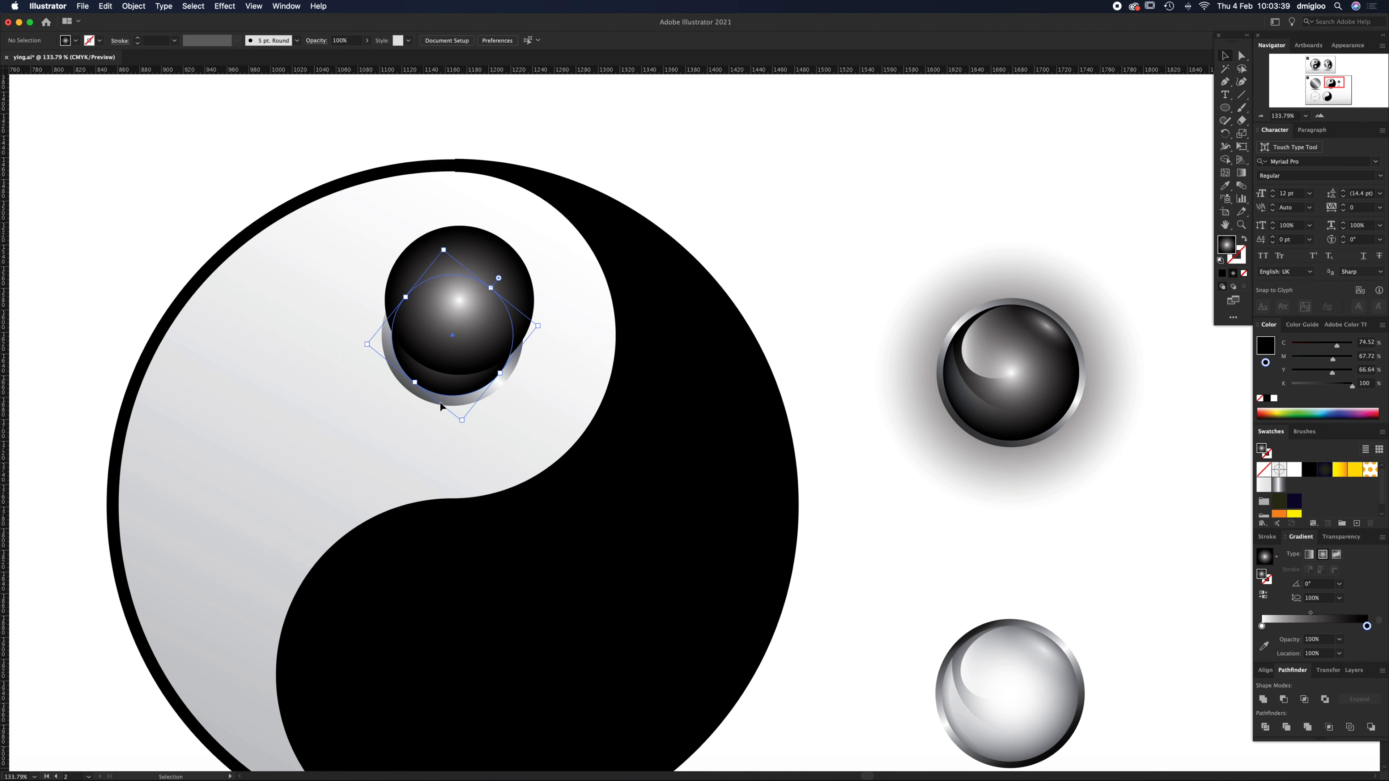
left_click(483, 353, "shift")
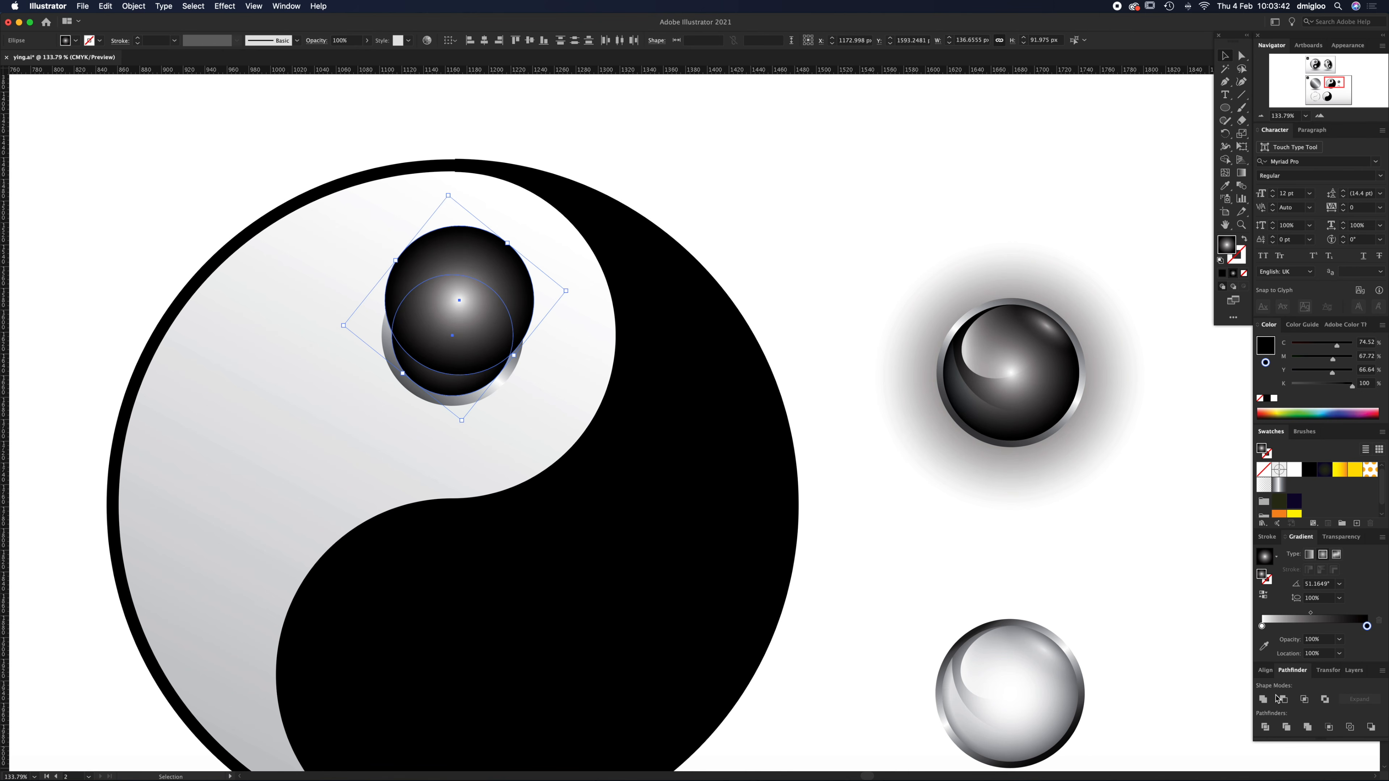
left_click(1284, 701)
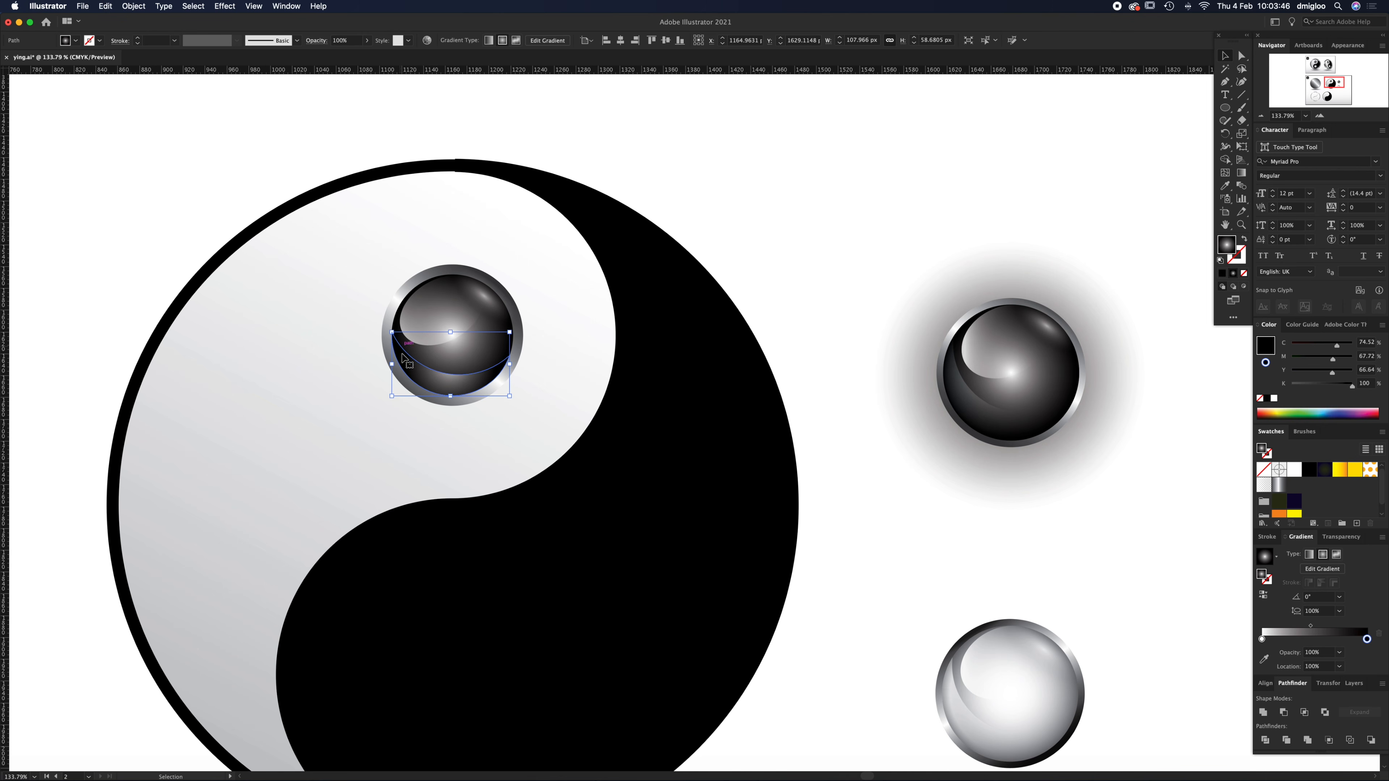
- Sample the dark dot's upper-right highlight to give the crescent its transparent white radial gradient
key("i")
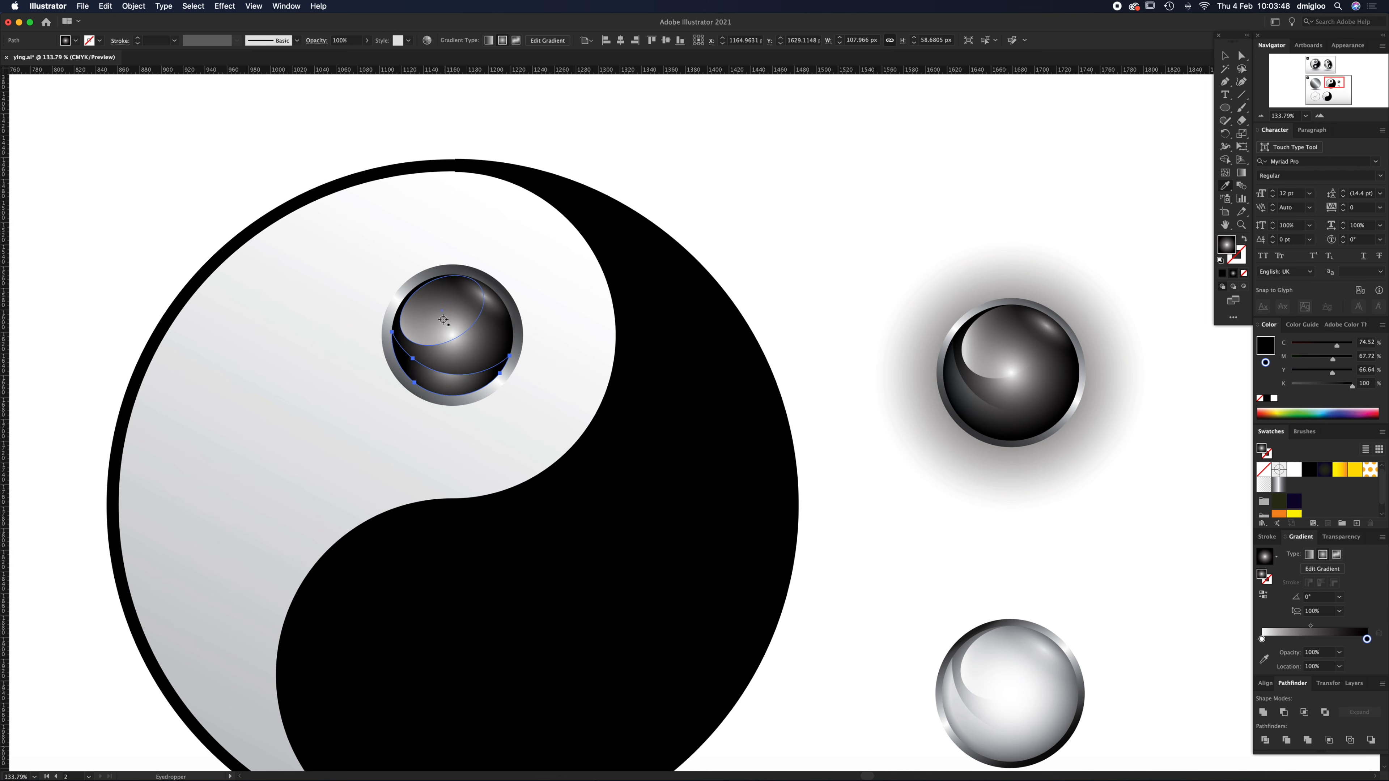
left_click(428, 377)
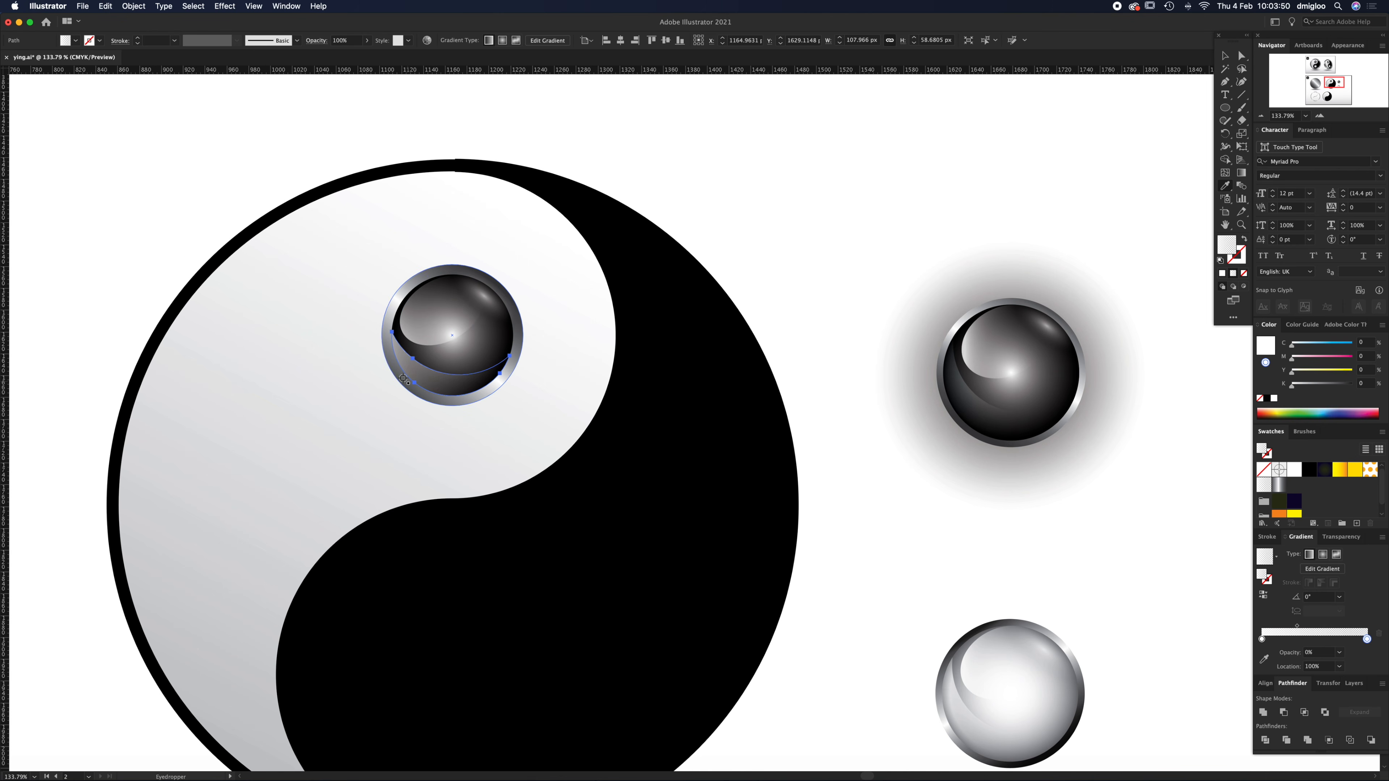
left_click(493, 307)
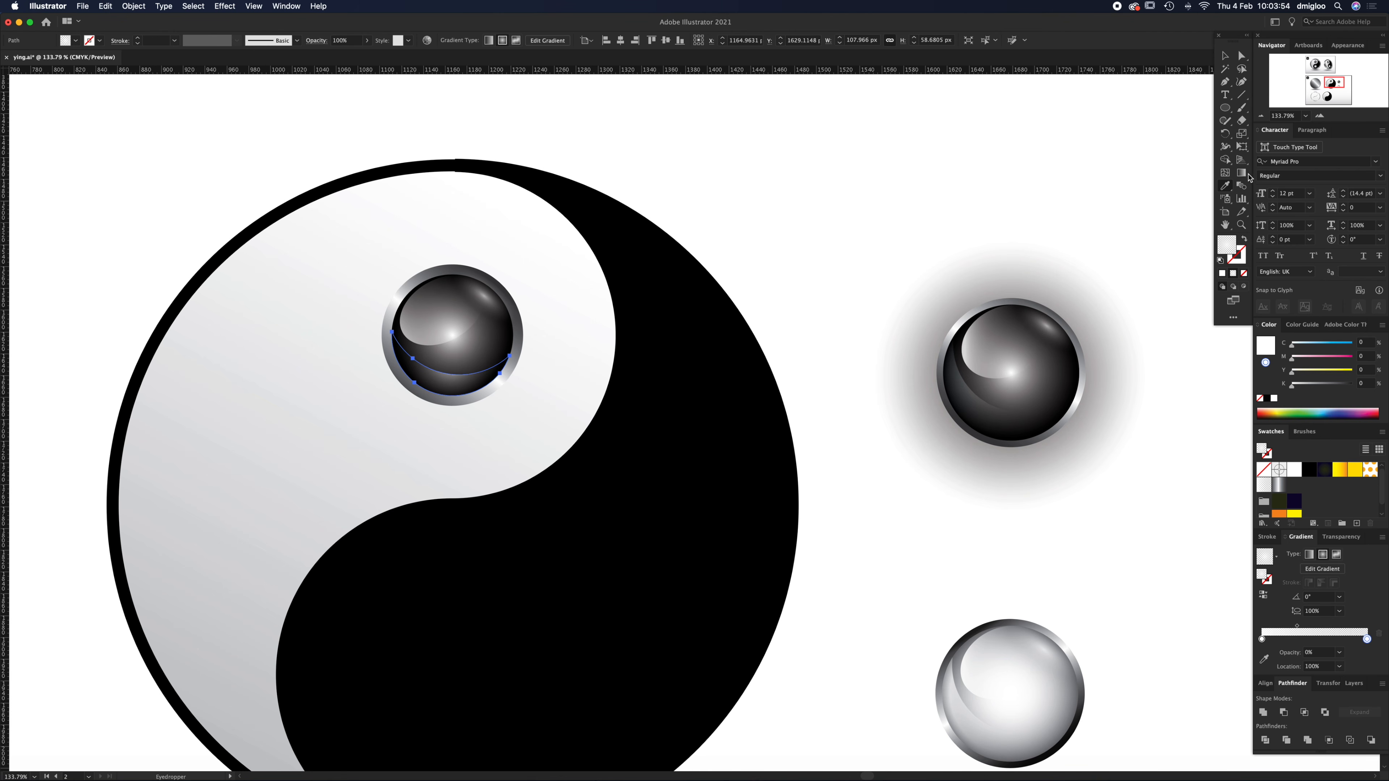
- Tilt the crescent's radial gradient to about -12.3° and flatten its aspect ratio to about 75%
key("g")
left_click(450, 364)
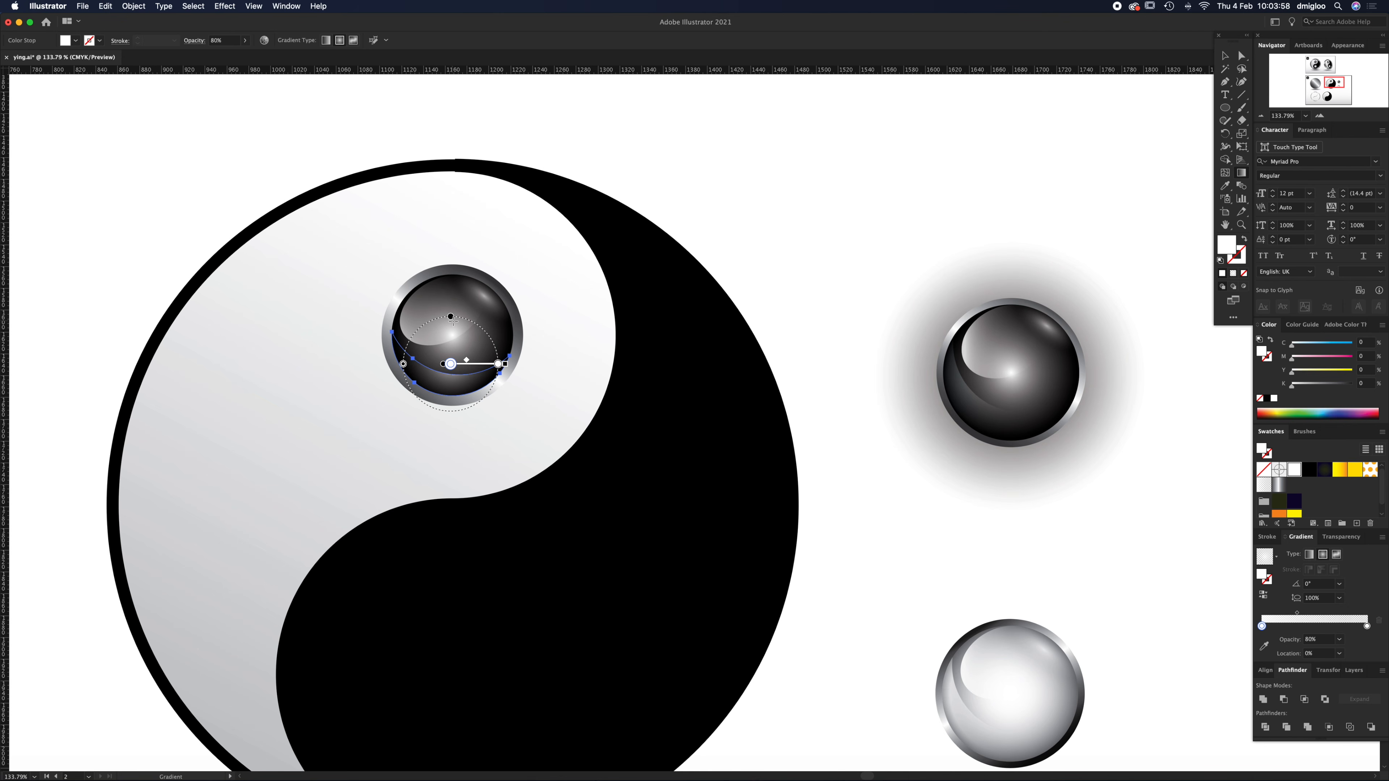
left_click_drag(450, 316, 450, 317)
left_click_drag(444, 369, 446, 370)
left_click_drag(460, 410, 451, 412)
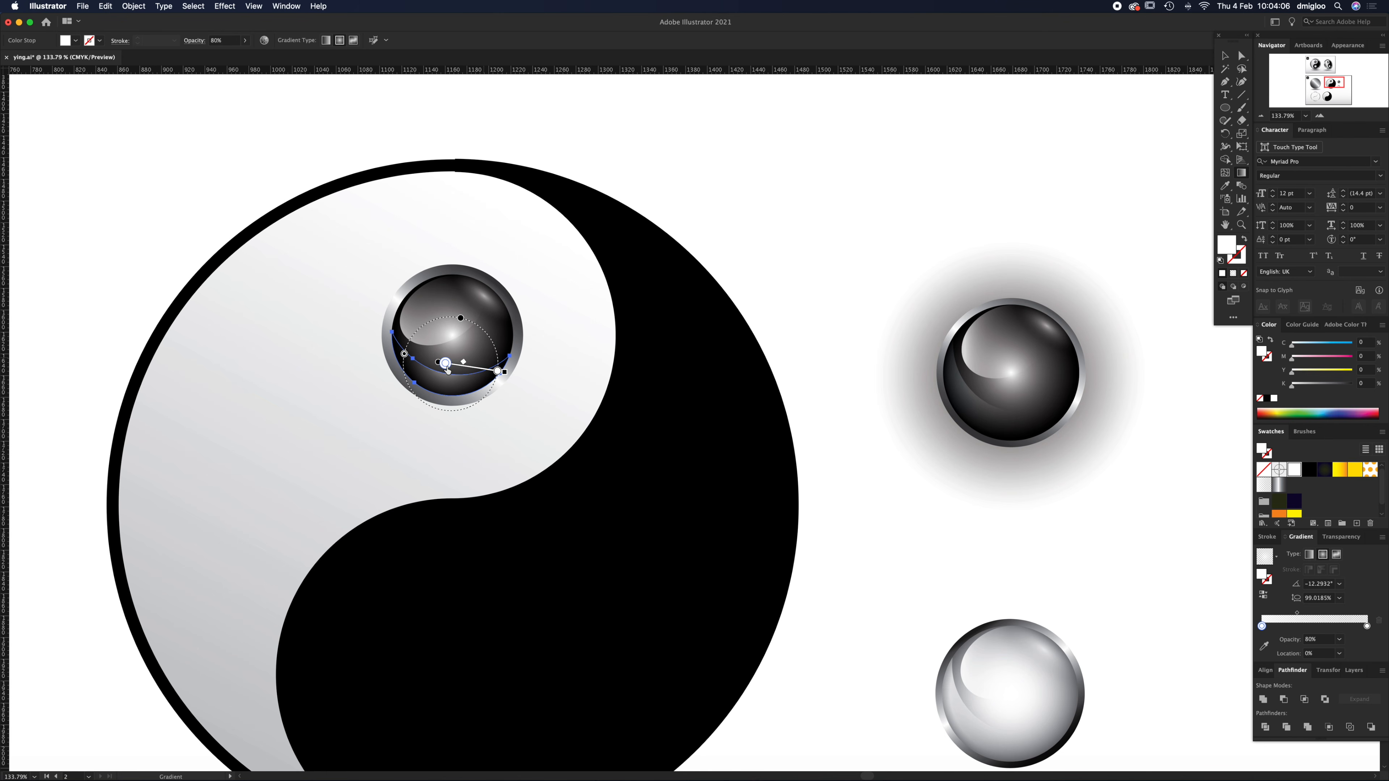
left_click_drag(451, 313, 460, 321)
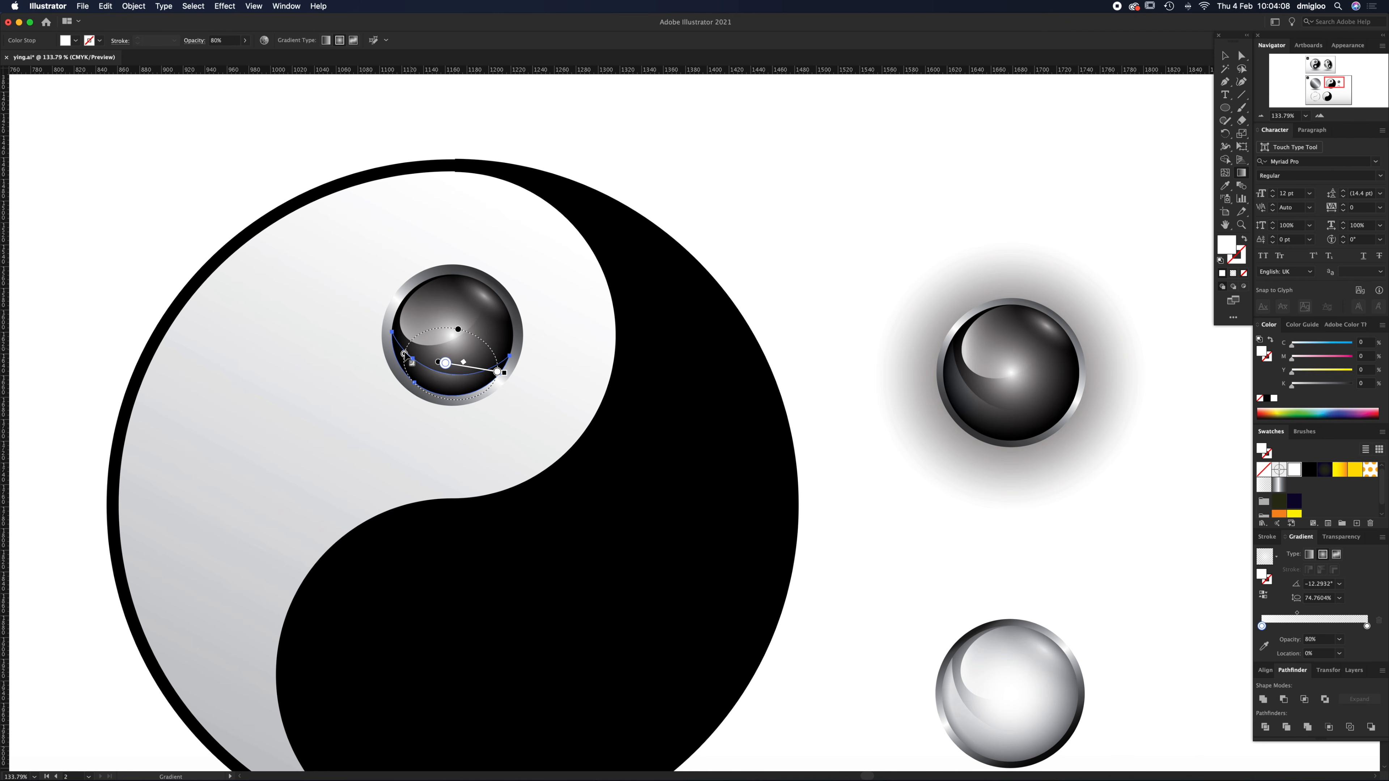
key("v")
left_click(832, 282)
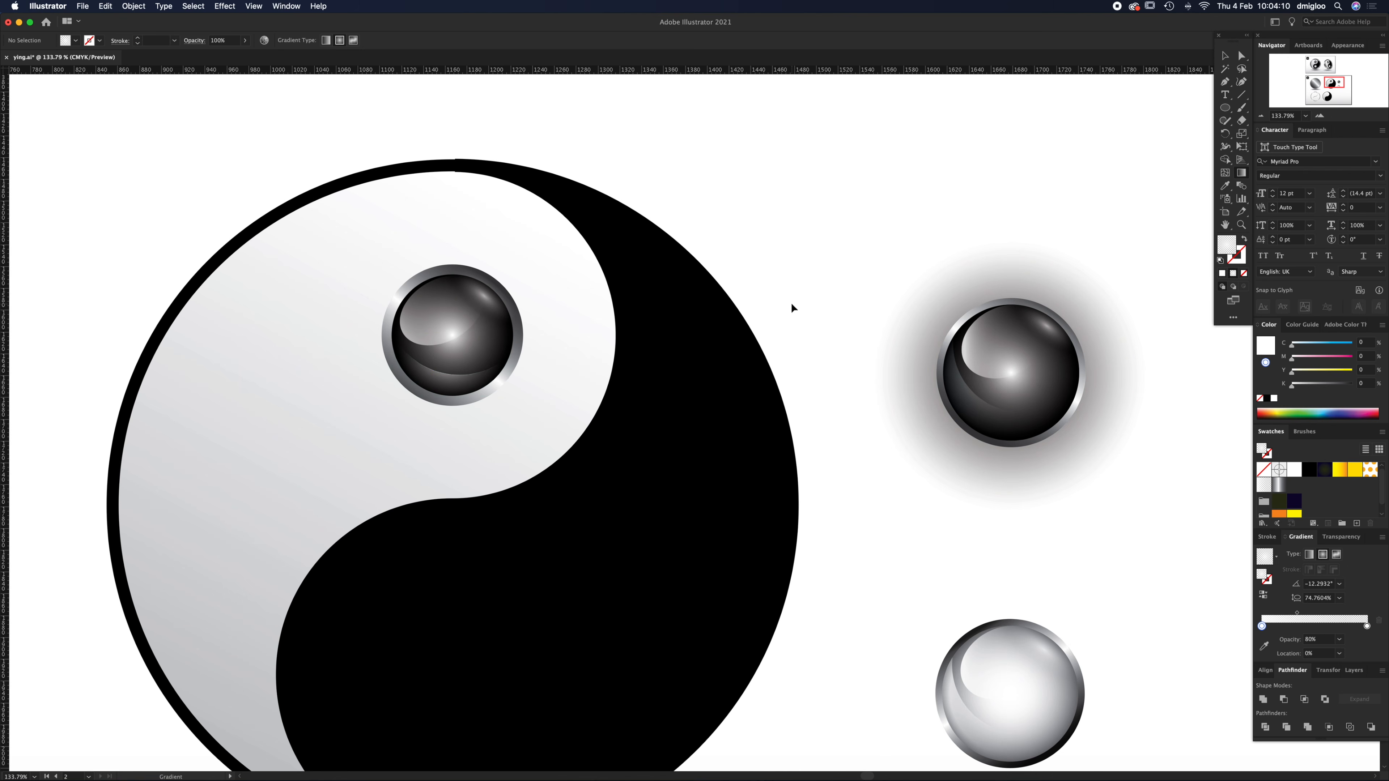
- Enlarge the dark sphere with its highlights inside the metallic ring to about 120 px in diameter, leaving the ring's size alone
scroll(470, 383, "left", 5)
key("super+minus")
key("super+minus")
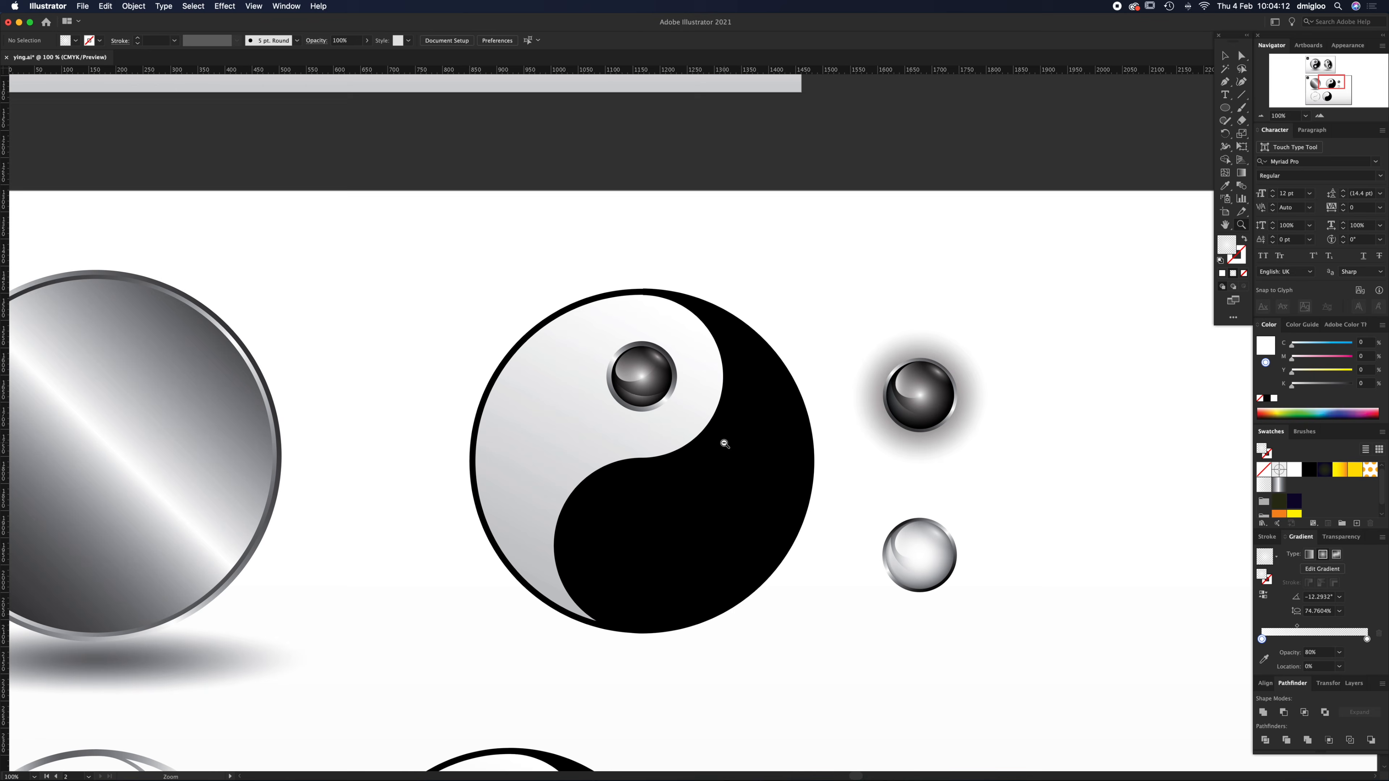
scroll(689, 446, "down", 1)
scroll(663, 449, "right", 1)
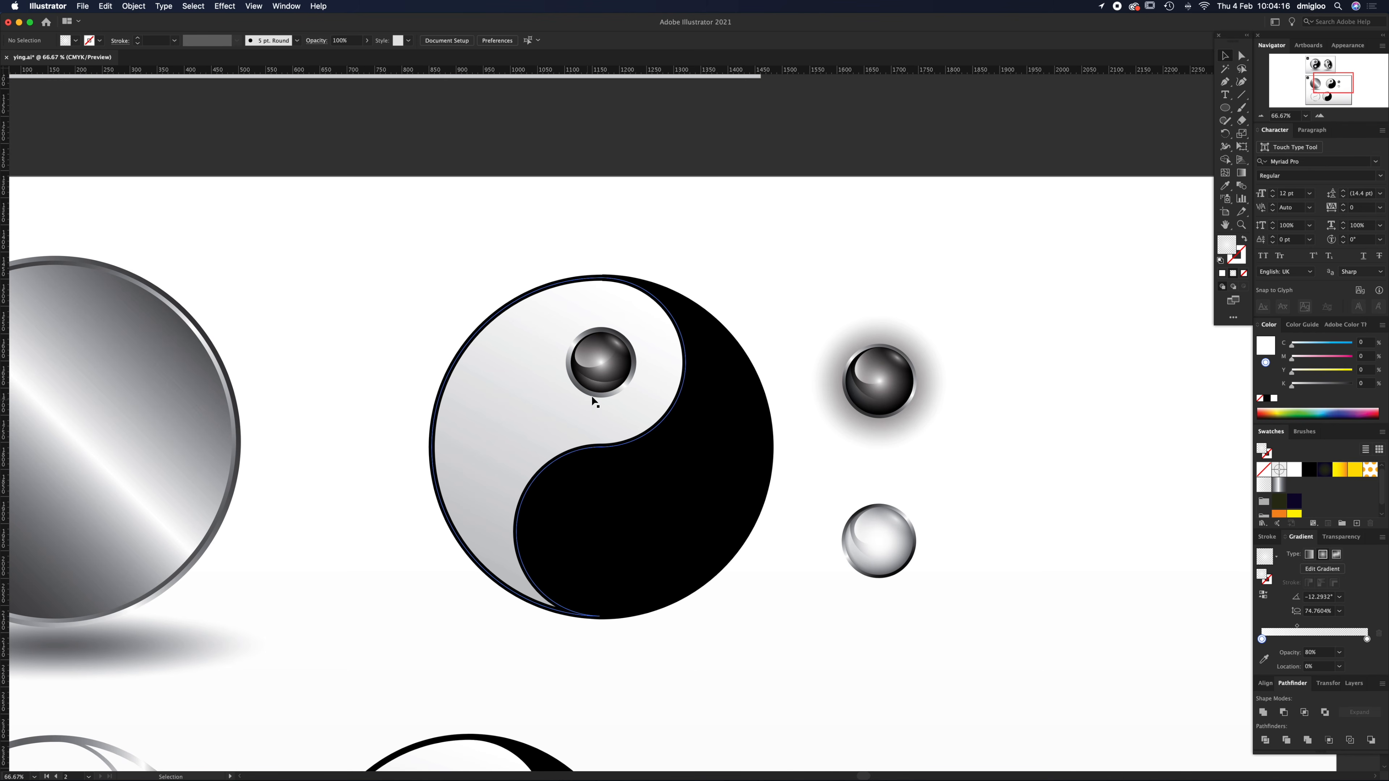
scroll(583, 373, "up", 4)
left_click_drag(595, 151, 725, 288)
key("a")
key("v")
key("super+shift+a")
left_click_drag(673, 251, 567, 412)
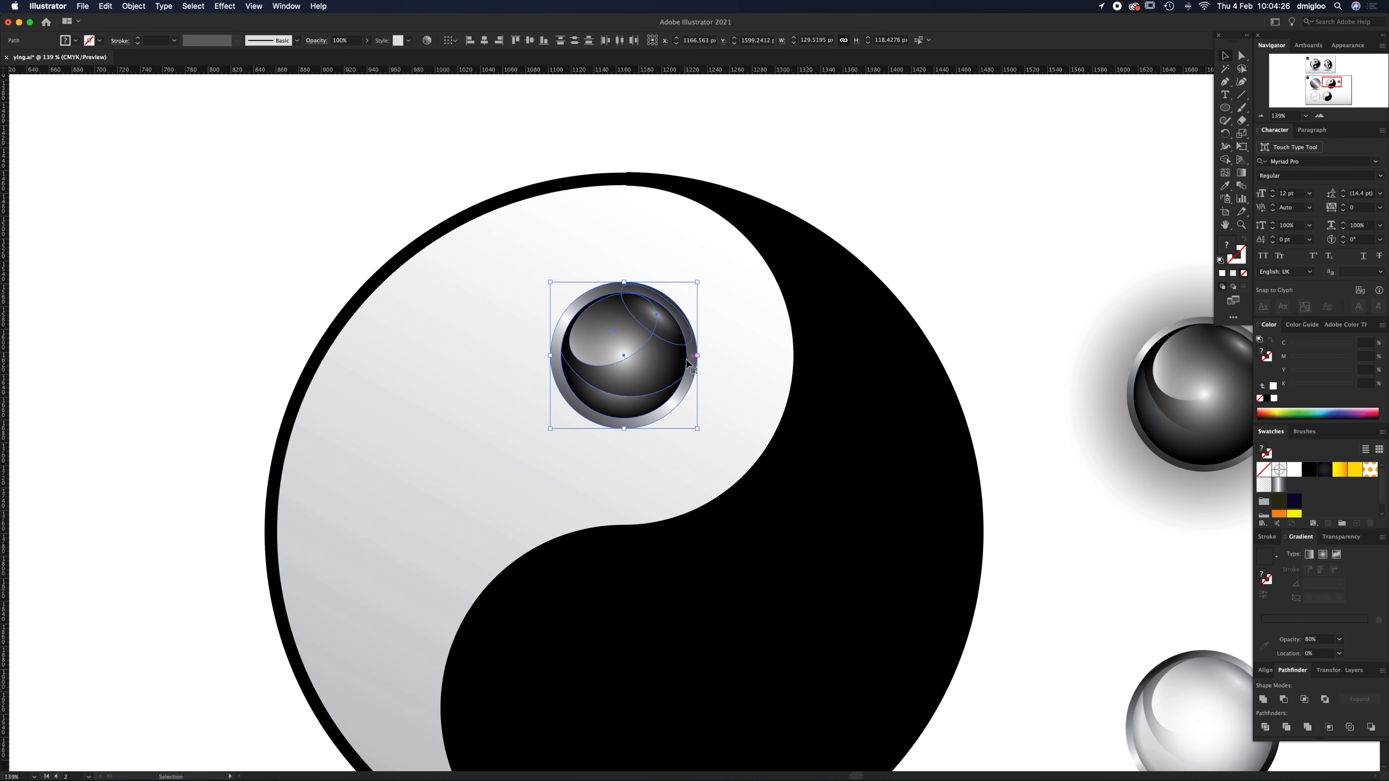
left_click(697, 359, "shift")
left_click_drag(696, 351, 700, 352)
left_click(688, 456)
- Copy the complete dark dot with its ring and highlights straight down into the black half
key("super+minus")
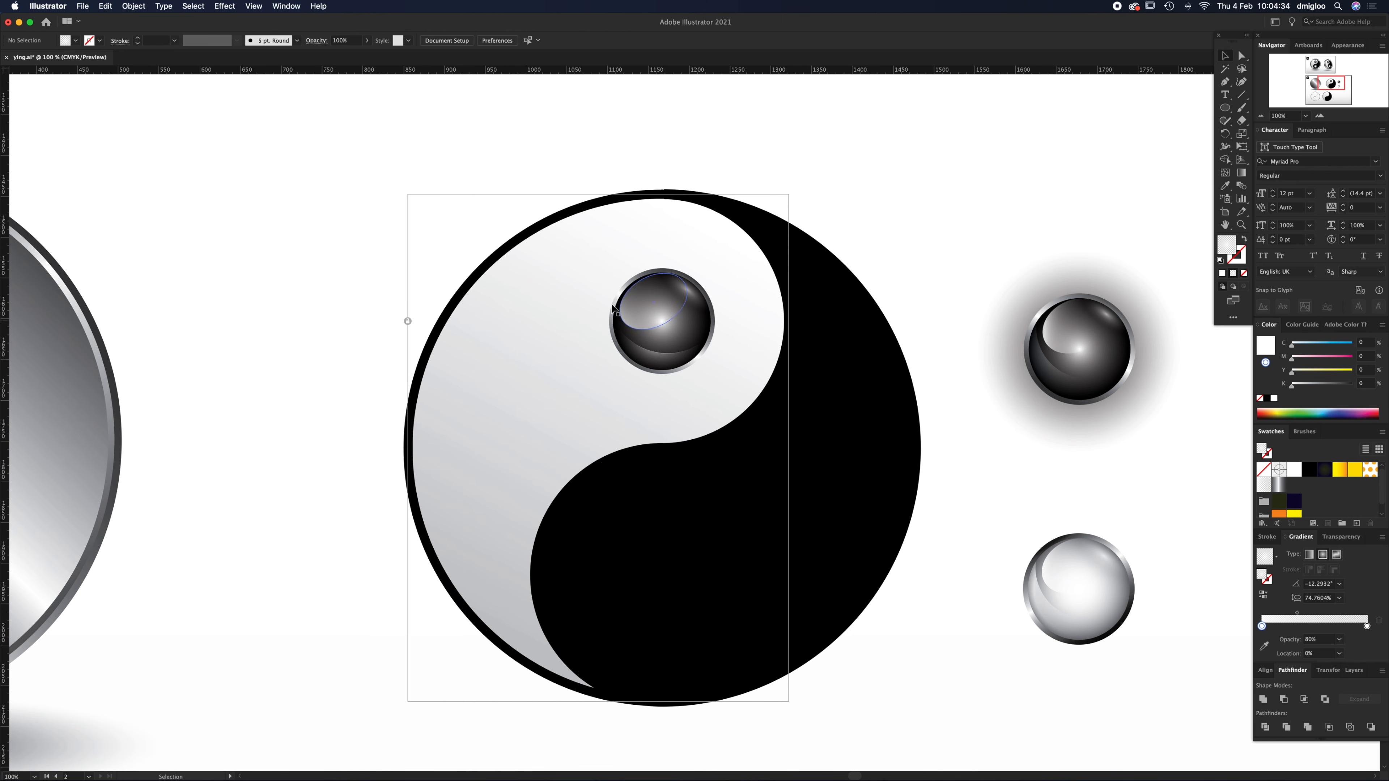
left_click_drag(731, 390, 731, 390)
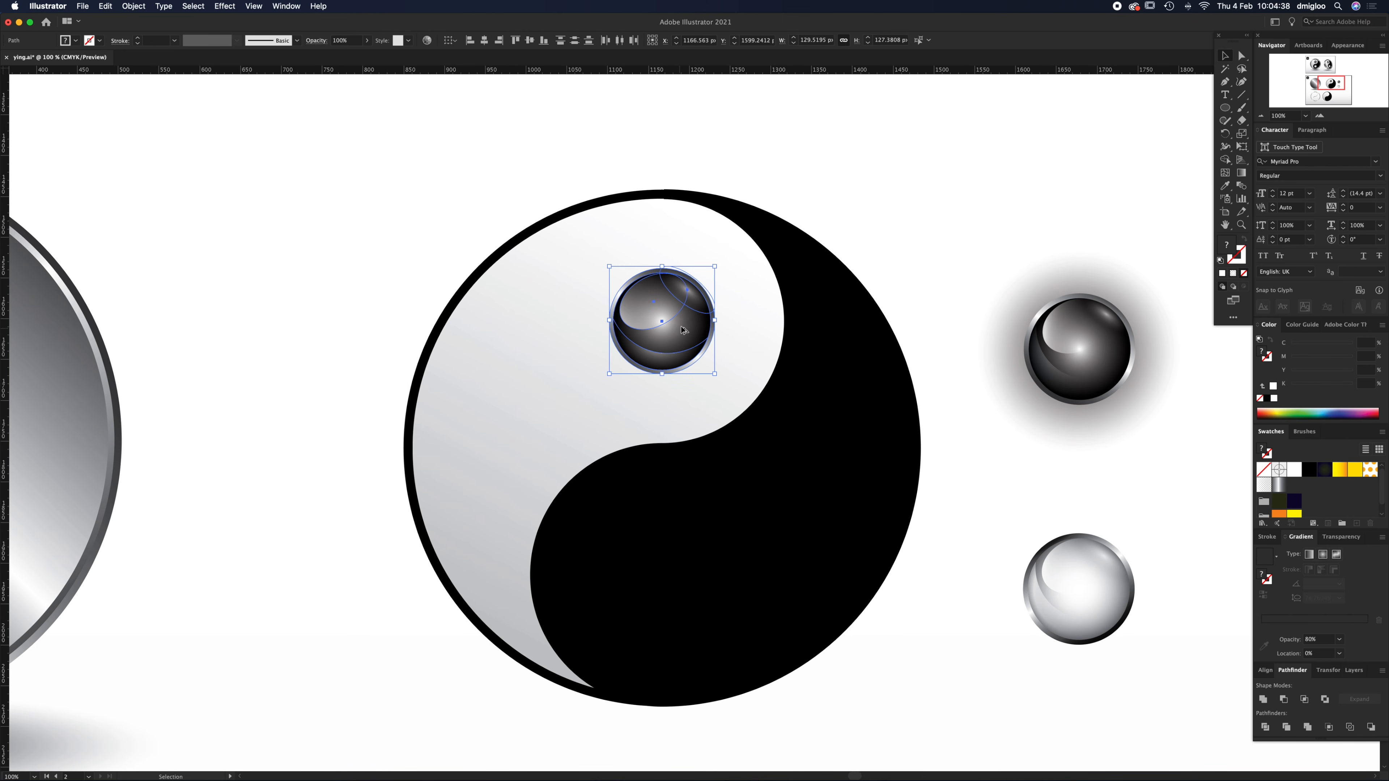
left_click_drag(685, 334, 694, 580)
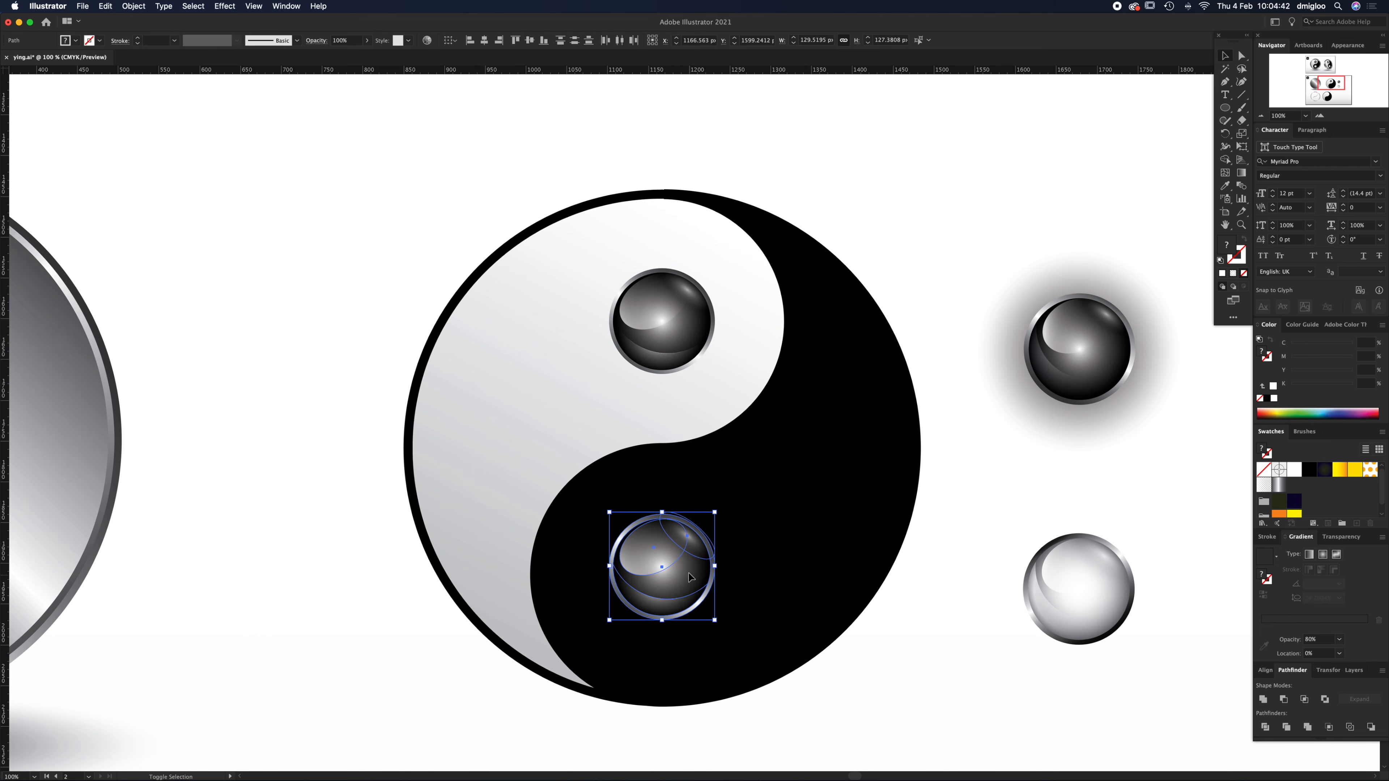
- Give the copied dot's sphere the white-to-grey radial gradient of the light sample sphere
left_click(927, 651)
key("a")
left_click(681, 586)
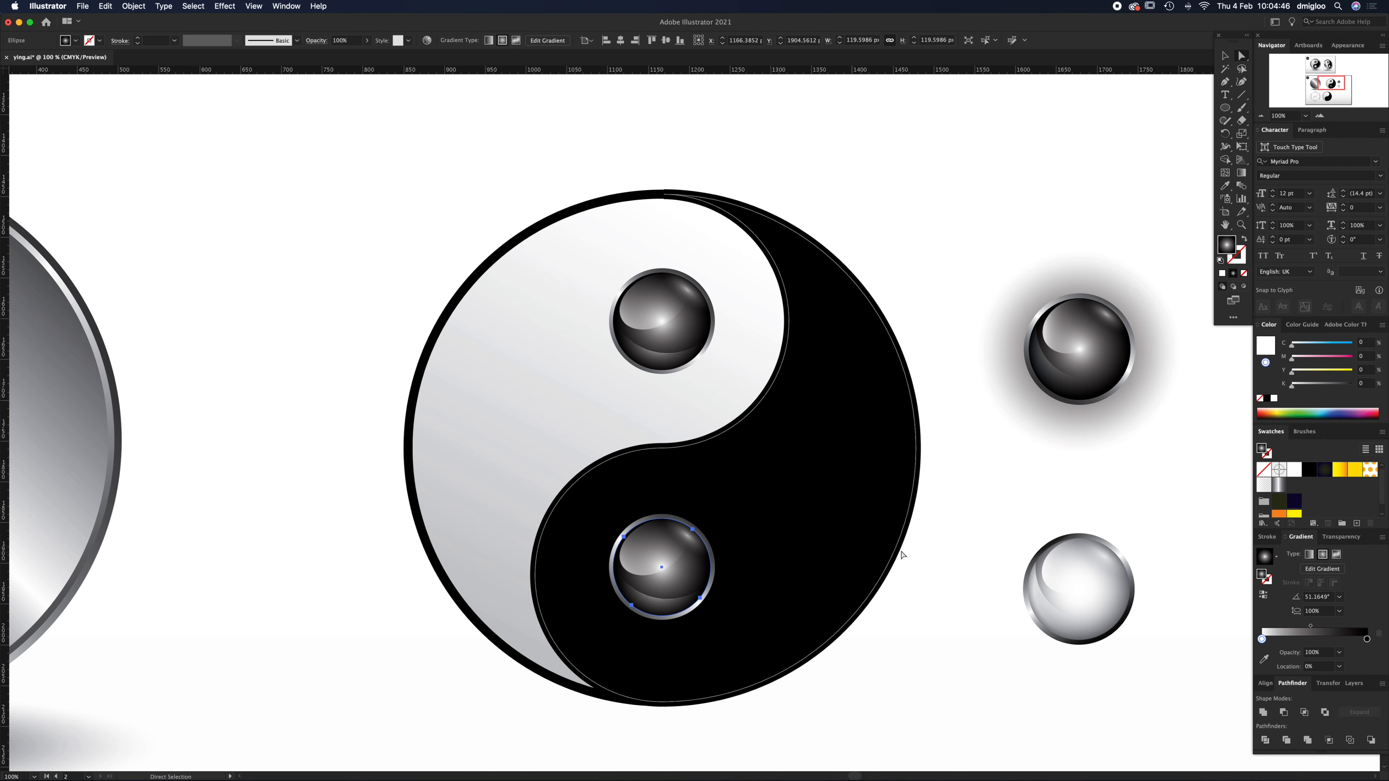
key("i")
left_click(1088, 607)
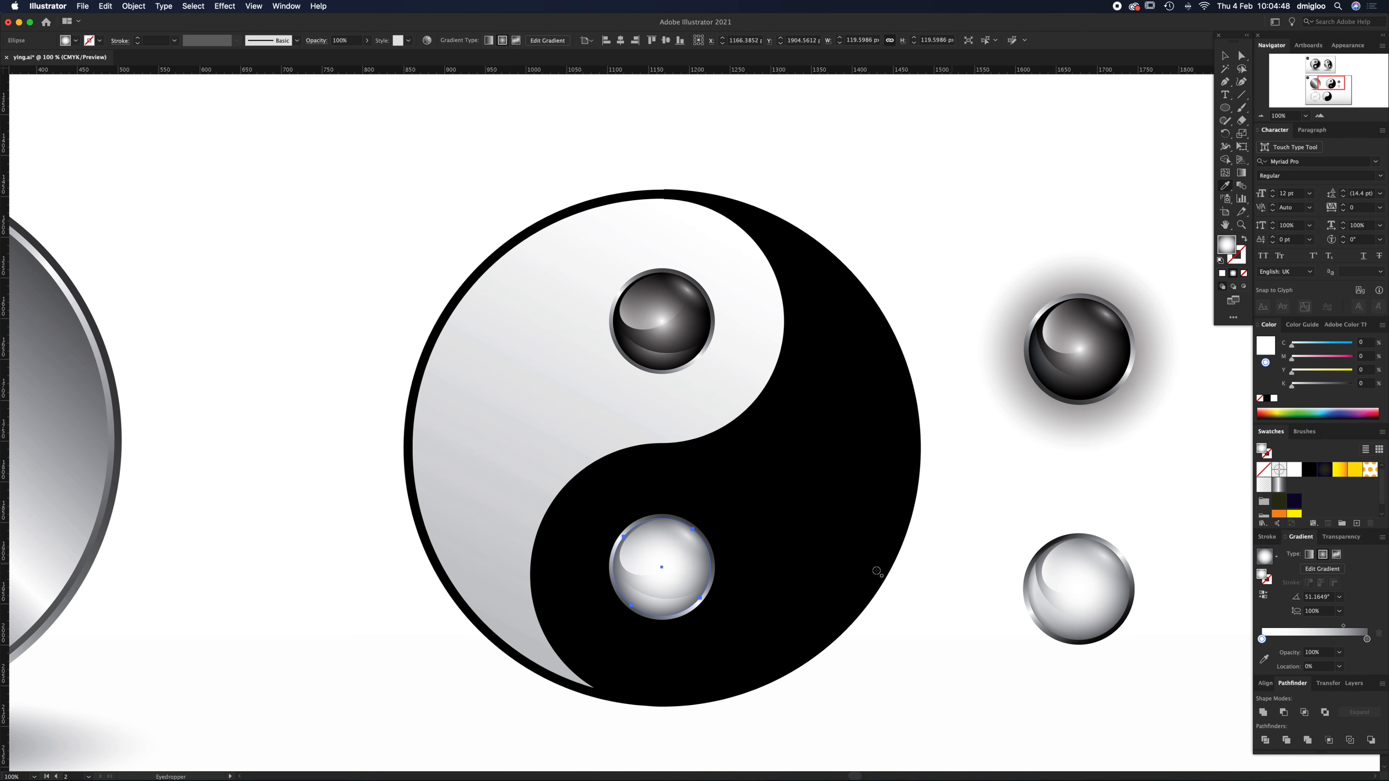
left_click(1368, 640)
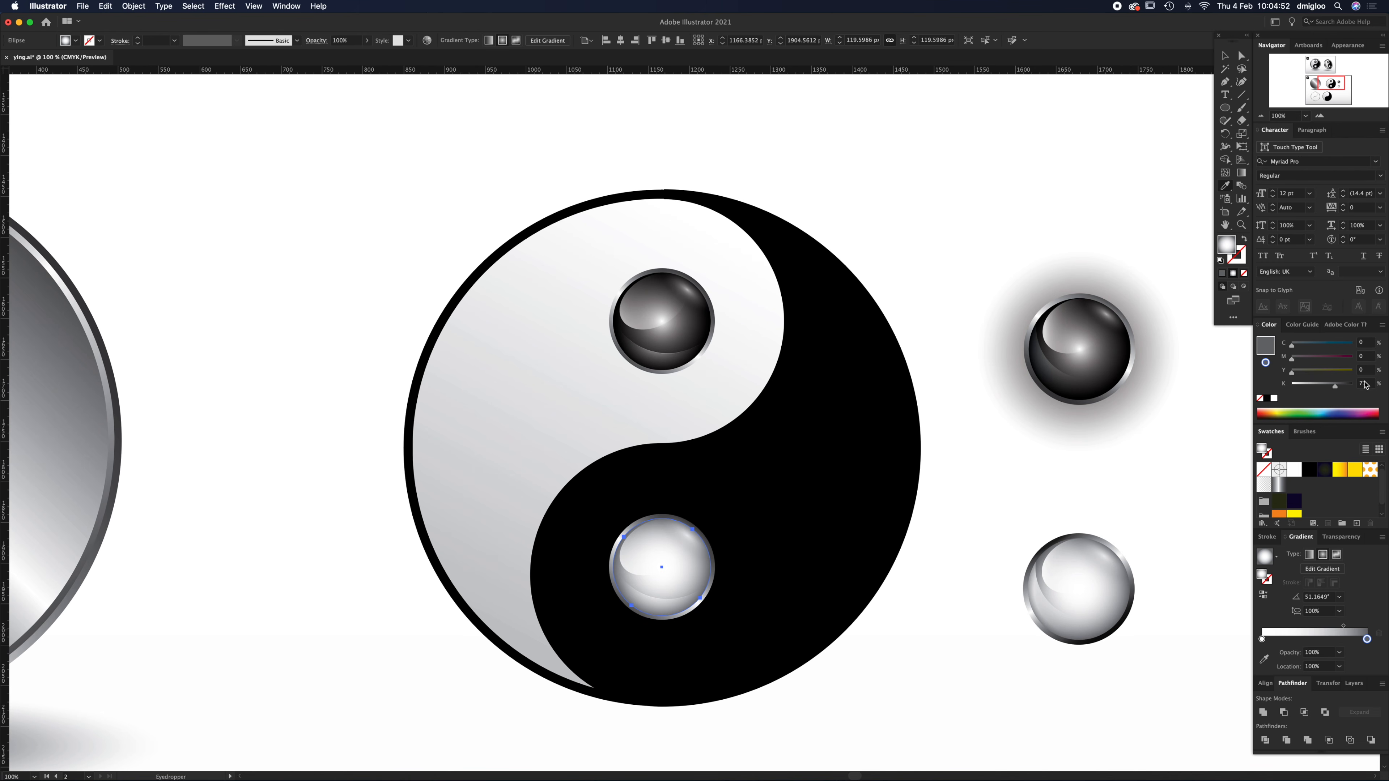
left_click(1343, 627)
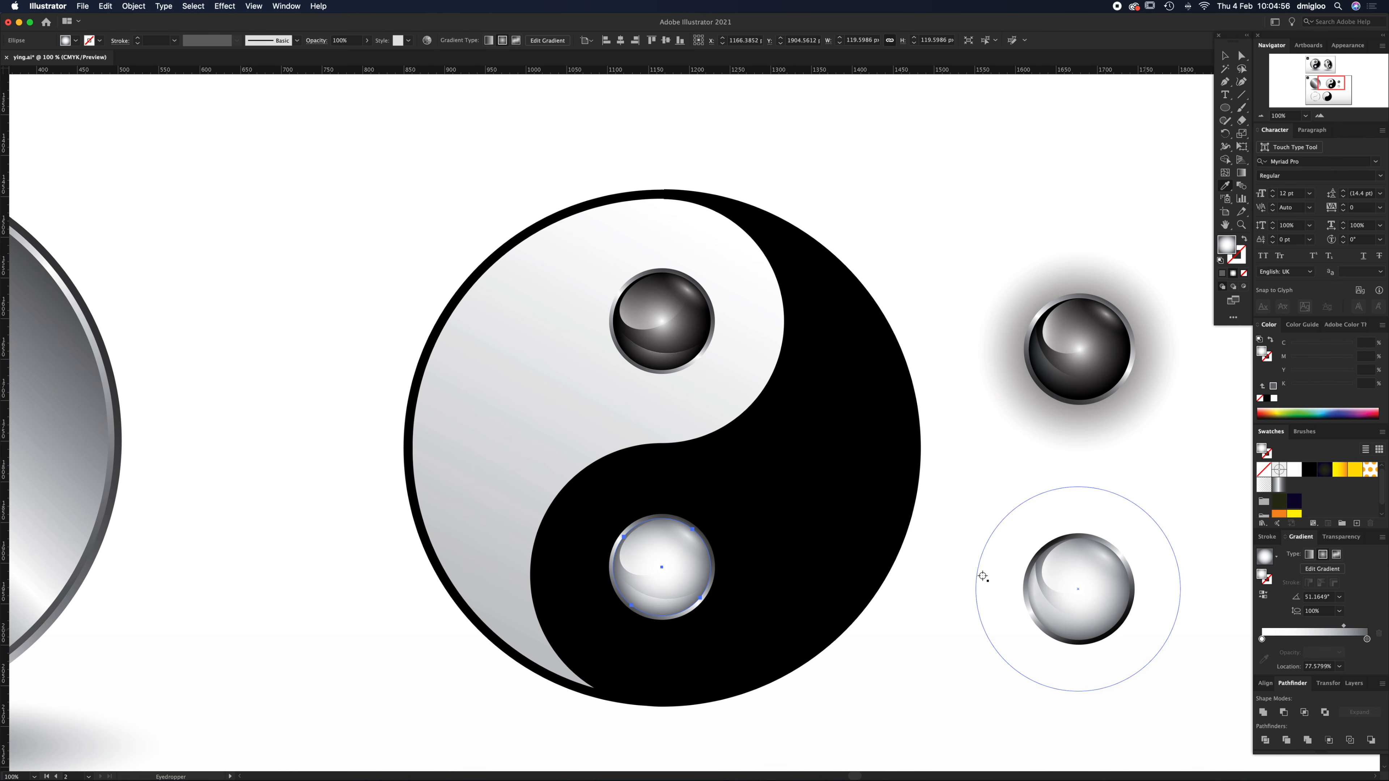
key("v")
left_click(952, 569)
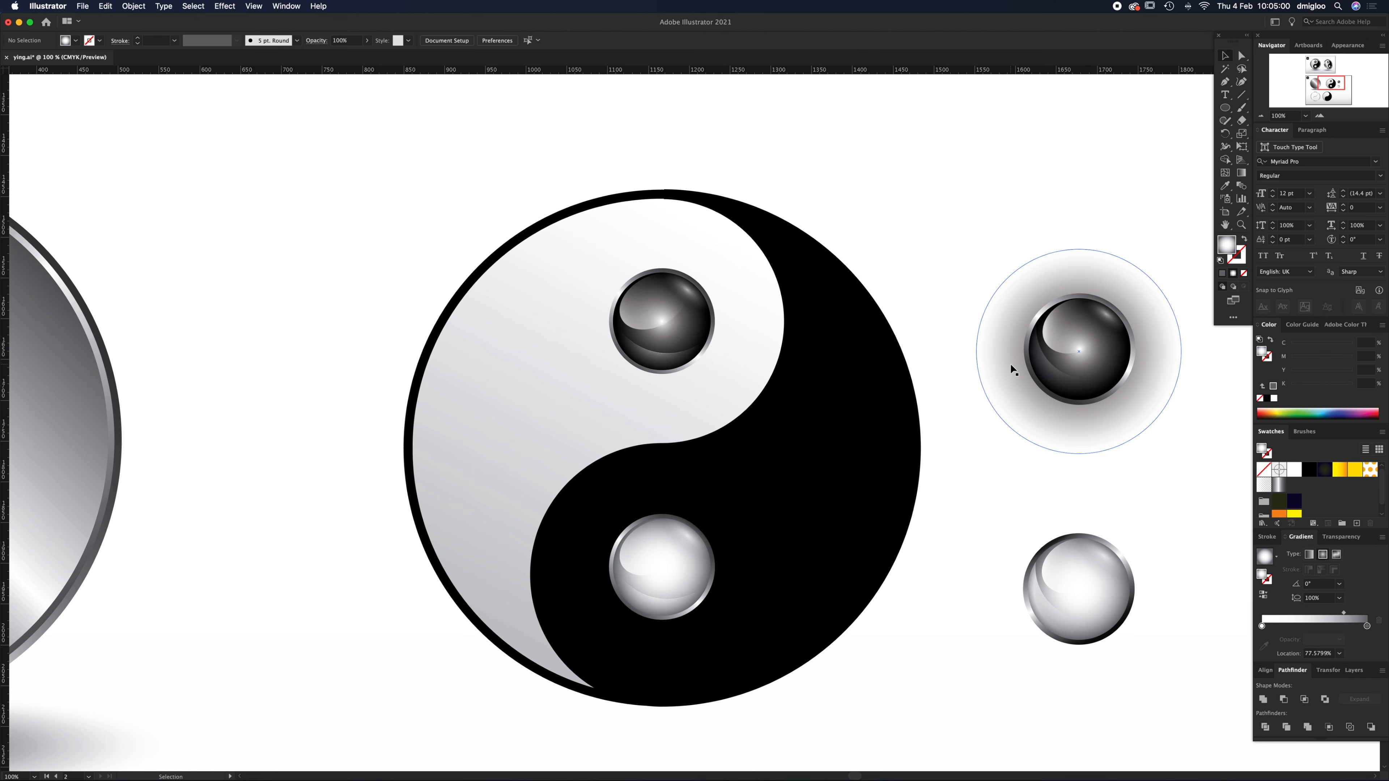
left_click_drag(1076, 416, 967, 316)
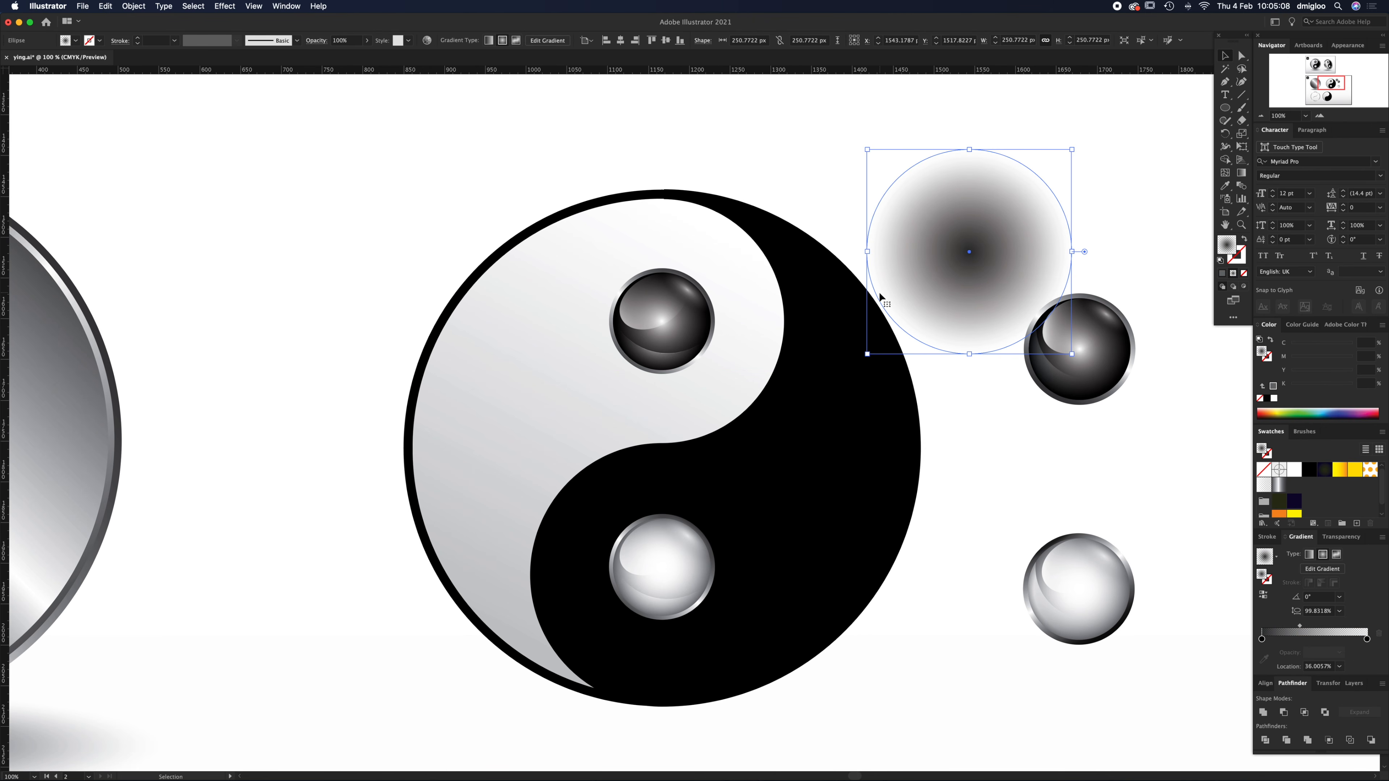
left_click_drag(881, 297, 989, 397)
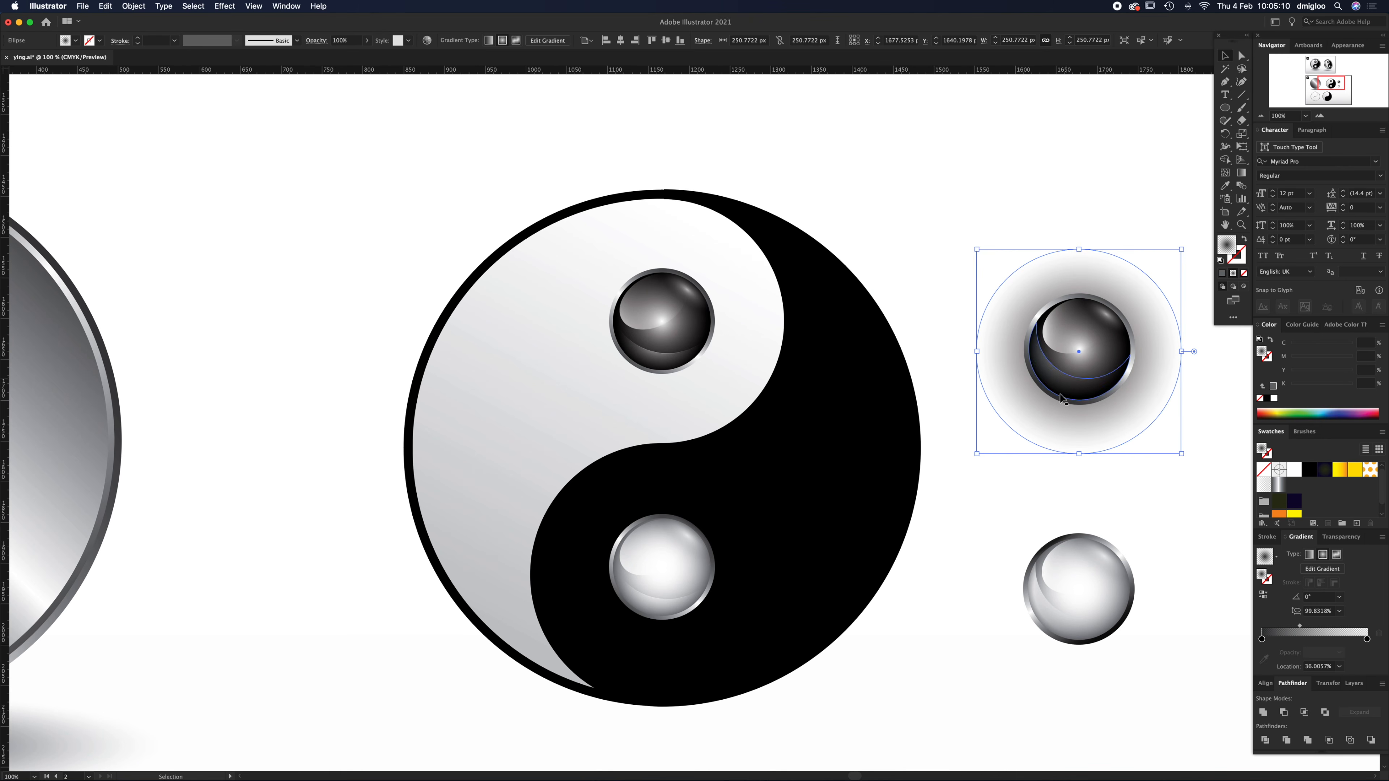
left_click_drag(1095, 418, 694, 385)
key("super+z")
left_click(719, 319)
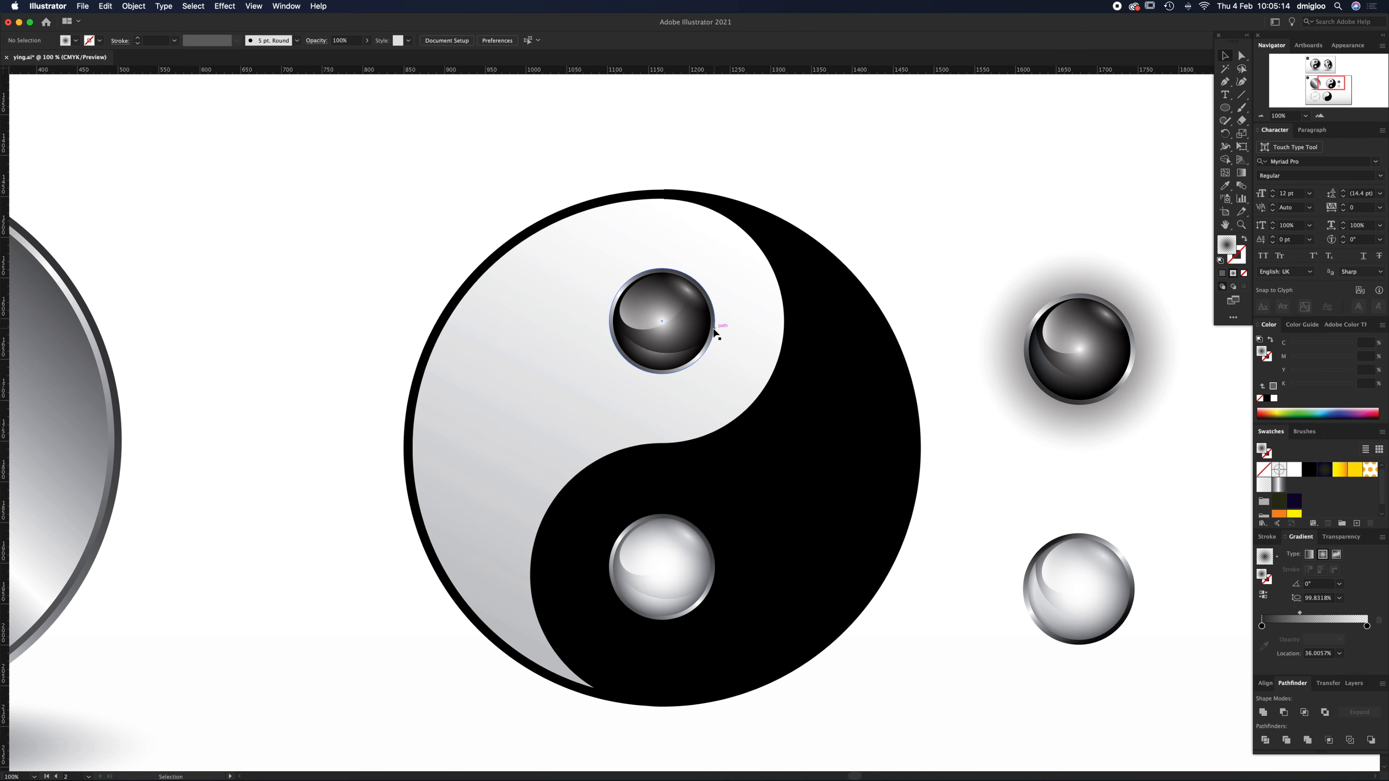
- Duplicate the upper dot's metallic ring circle in front and enlarge the copy from its centre to about 228 px in diameter
left_click(712, 325)
key("super+shift+]")
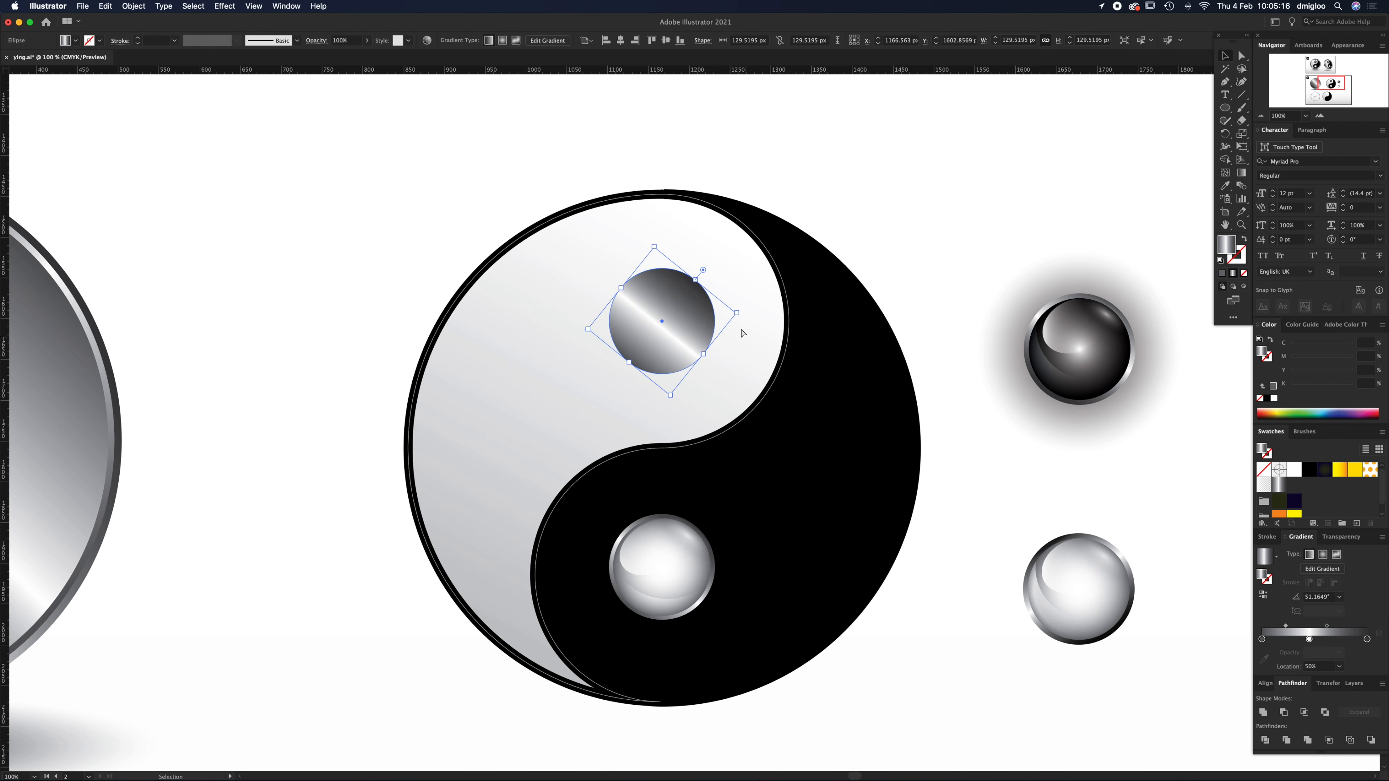
left_click_drag(737, 312, 792, 307)
- Fill the enlarged circle with the fading dark radial gradient sampled from the glow around the dark sample sphere
key("i")
left_click(1005, 323)
key("v")
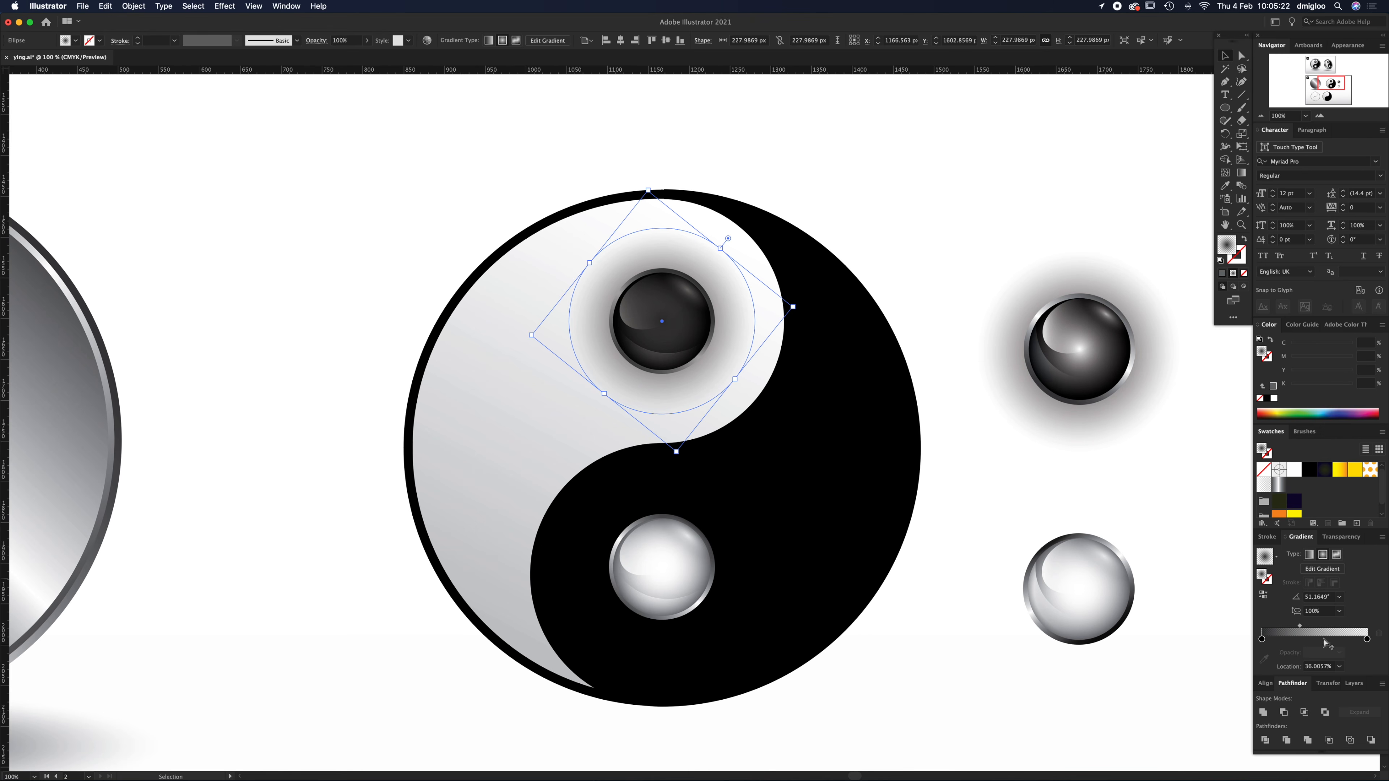
left_click(1262, 639)
left_click(1367, 639)
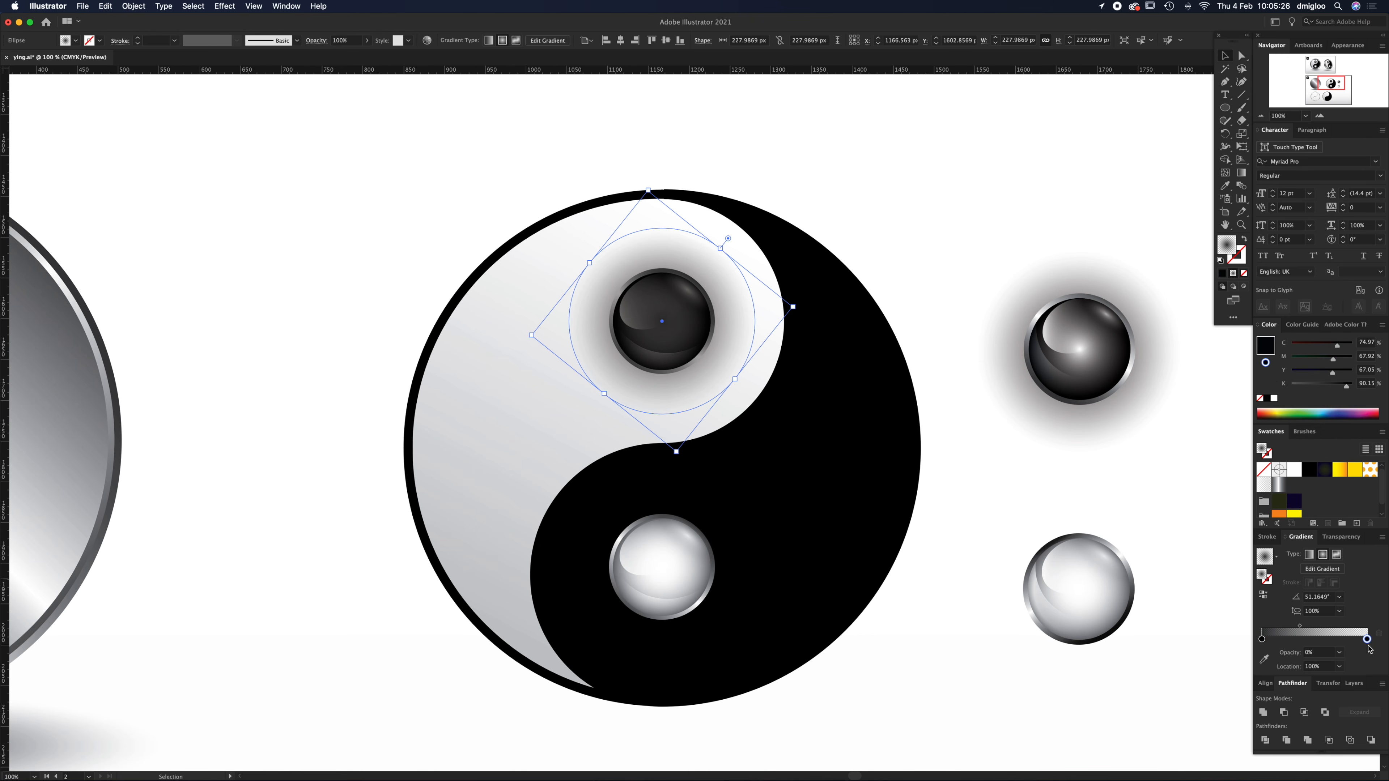
- Send the fading dark glow circle behind the upper dot's ring, sphere and highlights
left_click(1262, 640)
left_click(965, 241)
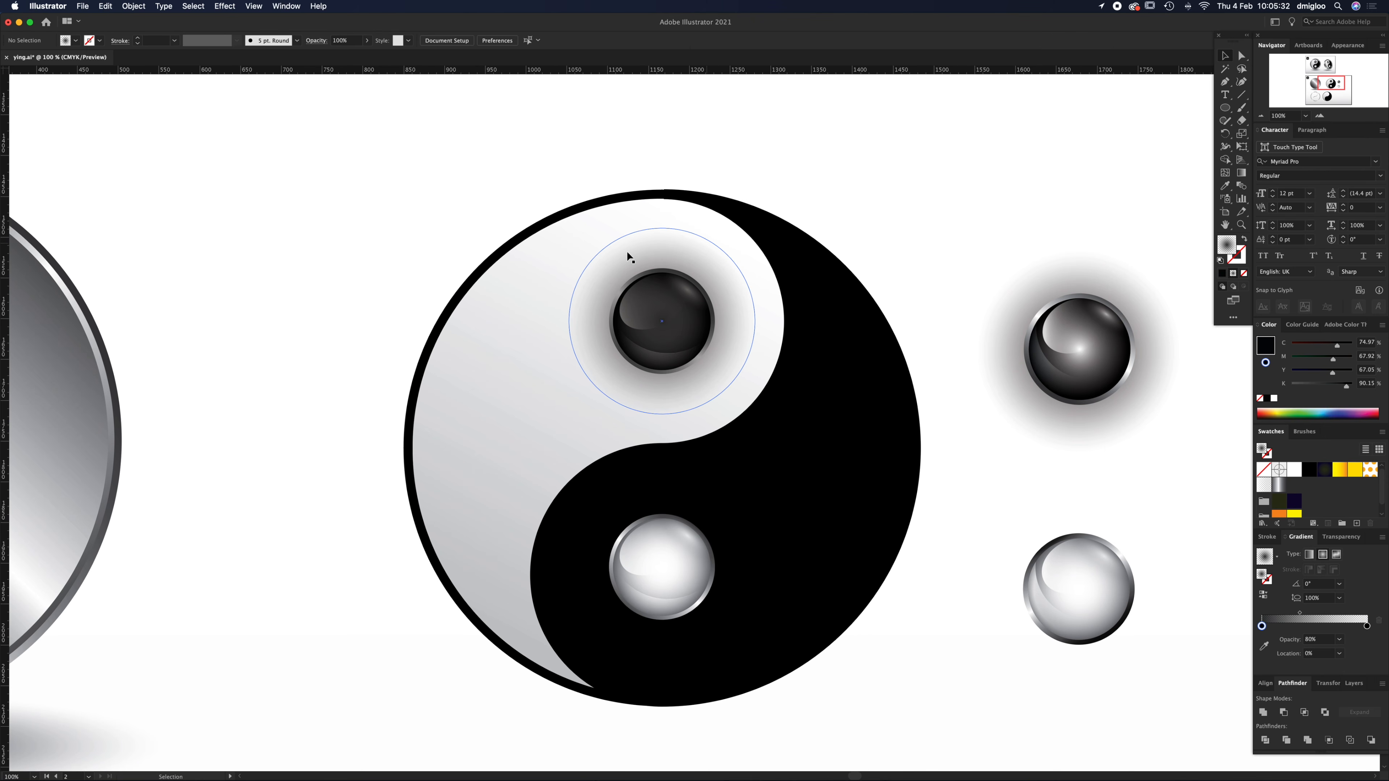
left_click_drag(716, 371, 623, 455)
key("super+z")
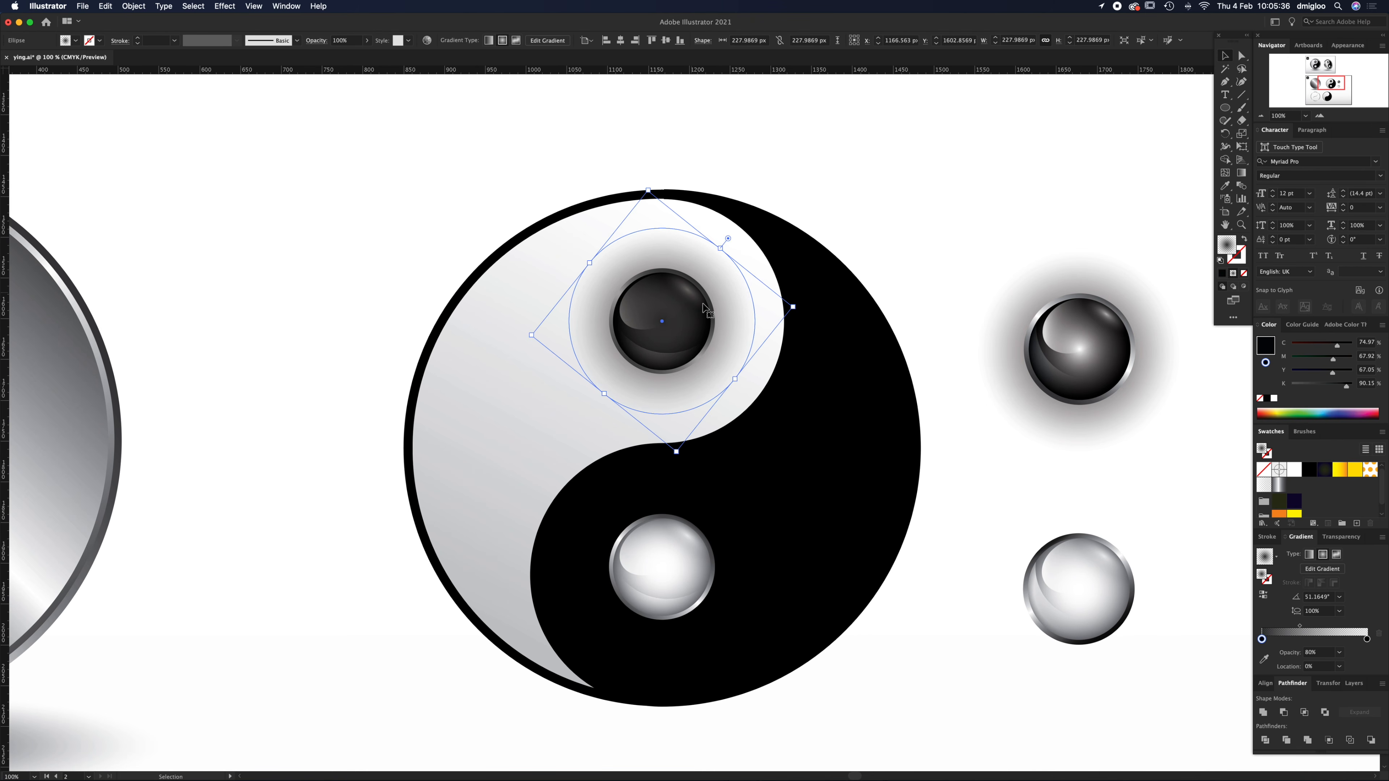
key("a")
key("v")
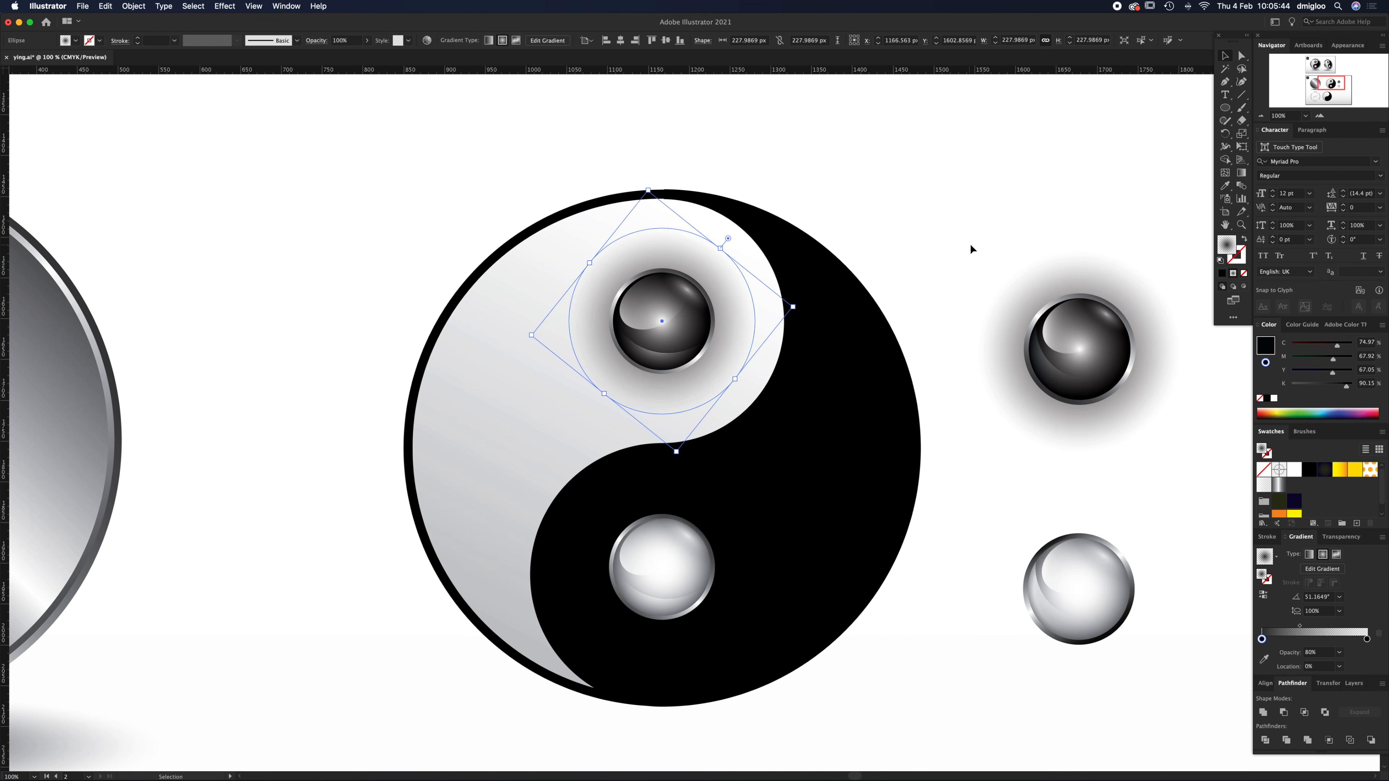
left_click(970, 246)
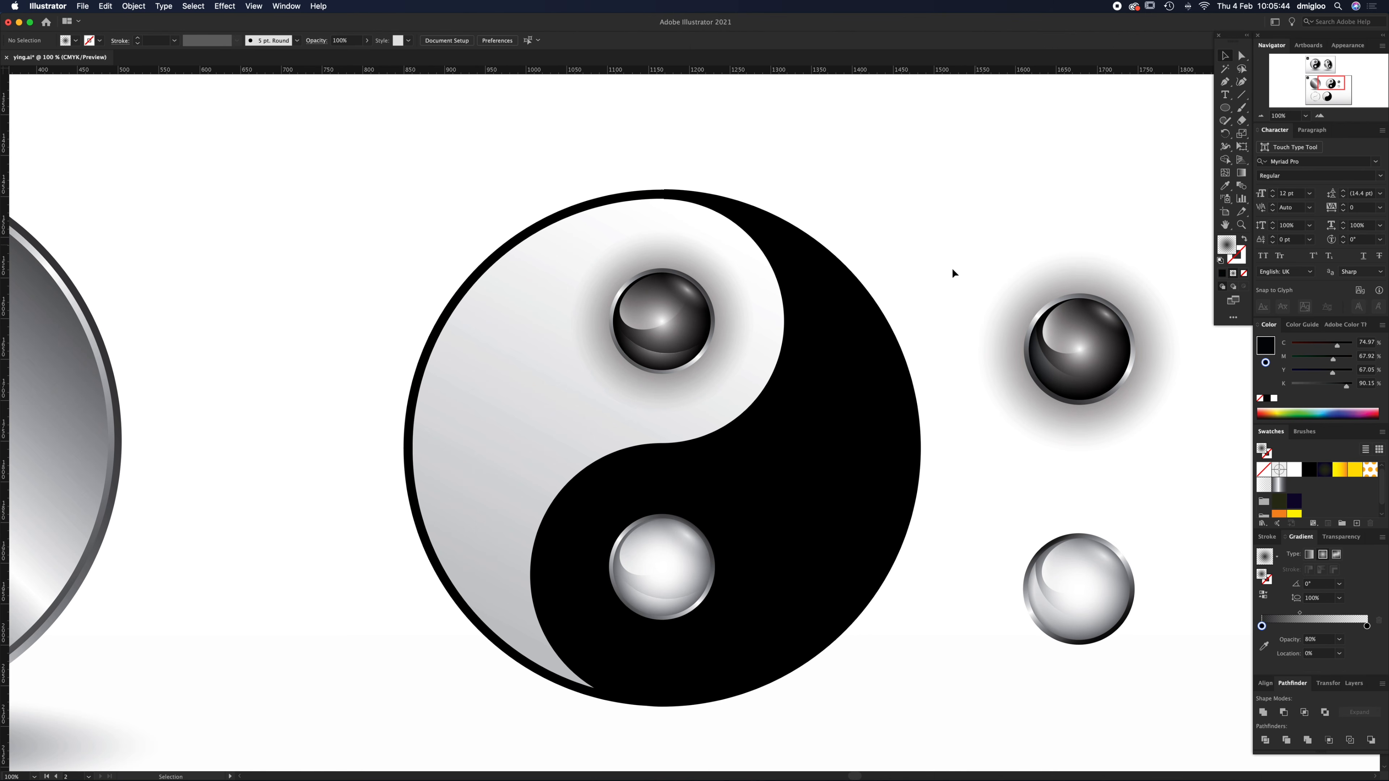
- Copy the dark glow circle straight down around the light dot and recolour both of its gradient's stops white
left_click(722, 350)
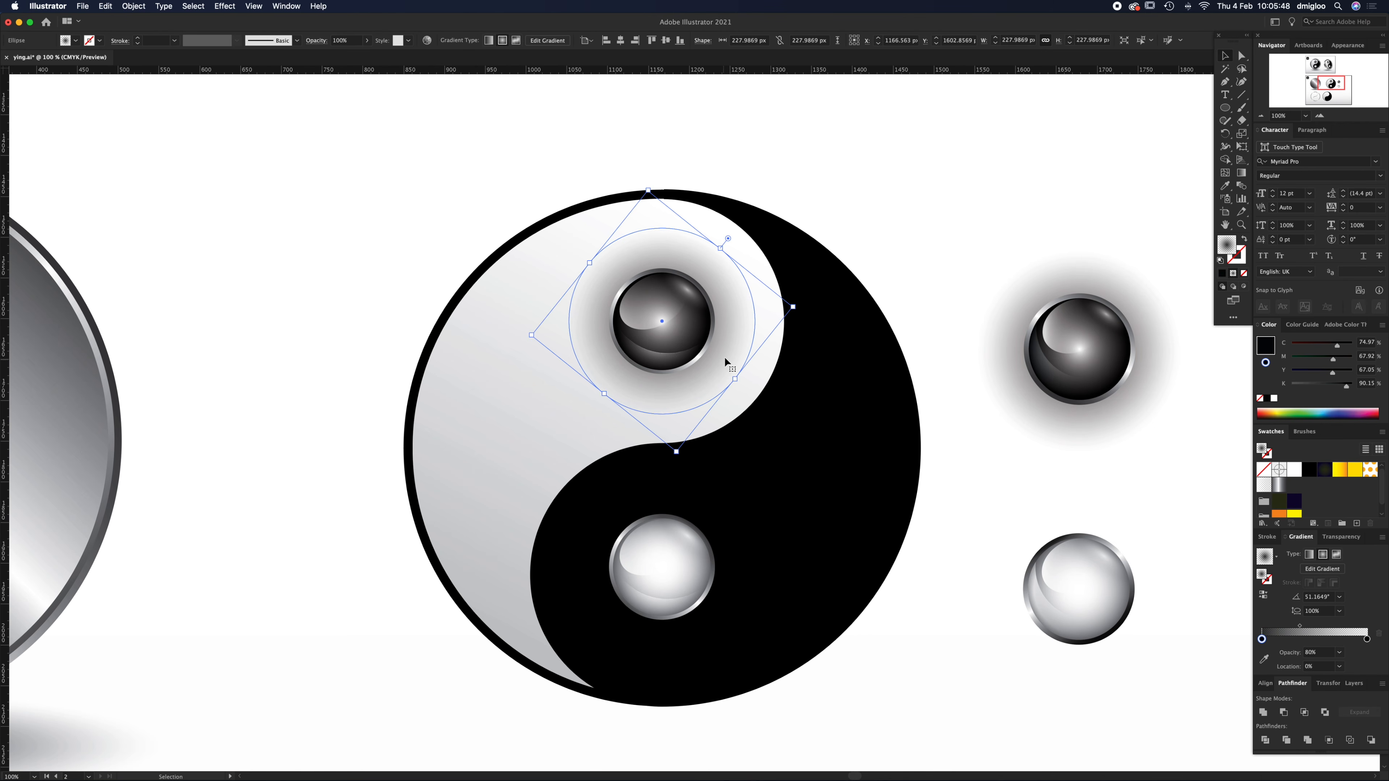
left_click_drag(724, 352, 729, 598)
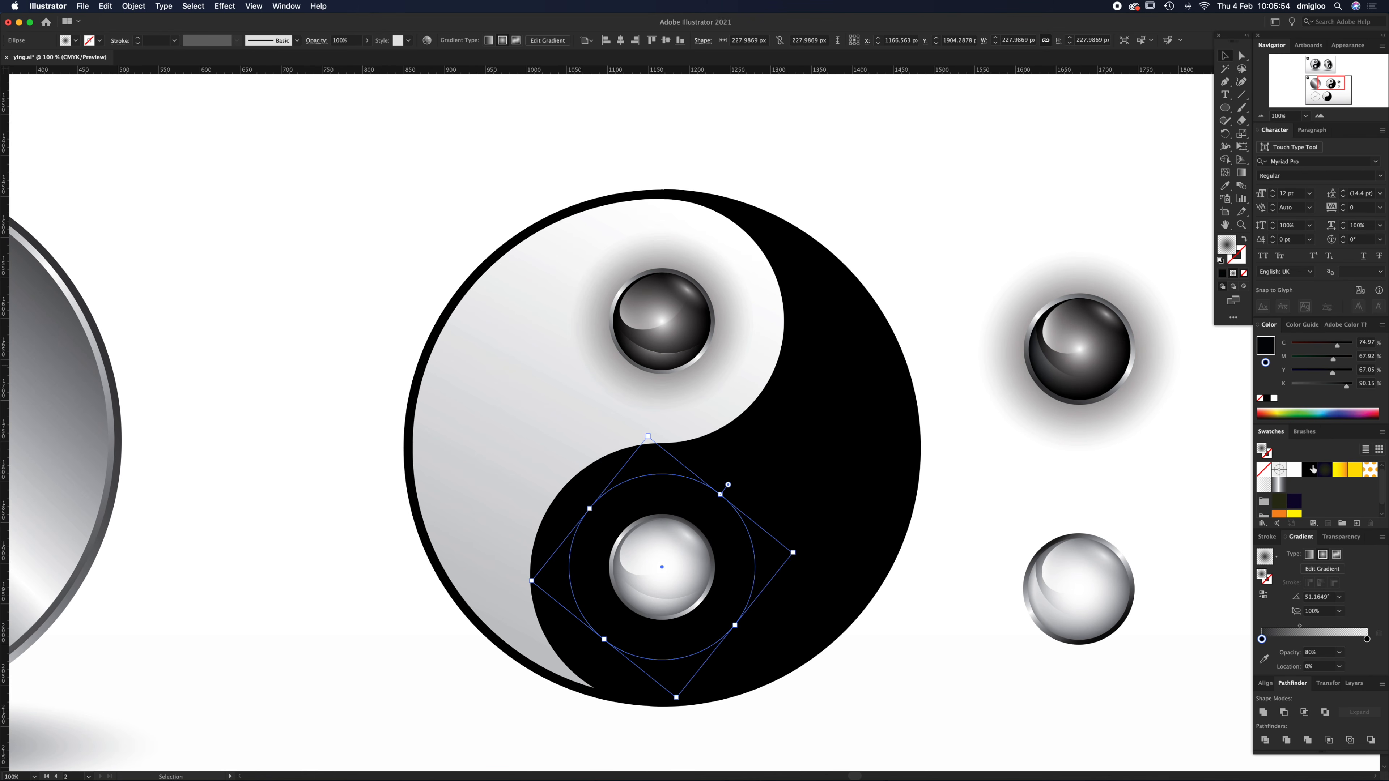
left_click_drag(1295, 475, 1272, 641)
left_click_drag(1294, 469, 1372, 638)
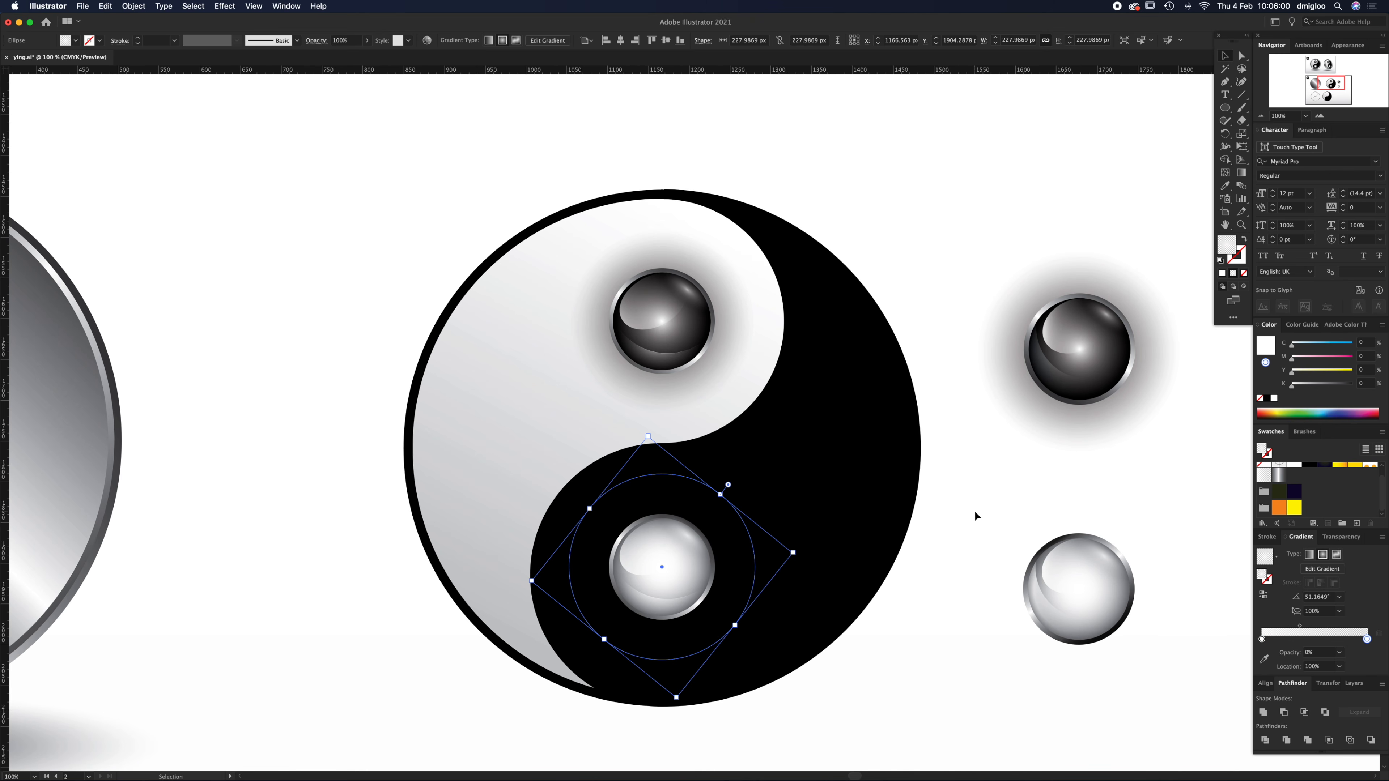
key("a")
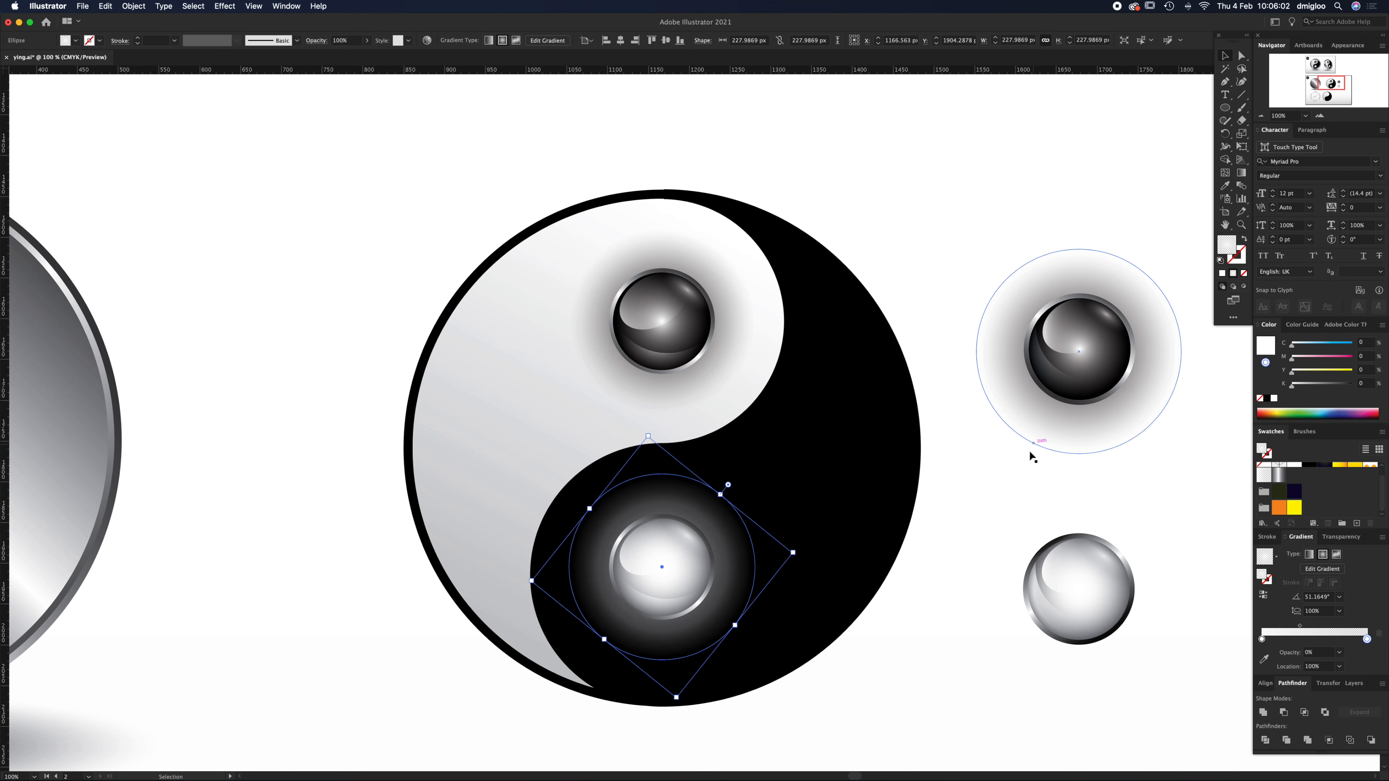
key("super+h")
left_click(987, 501)
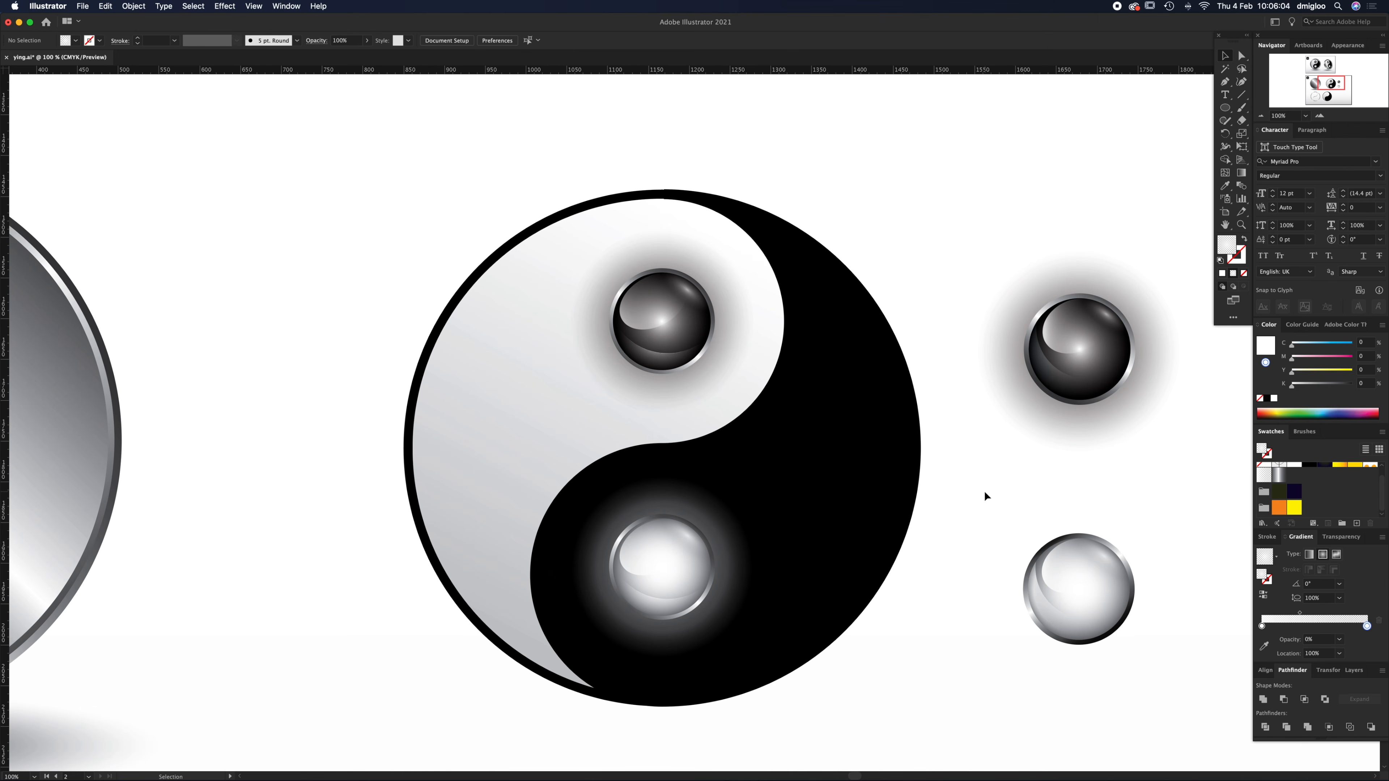
- Delete the dark and light sample spheres beside the emblem
key("z")
key("super+minus")
key("v")
left_click_drag(871, 212, 952, 555)
key("Delete")
key("z")
left_click(659, 549, "alt")
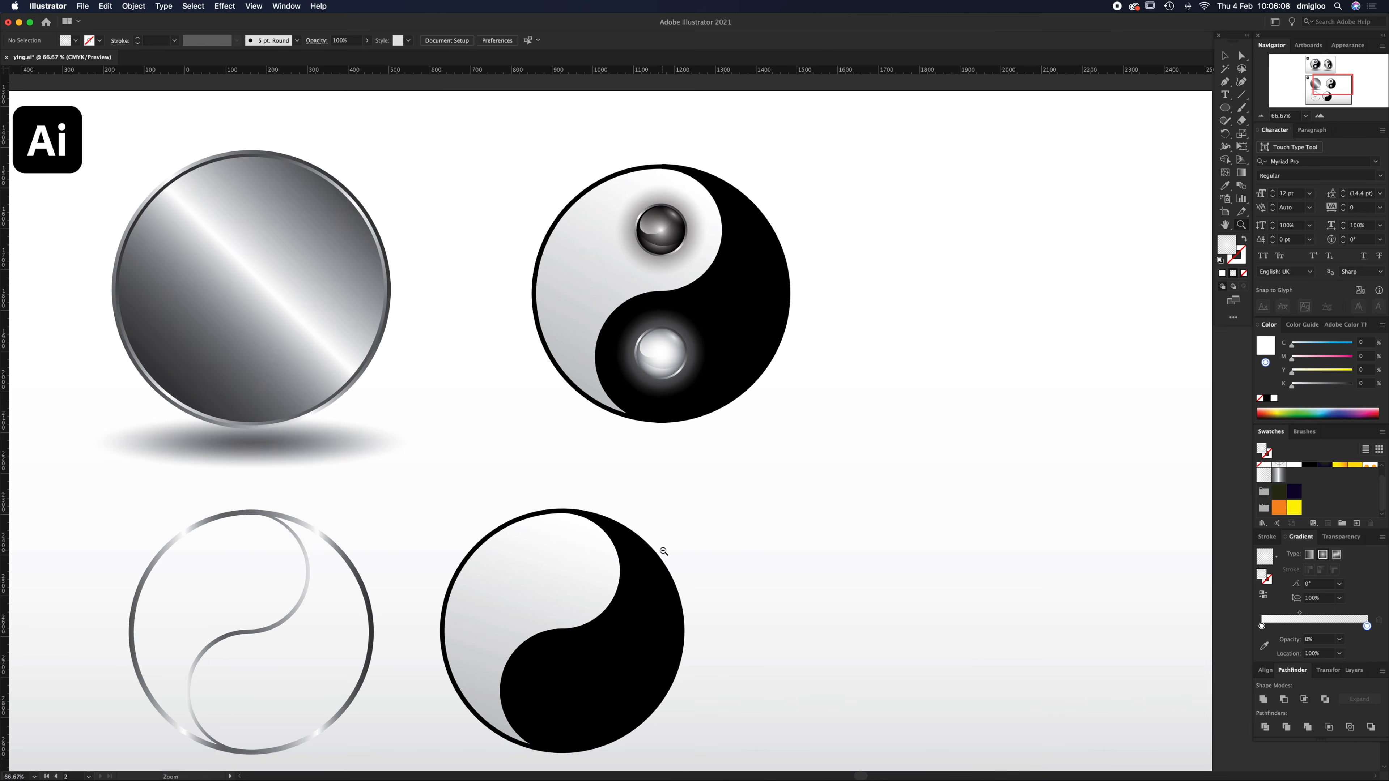
left_click_drag(558, 552, 688, 479)
key("v")
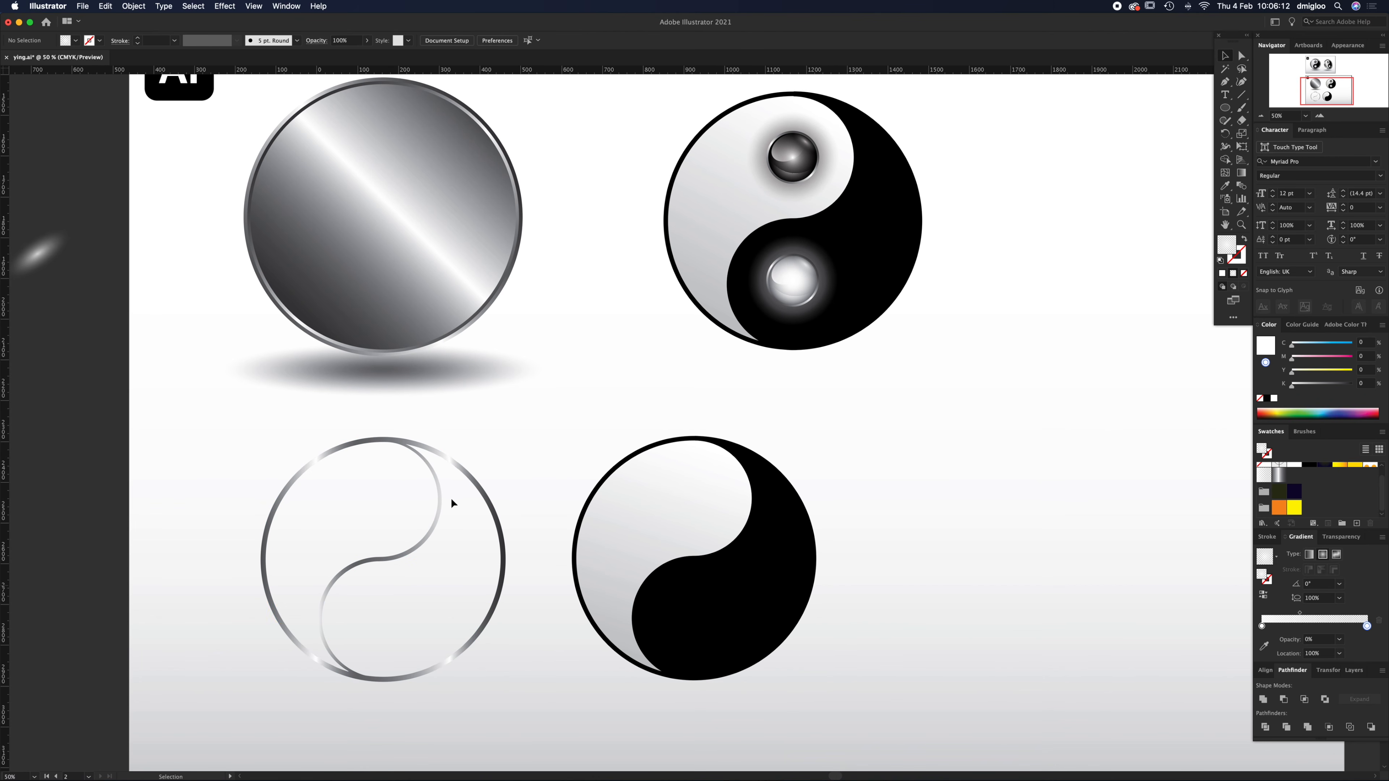
left_click_drag(596, 388, 566, 480)
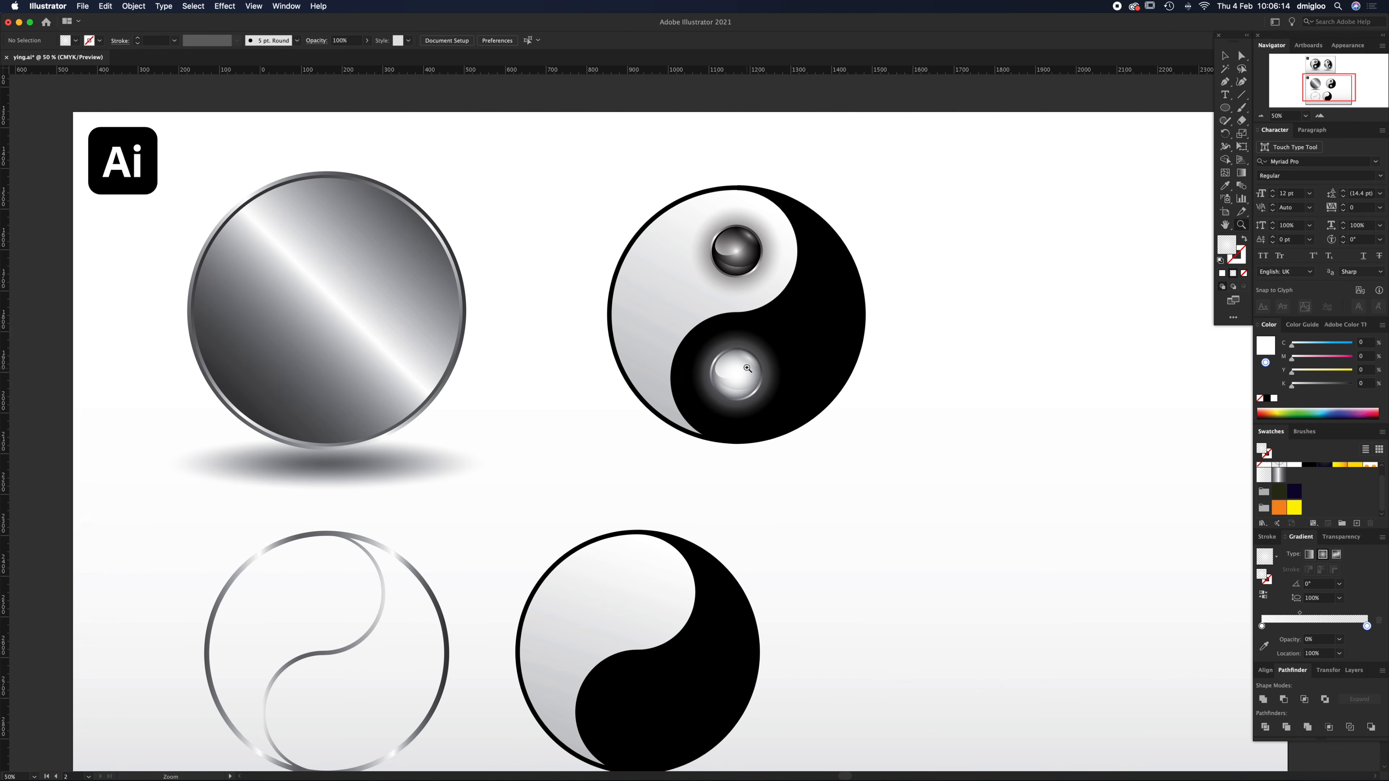
left_click(749, 370, "super")
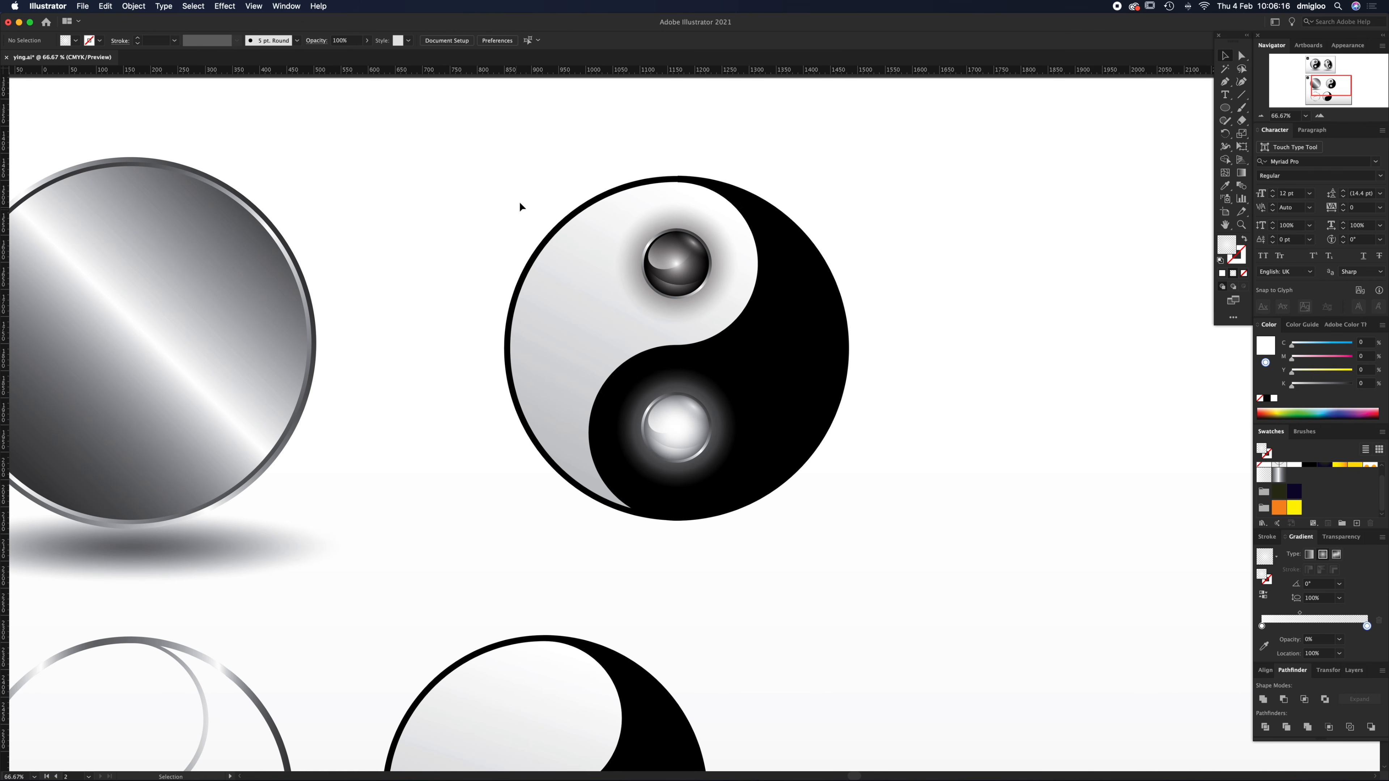
left_click_drag(493, 166, 899, 563)
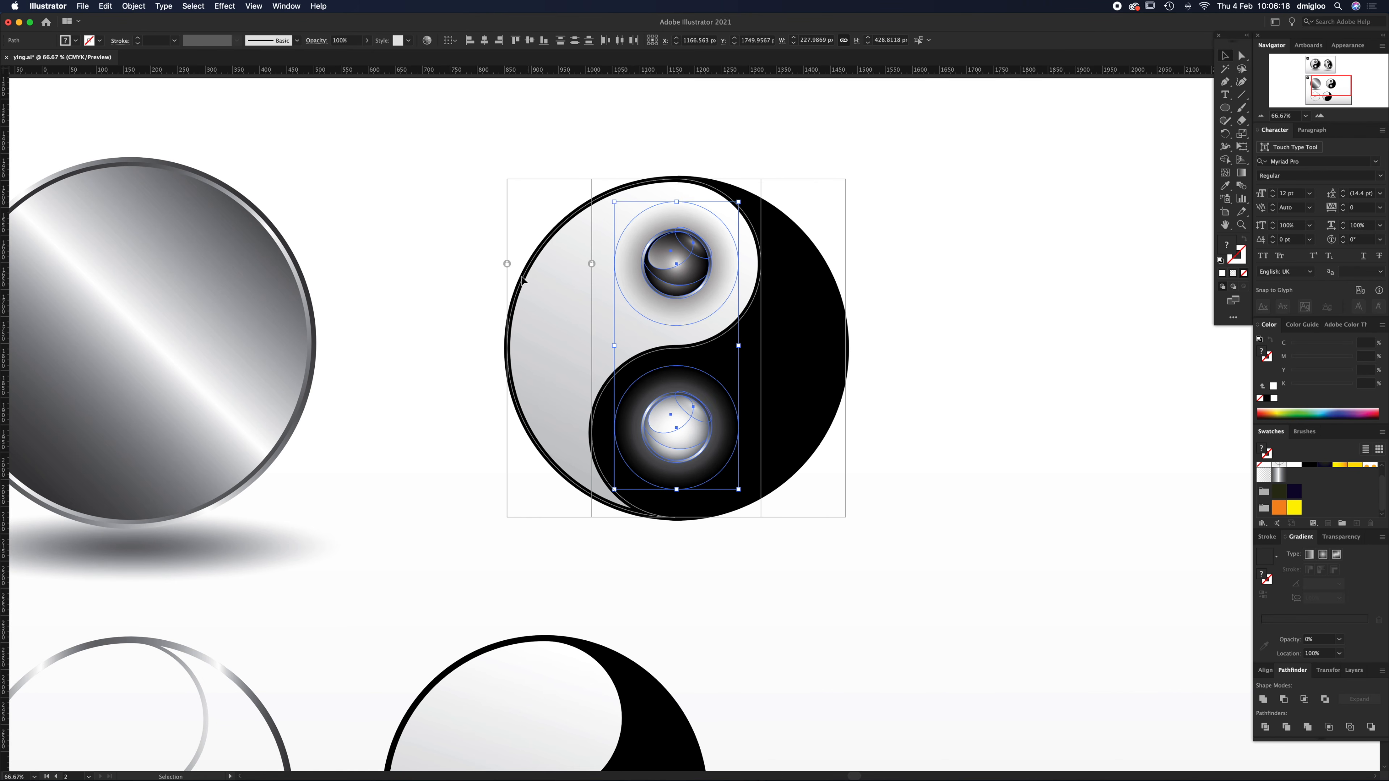
left_click(507, 262, "shift")
left_click_drag(462, 171, 924, 558)
left_click(604, 266, "shift")
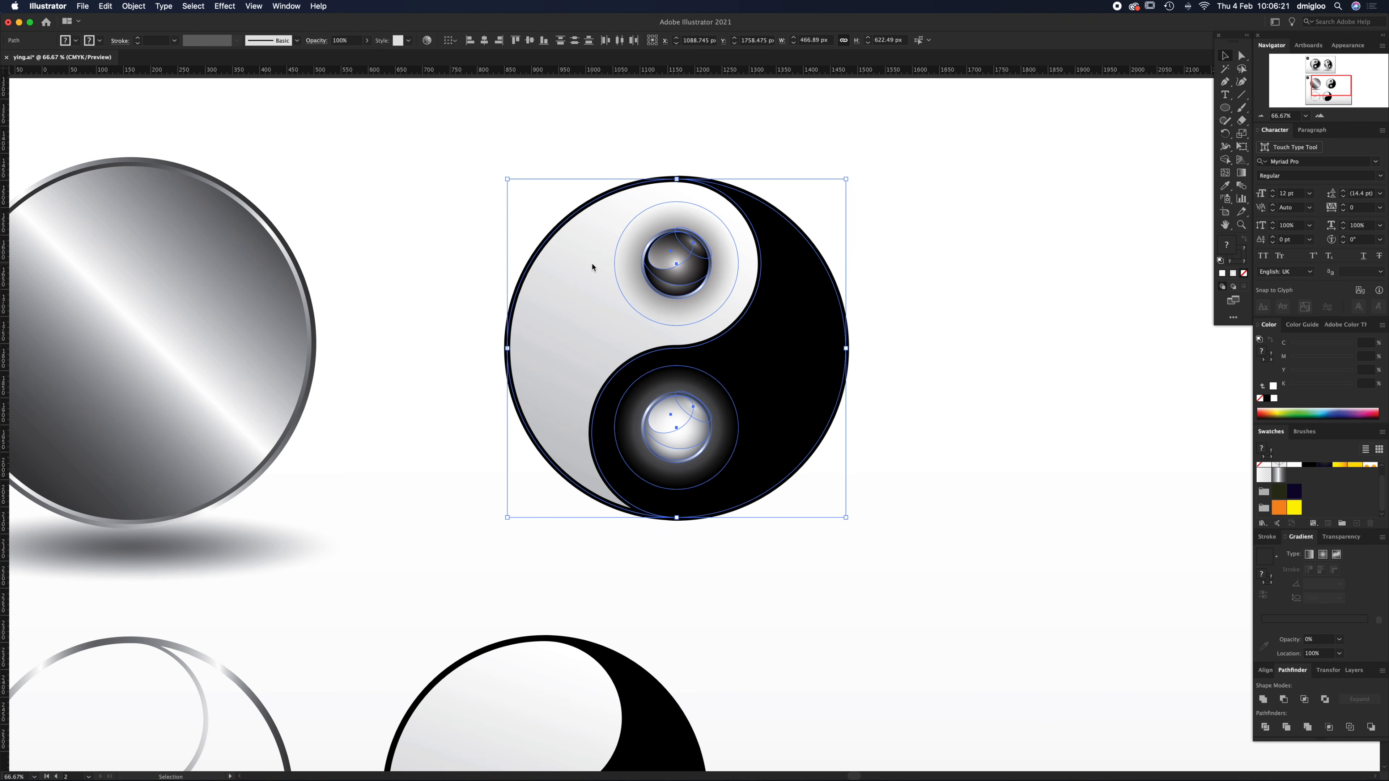
left_click(937, 276)
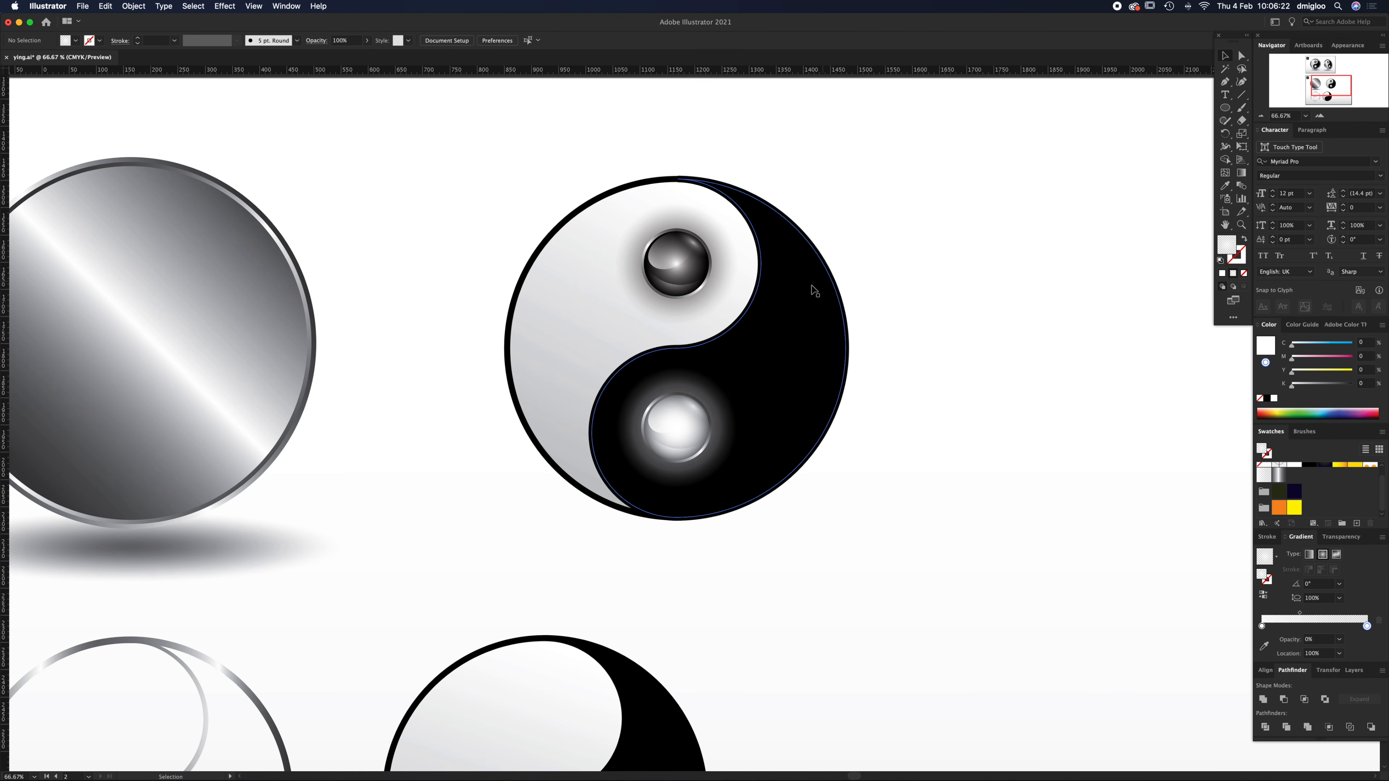
- Duplicate the emblem's light and black halves in front of the artwork and remove the fill from the copies
left_click(801, 306)
left_click(560, 343, "shift")
key("a")
key("shift+super+bracketright")
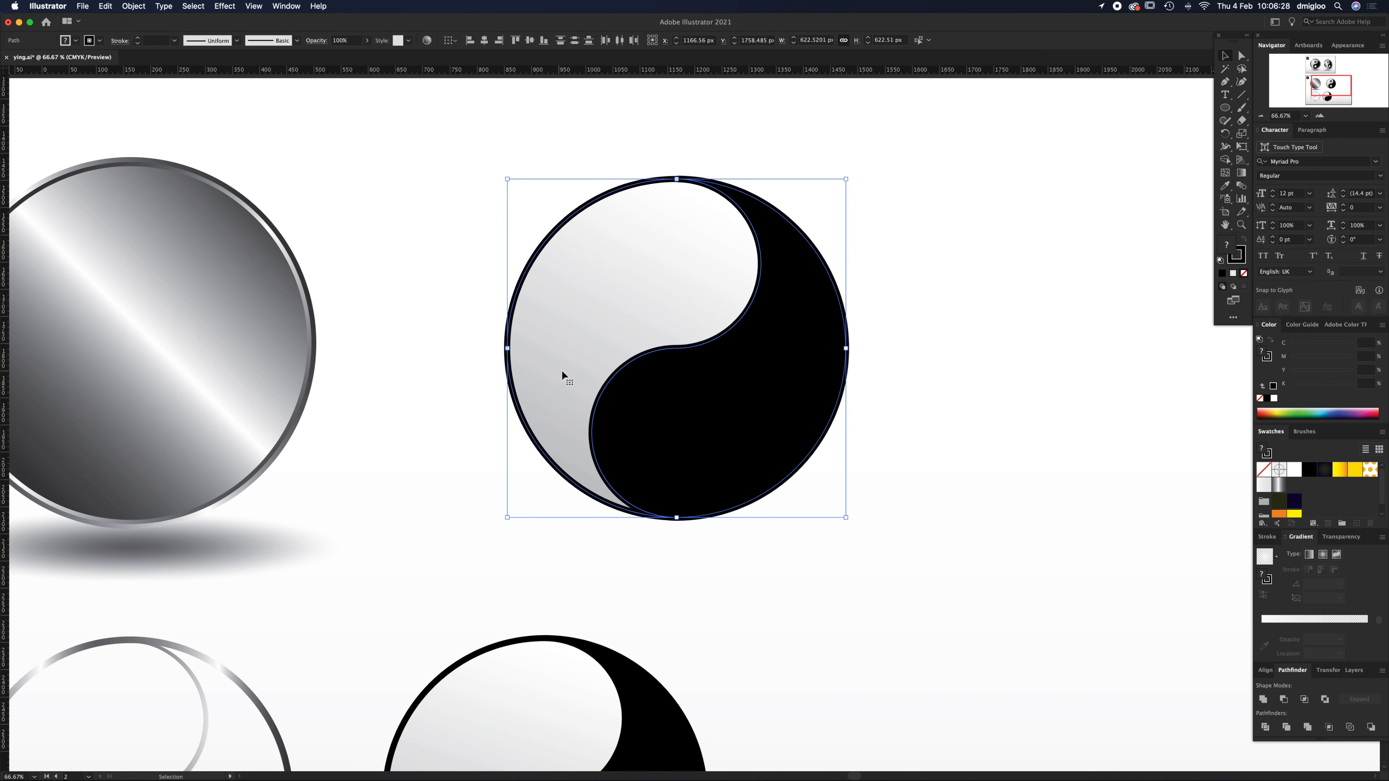
left_click(1264, 471)
left_click_drag(837, 418, 1114, 323)
key("super+z")
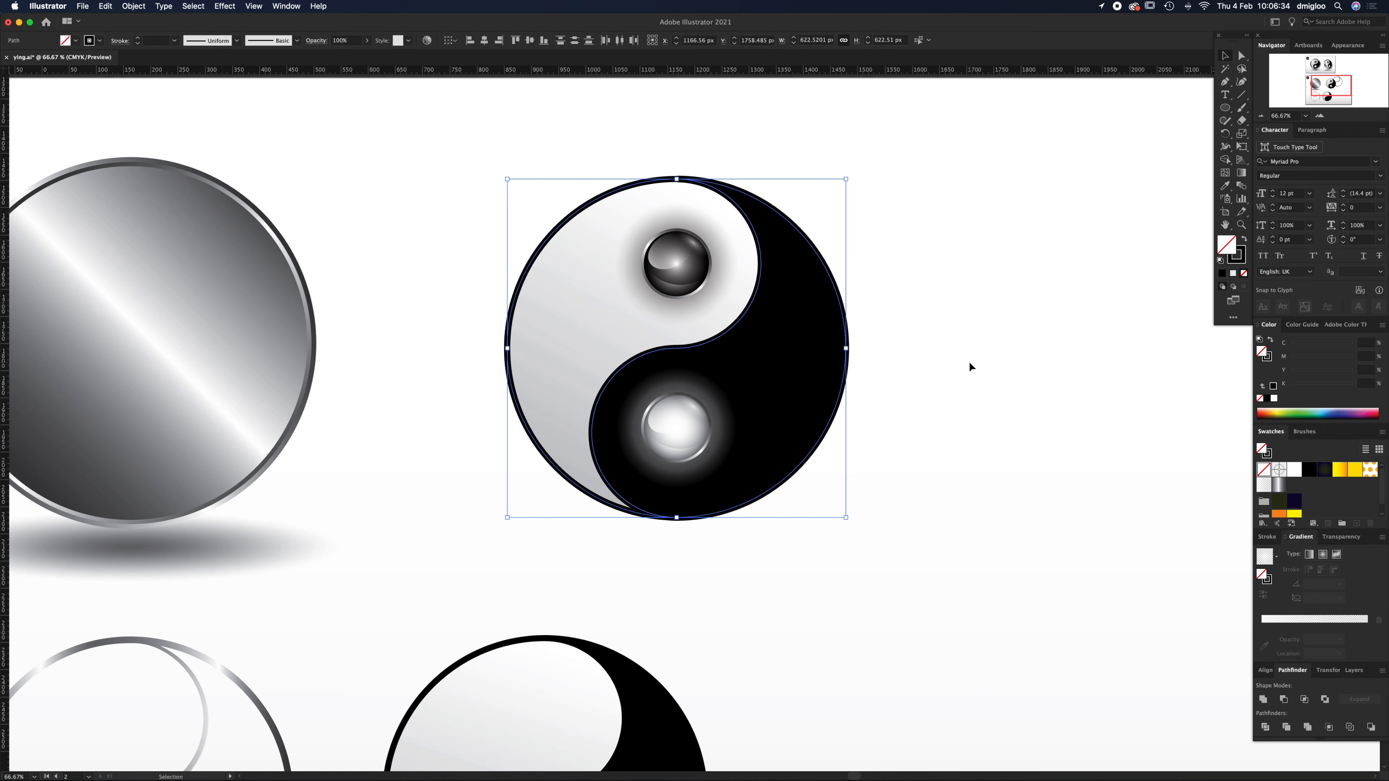
- Set the stroke weight of the two unfilled half outlines to 11 px
left_click(1268, 537)
left_click(1331, 555)
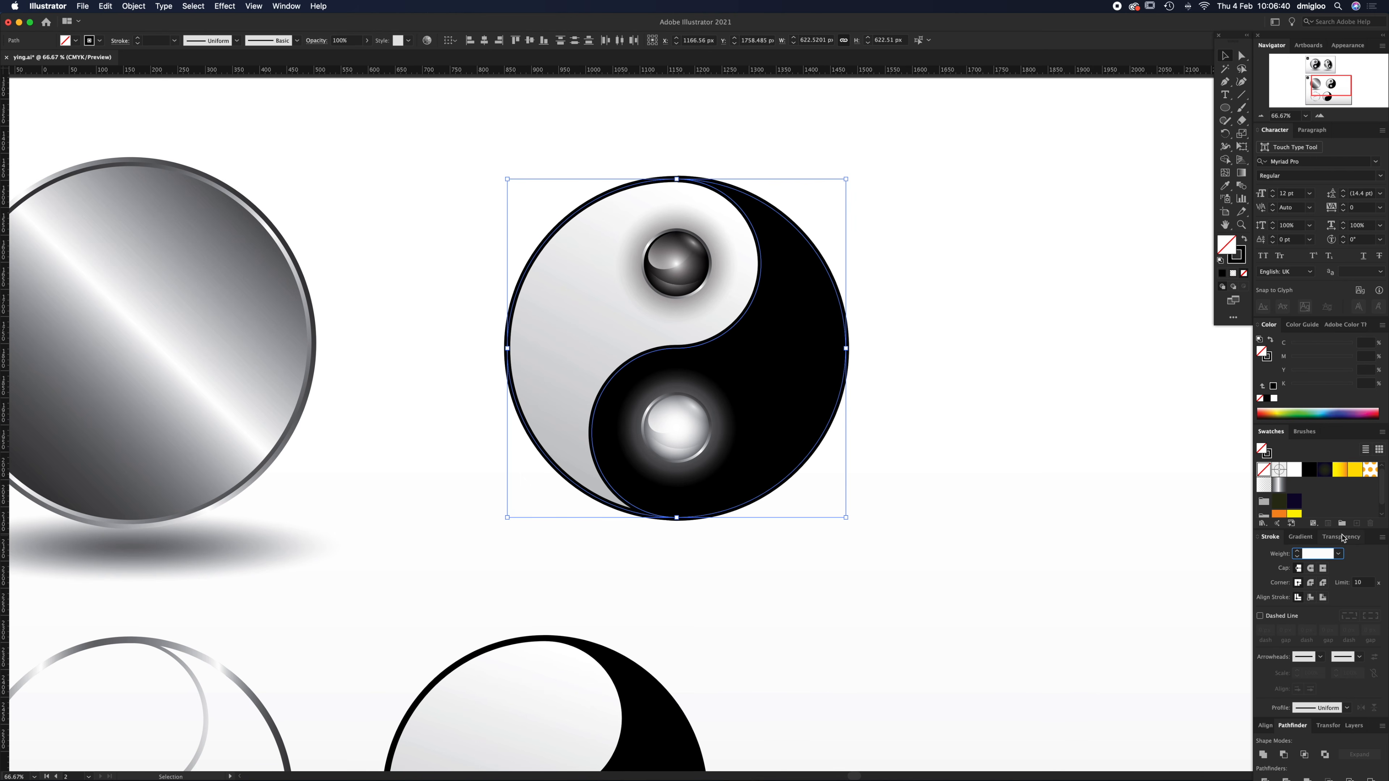
type("11")
key("Return")
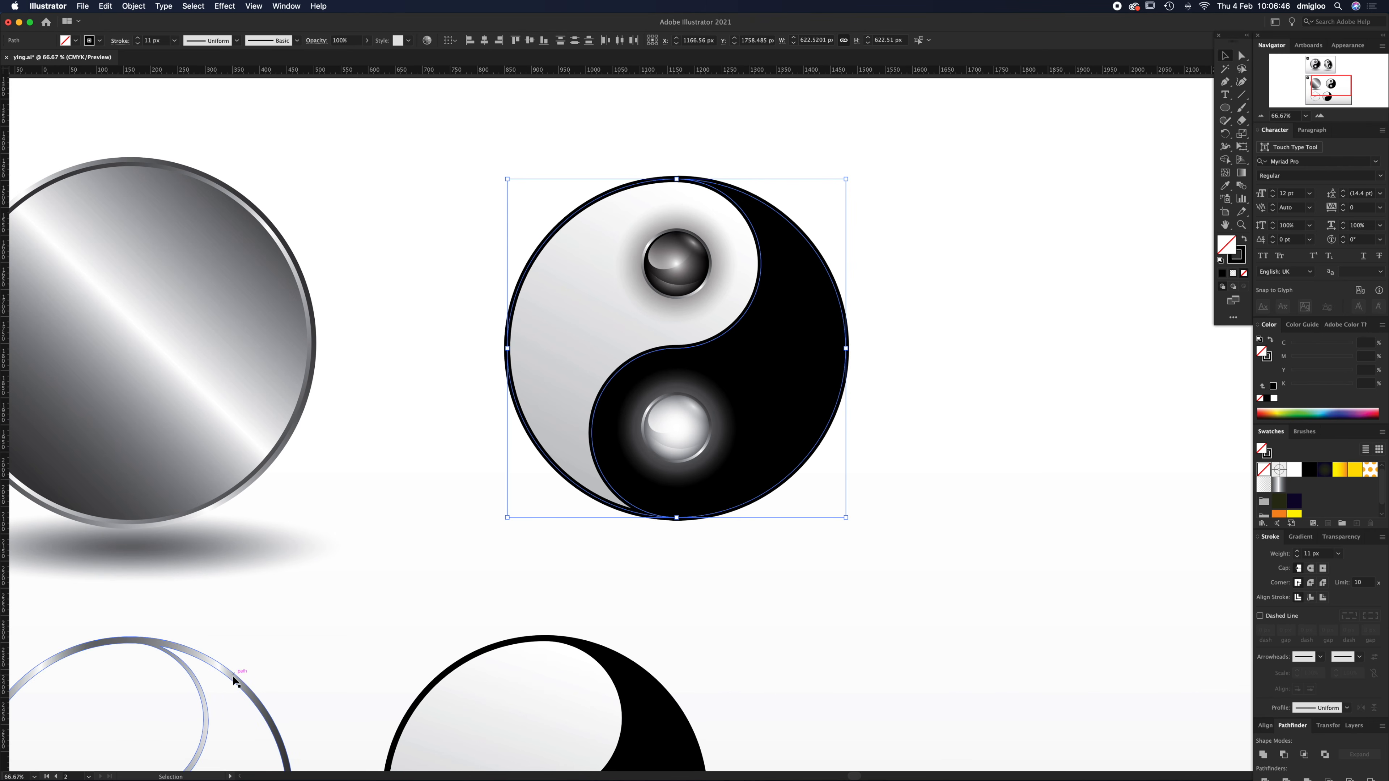
- Select both unfilled half outlines again and expand their fill and stroke into solid shapes
left_click(492, 451)
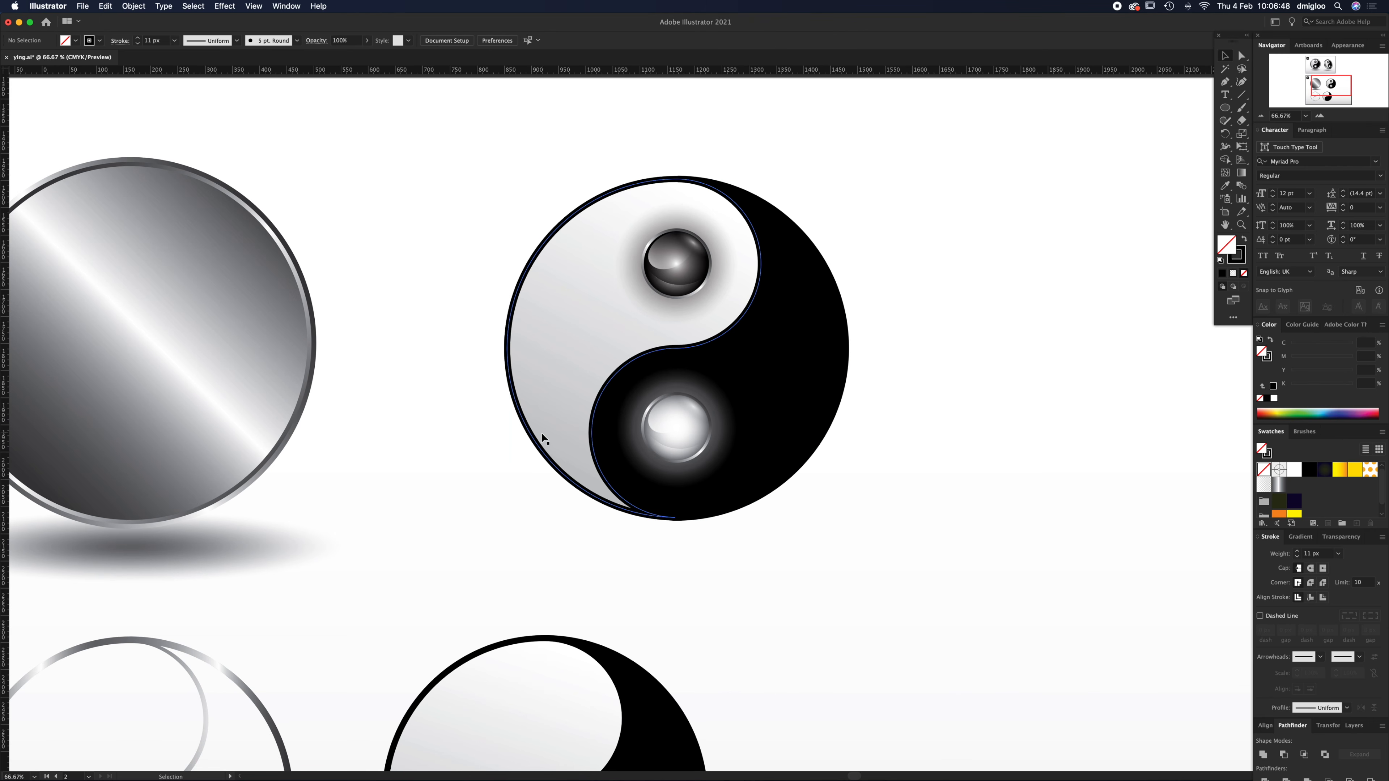
left_click(801, 357)
left_click(877, 307)
left_click(847, 320)
left_click(529, 264, "shift")
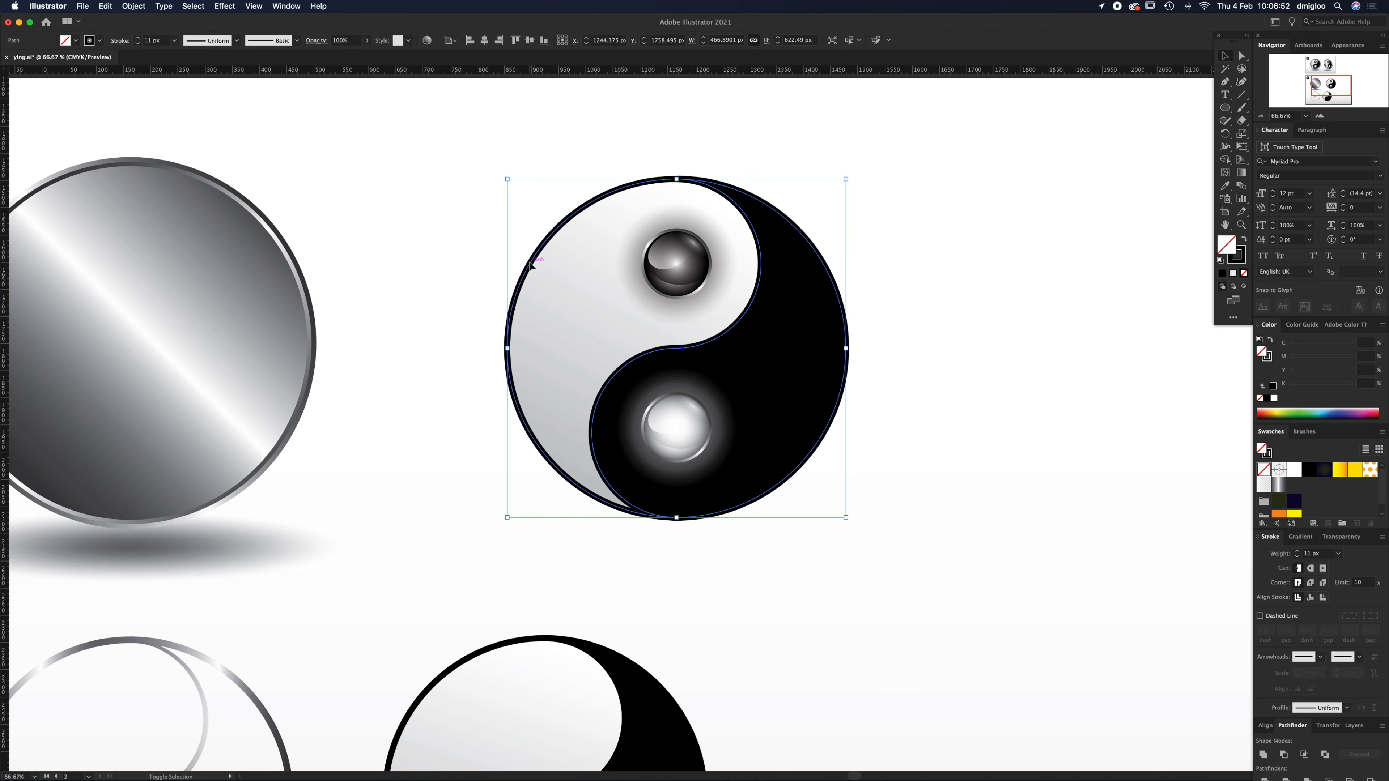
left_click(141, 5)
left_click(147, 129)
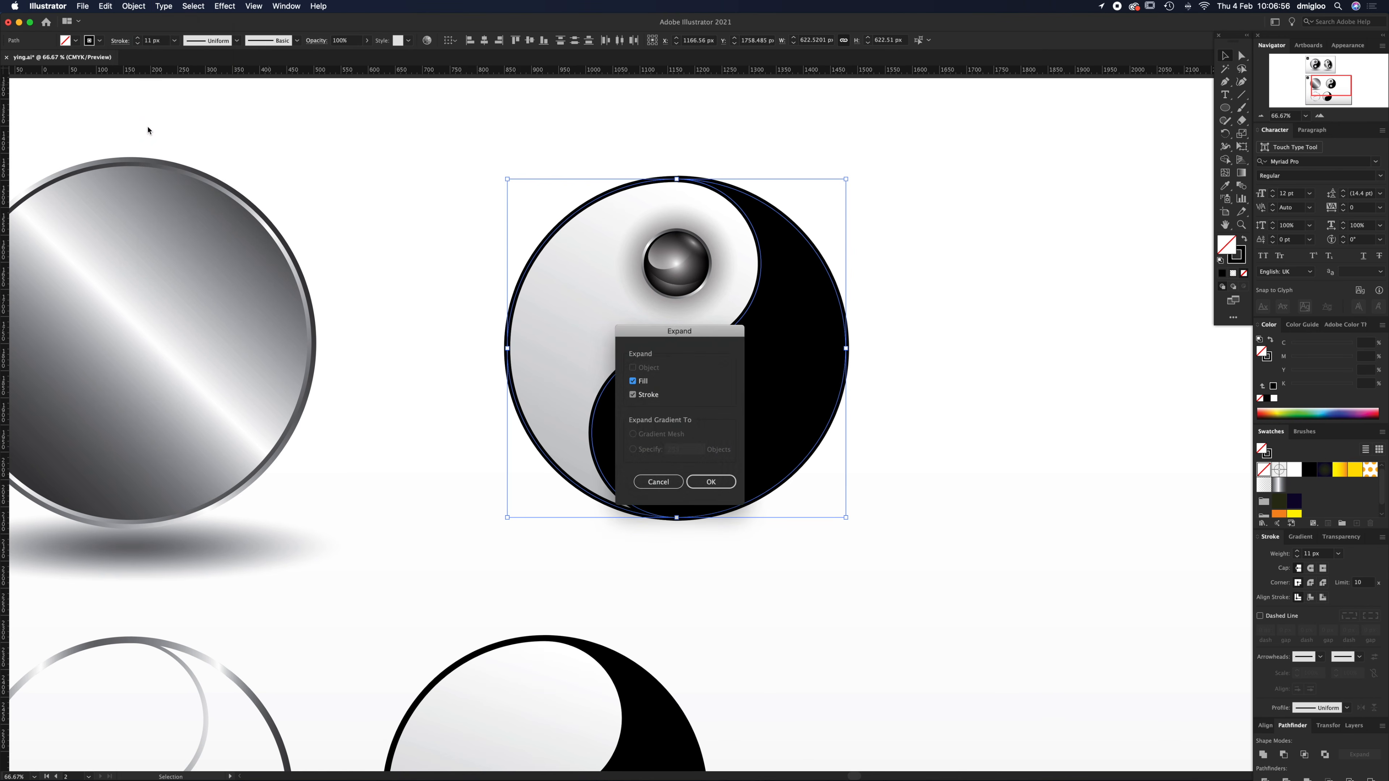
left_click(711, 481)
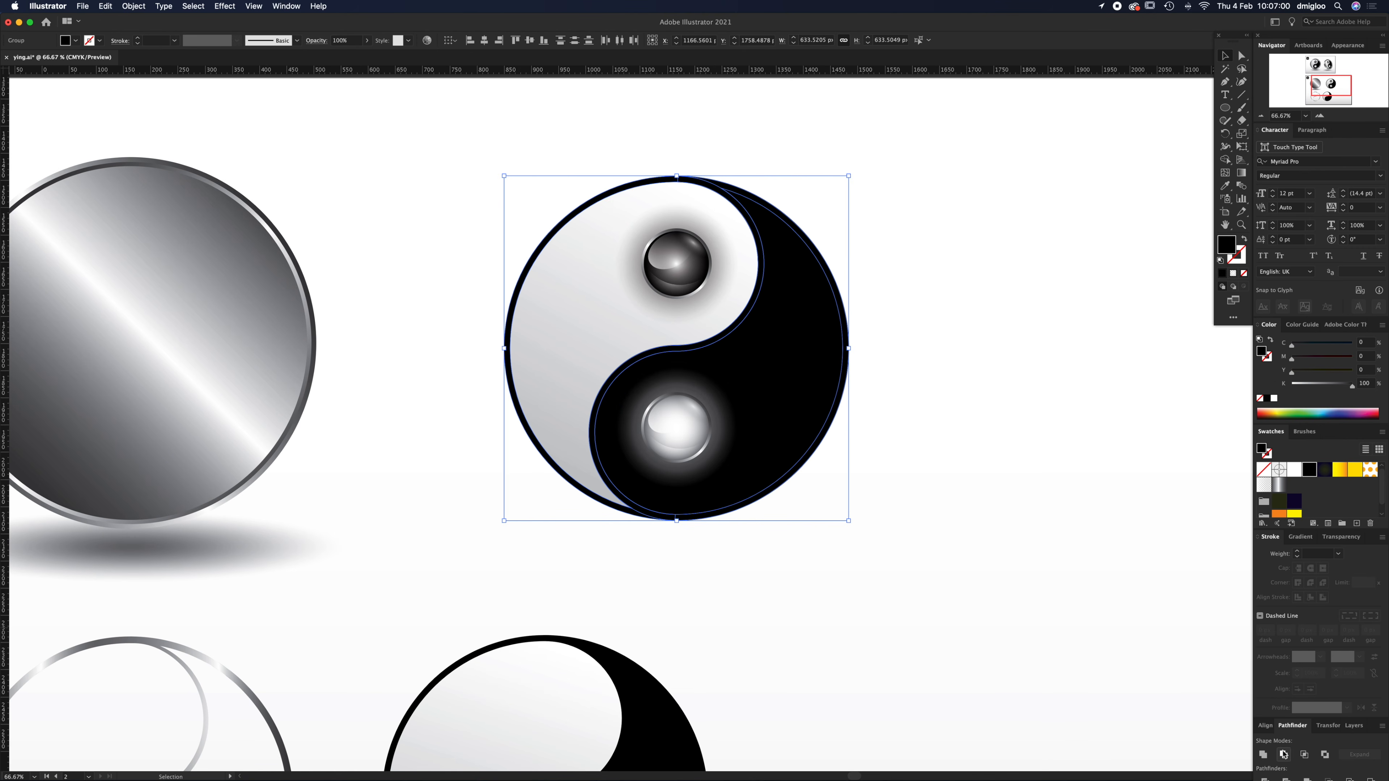
- Unite the expanded half outlines into a single frame shape
left_click(1263, 755)
left_click_drag(661, 527, 1034, 692)
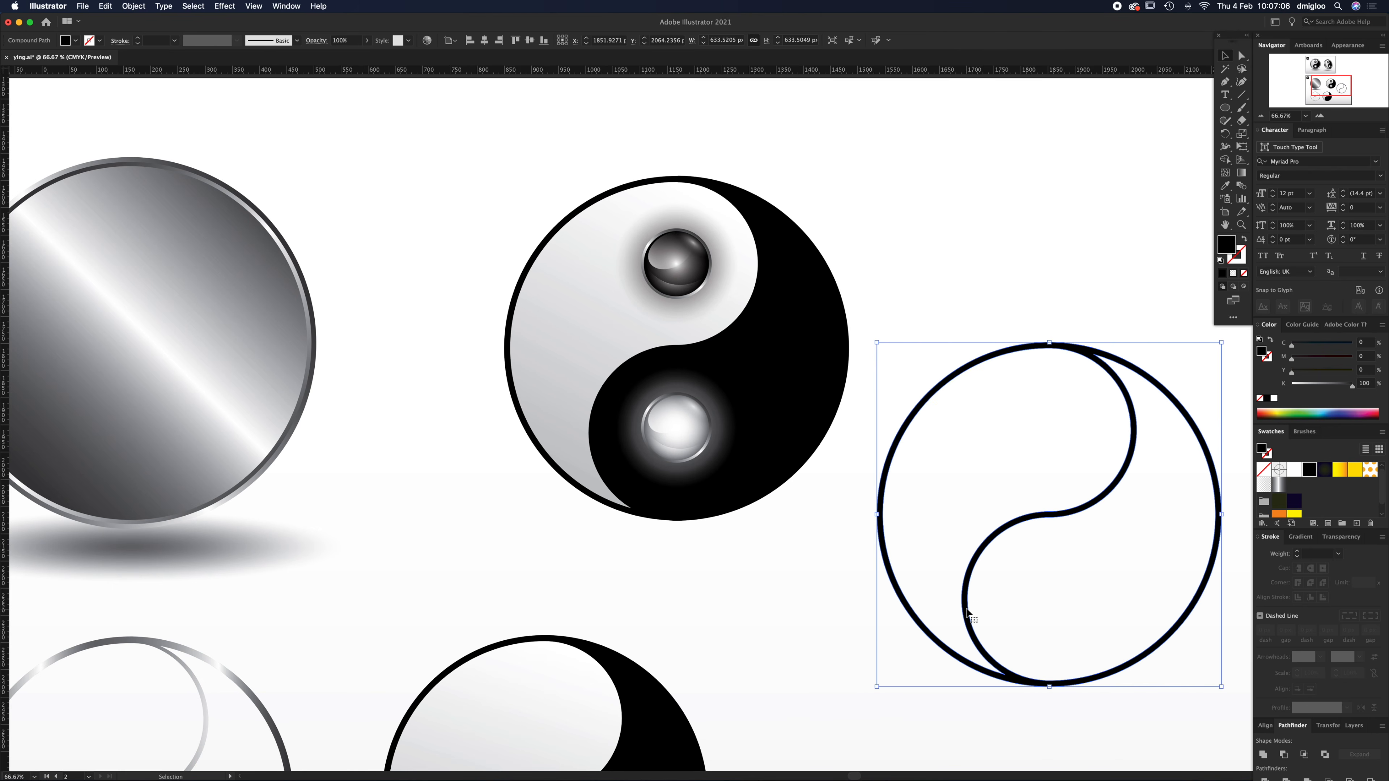
key("super+z")
- Fill the united frame with the metallic linear gradient sampled from the finished yin-yang outline below
key("i")
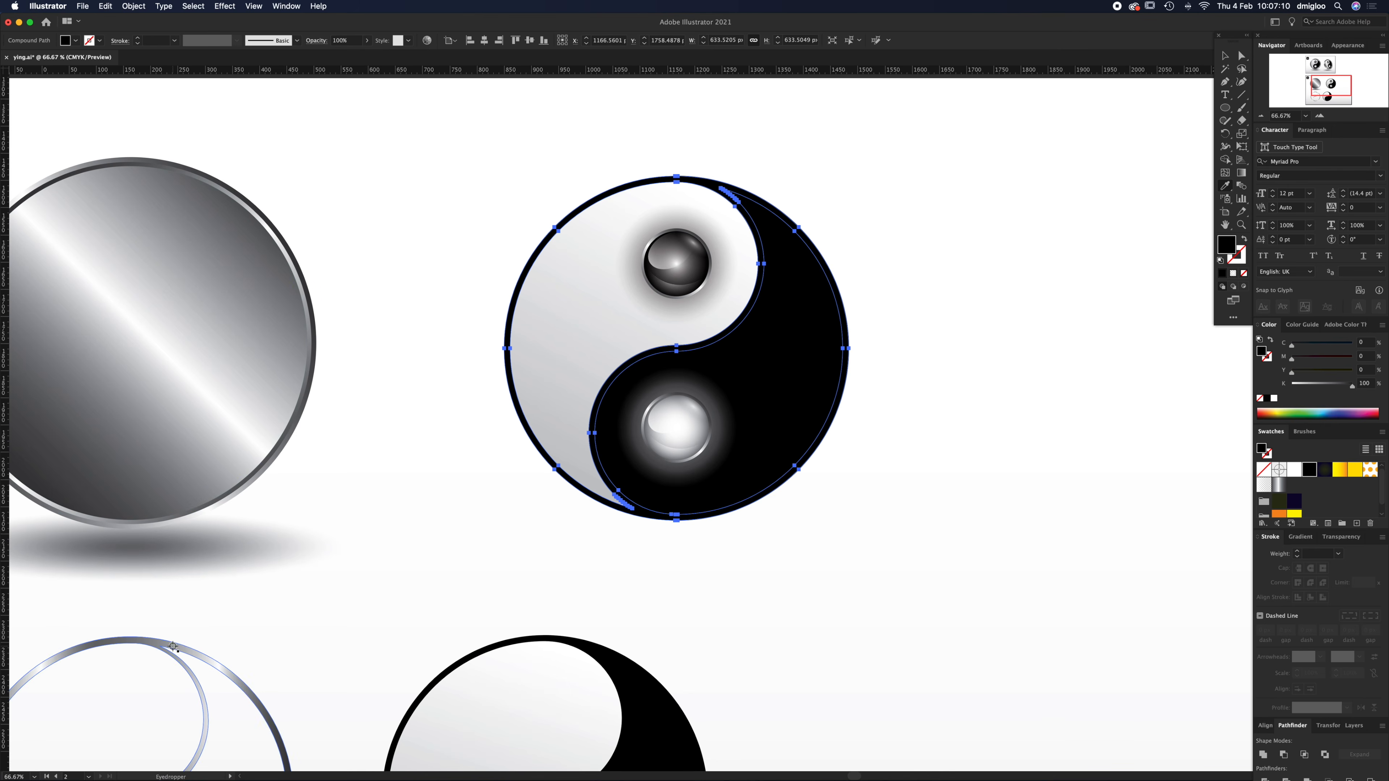
left_click(189, 652)
key("v")
left_click(1301, 537)
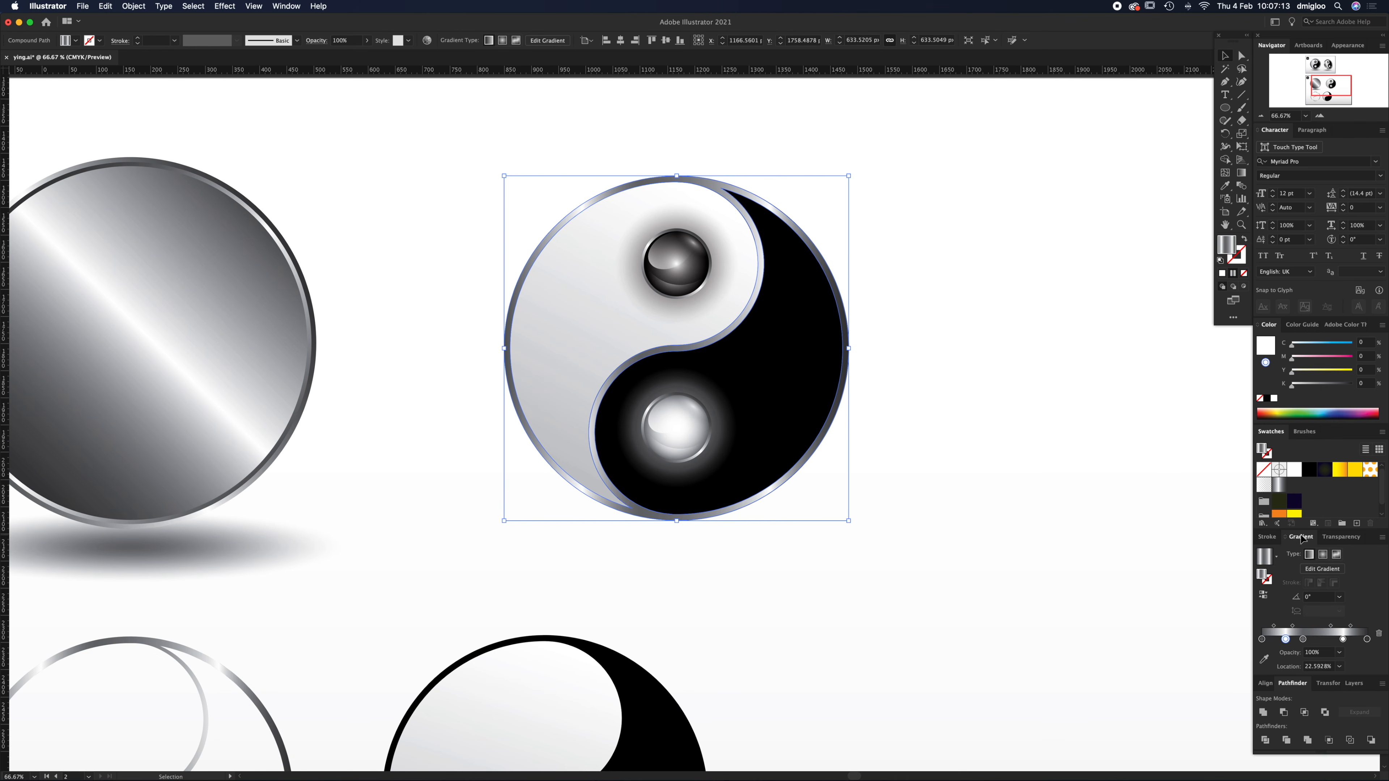
left_click(1262, 639)
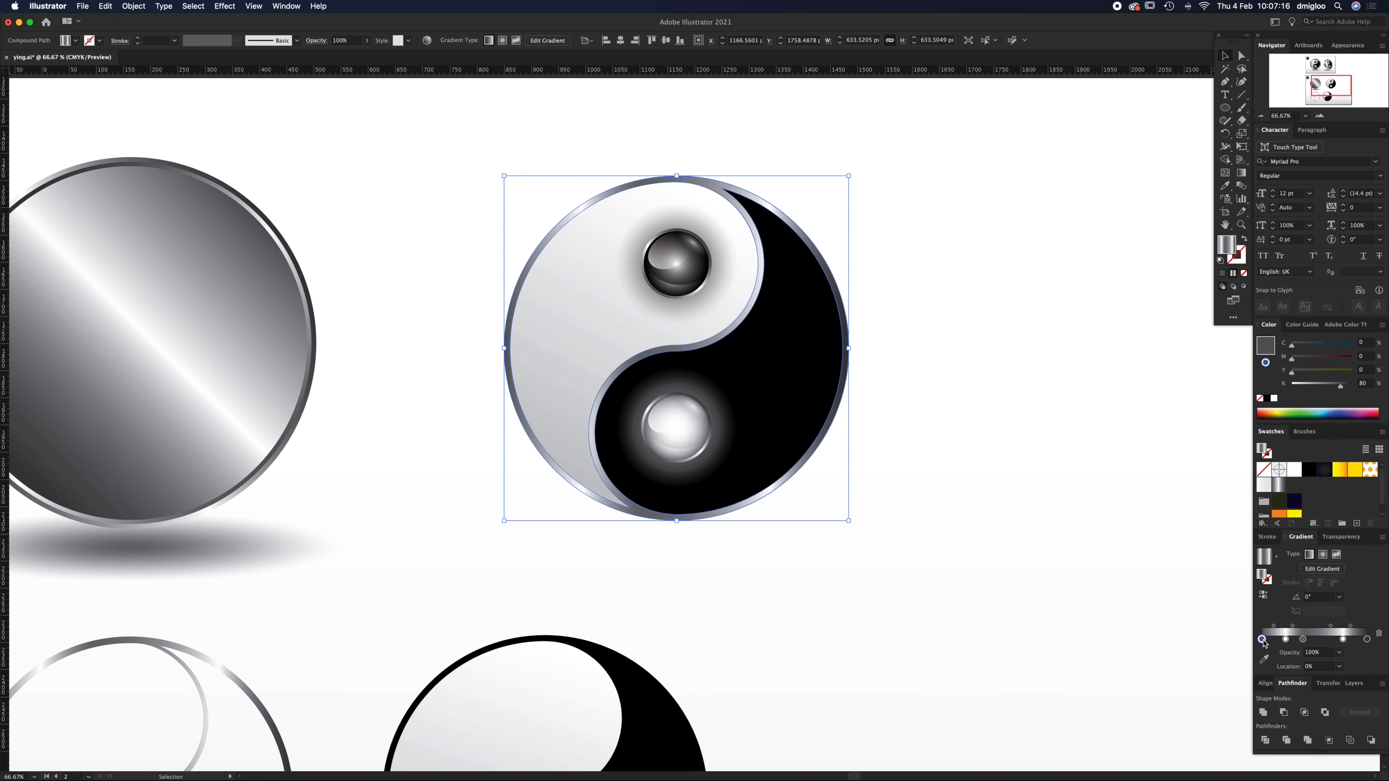
left_click(1303, 639)
left_click(1368, 639)
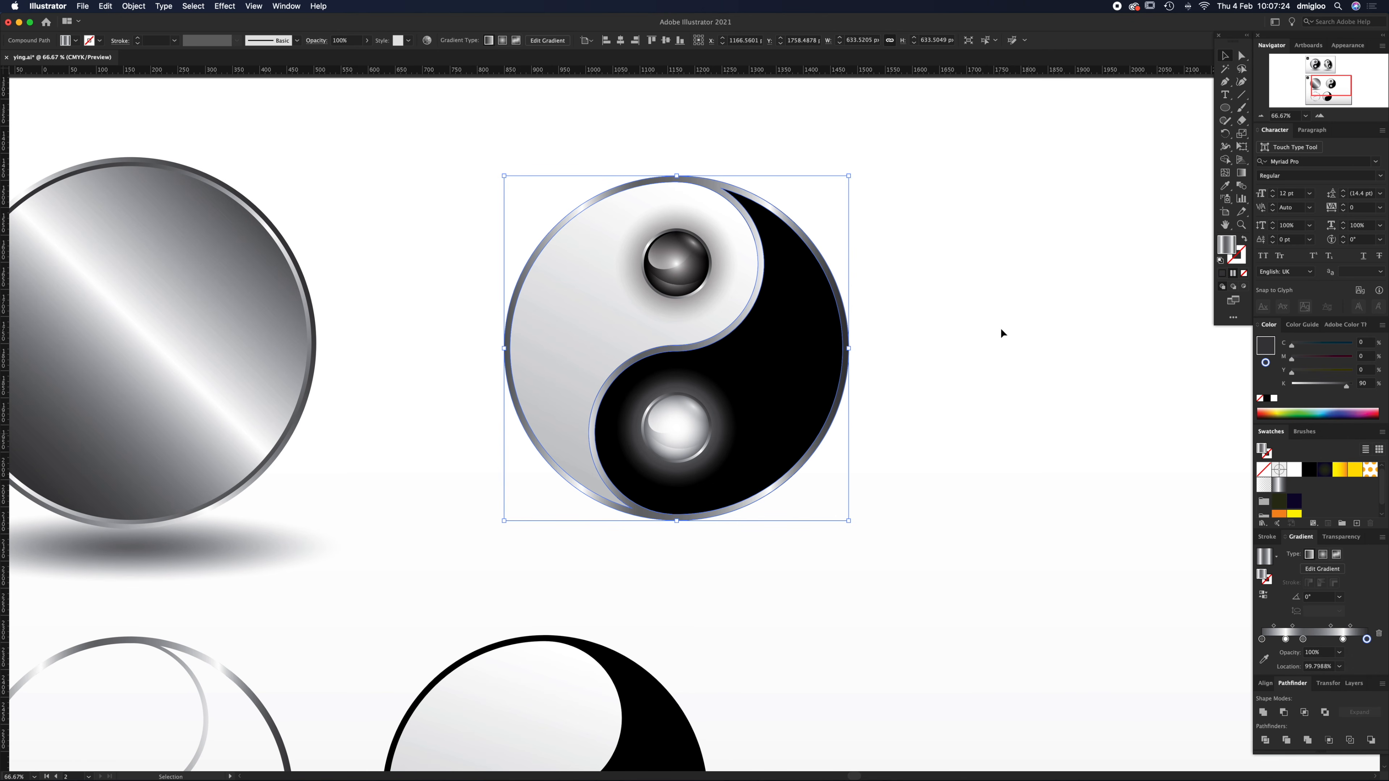
- Redirect the frame's metallic gradient diagonally downward across the emblem at an angle of about -118°
left_click(1242, 173)
left_click_drag(754, 177, 582, 501)
key("v")
left_click(515, 564)
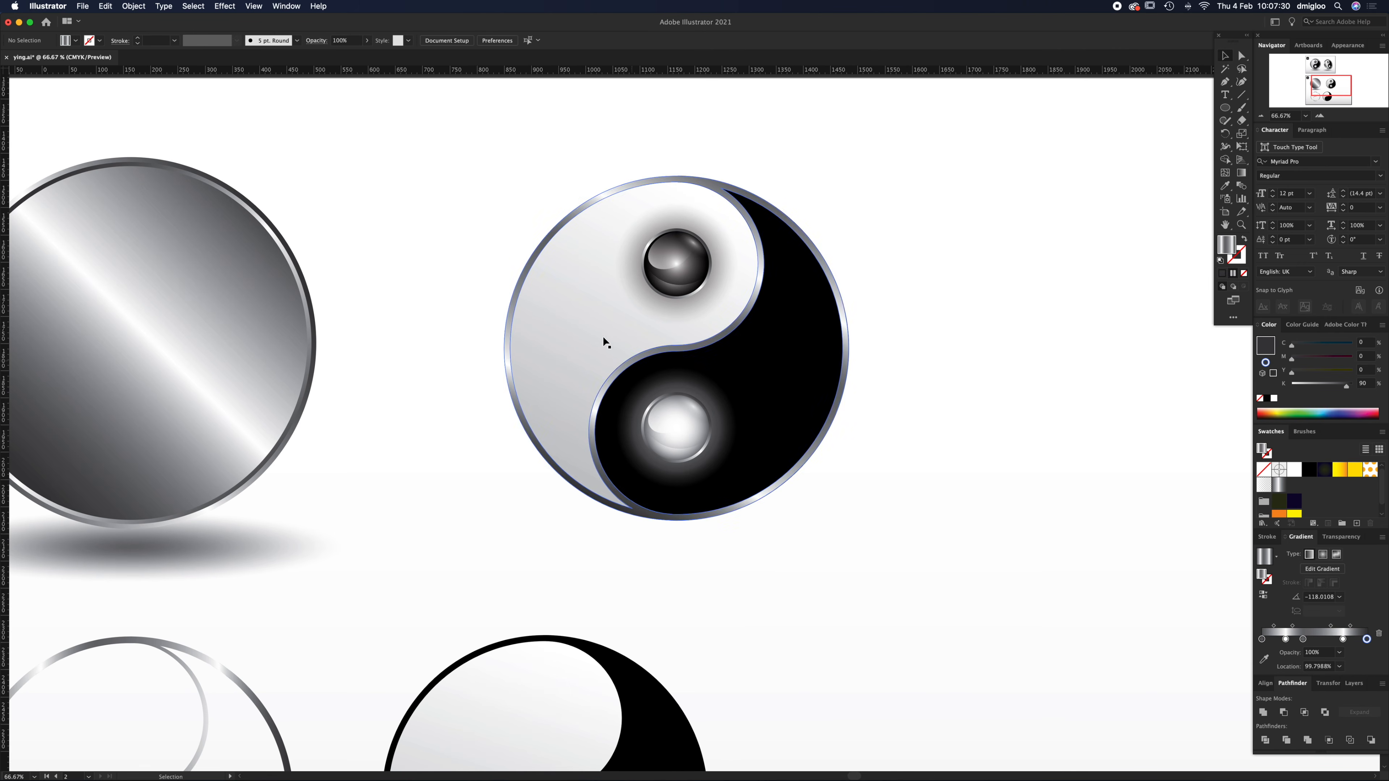
scroll(657, 381, "up", 5)
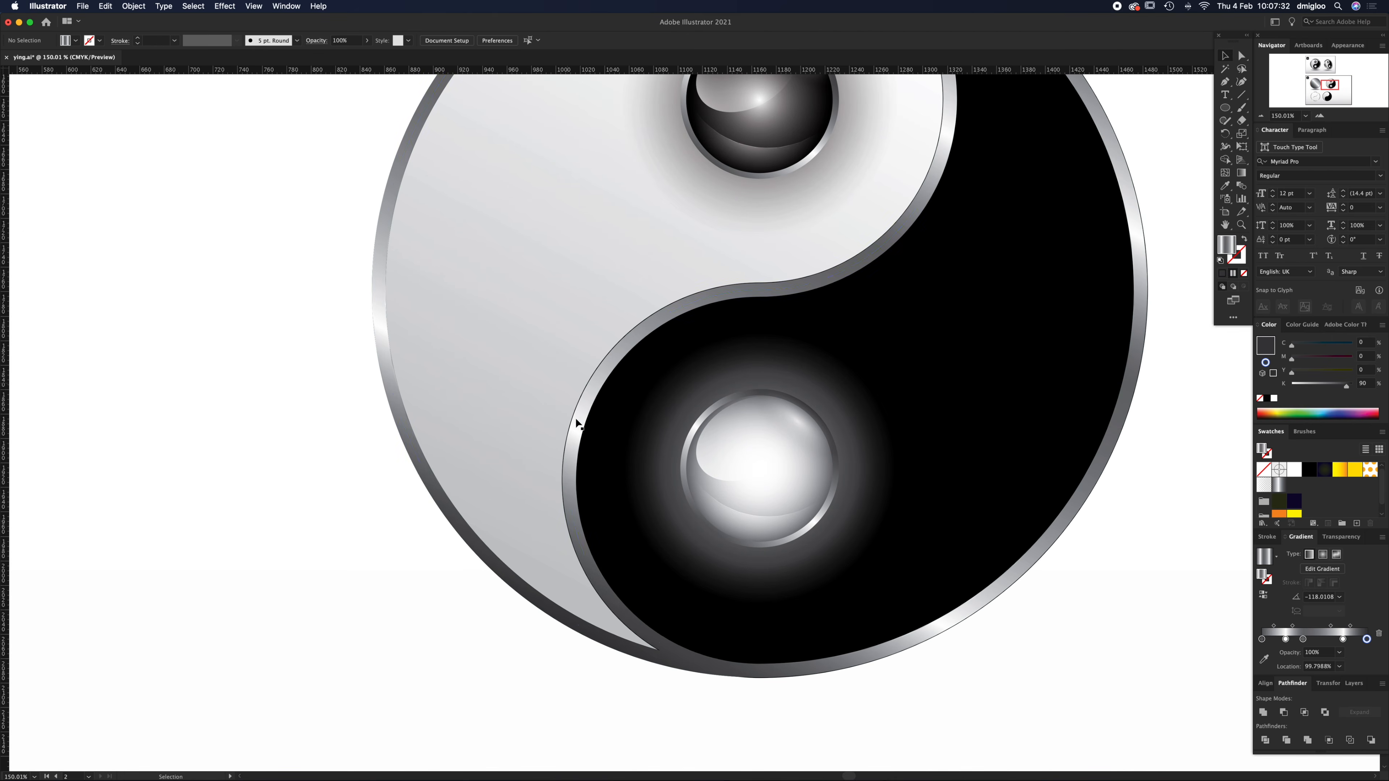
key("super+1")
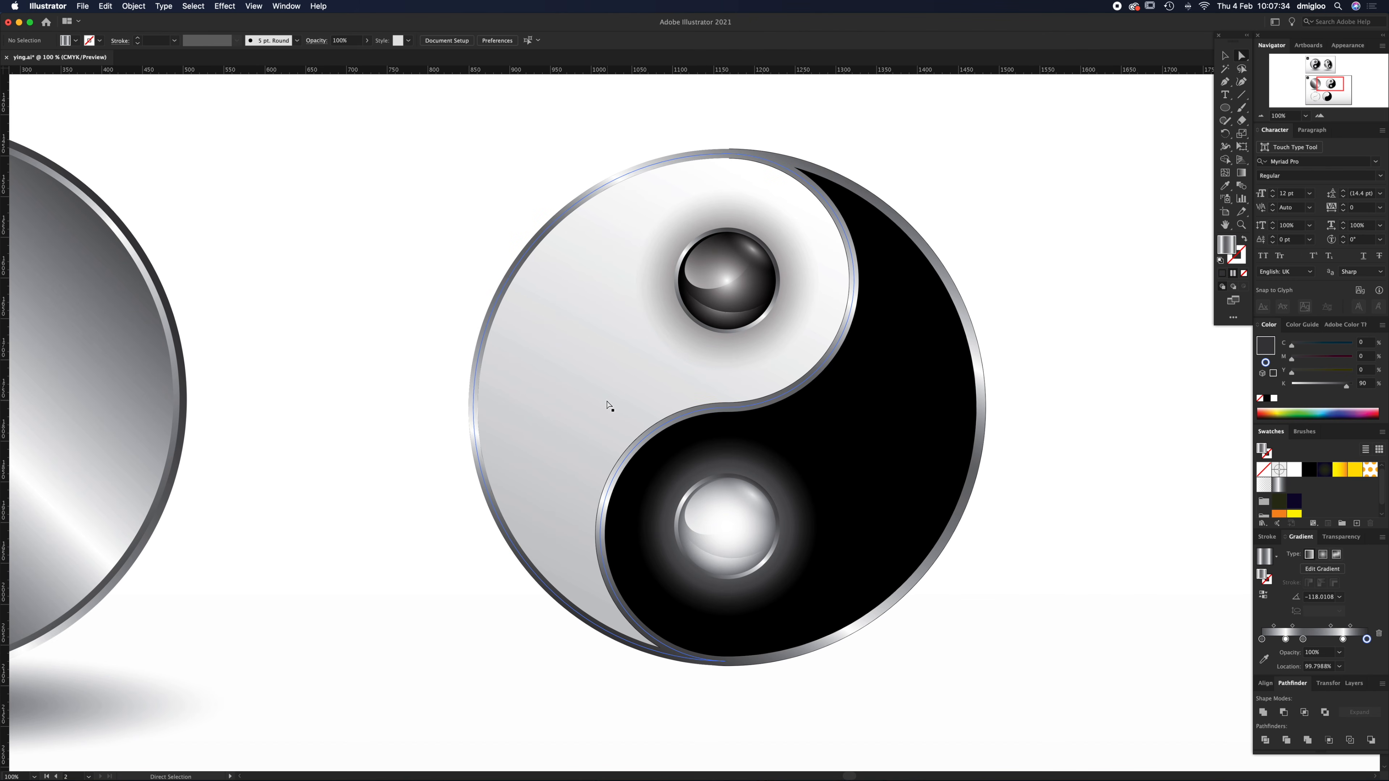
- Remove the black stroke from the light and black halves beneath the metallic frame
key("a")
left_click(600, 400)
left_click(850, 434)
left_click(1237, 257)
left_click(1264, 470)
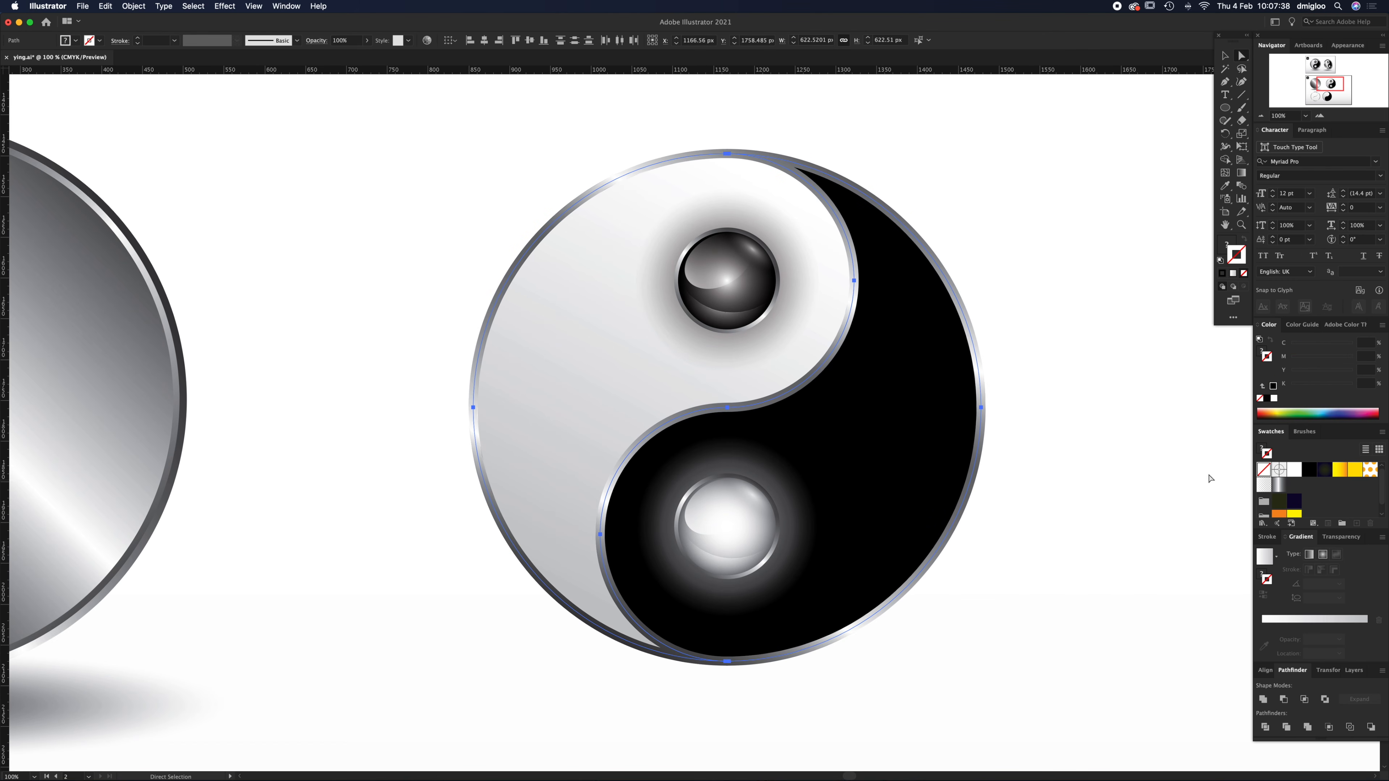
left_click(1123, 459)
- Select all parts of the emblem with its dots and frame, and group them
key("z")
left_click(660, 497, "alt")
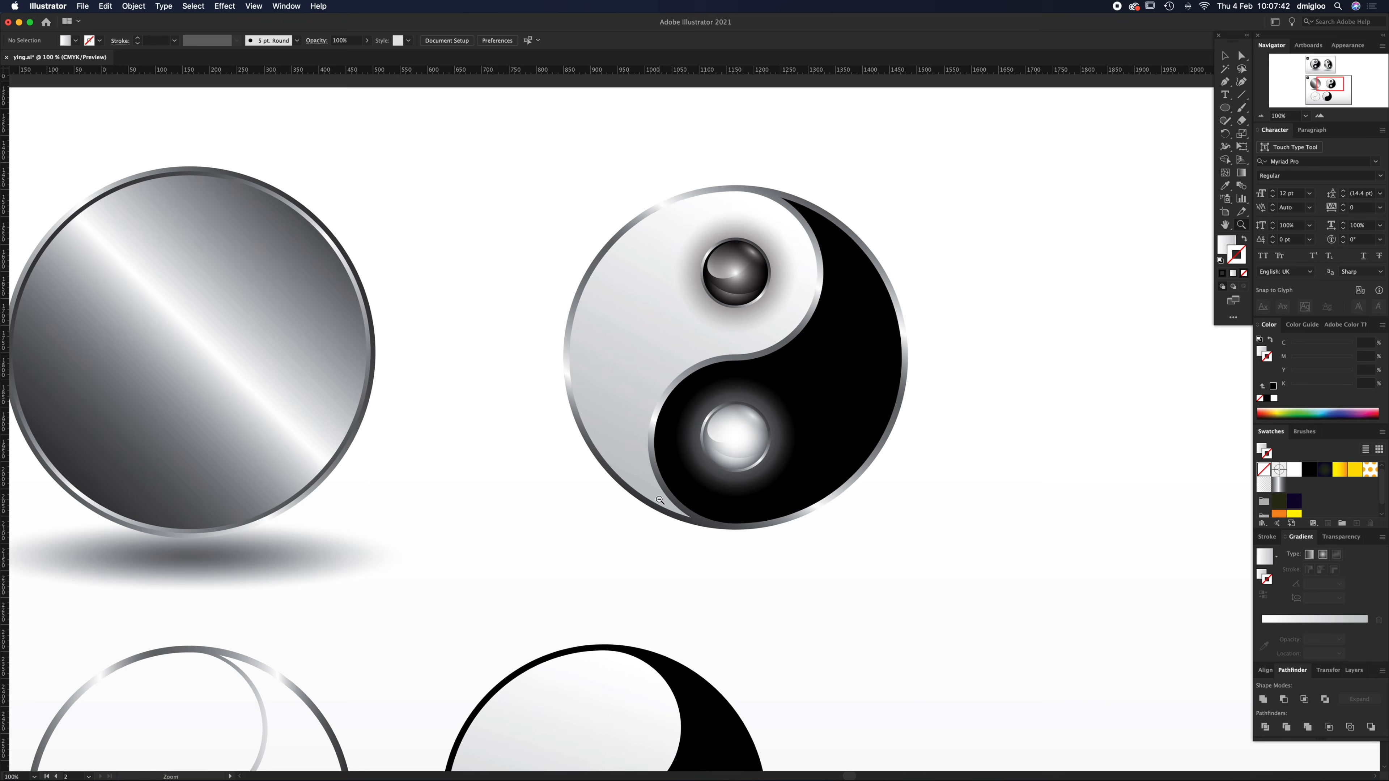
left_click(659, 498, "alt")
scroll(648, 504, "down", 2)
left_click(640, 480, "alt")
key("v")
left_click_drag(859, 408, 859, 409)
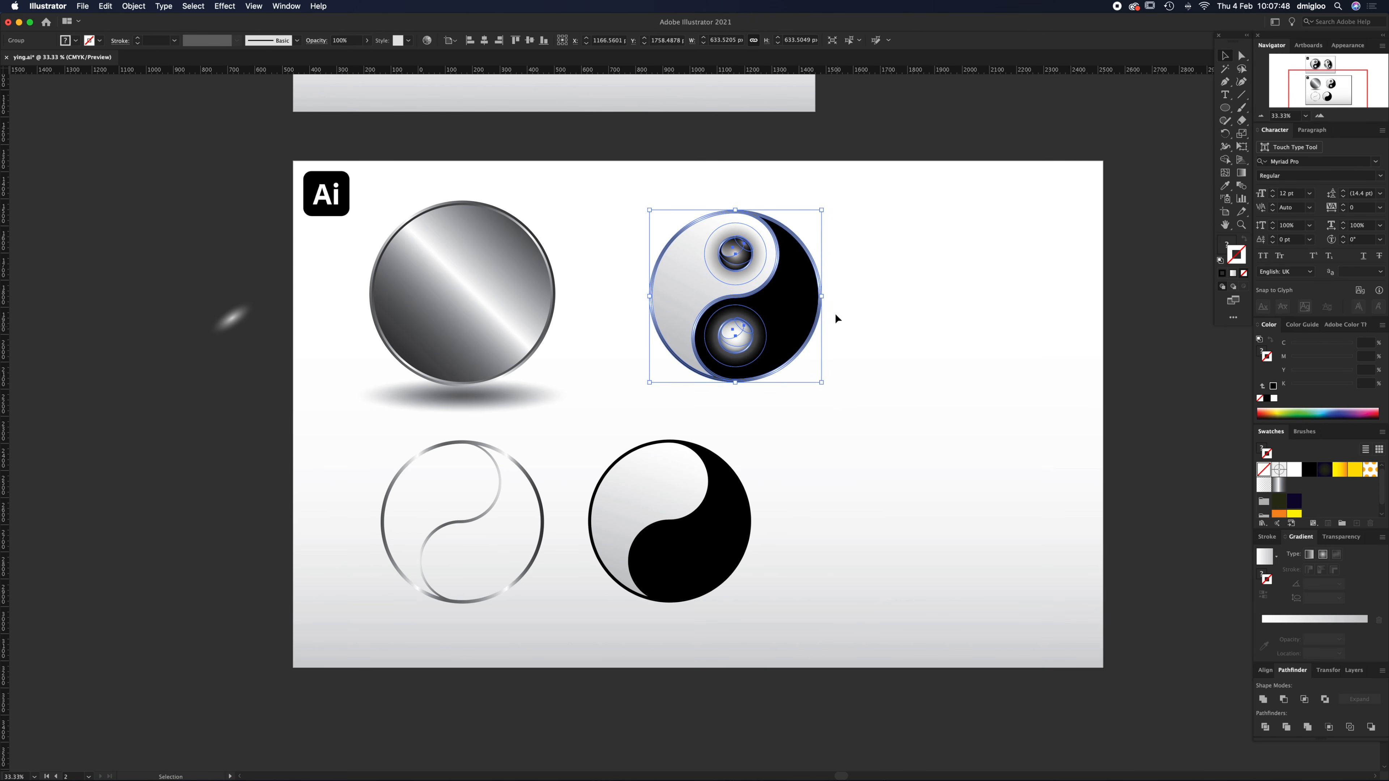
- Move the grouped emblem onto the metallic disc above the shadow and align both to a common horizontal and vertical centre
left_click_drag(797, 329, 522, 324)
key("z")
left_click_drag(460, 312, 612, 419)
key("v")
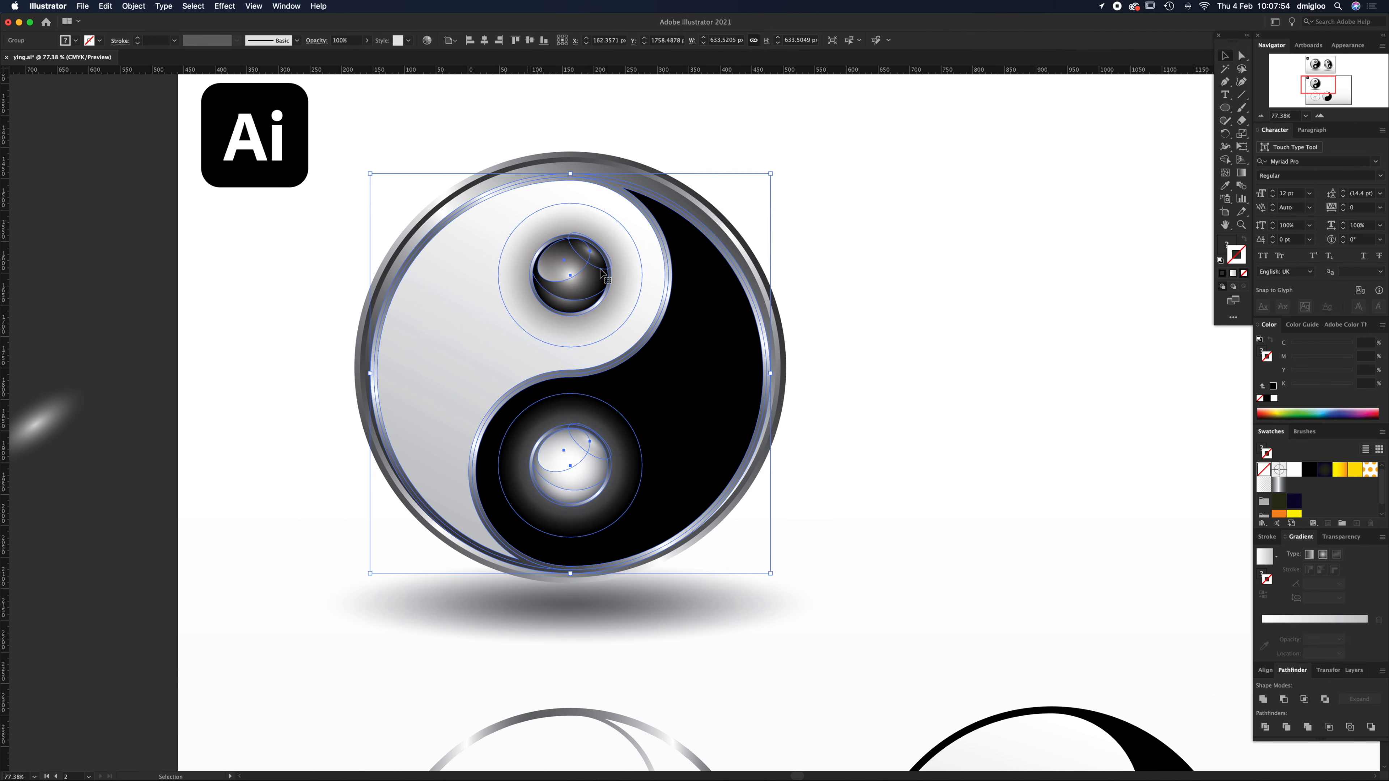
left_click_drag(961, 211, 500, 466)
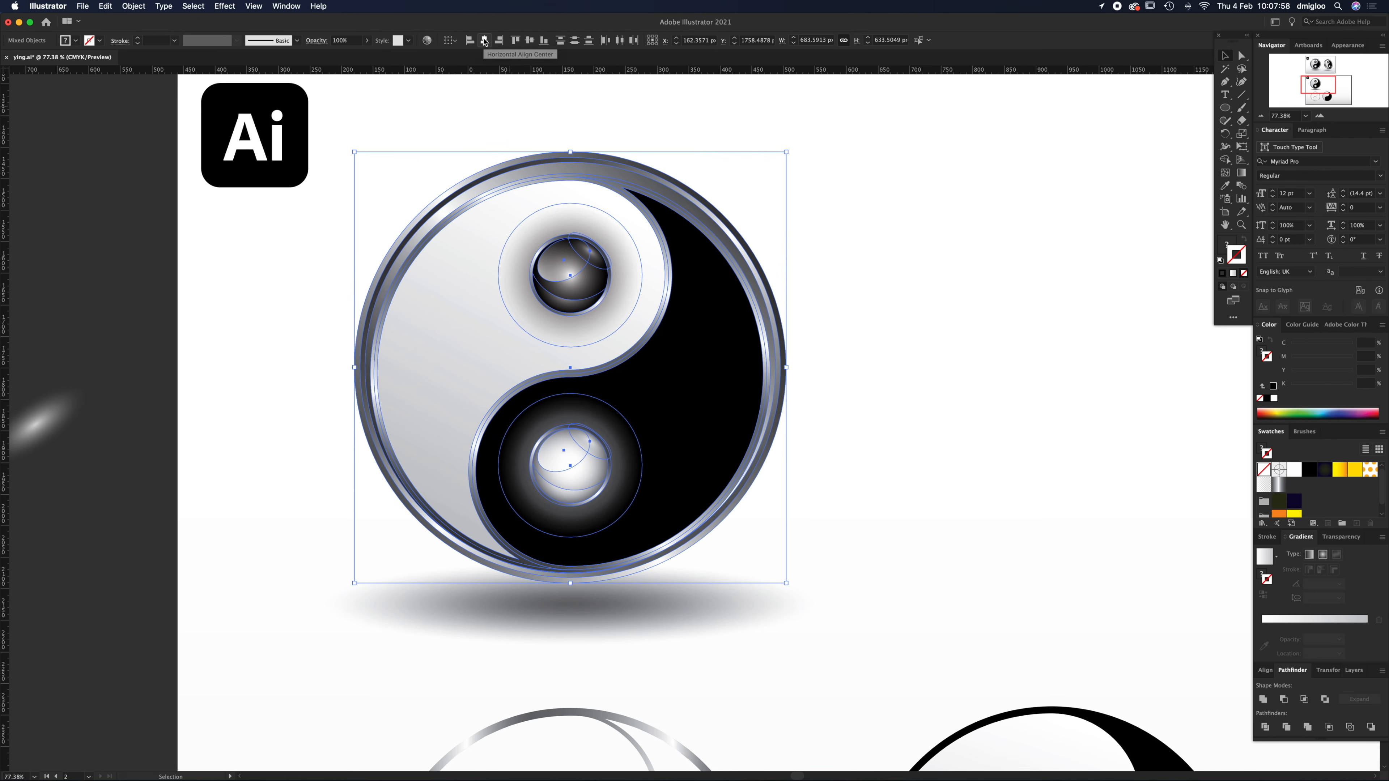
left_click(530, 41)
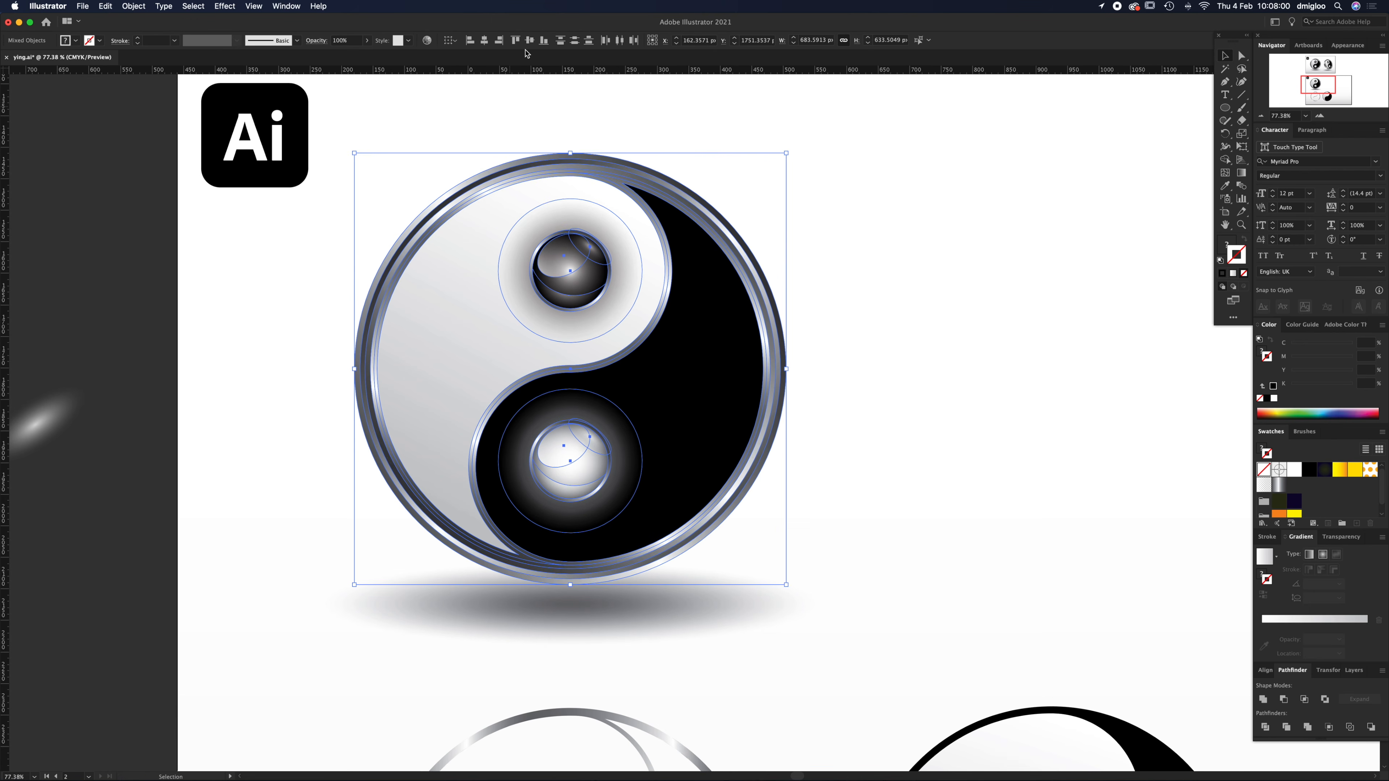
left_click(895, 322)
- Scale the yin-yang group proportionally about its centre to about 602 px wide, leaving a wider metallic rim around it
key("z")
left_click(643, 492, "alt")
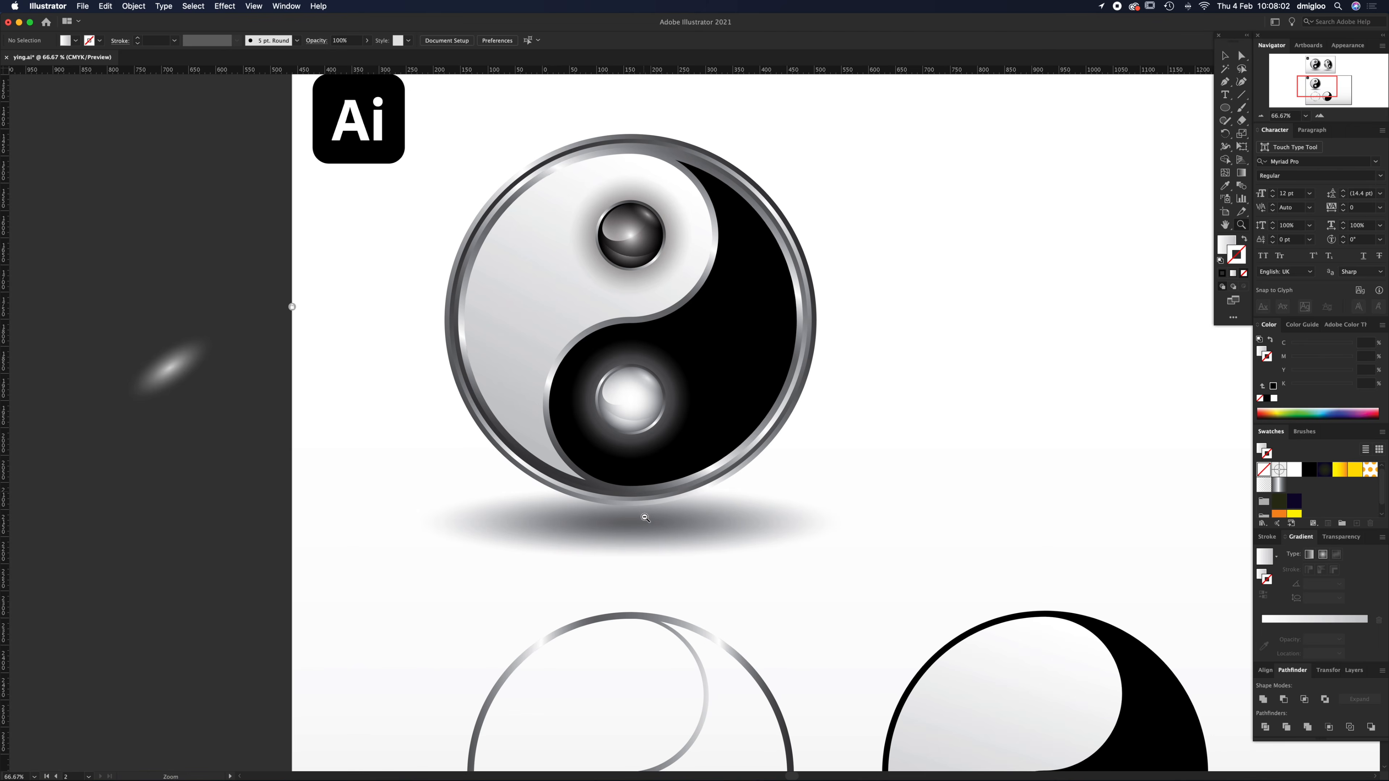
left_click_drag(745, 301, 701, 487)
left_click(681, 396, "alt")
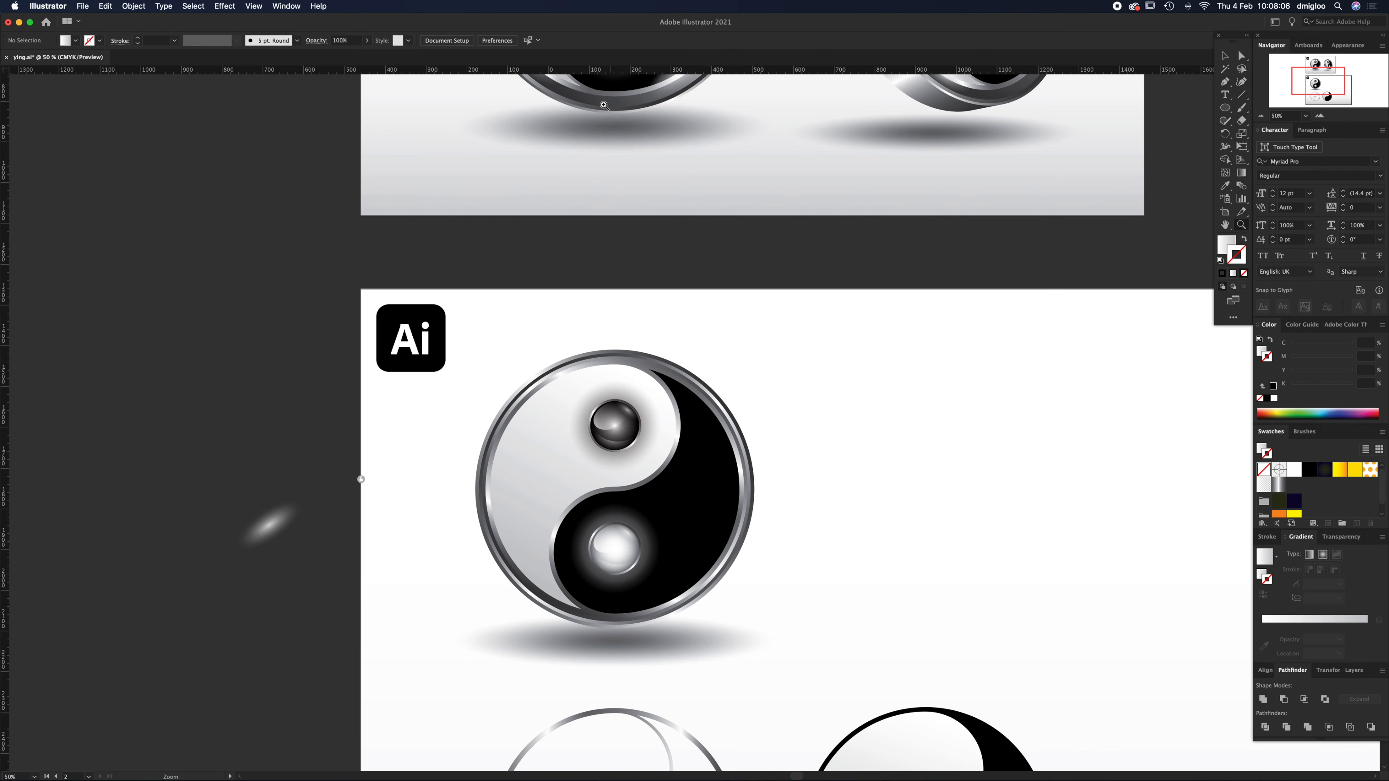
left_click_drag(666, 457, 769, 465)
key("v")
left_click(800, 471)
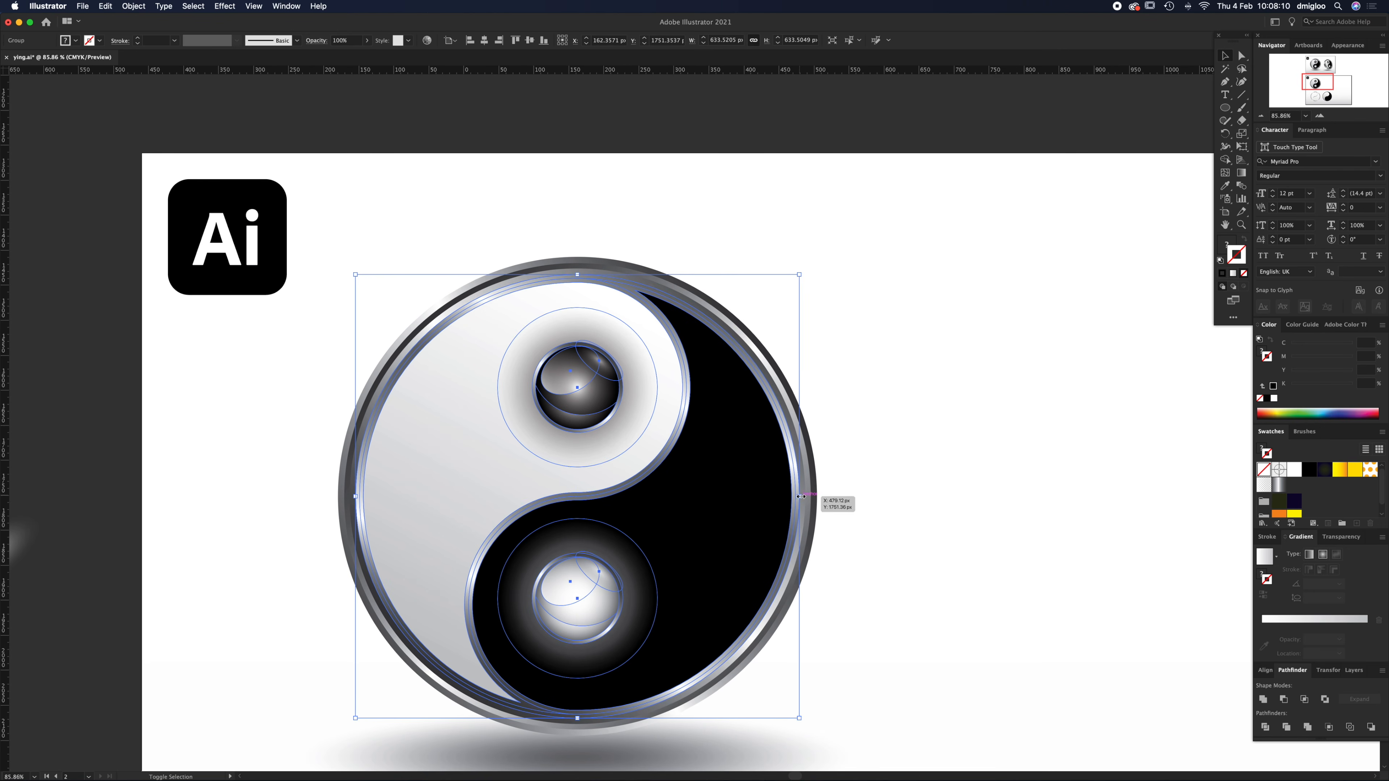
left_click_drag(800, 496, 788, 496)
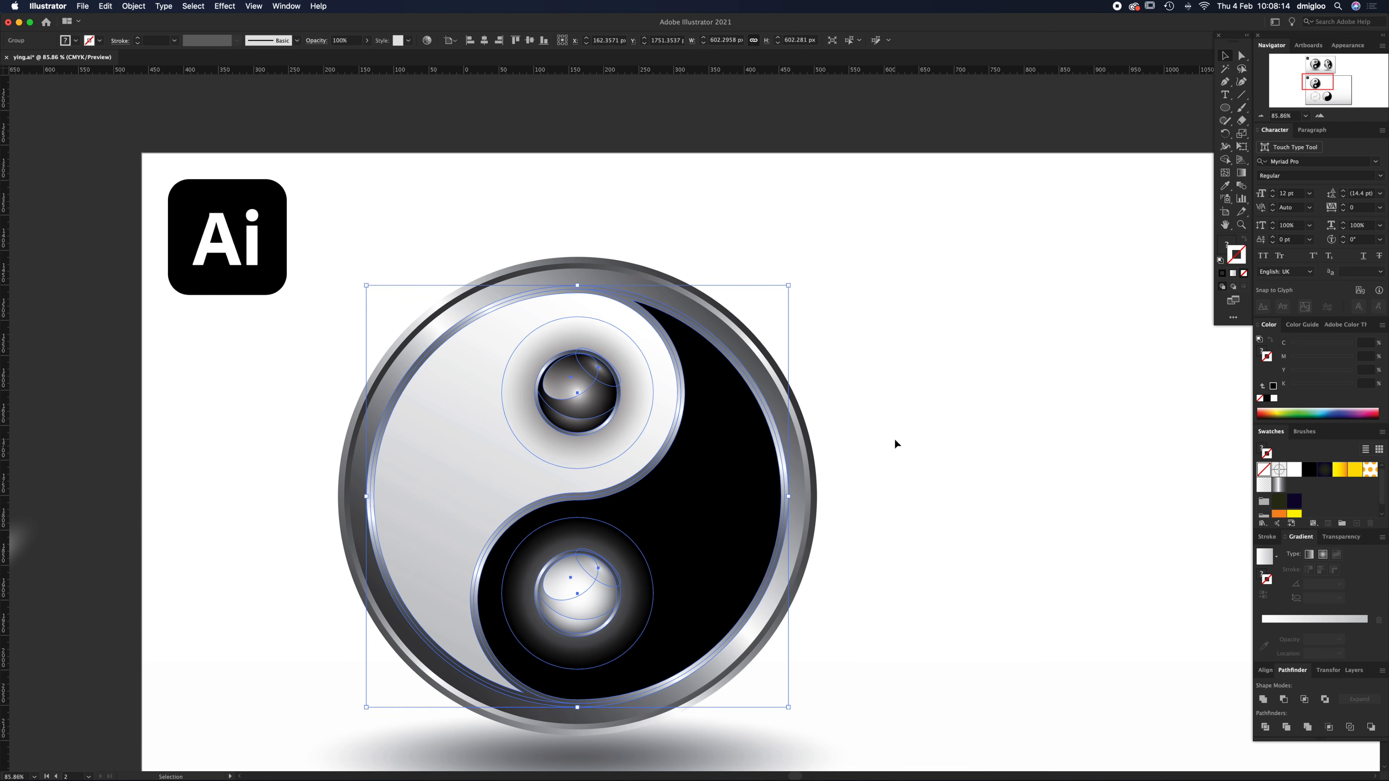
left_click(896, 444)
- Delete the leftover yin-yang outline and the flat black-and-white yin-yang below the emblem
key("z")
left_click(672, 478, "alt")
left_click(741, 480, "alt")
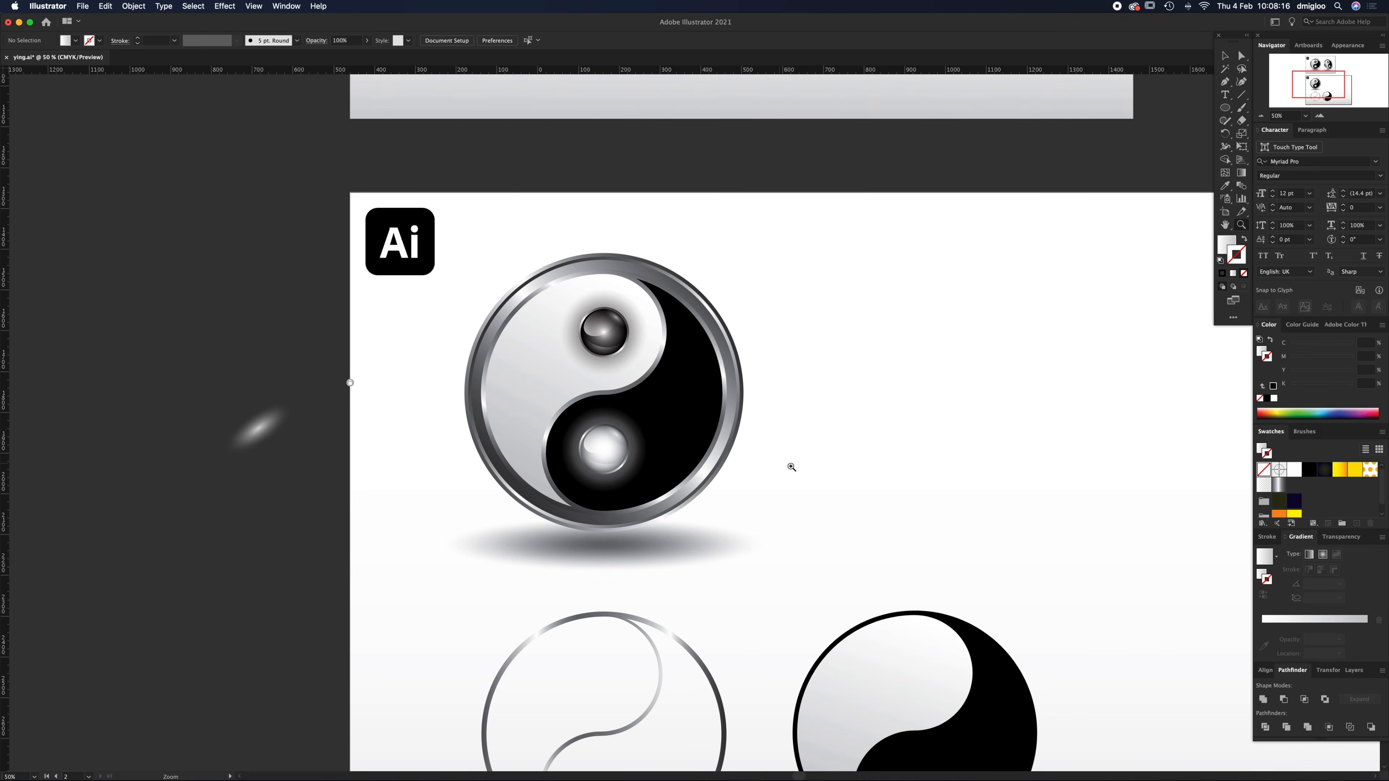
left_click_drag(651, 585, 567, 484)
key("v")
left_click_drag(361, 545, 948, 690)
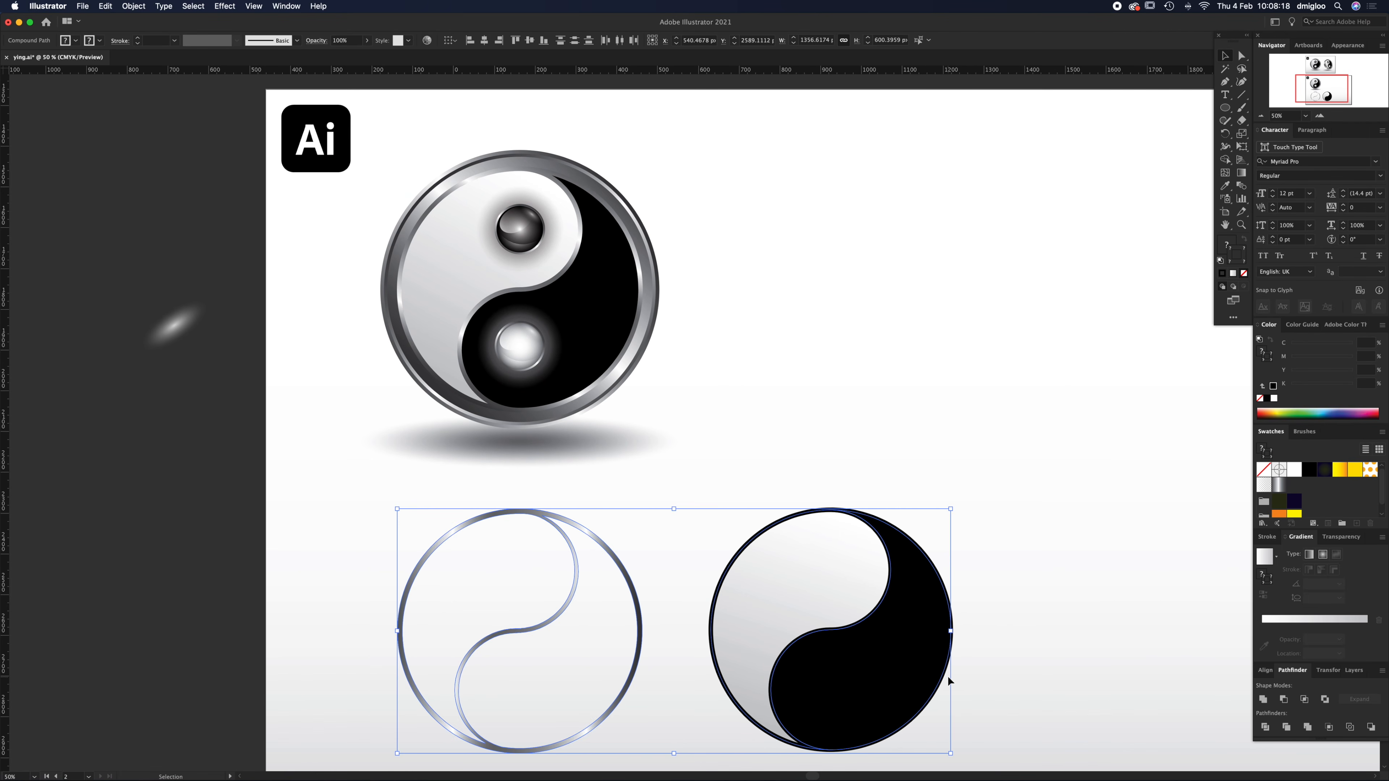
key("BackSpace")
- Draw a flat ellipse about 790 px by 158 px below the emblem, filled with the shadow's radial gradient
scroll(828, 418, "up", 3)
scroll(827, 418, "right", 2)
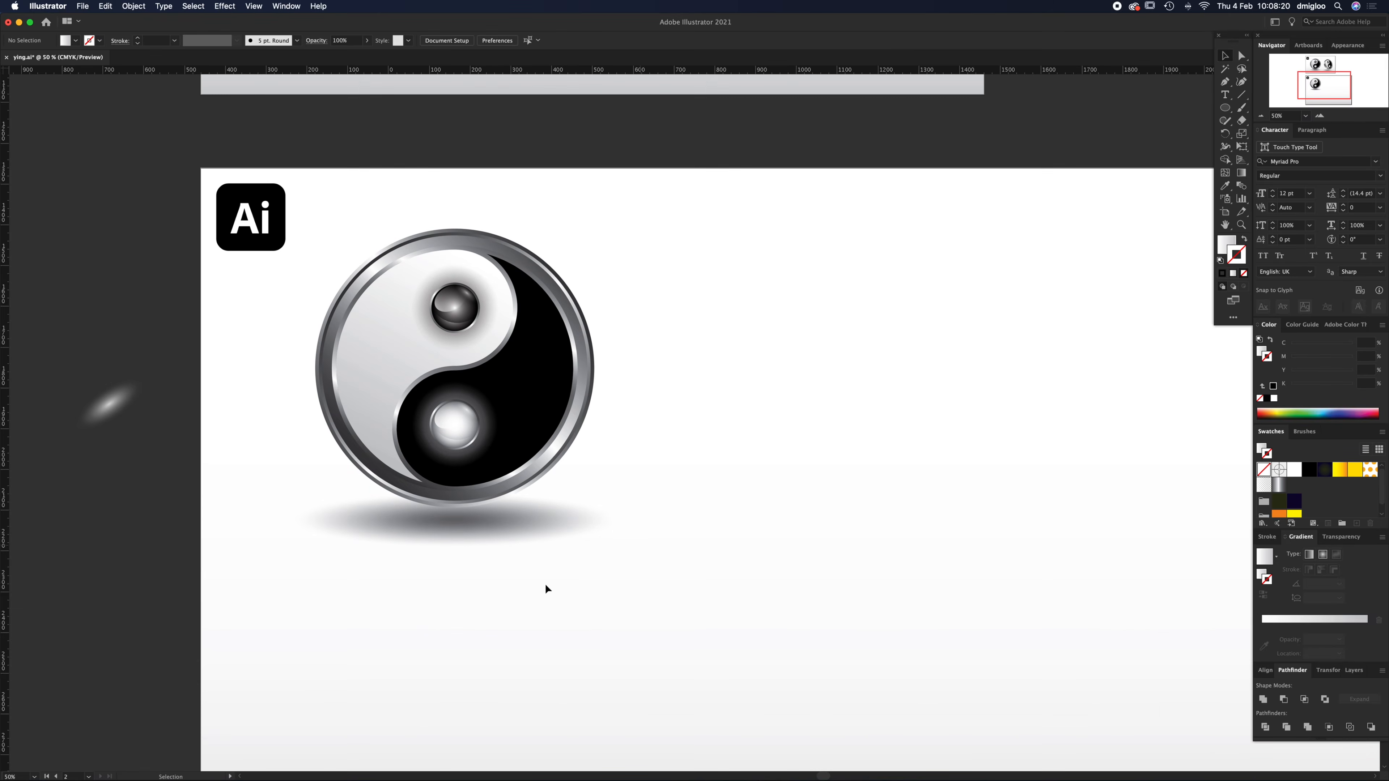
left_click_drag(571, 295, 571, 292)
left_click(471, 619)
left_click(483, 527)
left_click(475, 583)
key("l")
left_click_drag(311, 591, 634, 658)
key("v")
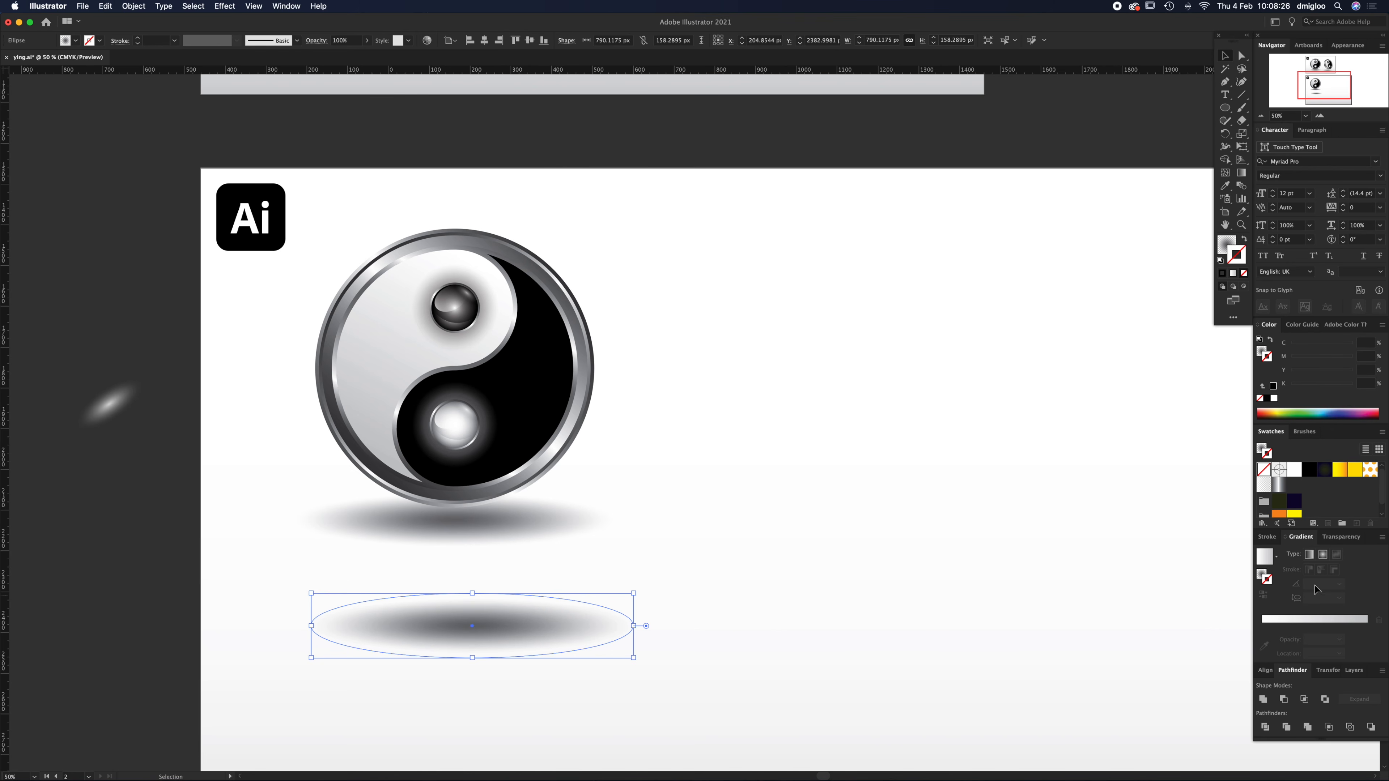
- Examine the colour, opacity and location of the inner and outer stops in the ellipse's radial gradient
left_click(1225, 243)
left_click(1262, 638)
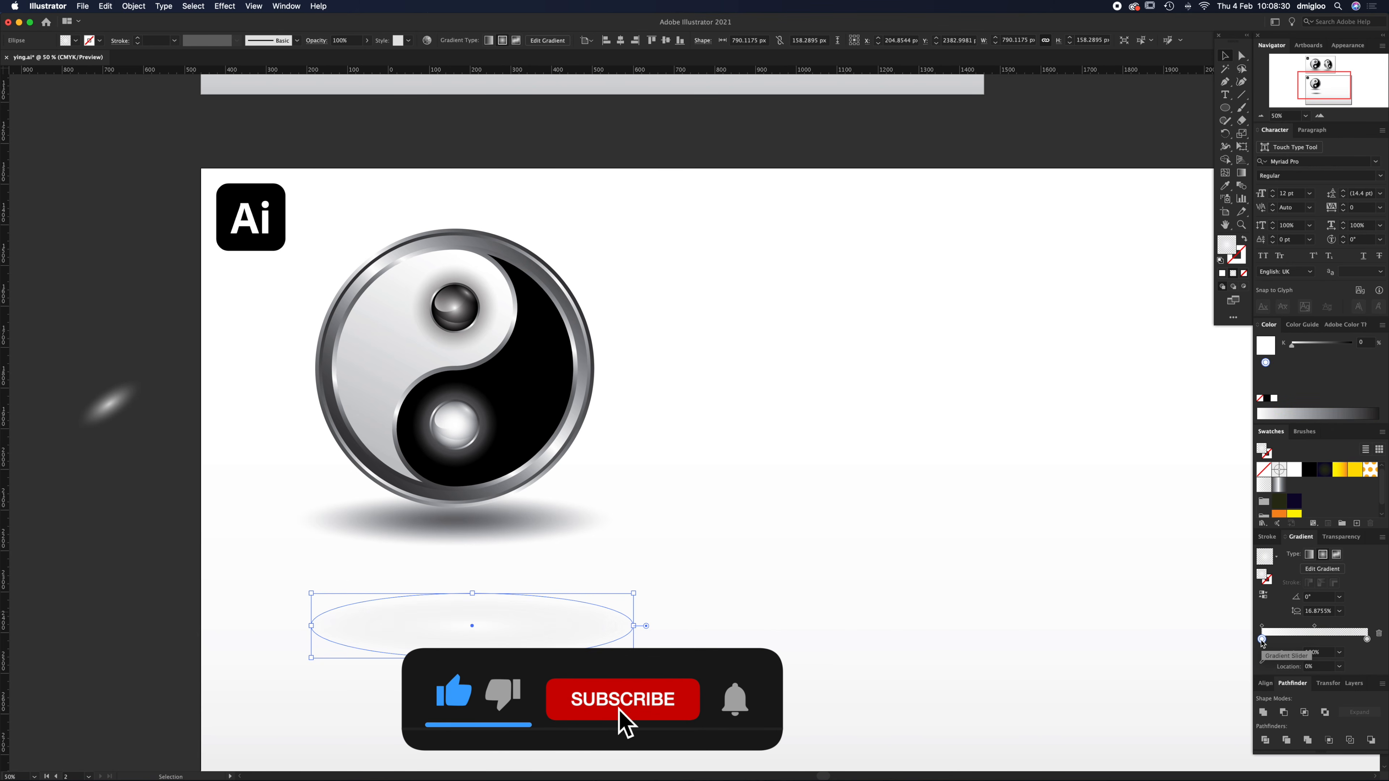
left_click(1262, 639)
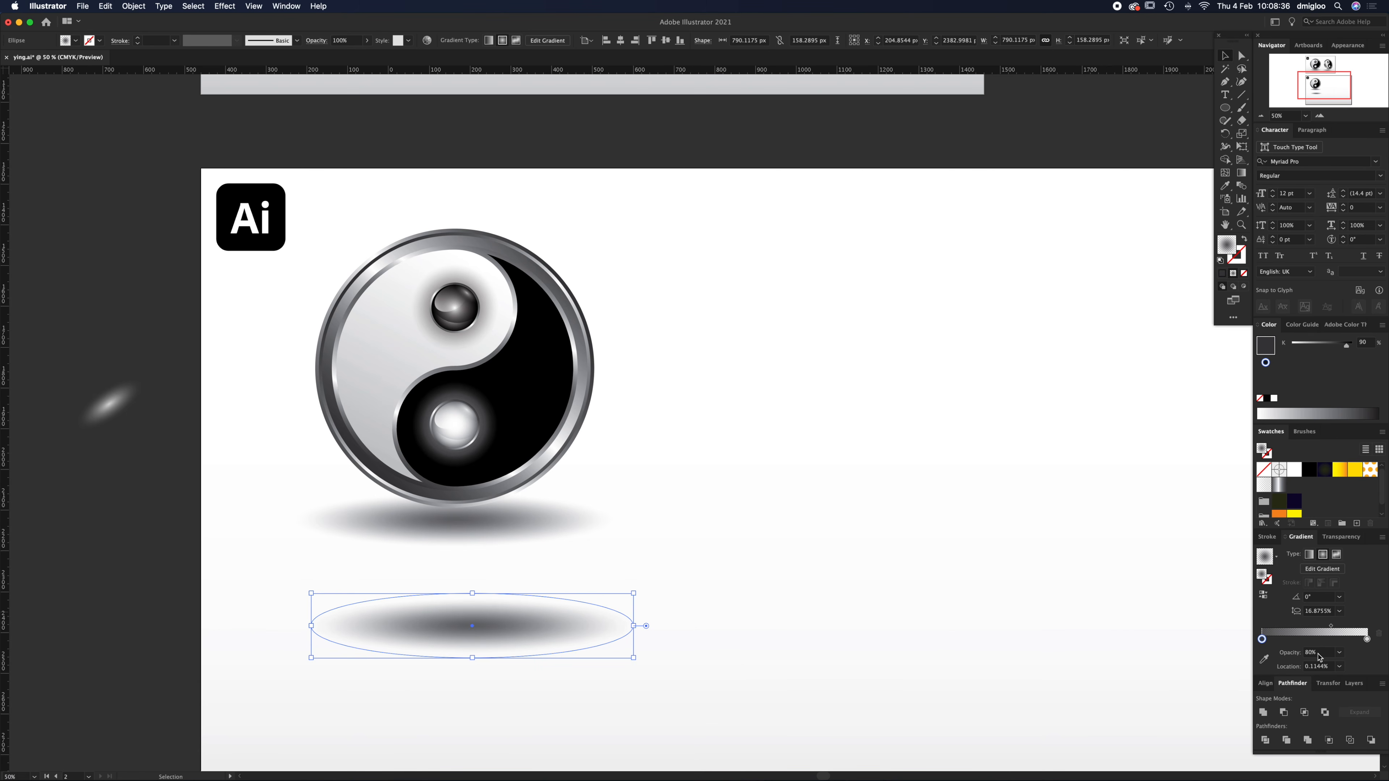
left_click(1367, 638)
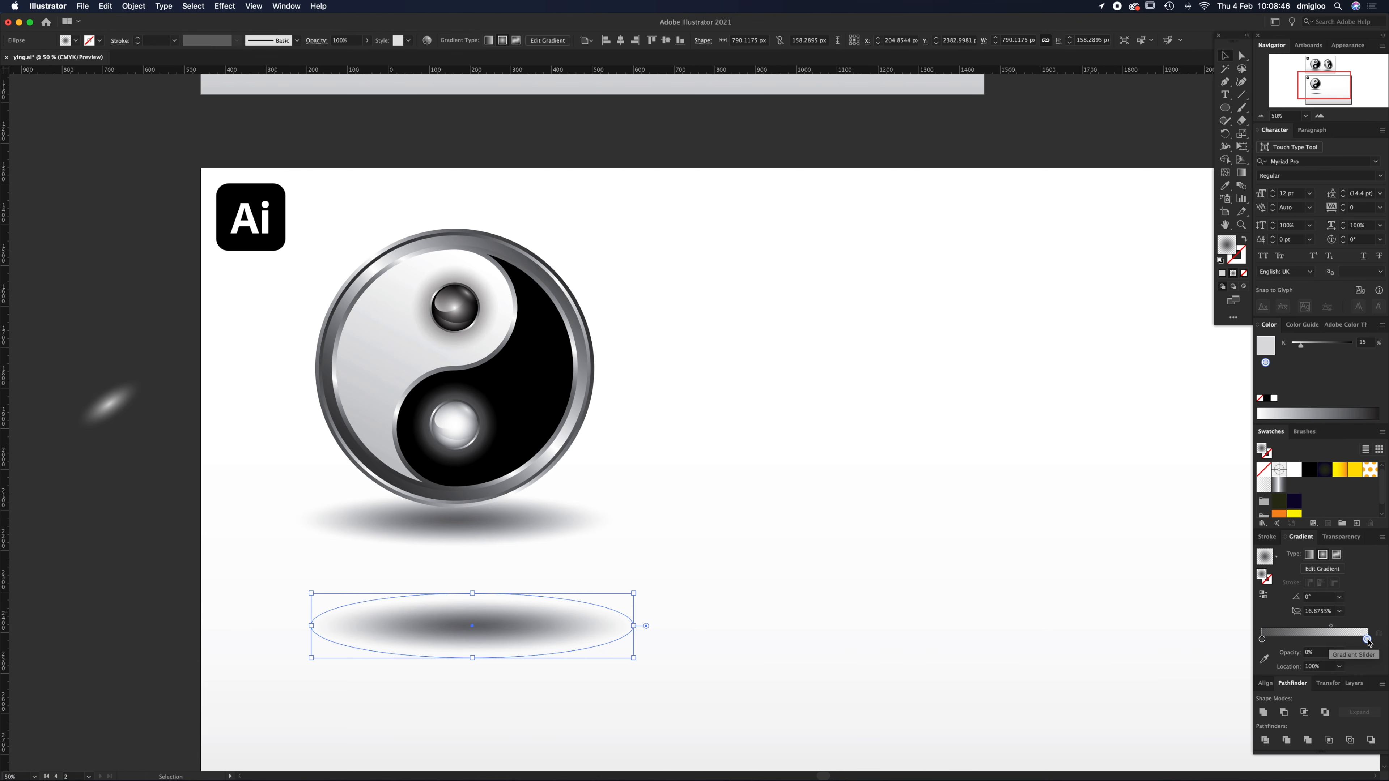
left_click(734, 641)
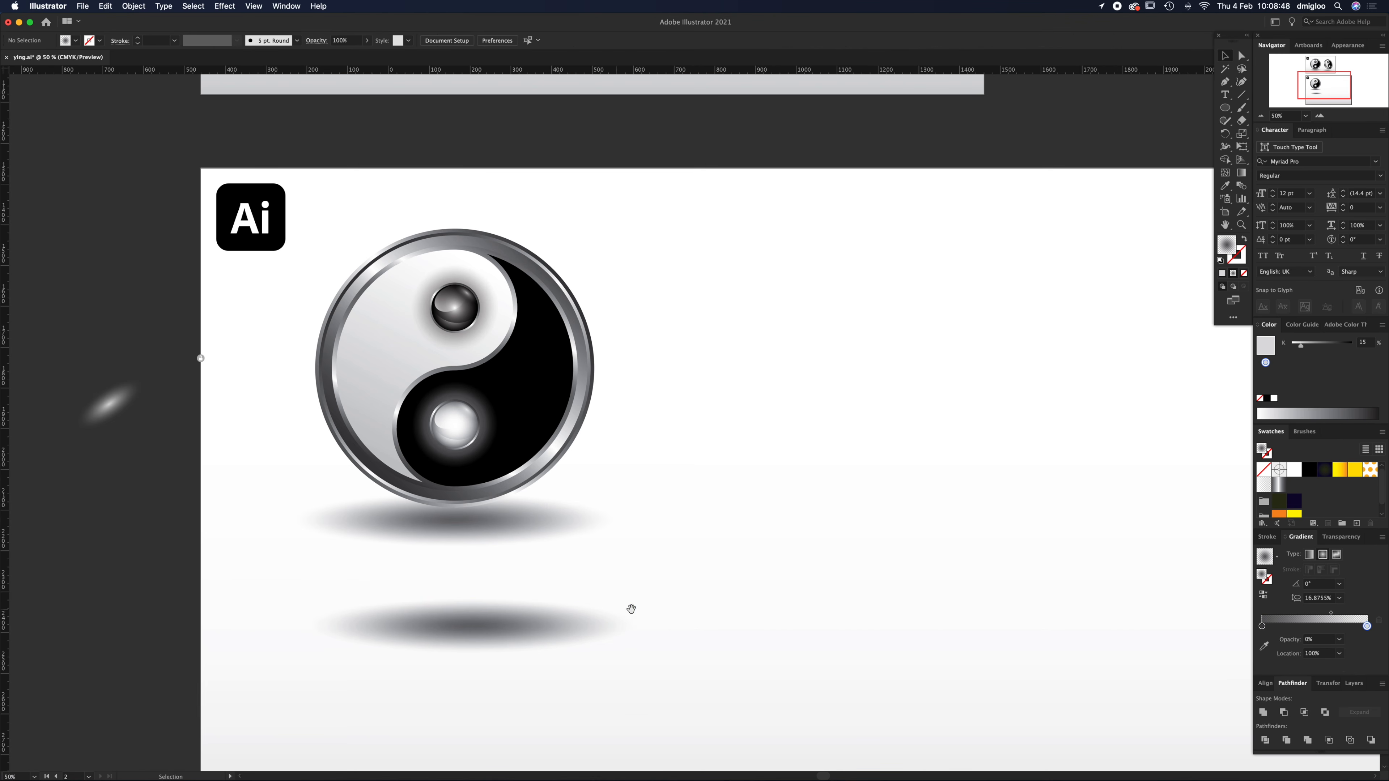
- Try moving the shadow ellipse down toward the artboard's bottom edge to show how its transparent fade behaves on other backgrounds
left_click(625, 595, "alt+super")
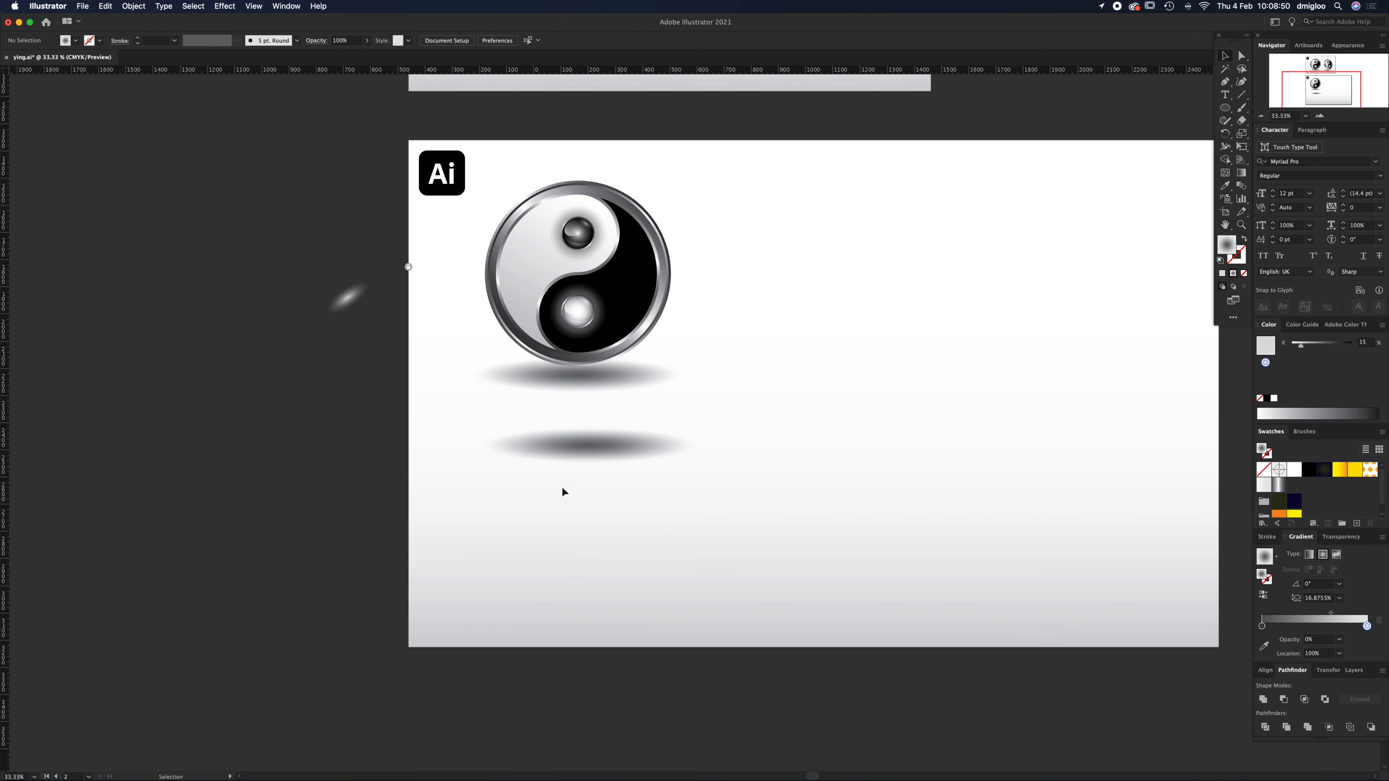
left_click_drag(607, 444, 607, 586)
scroll(563, 589, "up", 5)
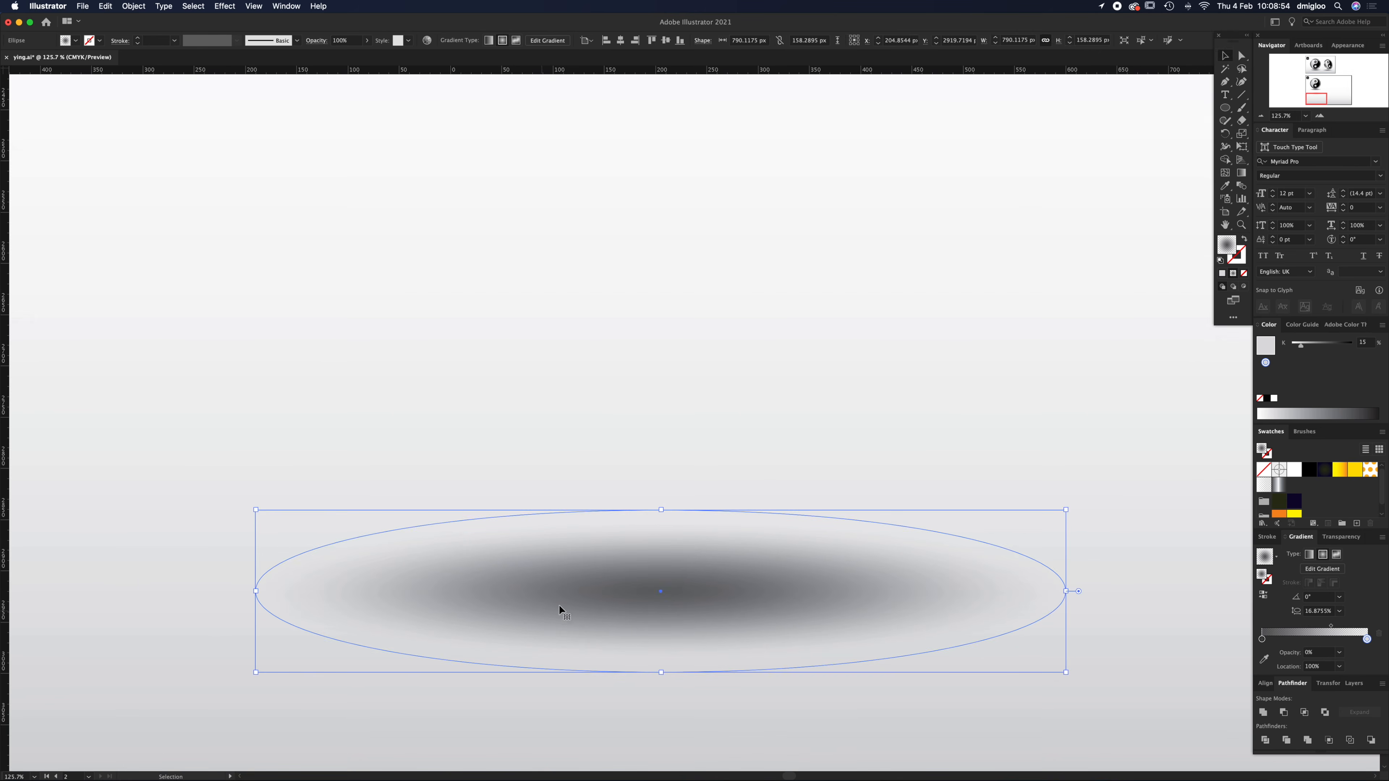
scroll(558, 604, "down", 4)
left_click_drag(713, 366, 715, 431)
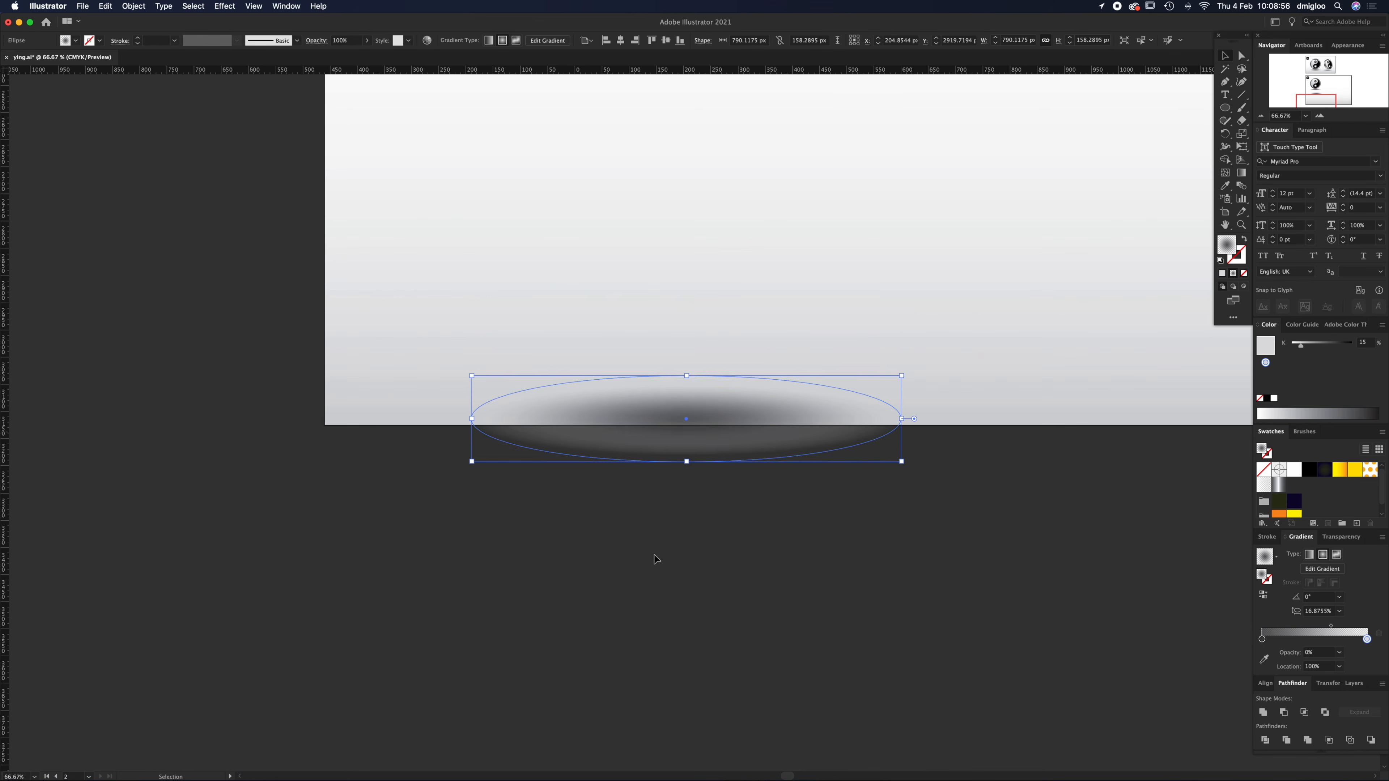
left_click(630, 465)
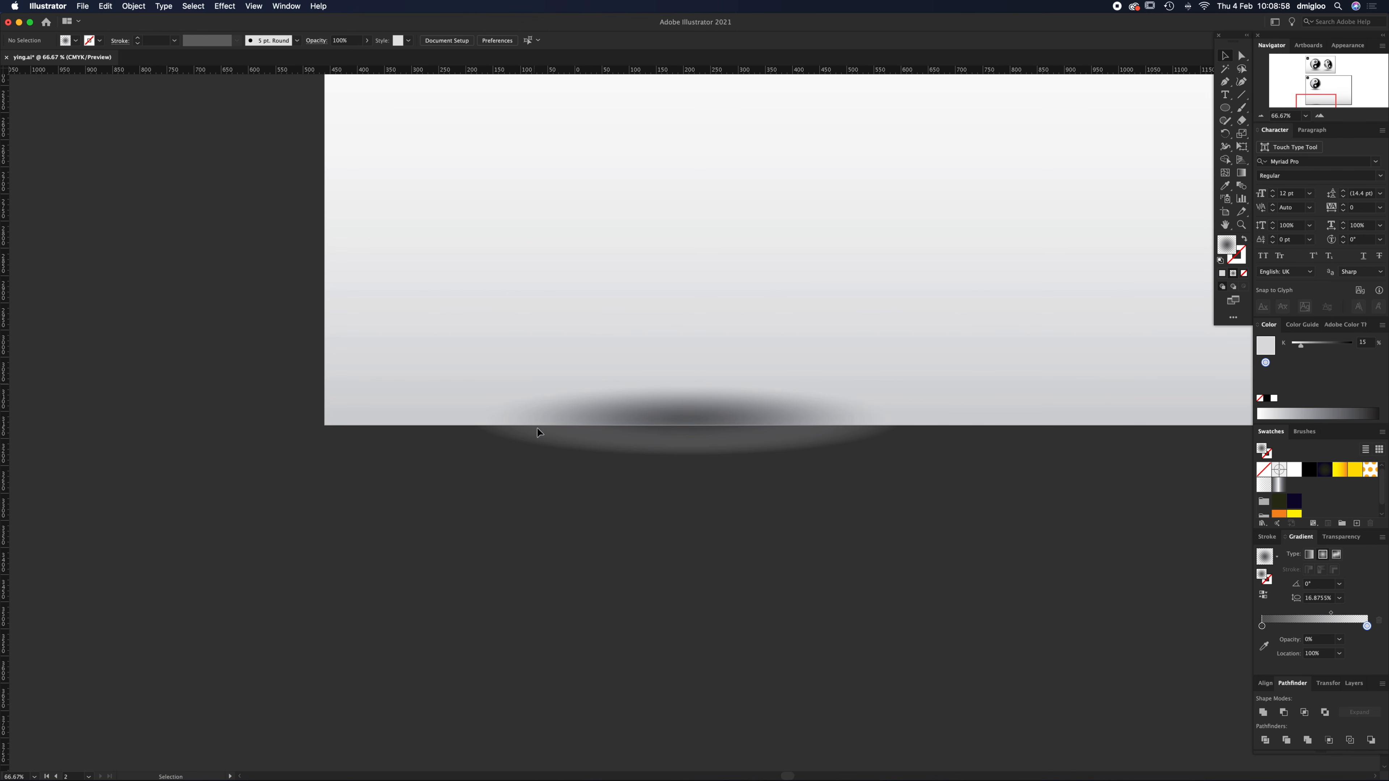
- Undo the shadow ellipse's moves and remove the trial ellipse from beneath the emblem
key("super+z")
left_click_drag(765, 291, 735, 443)
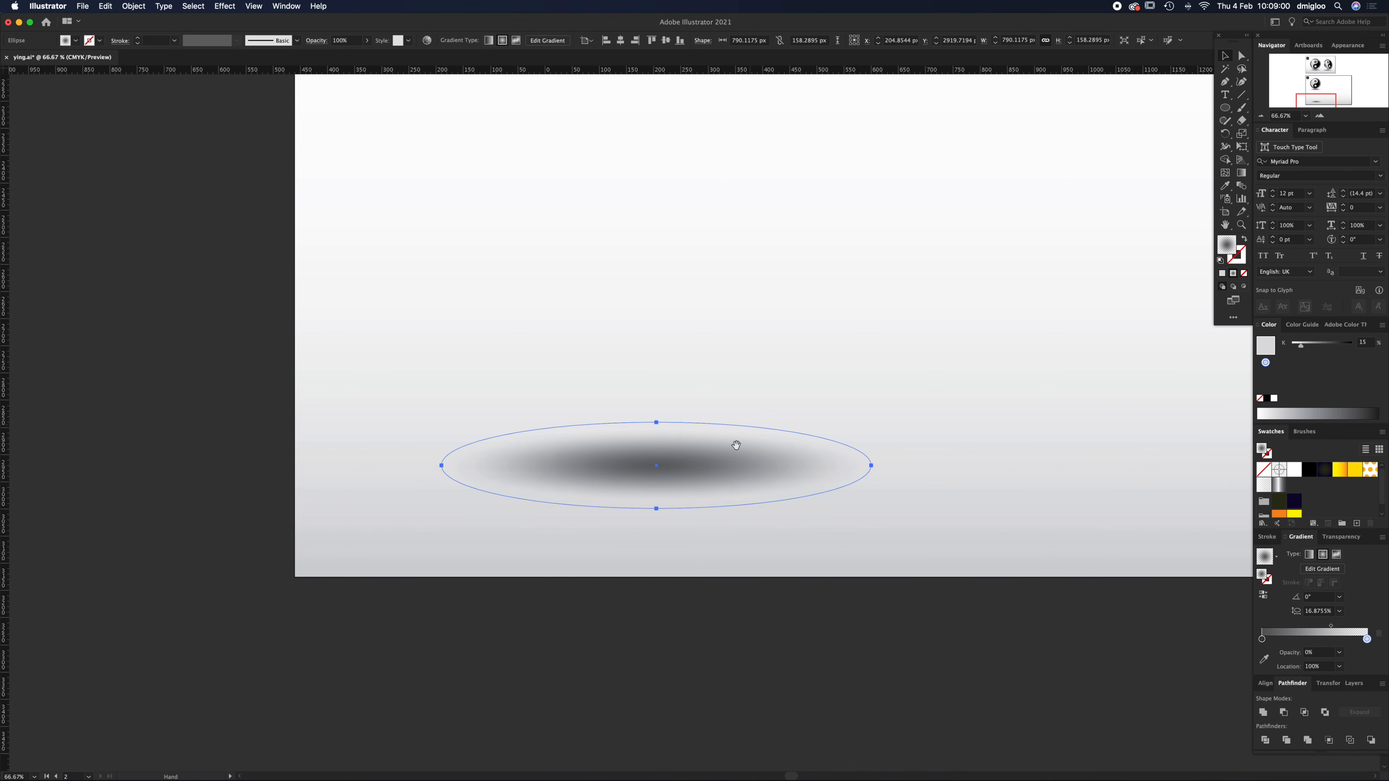
key("super+z")
left_click(767, 333, "alt+super")
left_click_drag(732, 360, 722, 491)
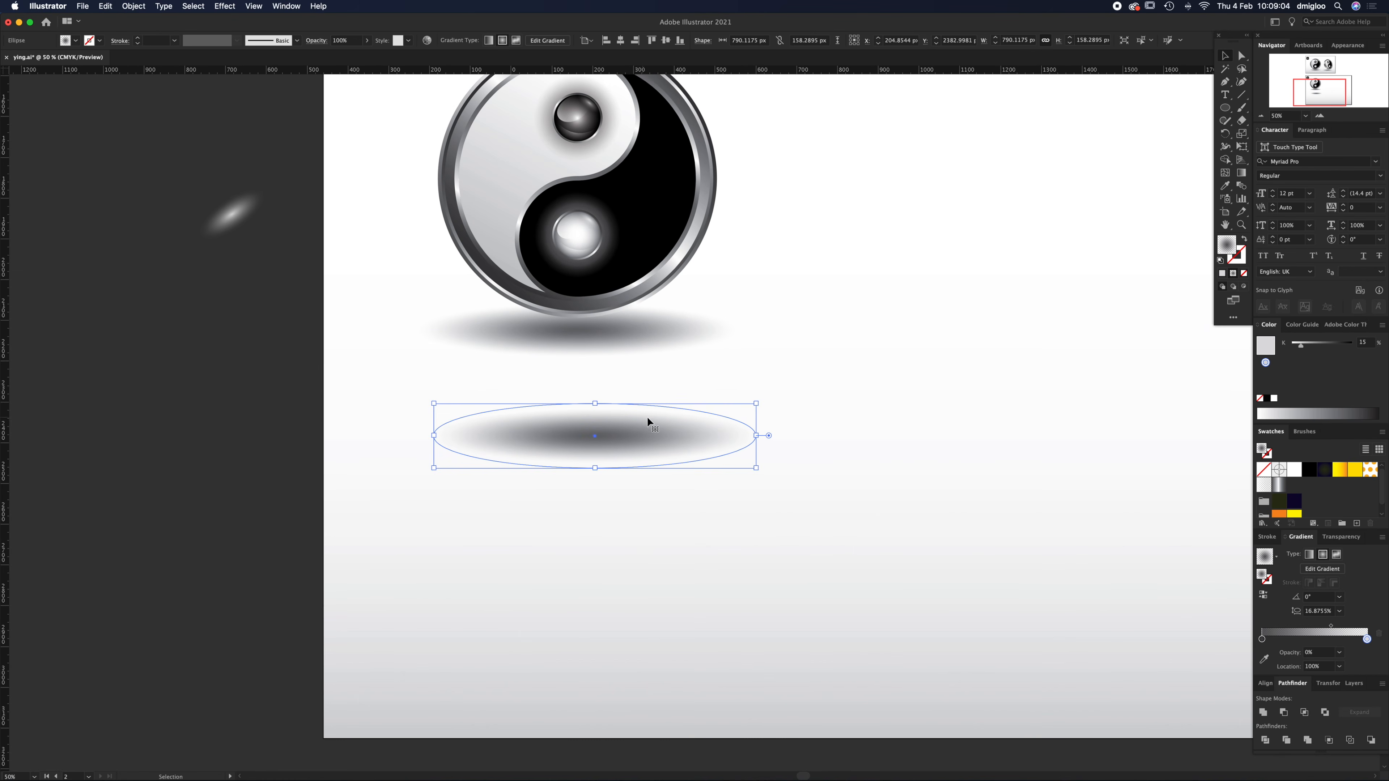
left_click(651, 504)
left_click(649, 437)
key("super+z")
left_click_drag(612, 395, 596, 524)
left_click(596, 524)
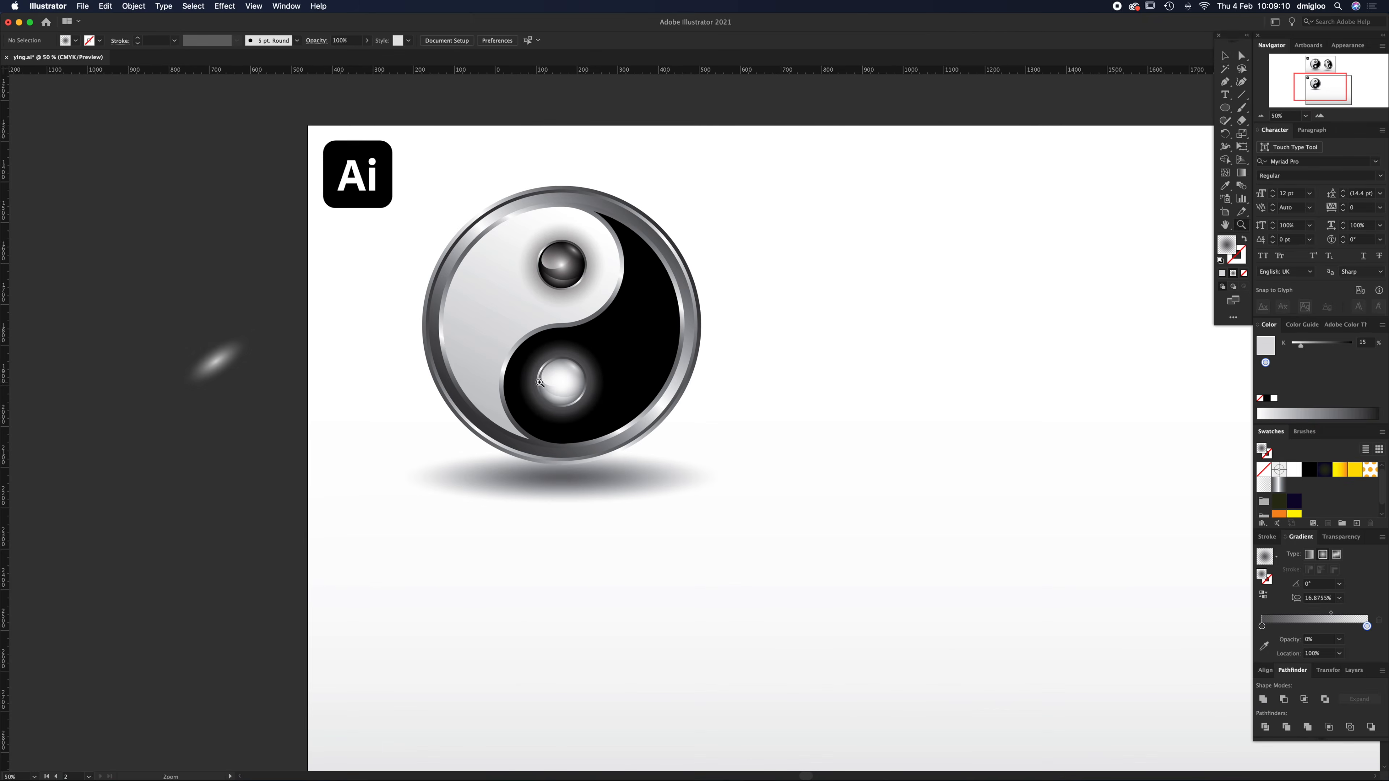
- Duplicate the soft white glow from beside the artboard and place rotated copies along the frame's inner rim and the black half's edges
key("super+equal")
left_click(269, 391)
left_click_drag(270, 390, 386, 346)
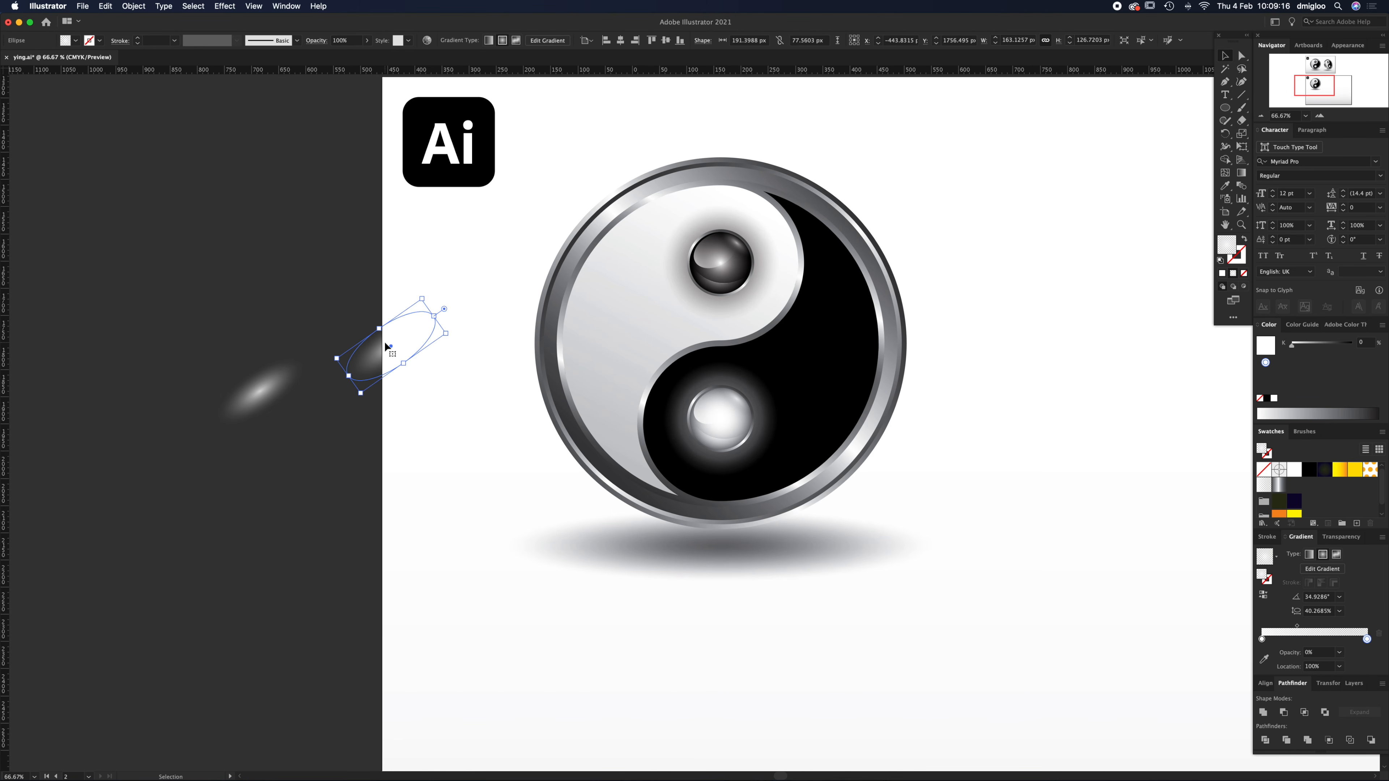
key("super")
left_click(360, 466)
left_click_drag(406, 342, 584, 305)
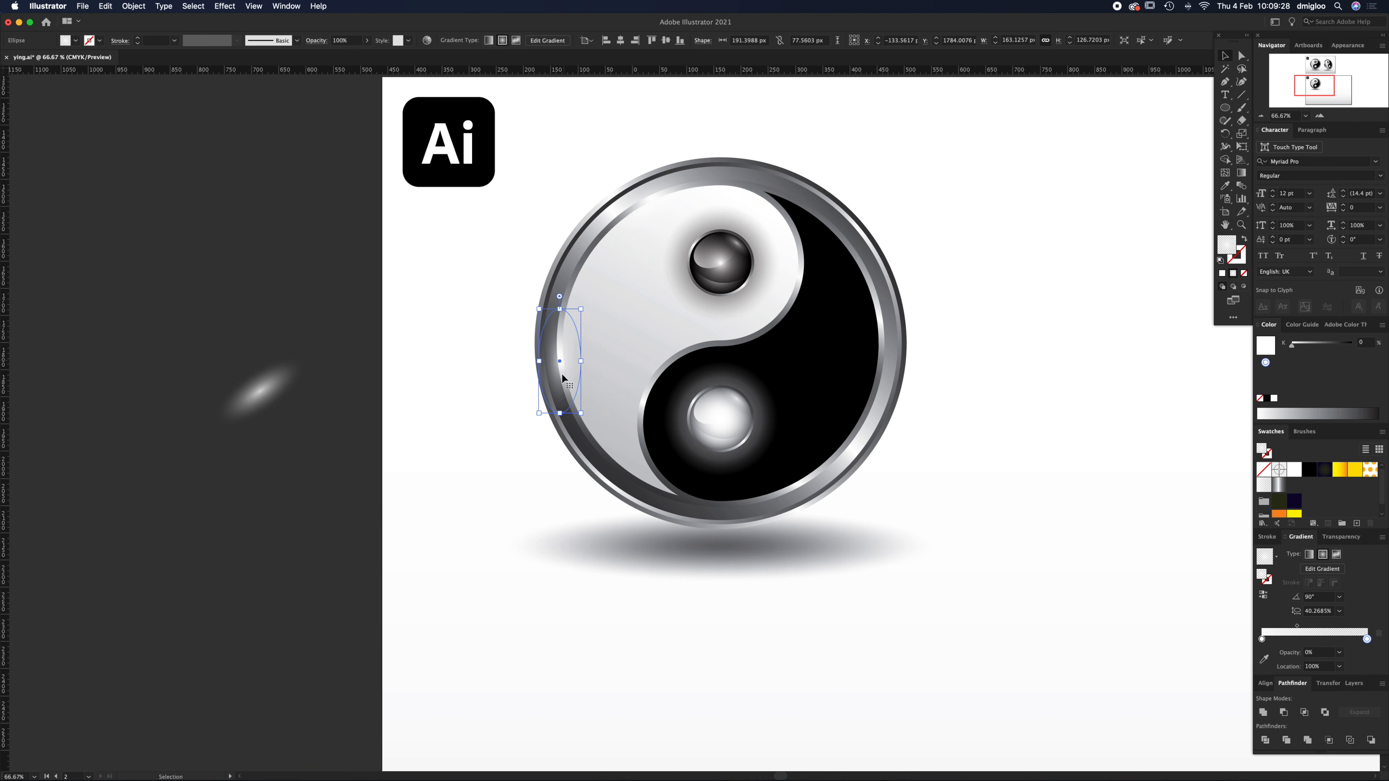
left_click_drag(568, 379, 915, 241)
left_click(909, 431)
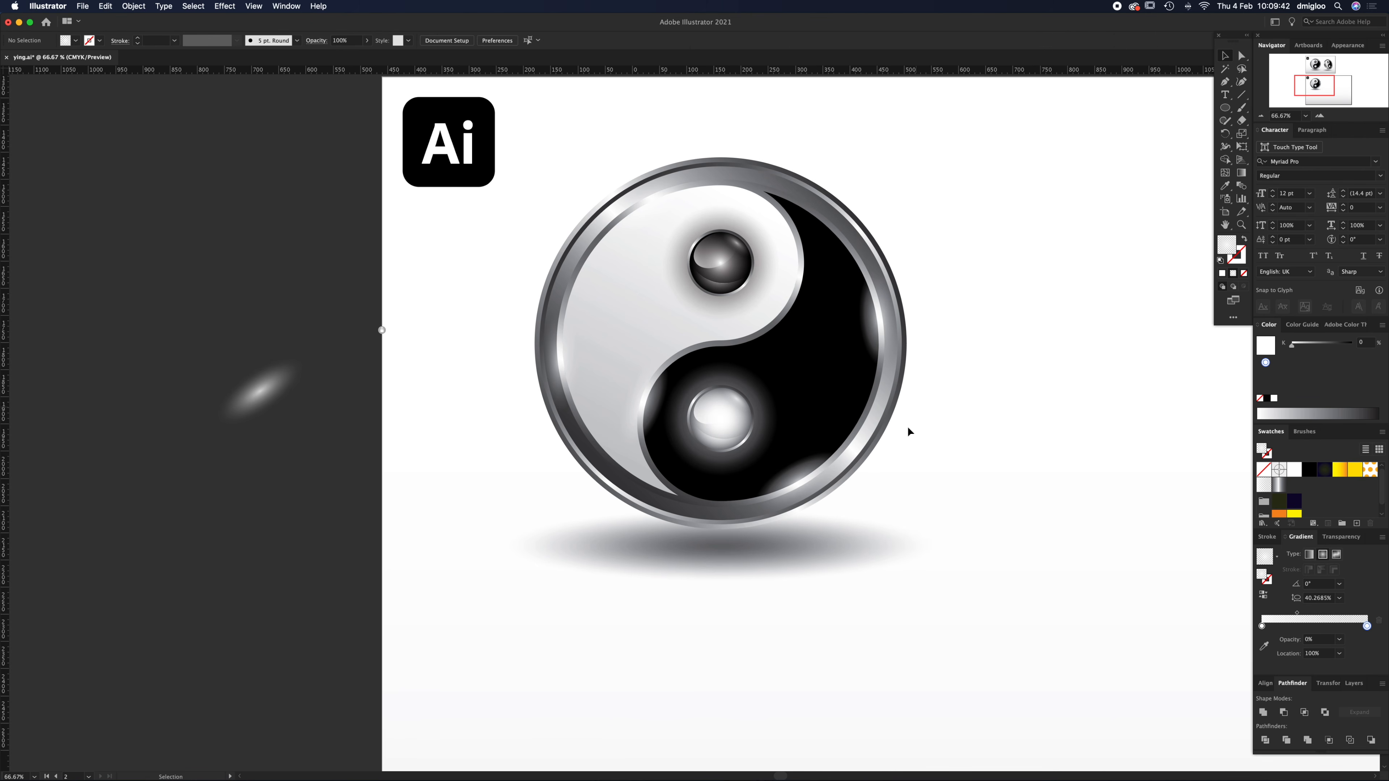
- Compare the emblem with the finished front-facing and extruded samples on the artboard above
key("z")
left_click(903, 448, "alt")
key("space")
left_click_drag(834, 465, 710, 467)
left_click(763, 354, "alt")
key("space")
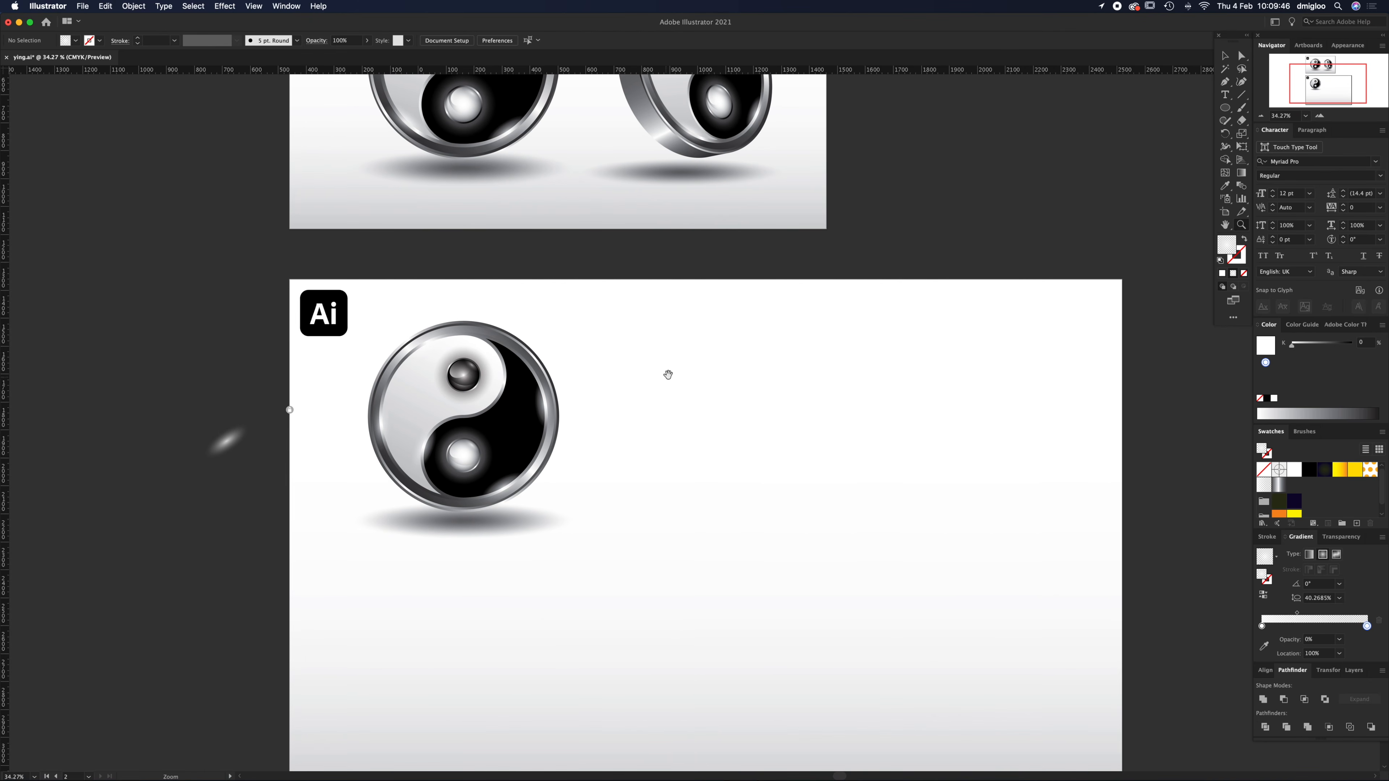
left_click_drag(667, 375, 698, 472)
key("v")
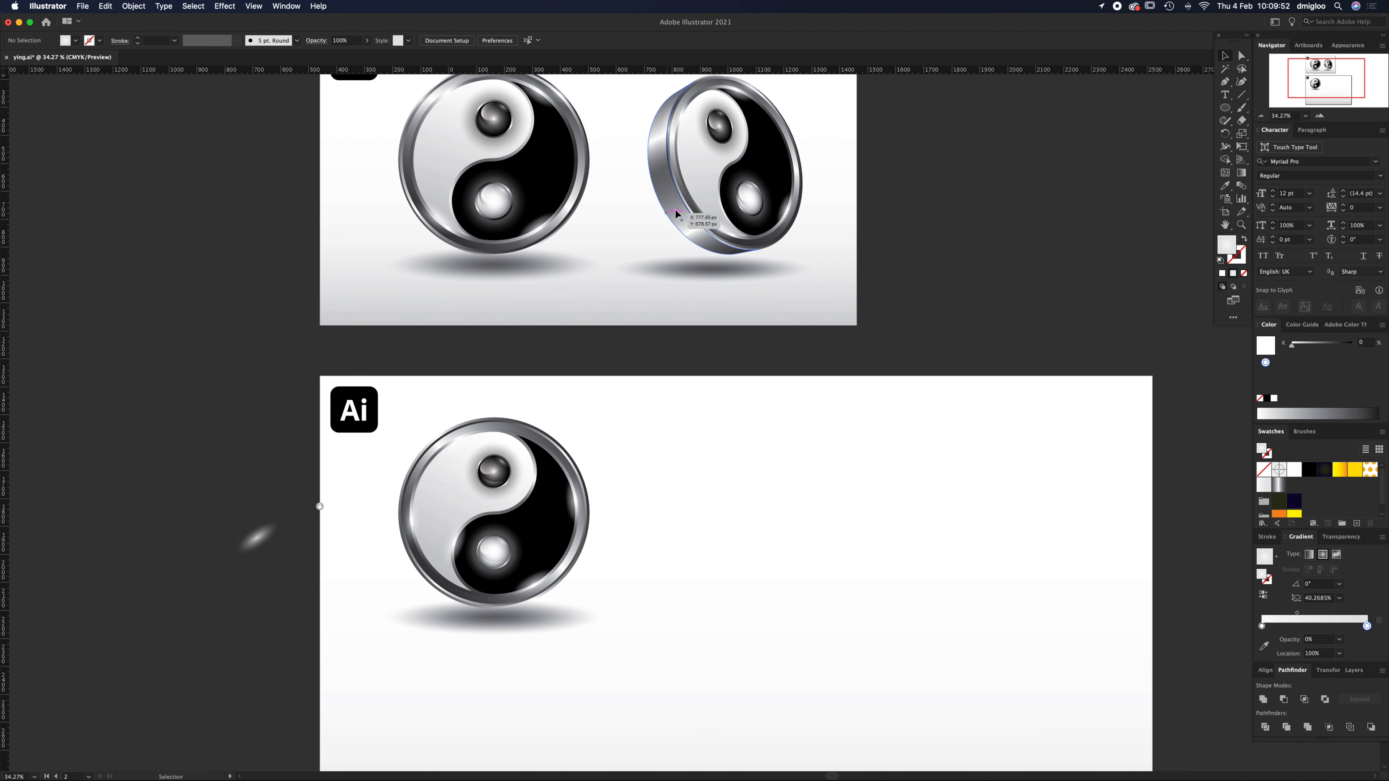
- Duplicate the emblem's outer metallic circle to the right of the emblem and fill the copy with solid yellow
key("super+equal")
key("super+equal")
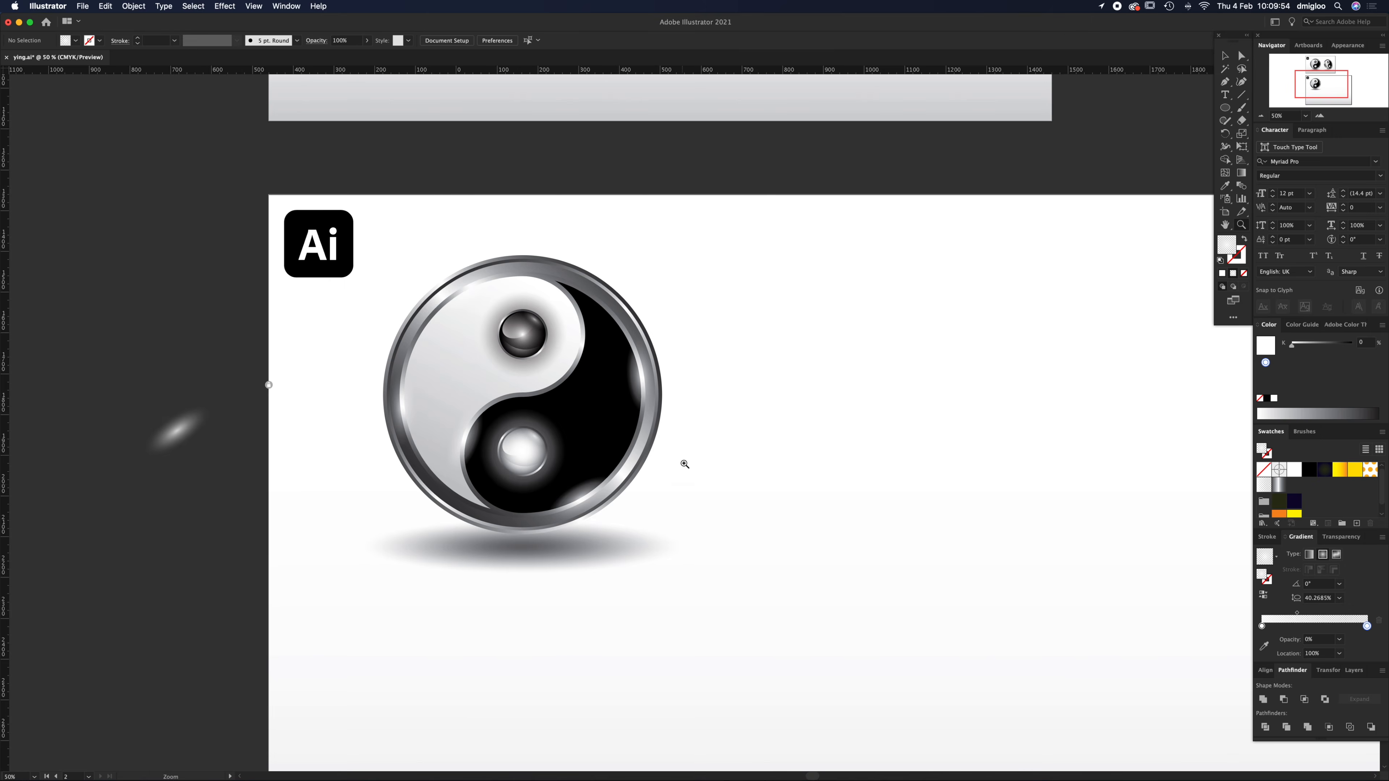
left_click(659, 383)
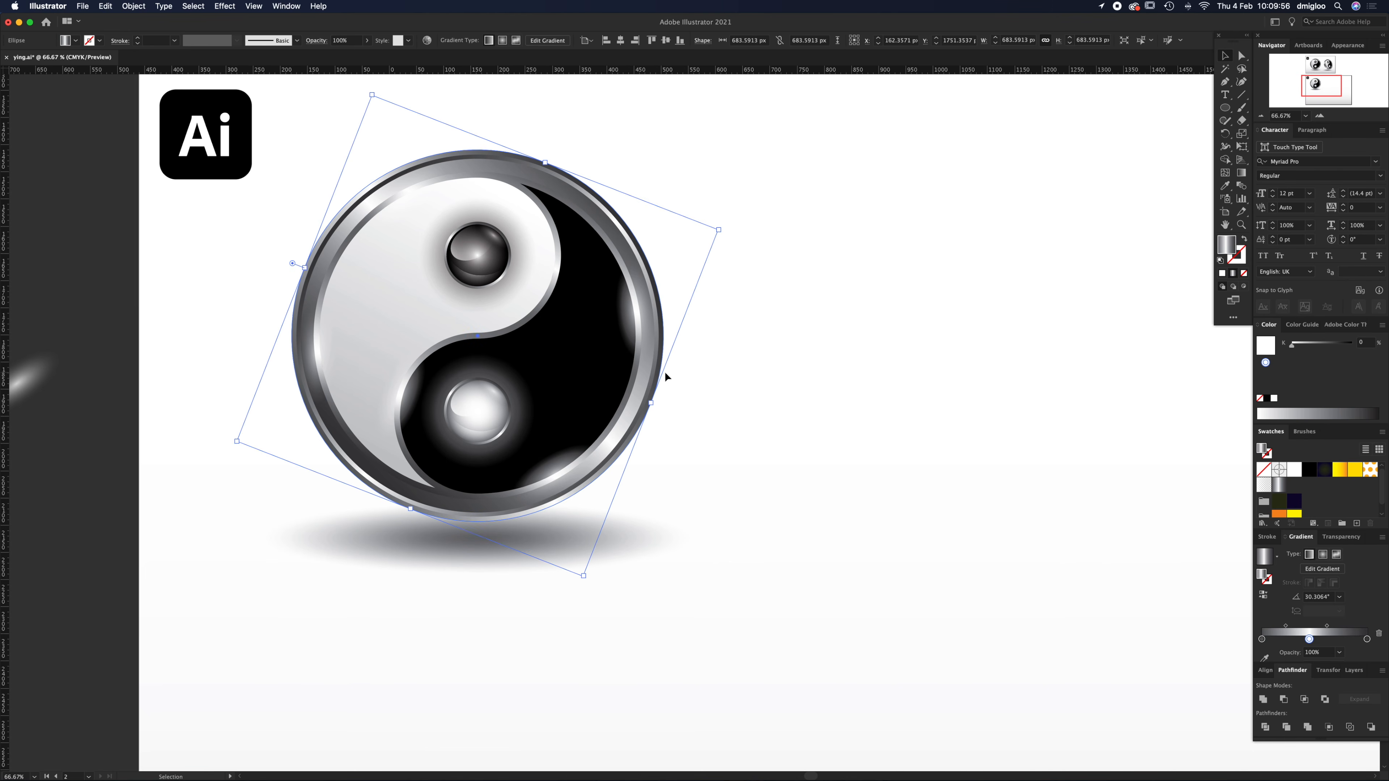
left_click(696, 383)
scroll(651, 401, "up", 2)
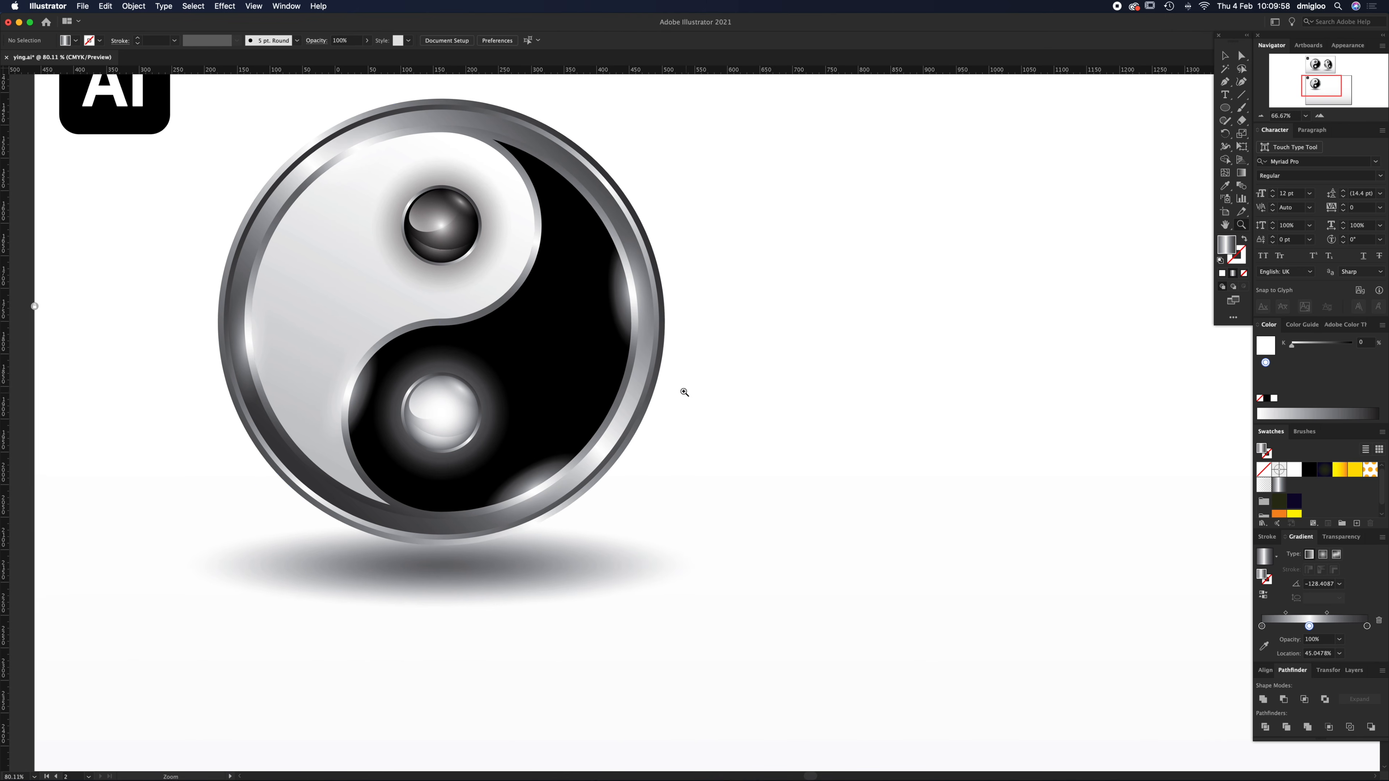
left_click(659, 385)
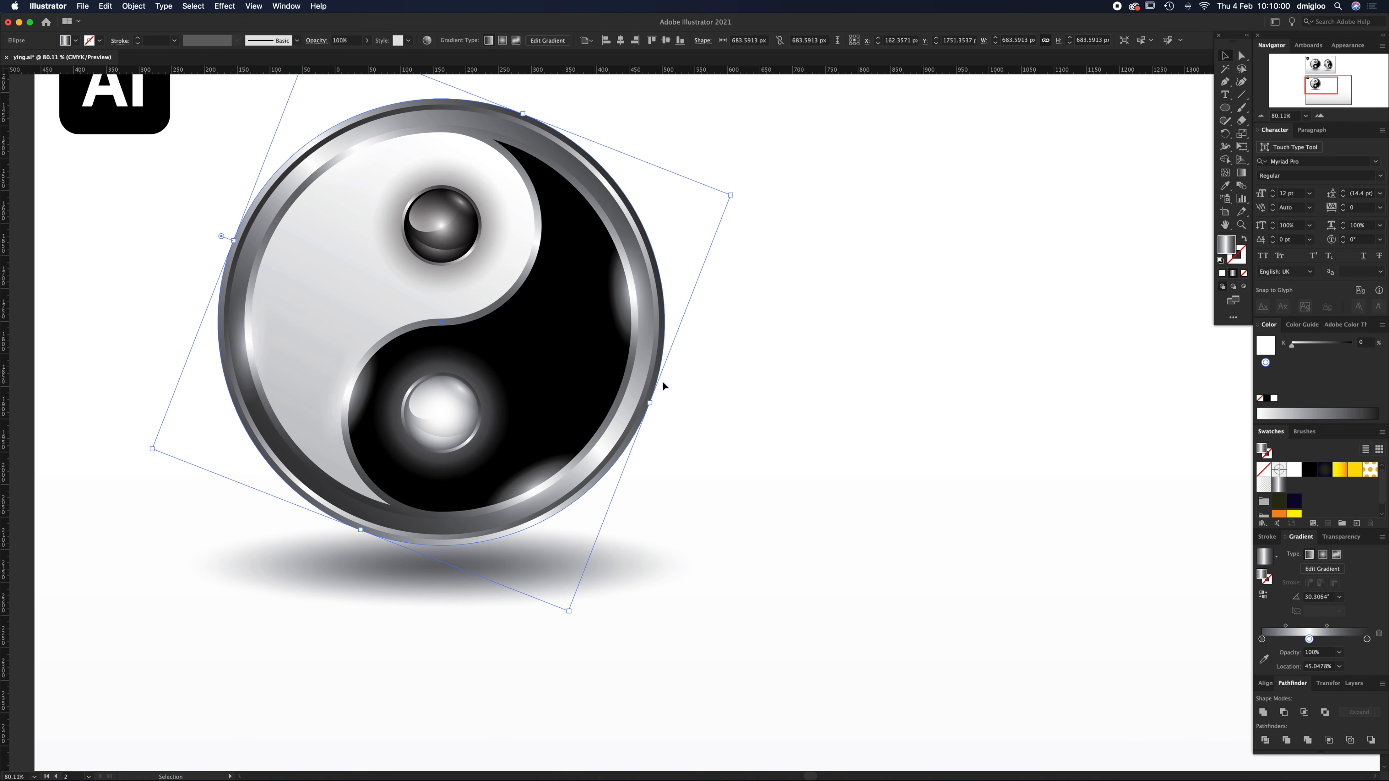
left_click_drag(667, 378, 1134, 424)
key("super+minus")
left_click_drag(733, 406, 952, 406)
key("super+minus")
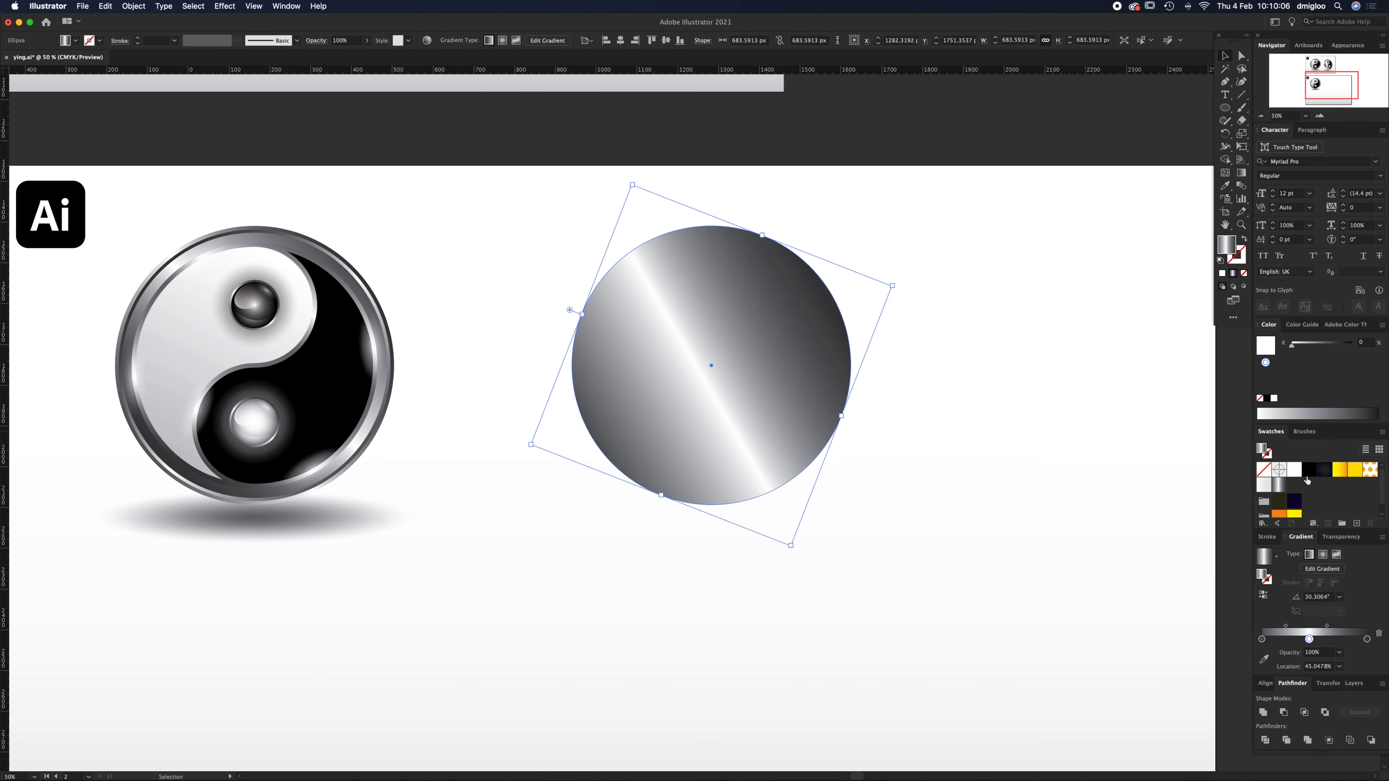
left_click(1355, 472)
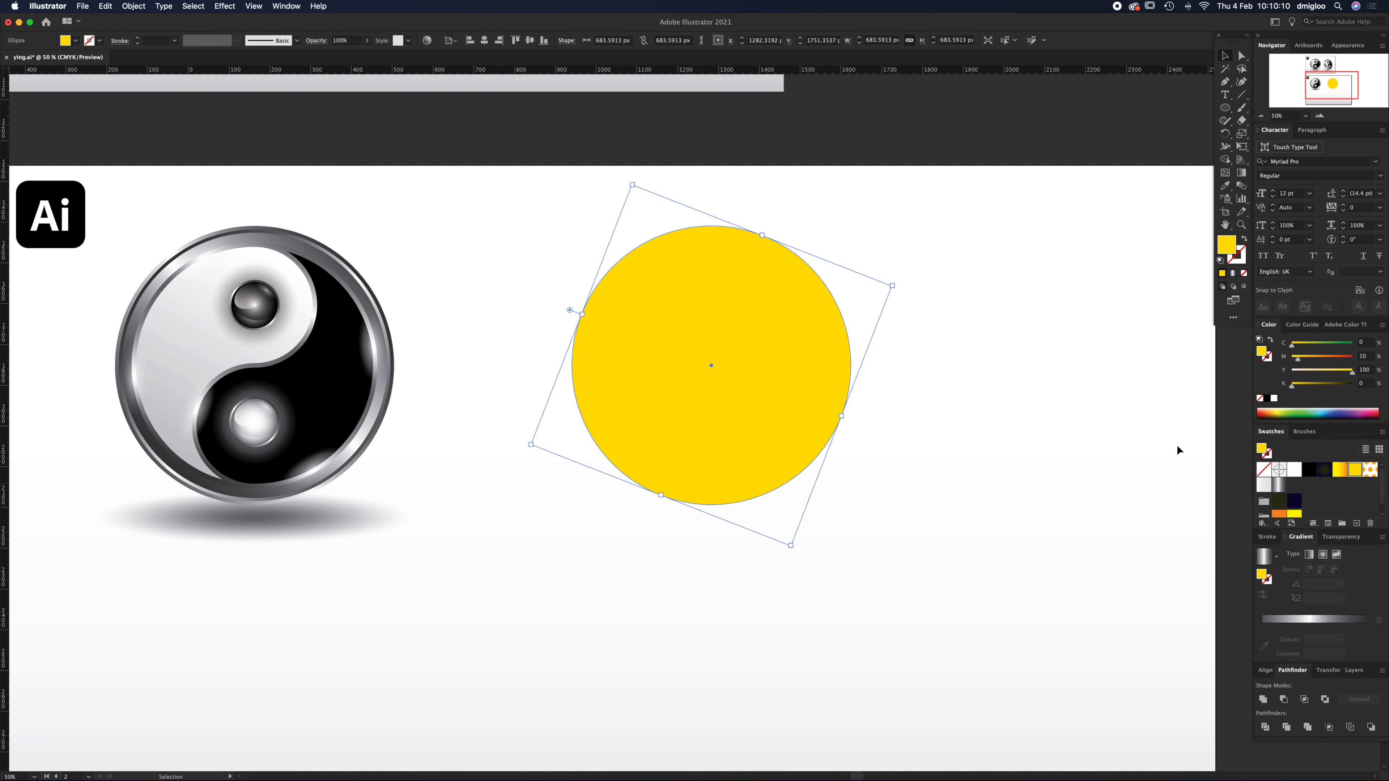
left_click(946, 402)
- Start a 3D Extrude & Bevel on the yellow circle with preview and set its rotation to 5°, -50° and 10°
left_click(725, 379)
key("super+minus")
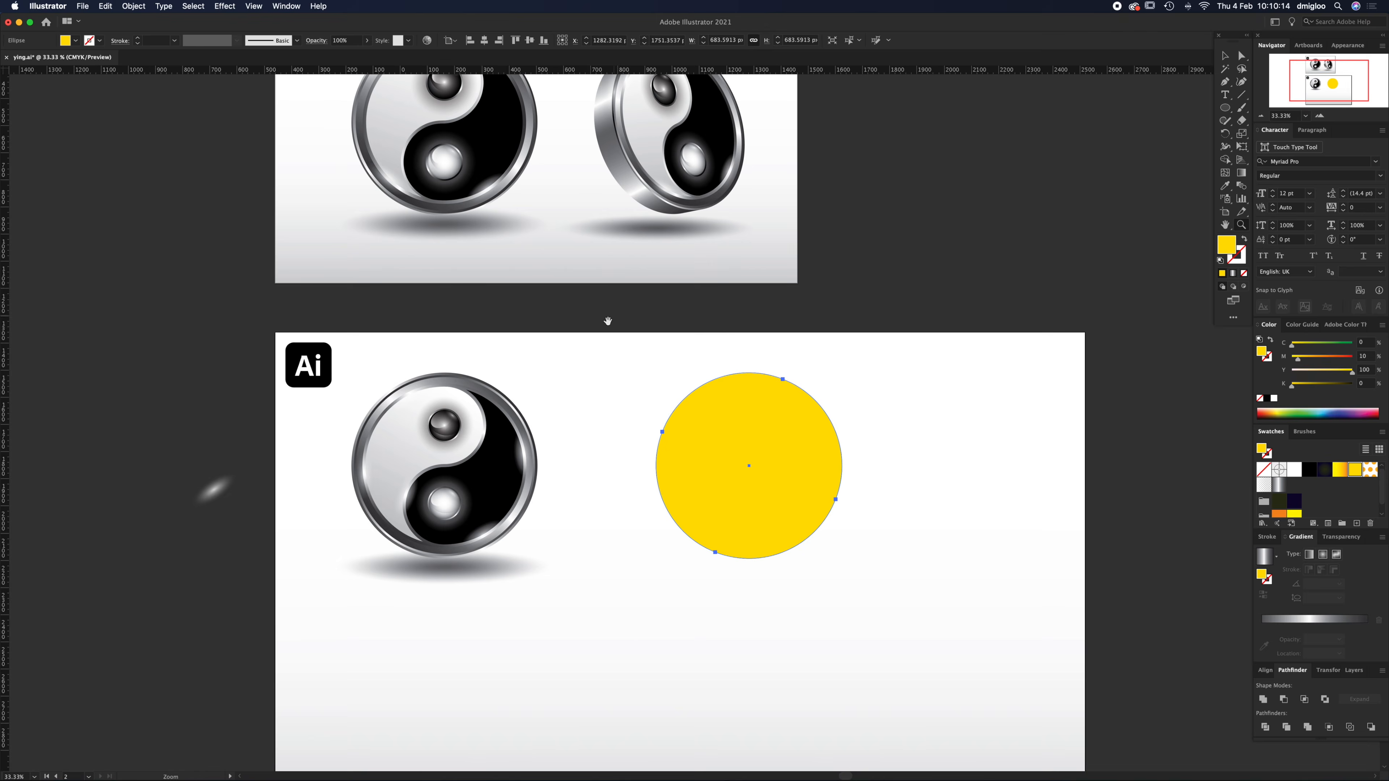
scroll(602, 416, "up", 2)
left_click(225, 7)
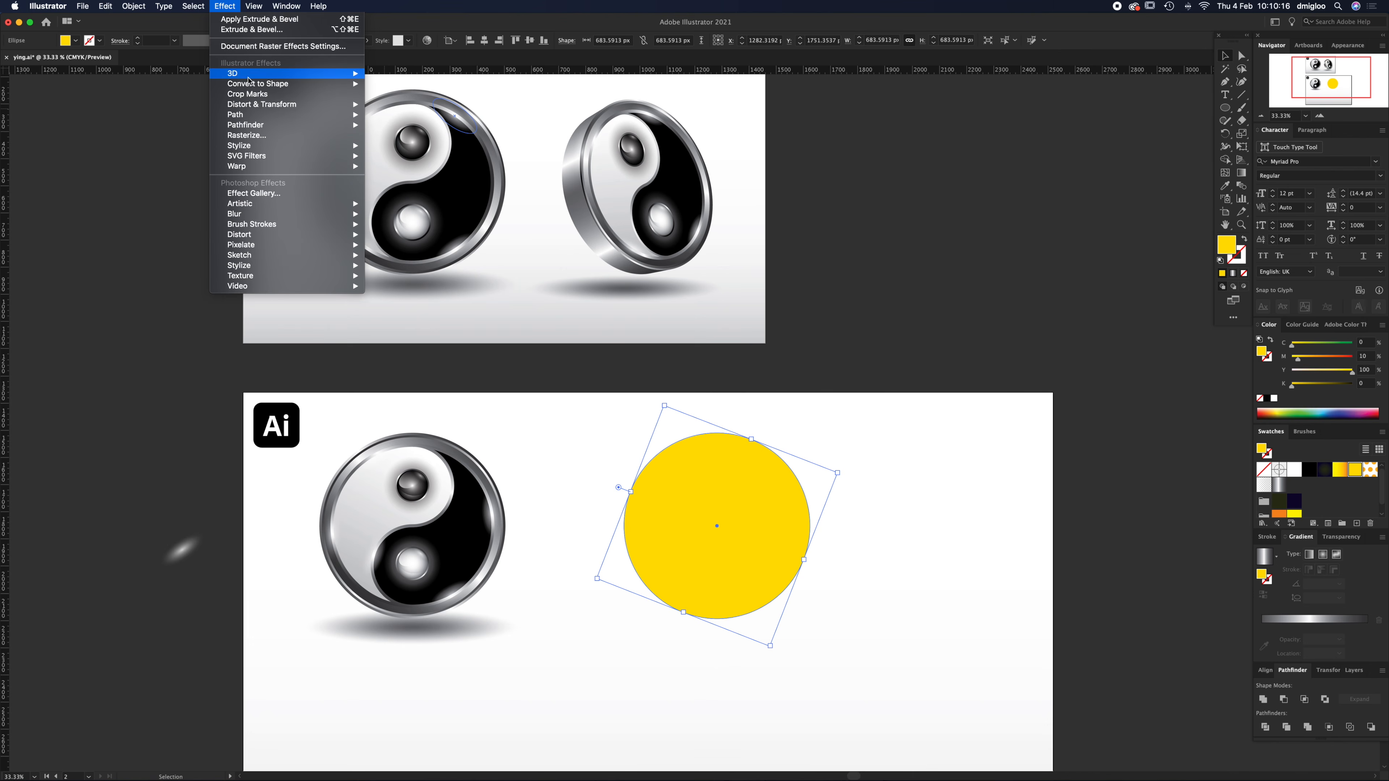
mouse_move(306, 73)
left_click(407, 73)
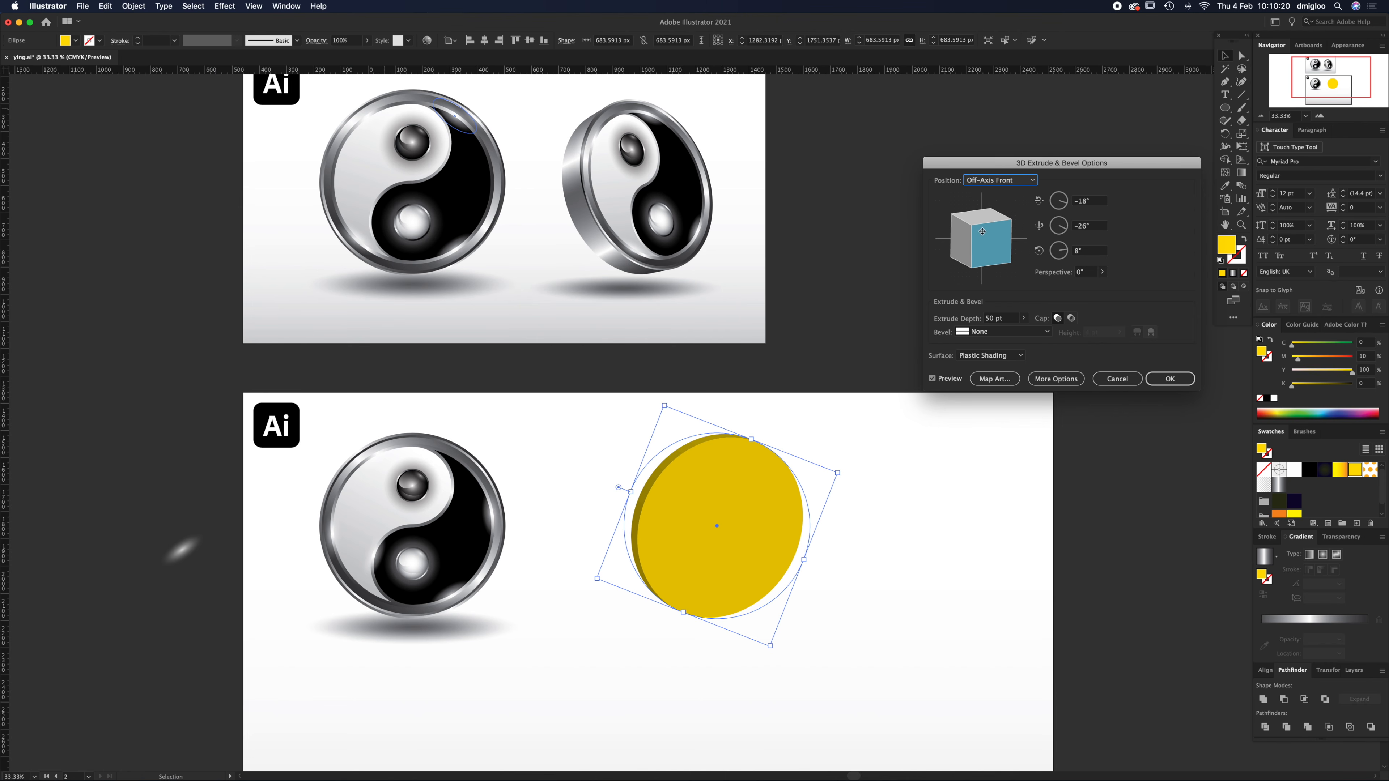
mouse_move(991, 266)
left_mouse_down()
mouse_move(958, 241)
mouse_move(991, 239)
left_mouse_up()
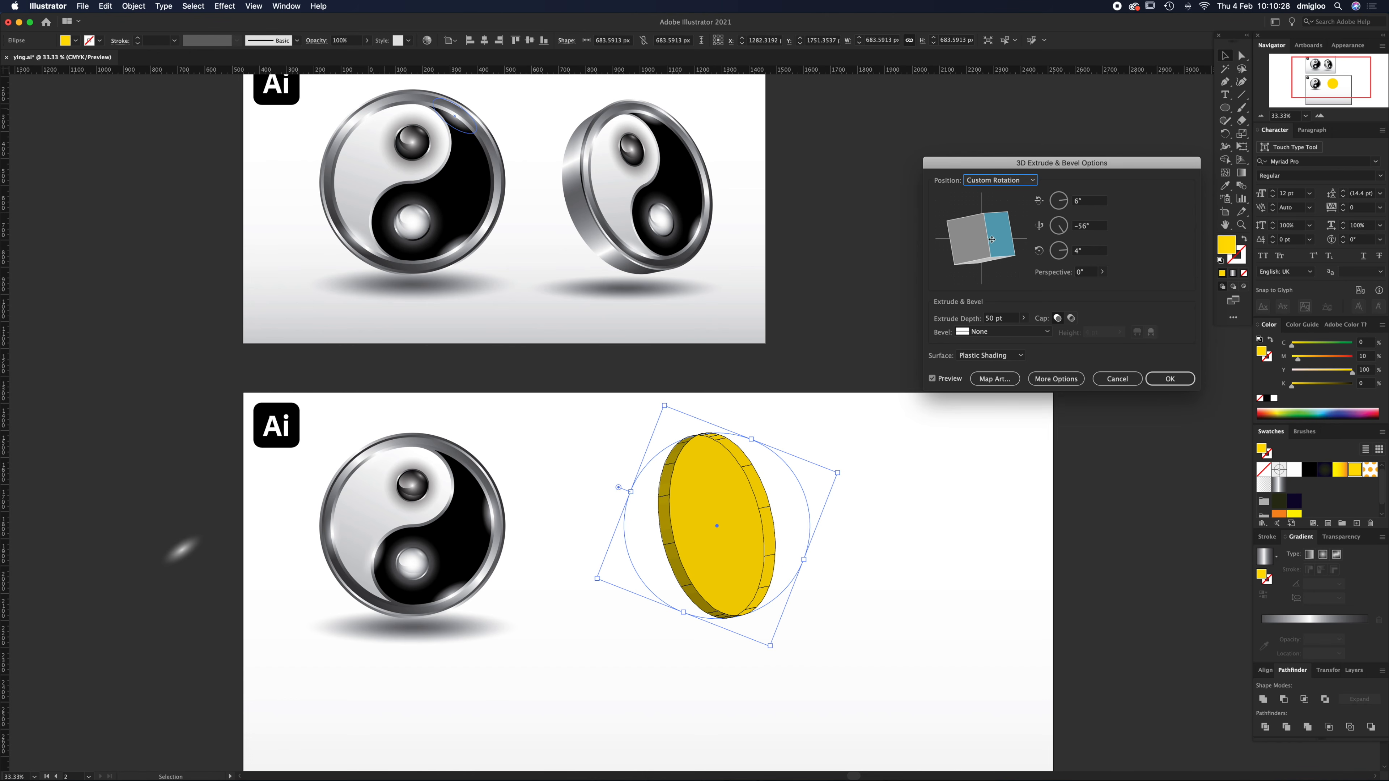
left_click_drag(1021, 261, 1002, 275)
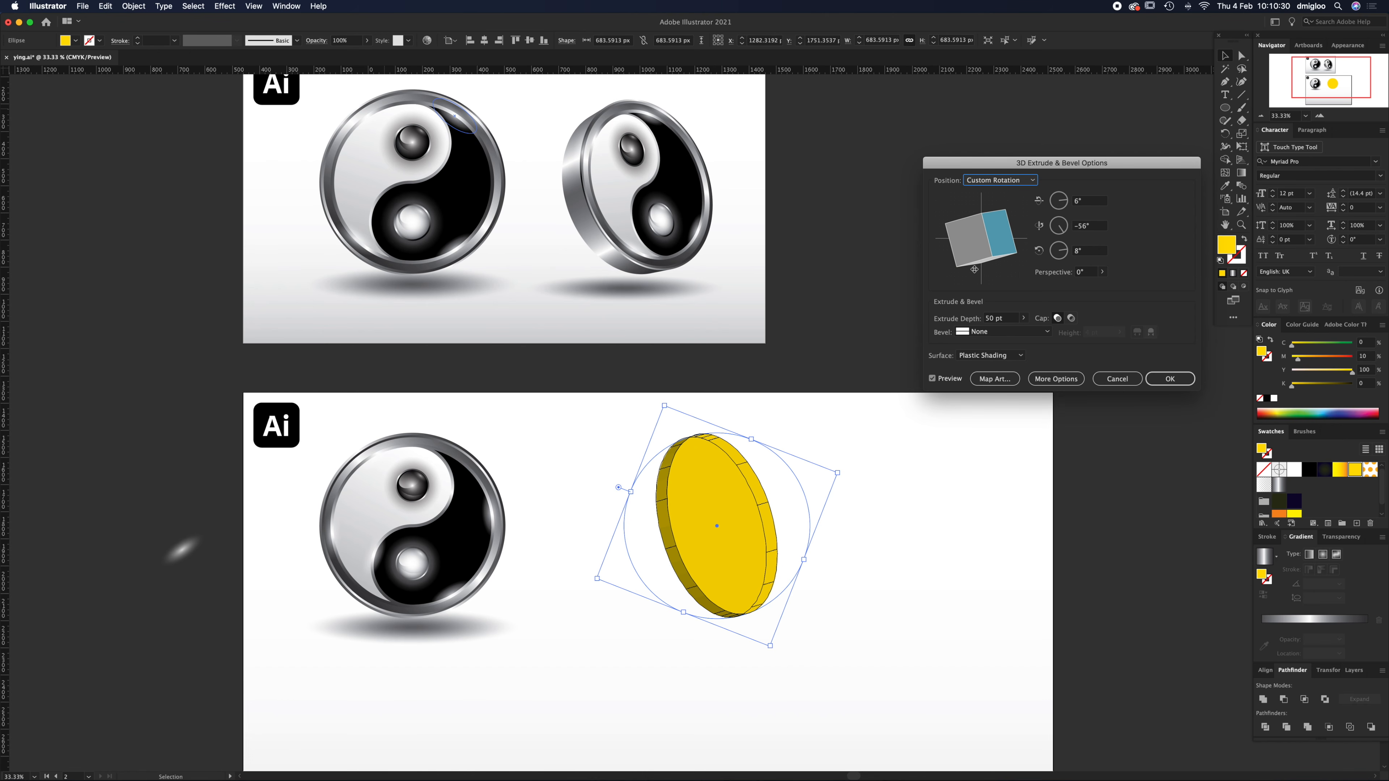
left_click(1033, 182)
left_click(1008, 244)
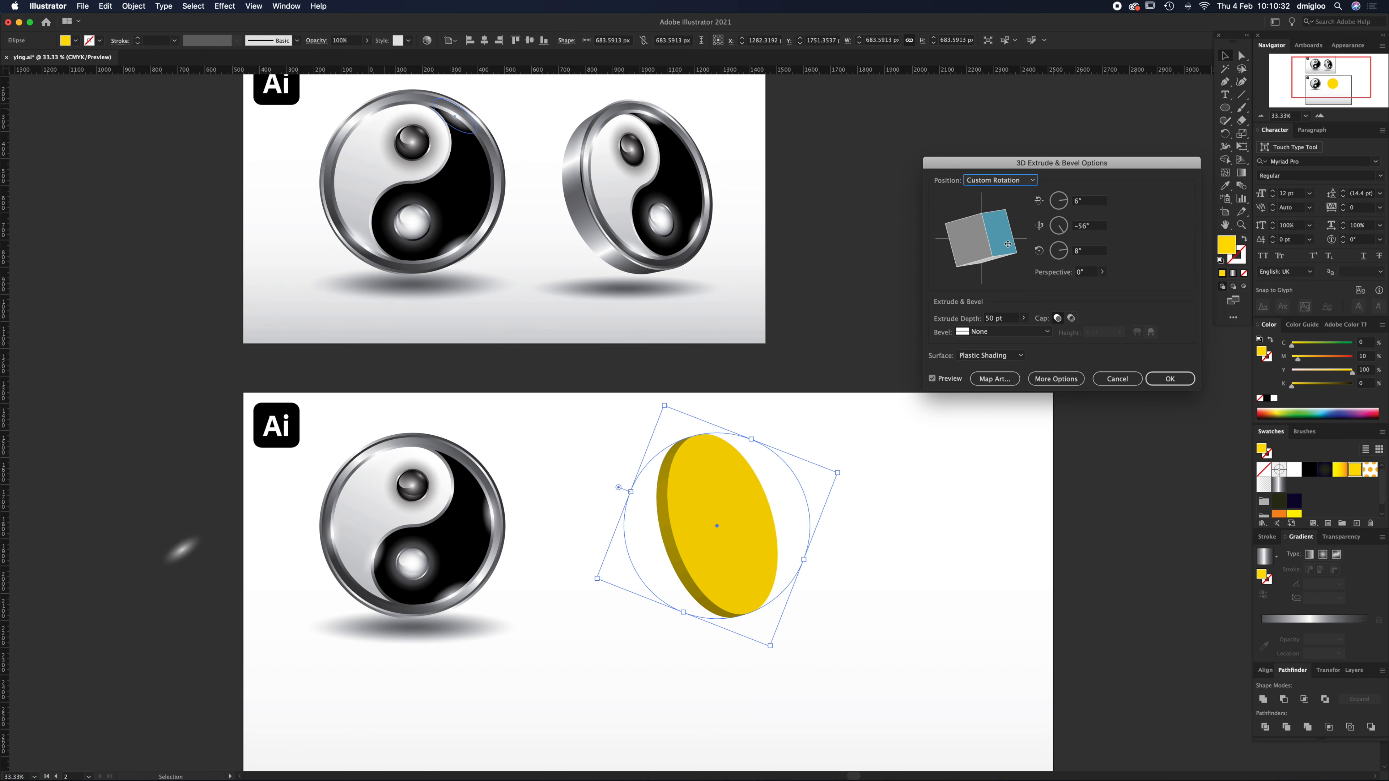
left_click_drag(987, 243, 984, 242)
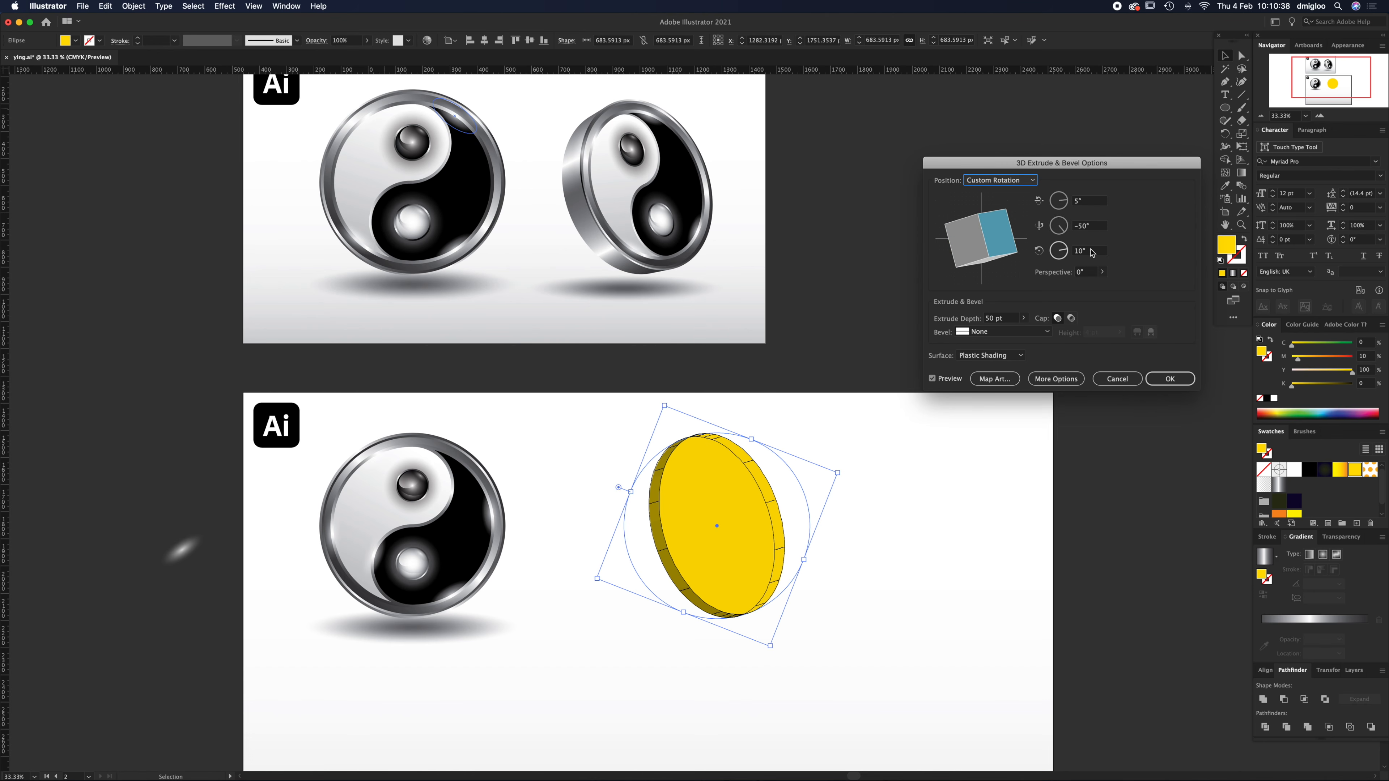
- Set the yellow disc's extrude depth to 100 pt
left_click(1006, 318)
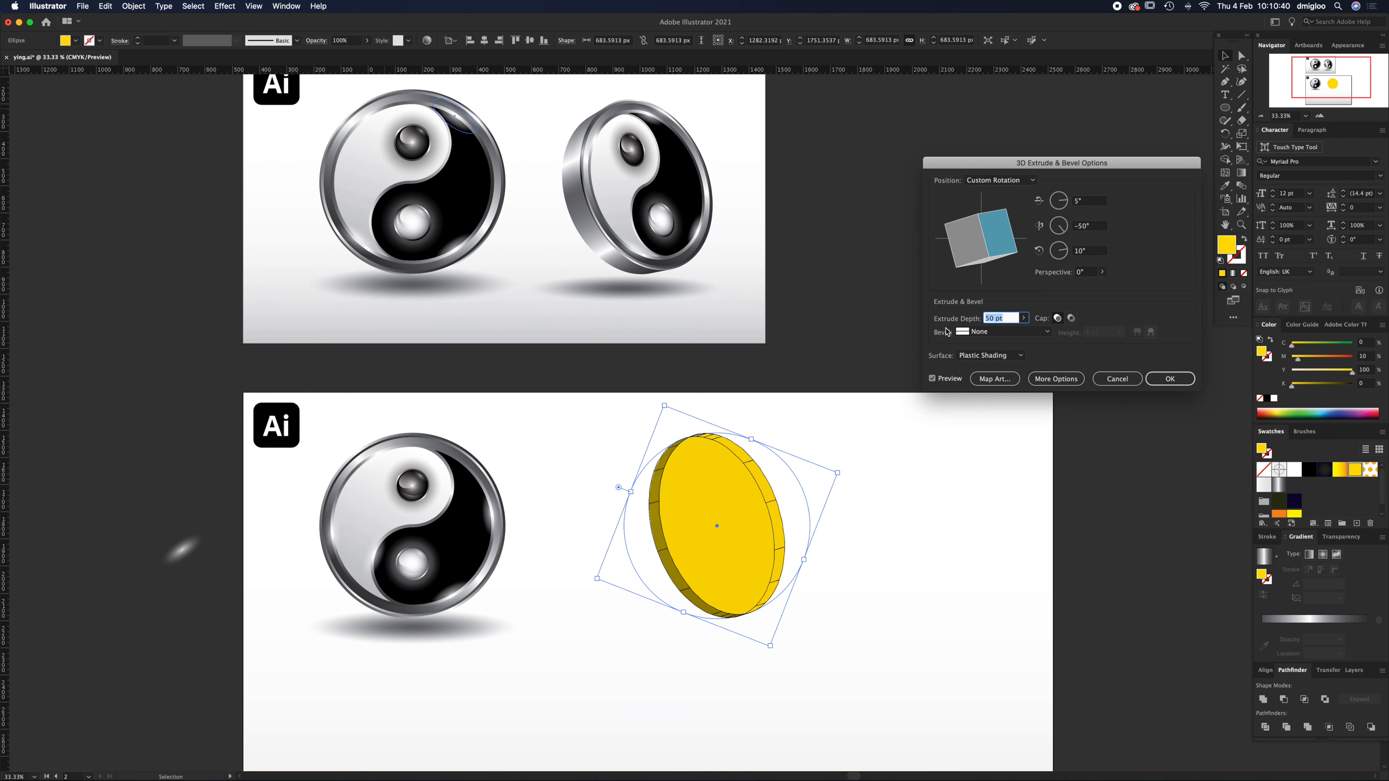
key("Up")
key("Up")
key("Up")
key("Up")
key("Up")
key("Up")
key("Up")
key("Up")
key("Up")
key("Up")
key("Up")
key("Up")
key("Up")
key("shift+Up")
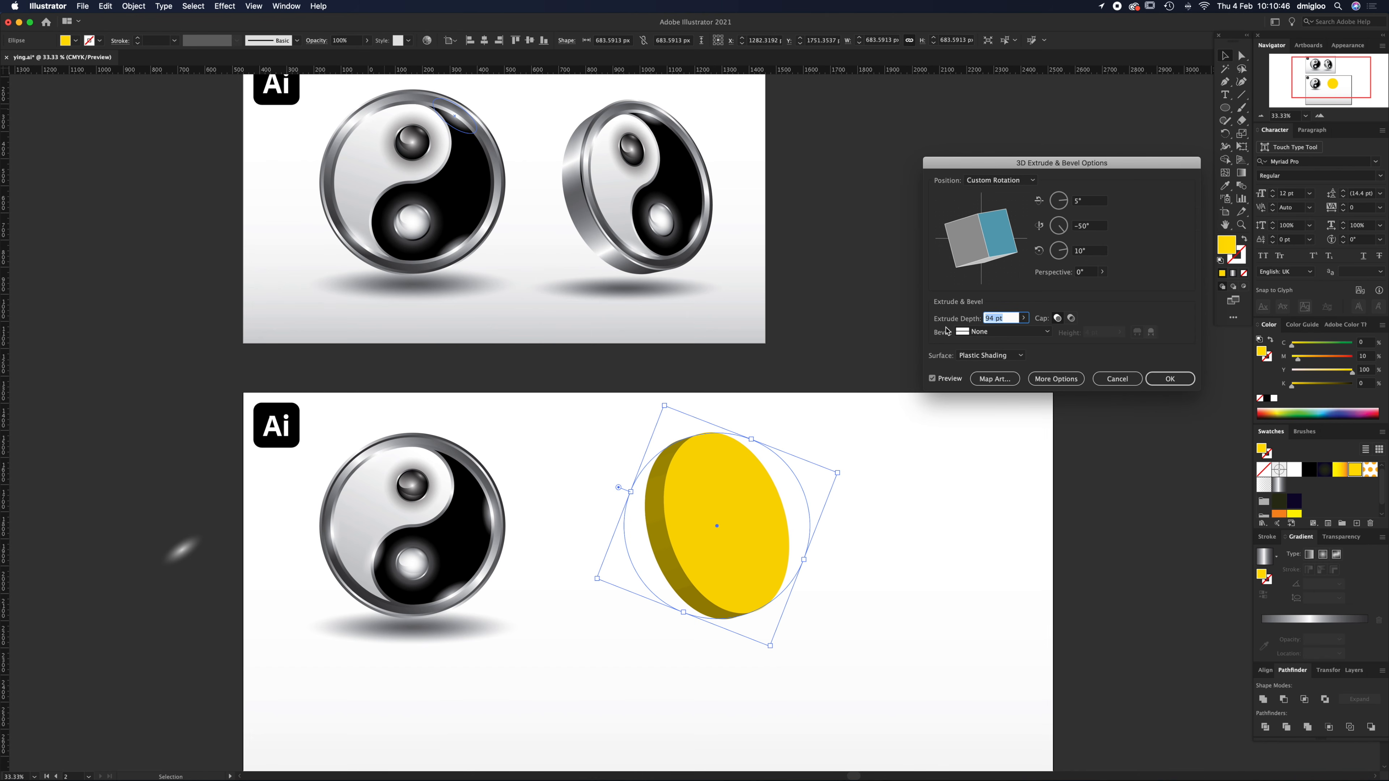
- Set the extrusion's perspective to 25° and apply the effect to the yellow disc
left_click(1087, 272)
key("Up")
key("Up")
key("Up")
key("Up")
key("Up")
key("Up")
key("Up")
key("Up")
key("Up")
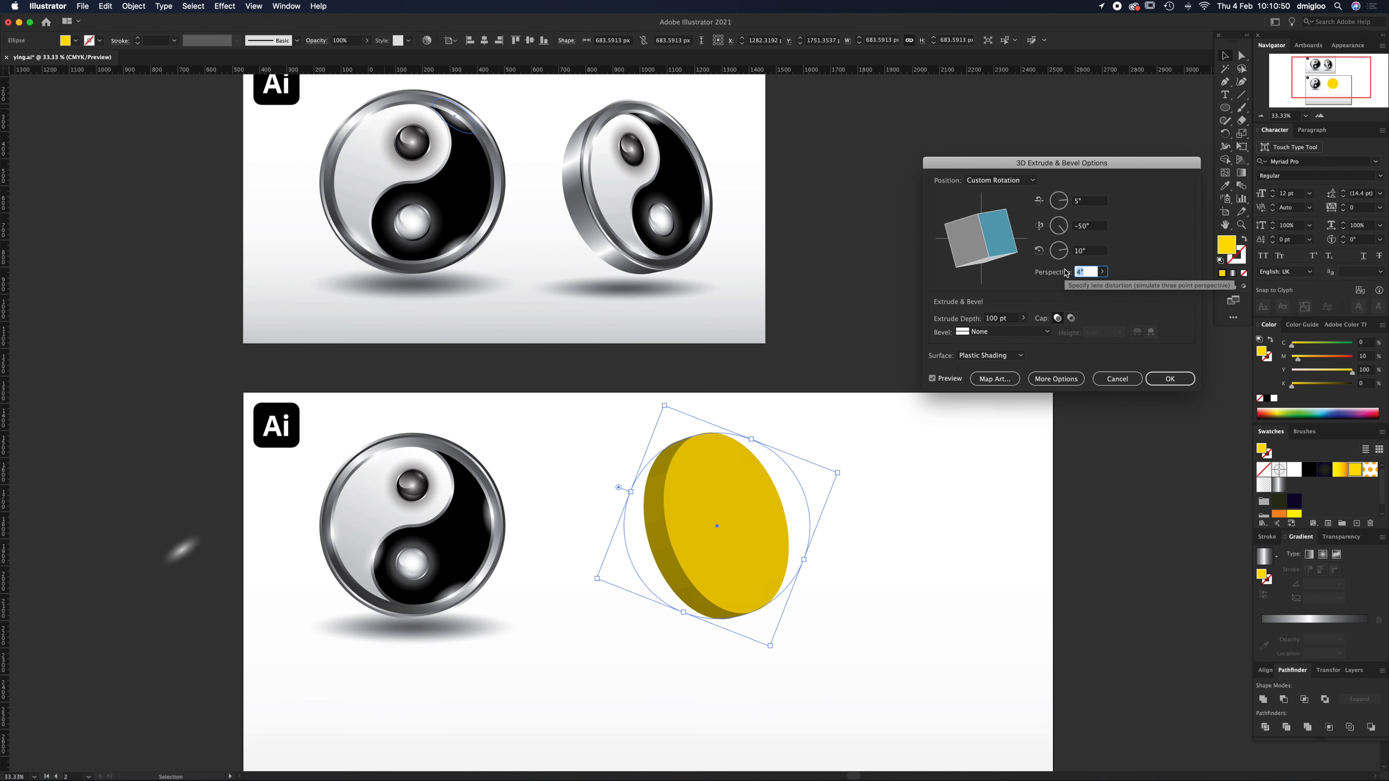
key("Up")
key("Up")
key("Up")
key("Up")
key("Up")
key("Up")
key("Up")
key("Up")
key("Up")
key("Up")
key("Up")
key("Up")
key("Up")
key("Up")
key("Up")
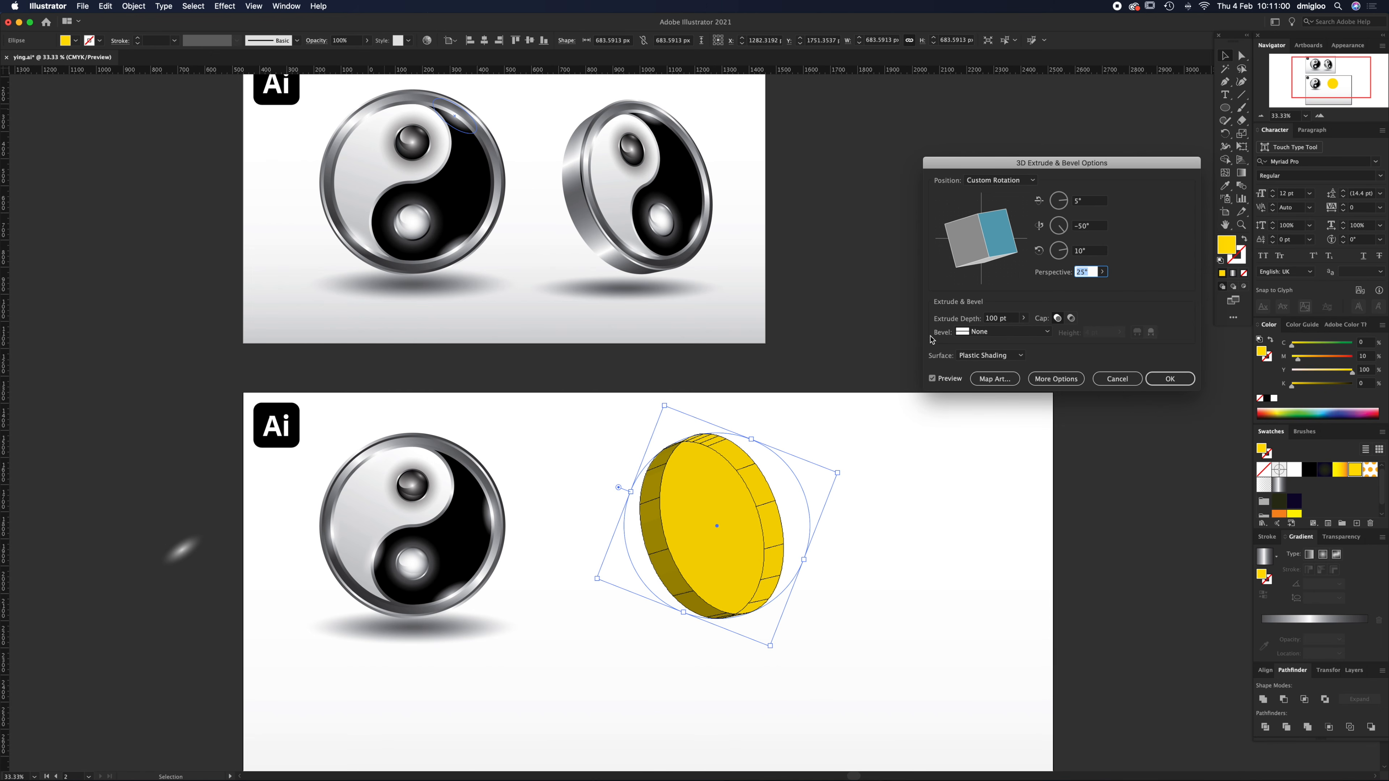
left_click(1169, 379)
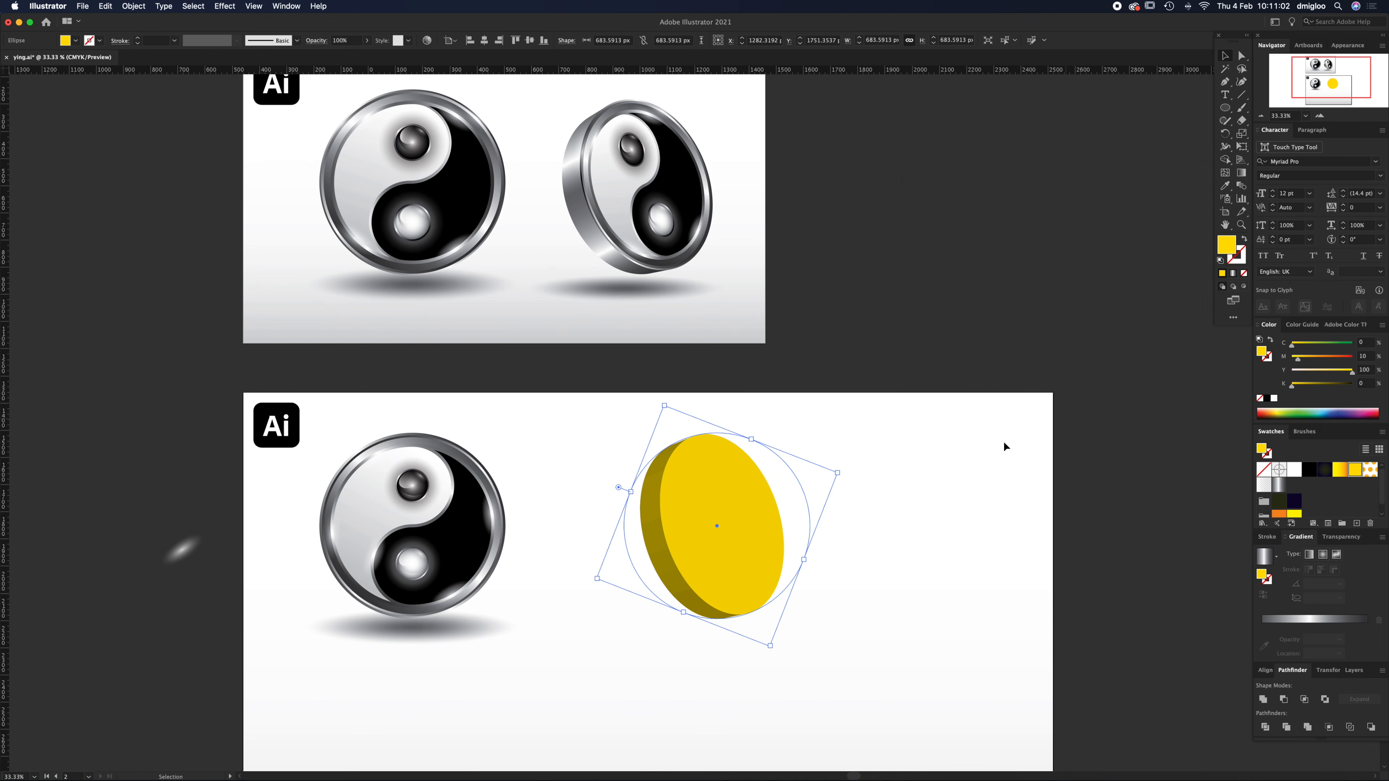
- Expand the appearance of the extruded yellow disc and ungroup it so its face and side can be selected separately
left_click(137, 6)
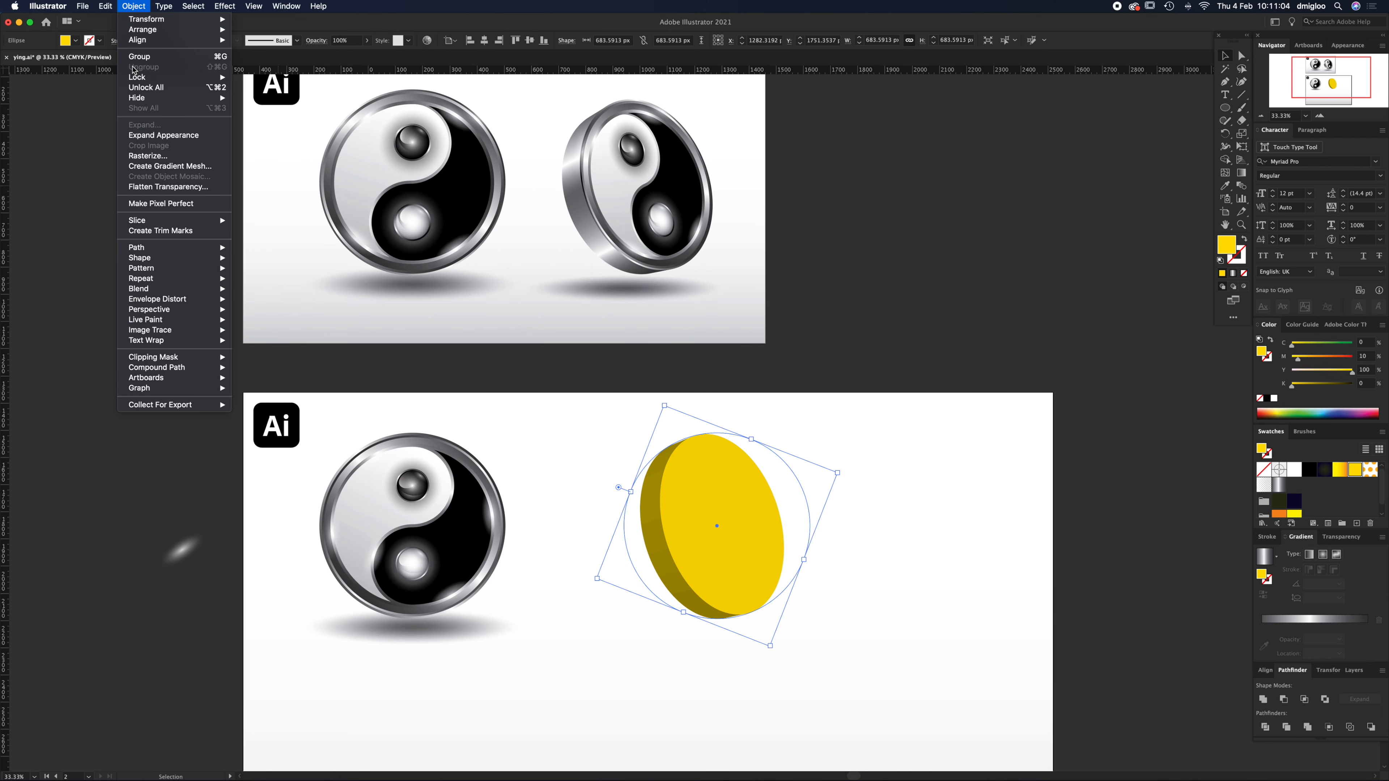
left_click(164, 137)
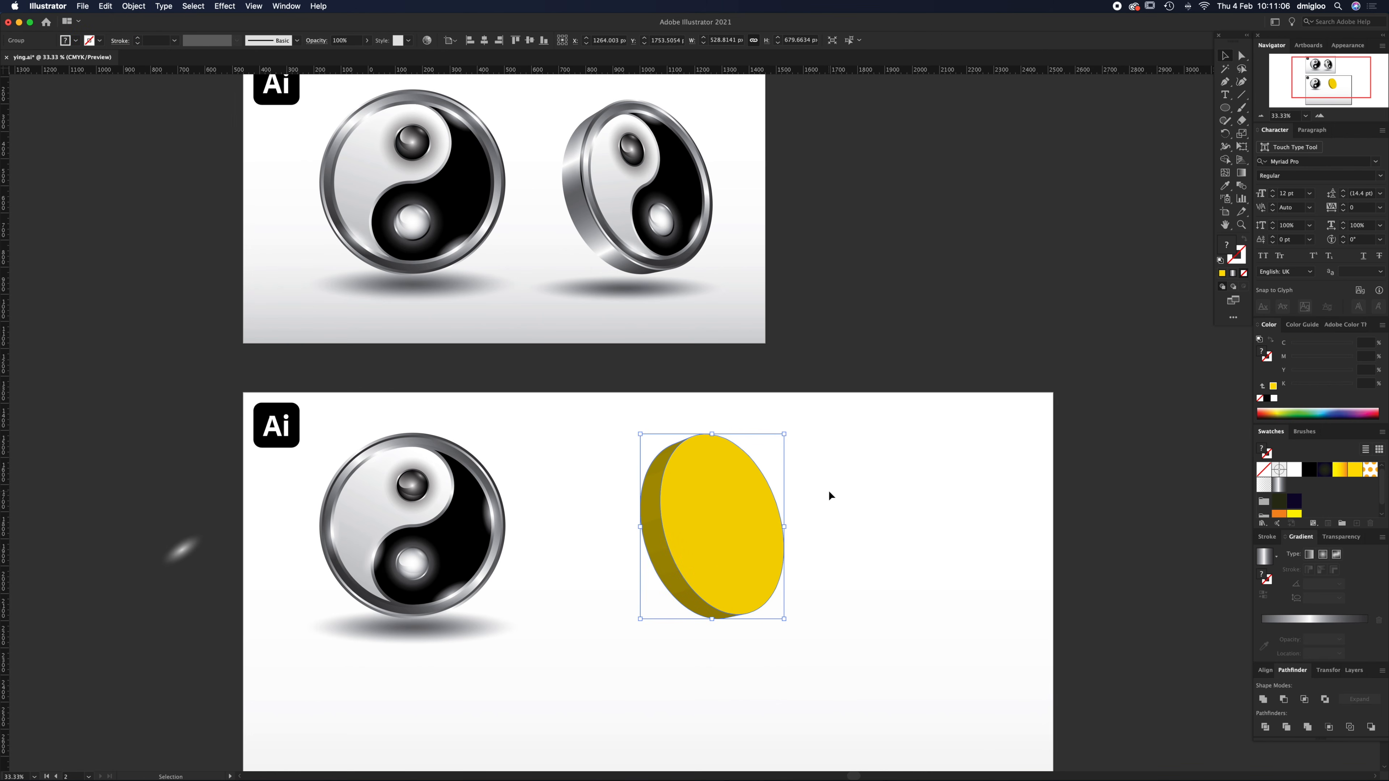
key("a")
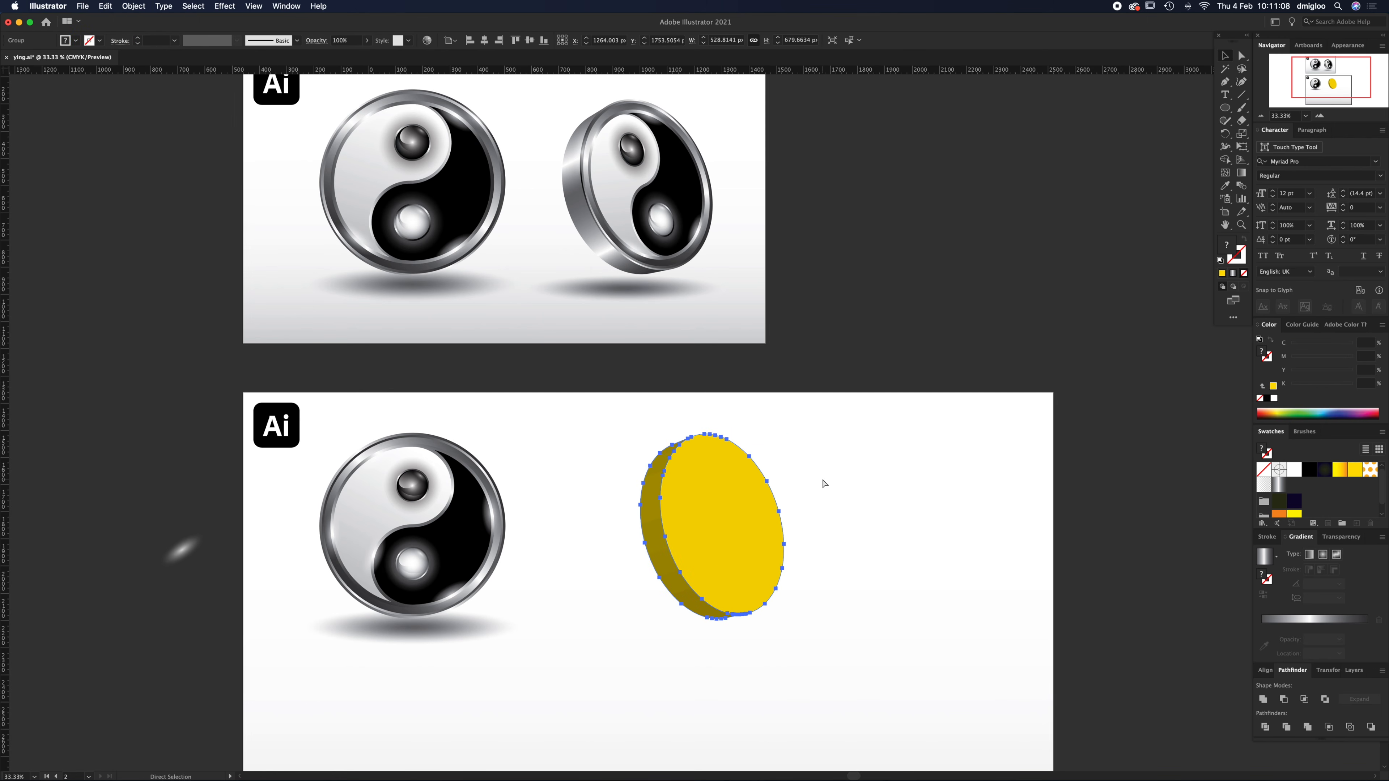
key("v")
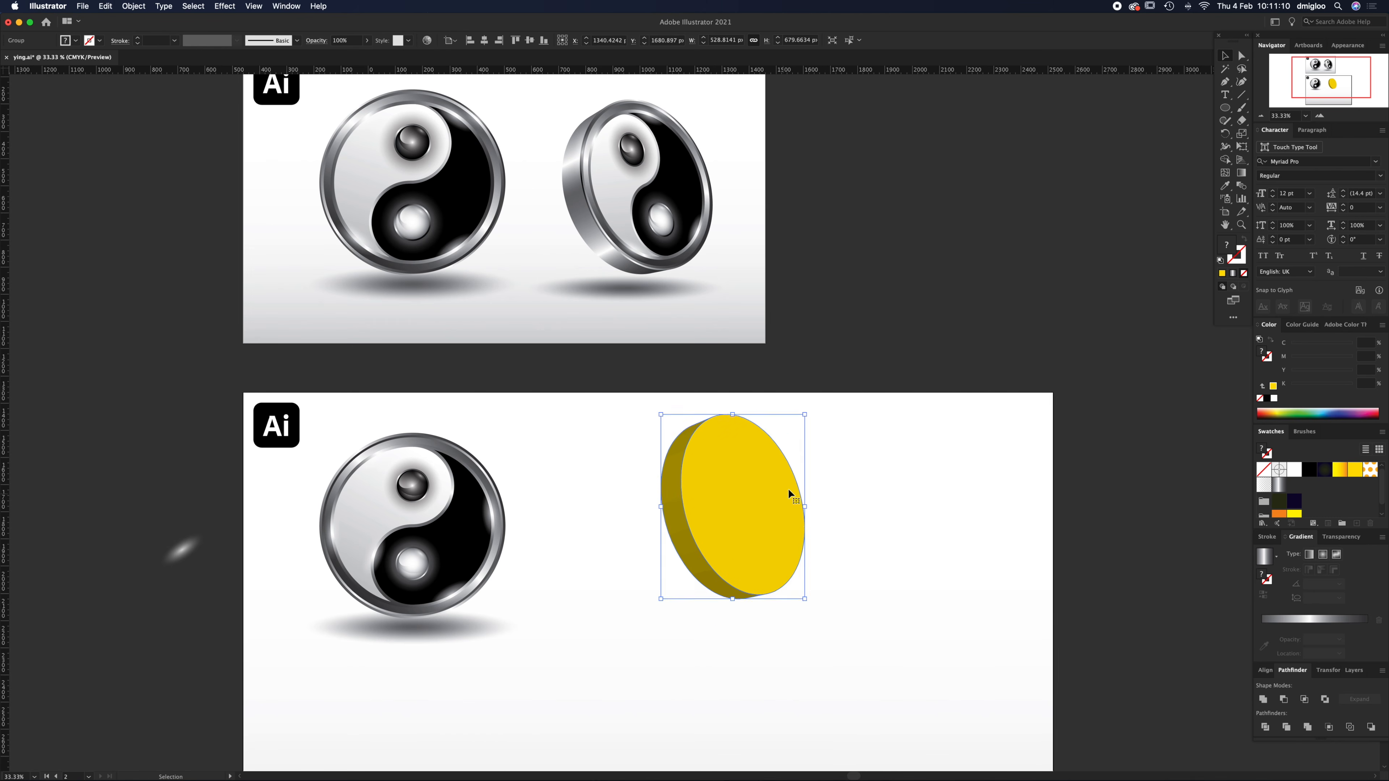
left_click(814, 468)
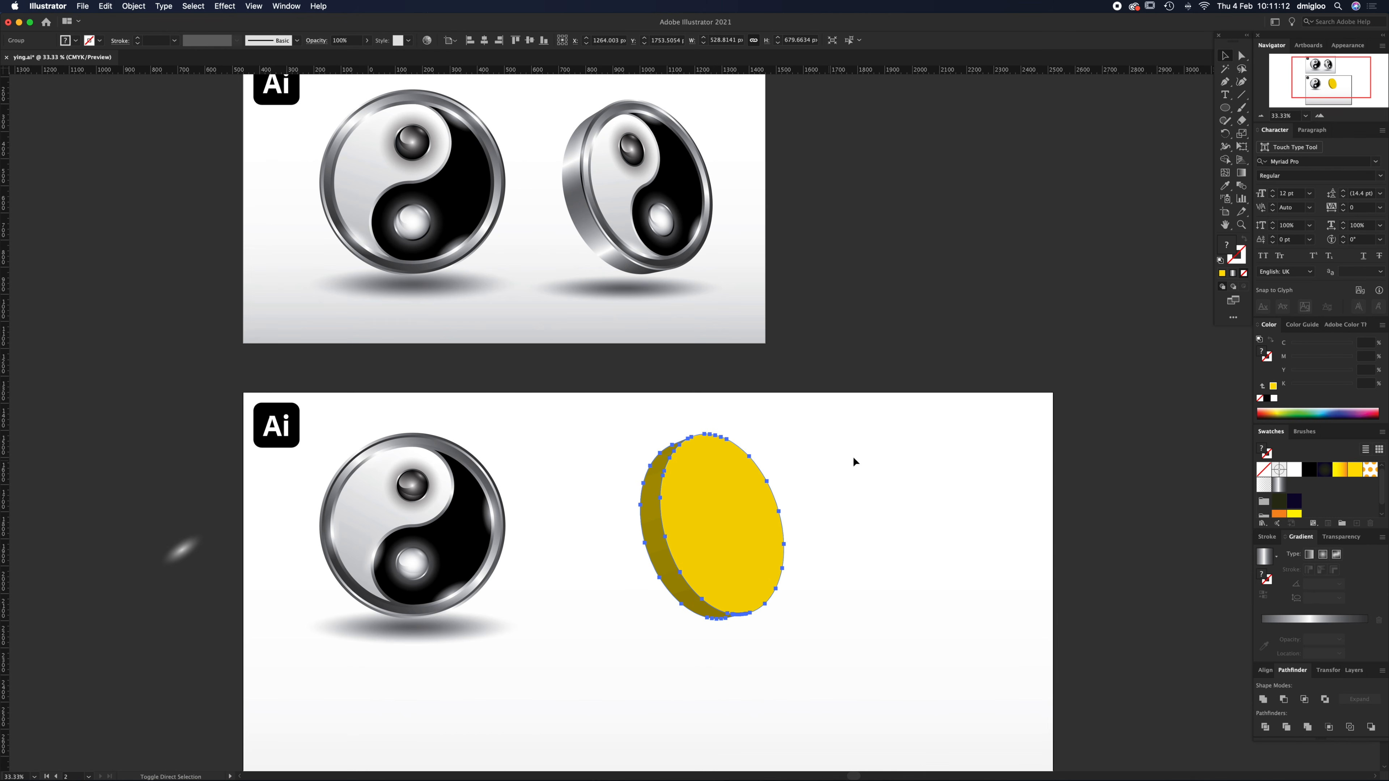
left_click_drag(769, 505, 817, 461)
key("super+z")
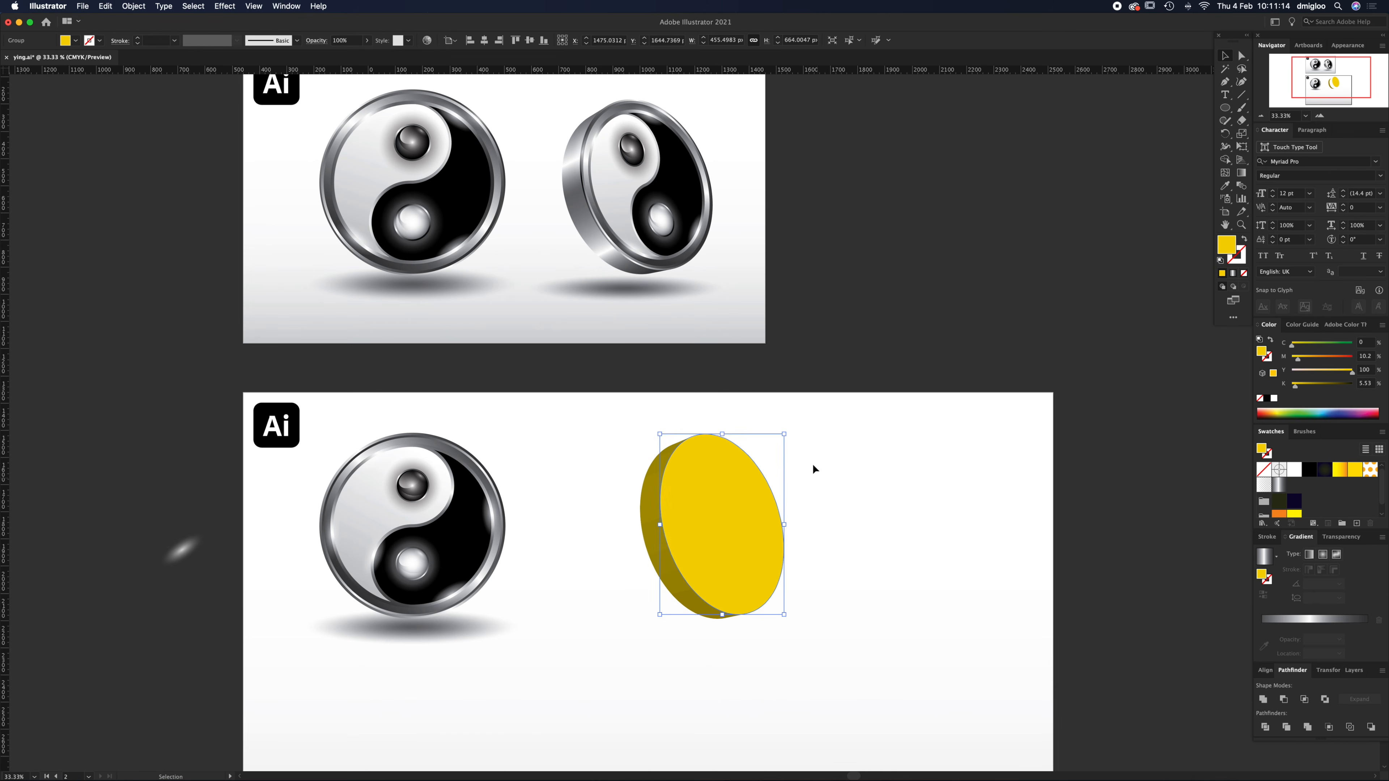
- Try moving the disc's front face and its darker side band apart, undoing each move
left_click_drag(729, 530, 754, 465)
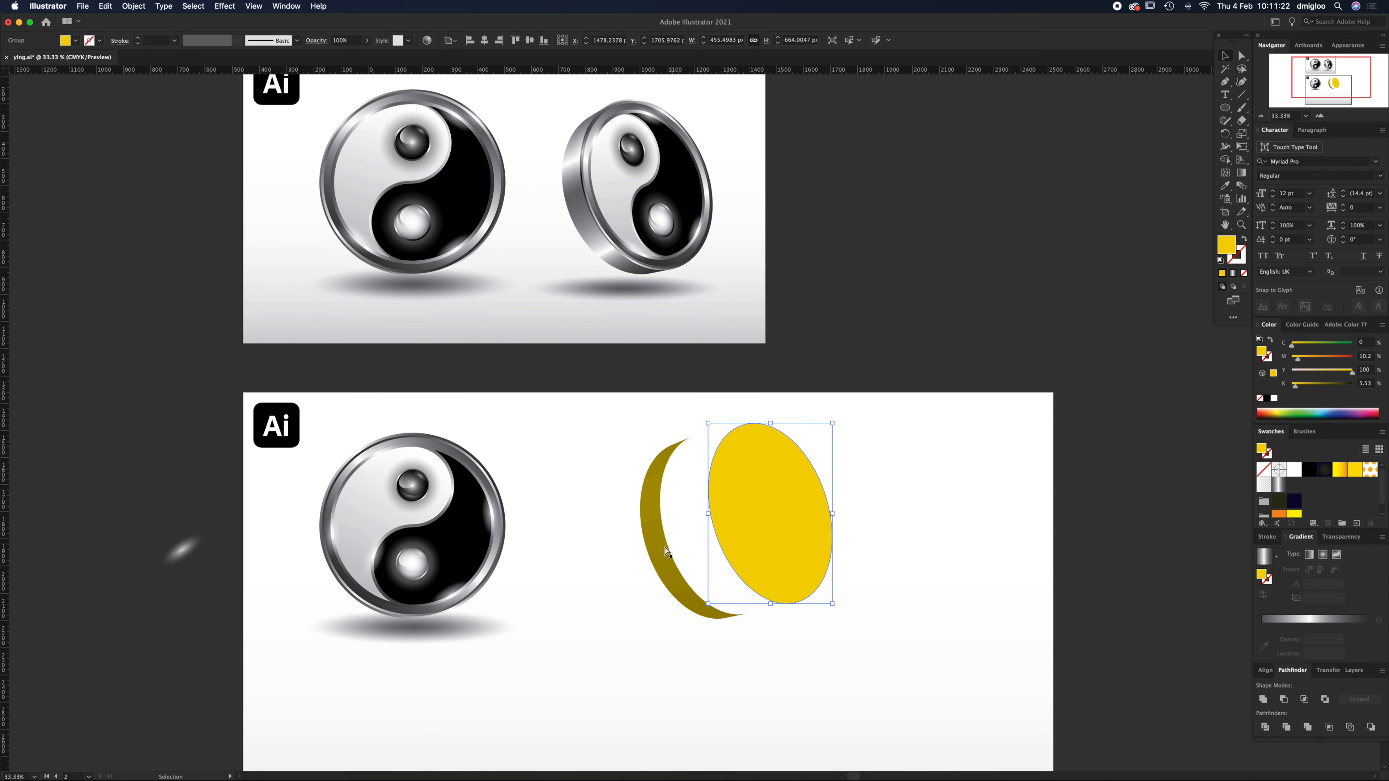
key("super+z")
left_click(648, 512, "shift")
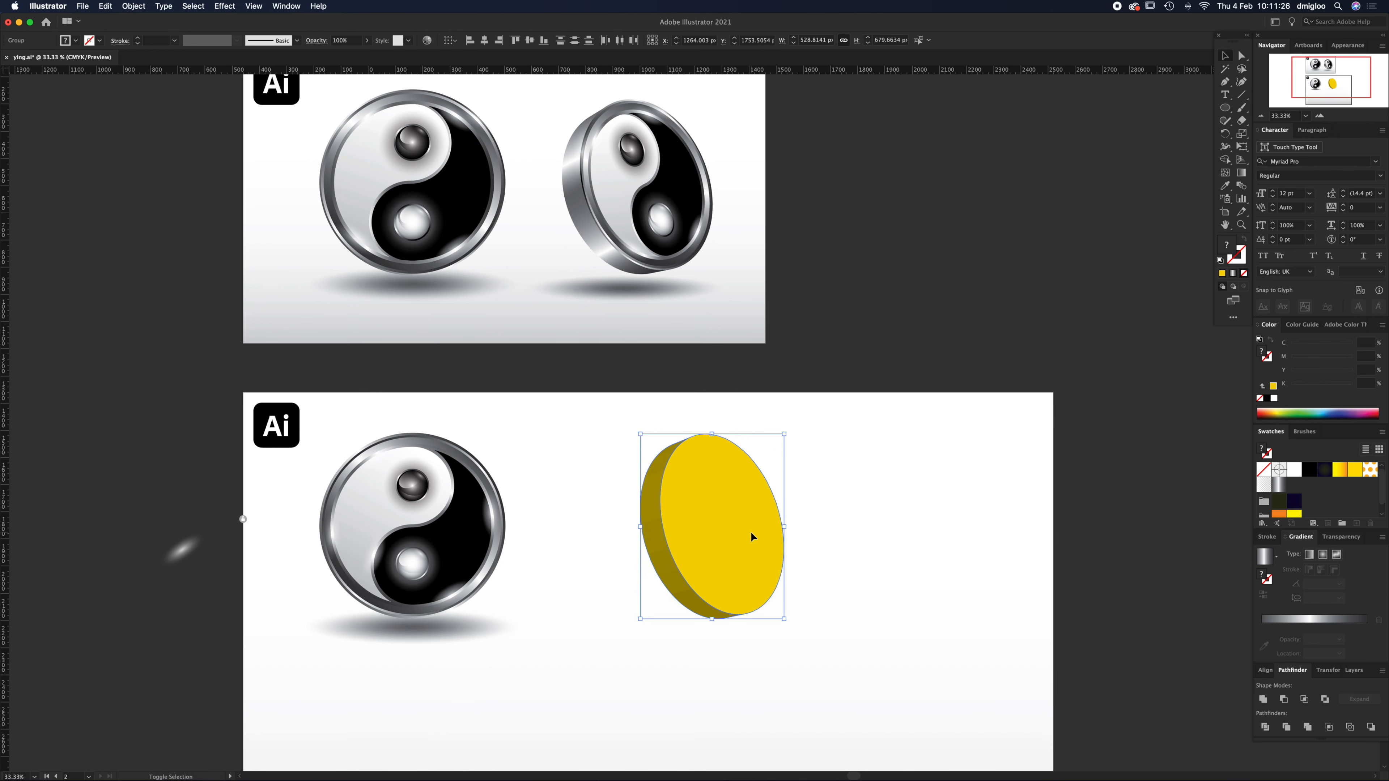
key("super+7")
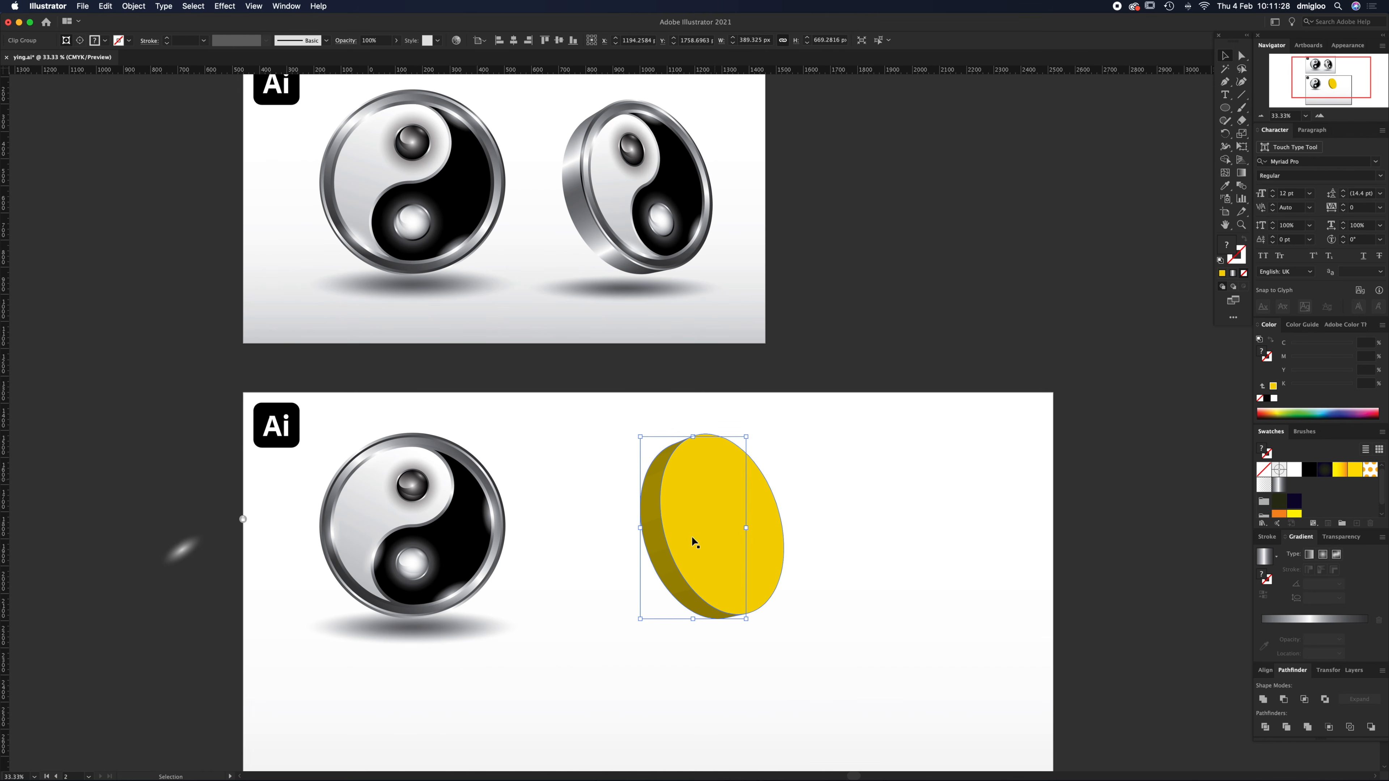
left_click_drag(693, 542, 595, 636)
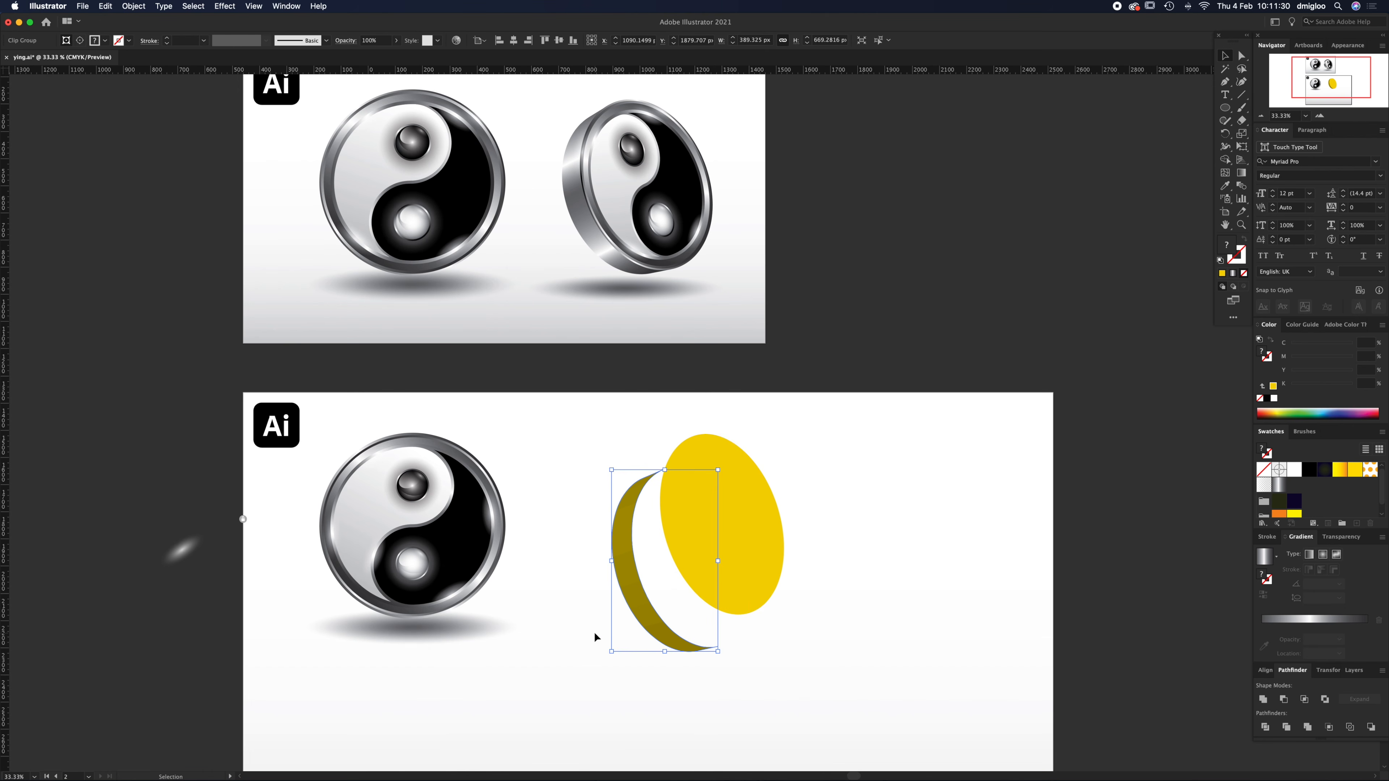
key("super+z")
- Check the side band's segments in outline view and unite them into a single shape
scroll(707, 527, "up", 5)
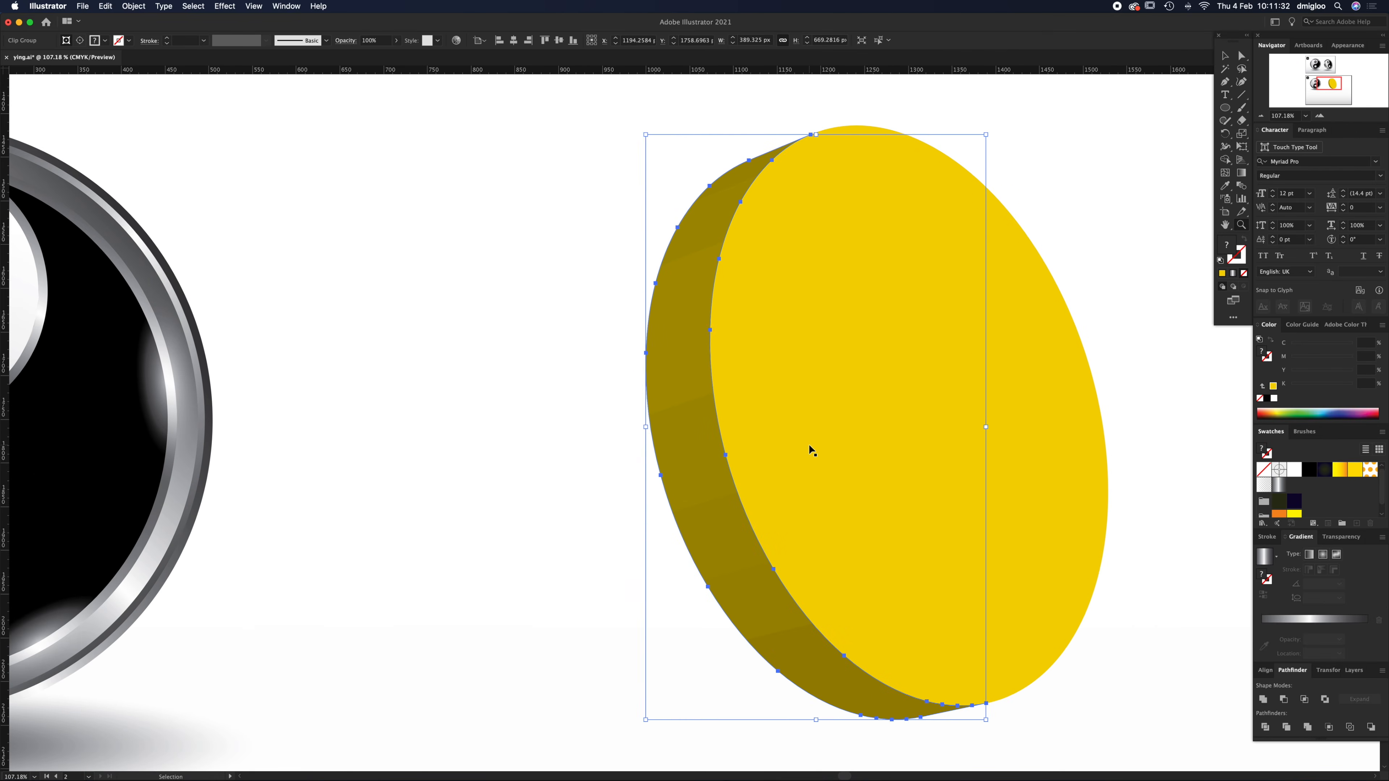
key("super+y")
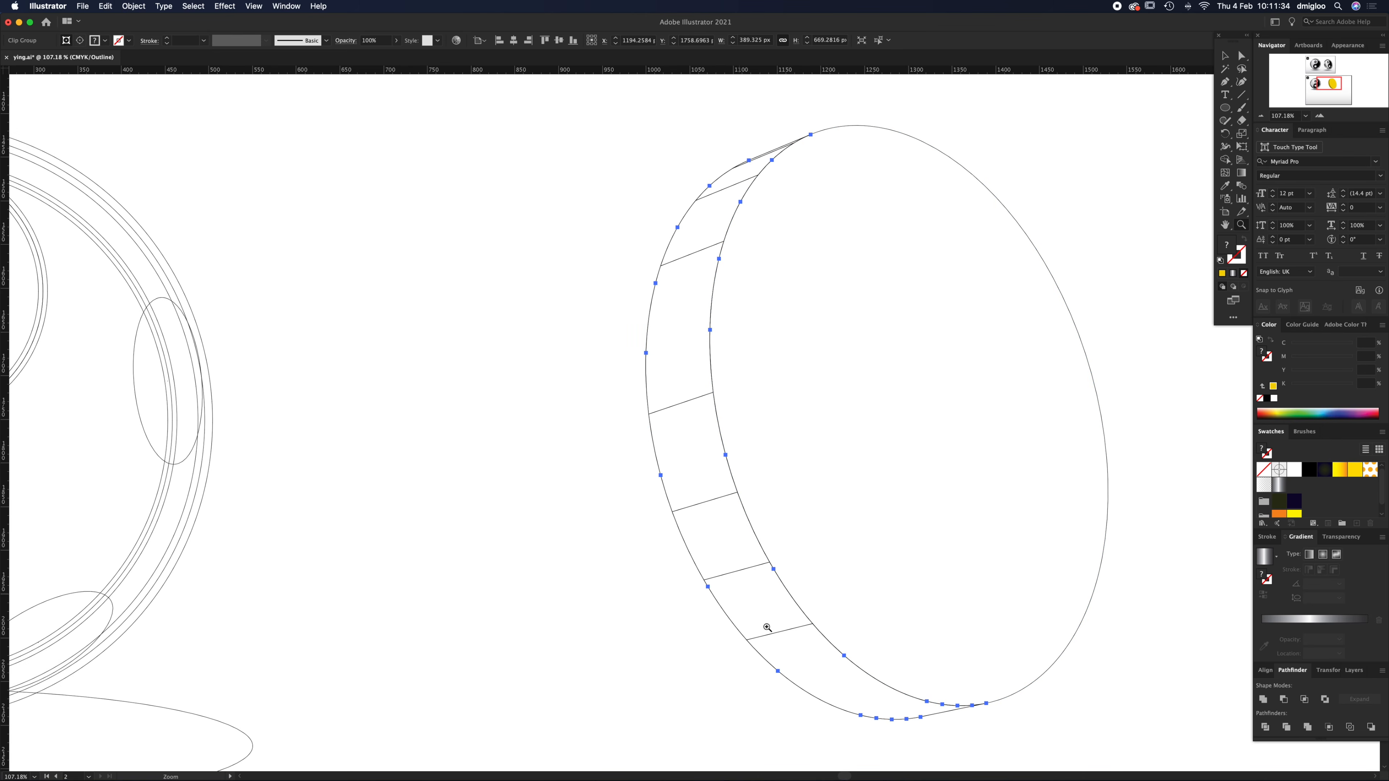
key("super+y")
key("super+minus")
key("super+minus")
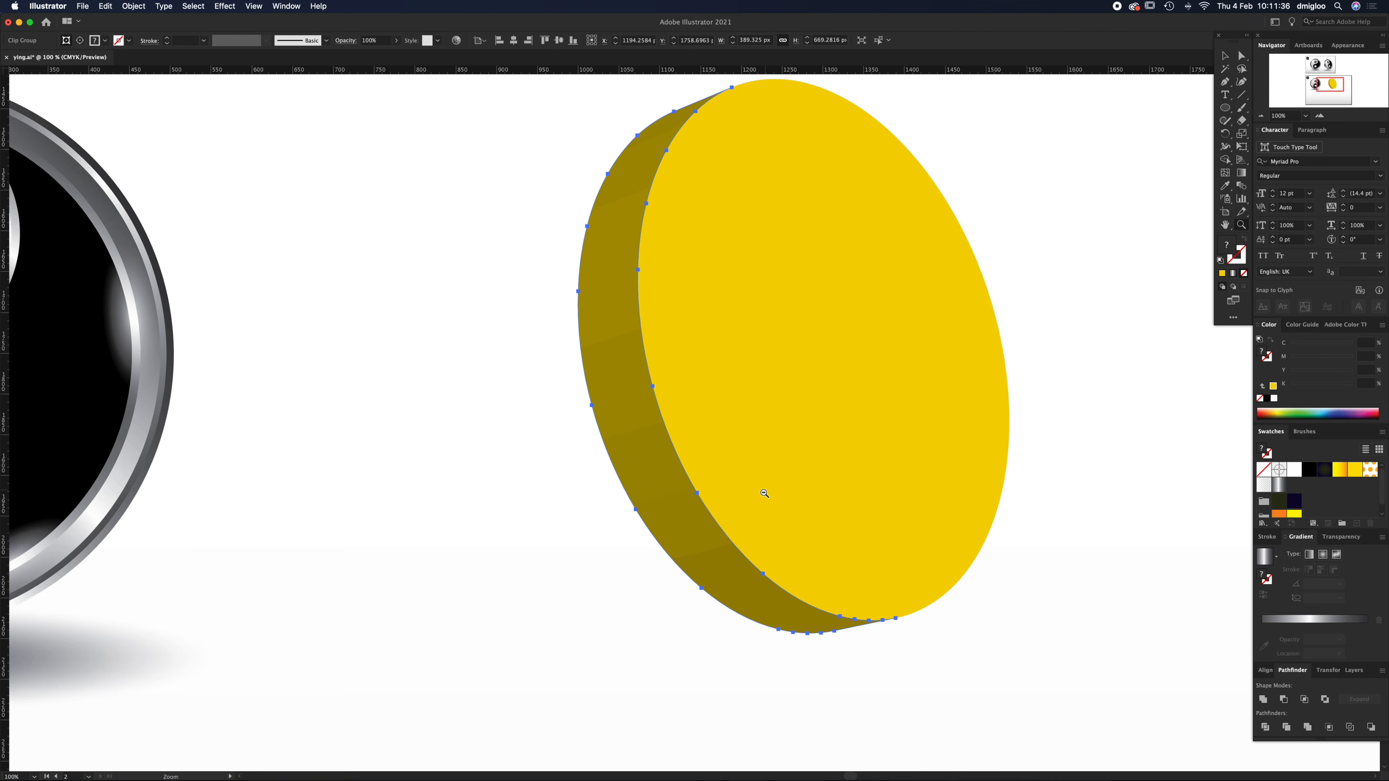
key("v")
left_click(1263, 700)
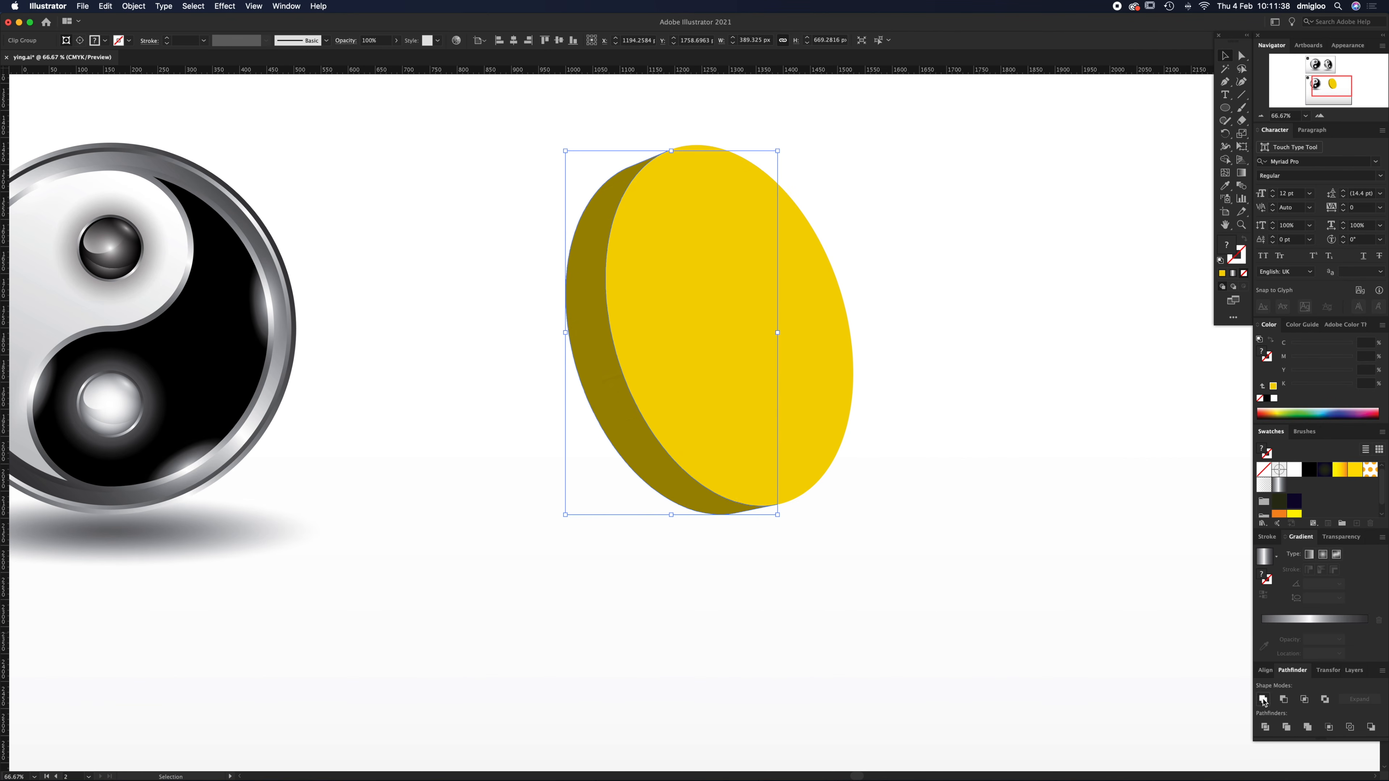
- Fill the side band with the silver gradient sampled from the emblem's inner frame and run it along the band at about -67°
key("super+minus")
key("z")
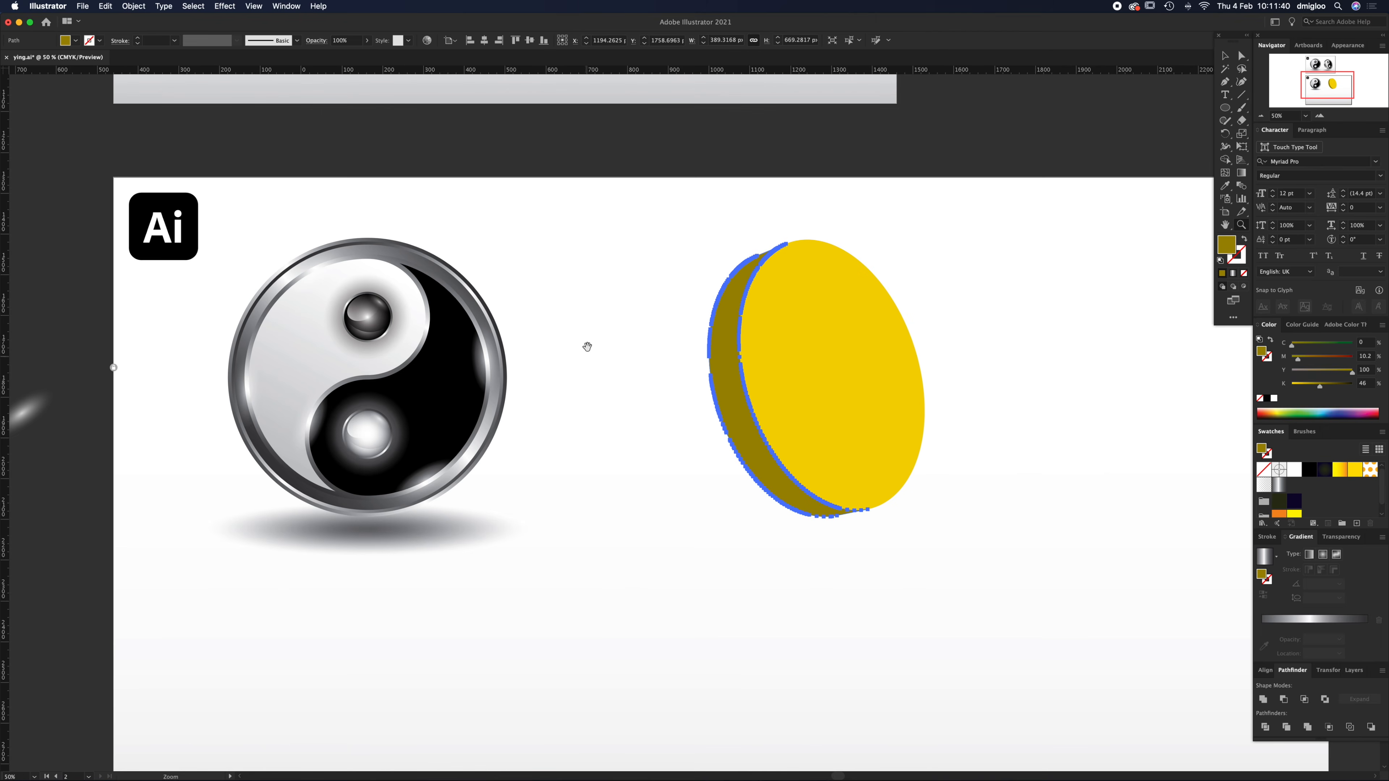
scroll(586, 348, "up", 5)
key("i")
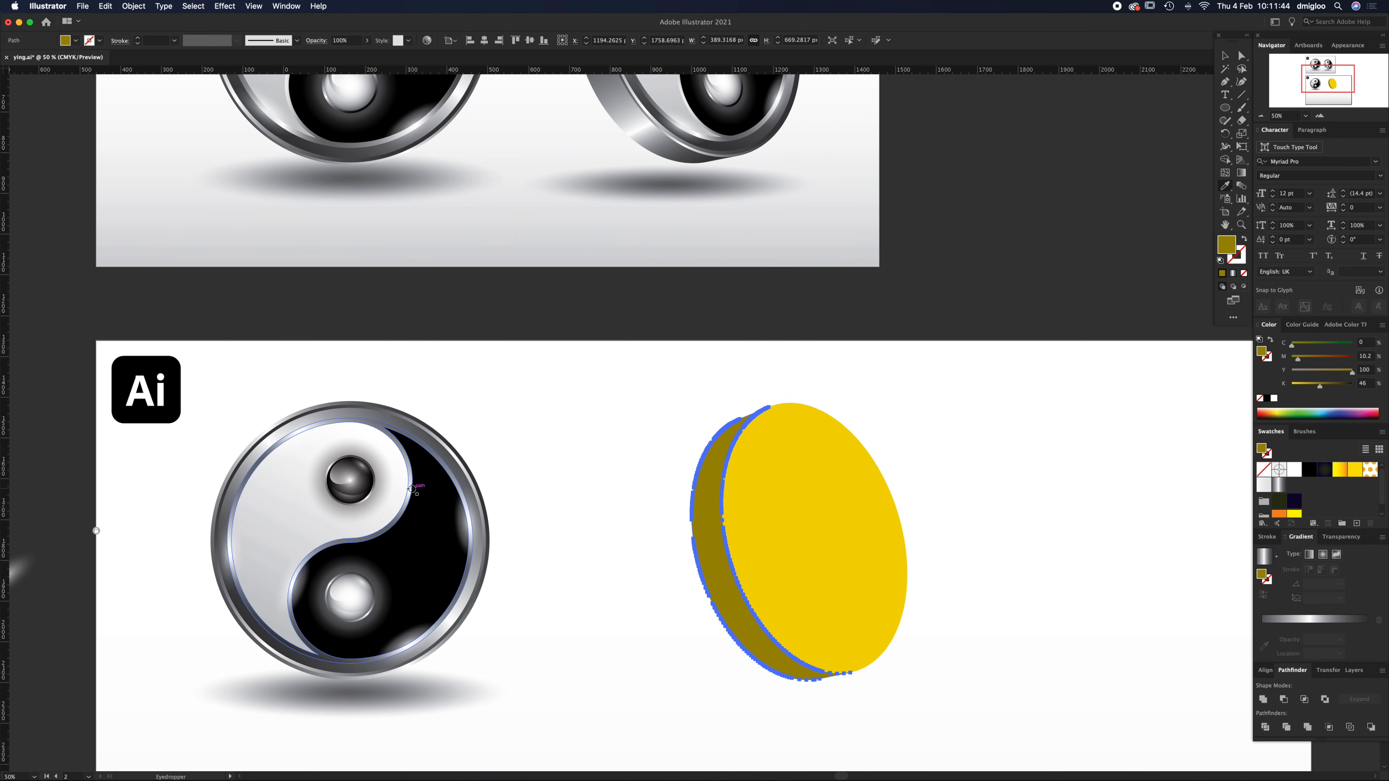
left_click(411, 483)
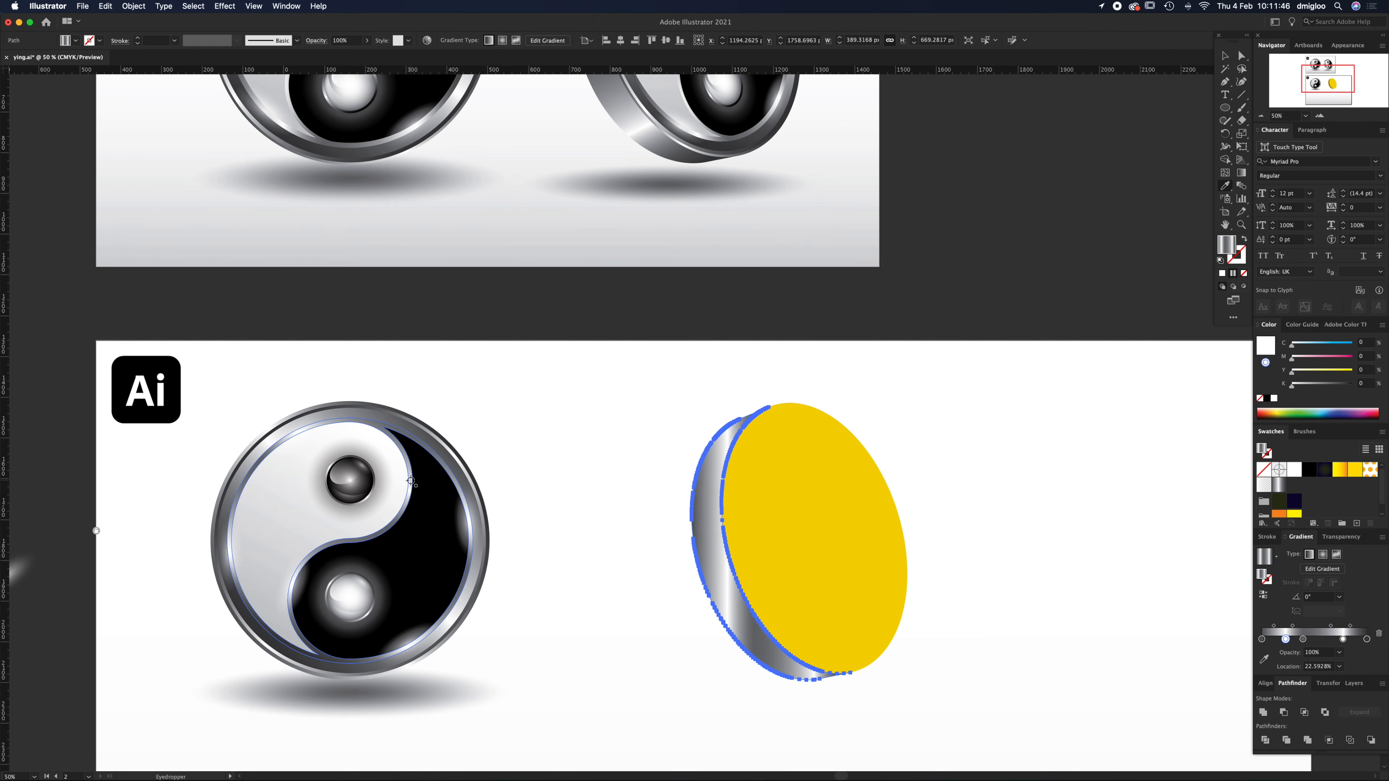
key("g")
left_click_drag(709, 422, 815, 677)
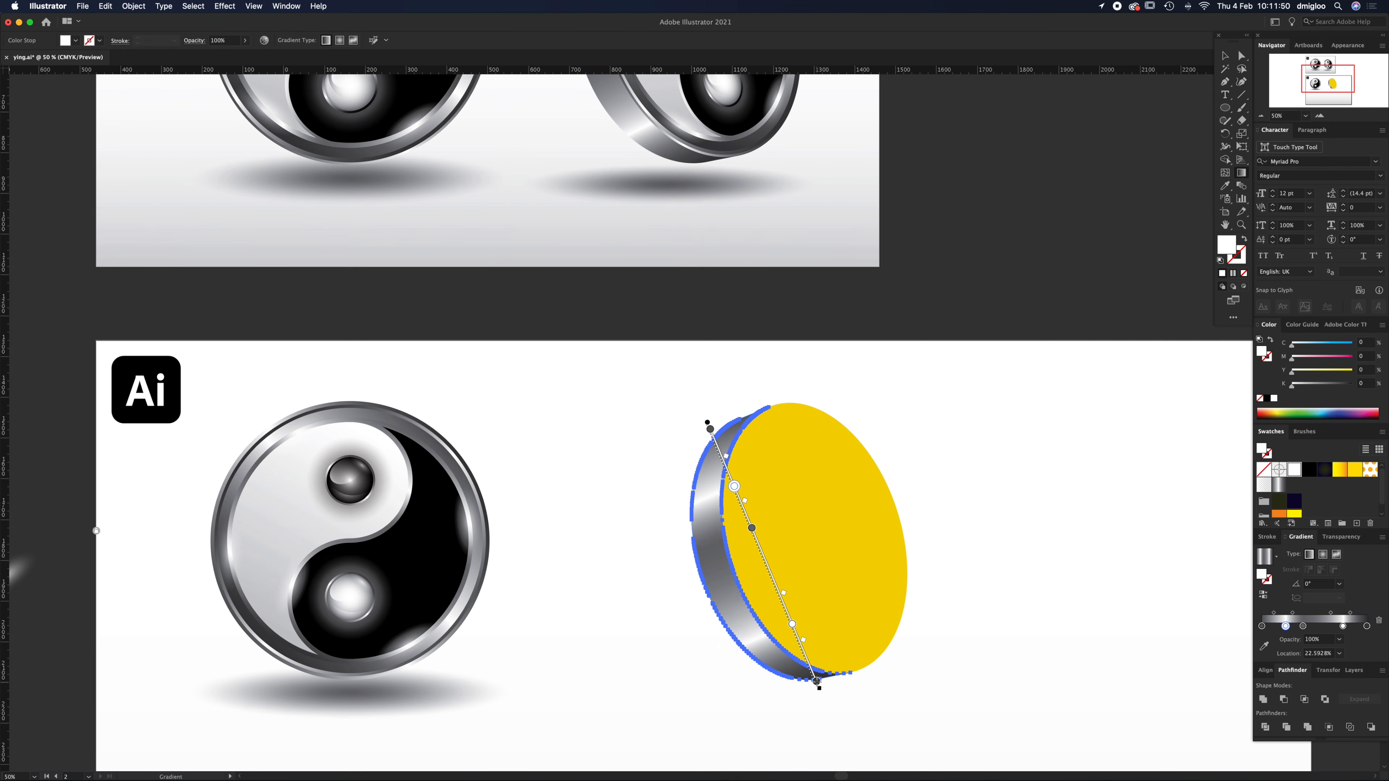
key("v")
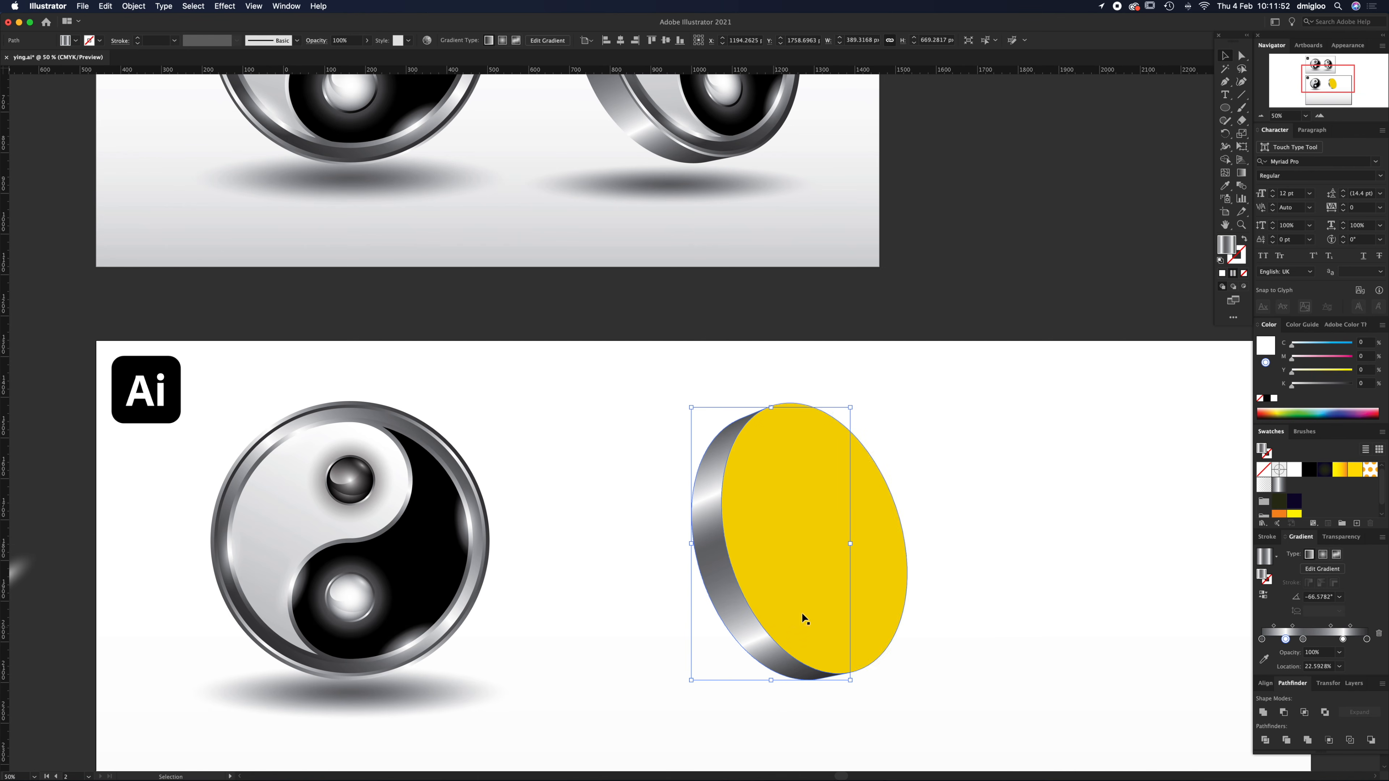
- Move the extruded disc, with its face and silver side band together, further right on the second artboard
left_click(977, 487)
key("z")
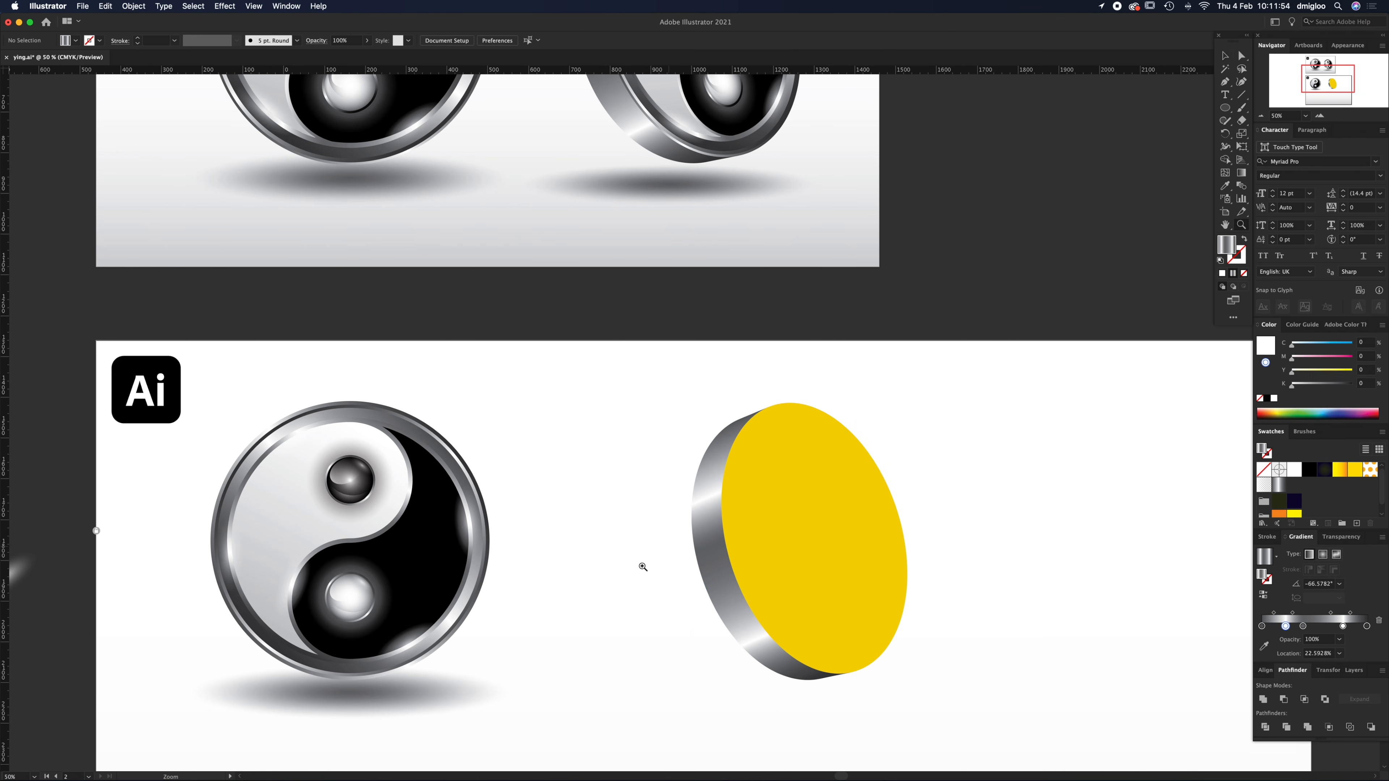
left_click(644, 568, "alt")
left_click_drag(698, 552, 608, 570)
key("v")
left_click_drag(601, 302, 796, 546)
left_click_drag(766, 462, 852, 439)
left_click(914, 431)
- Try selecting the front-facing emblem without its shadow ellipse and moving its artwork, undo the move, and clear the selection
left_click(567, 339)
left_click_drag(541, 314, 313, 541)
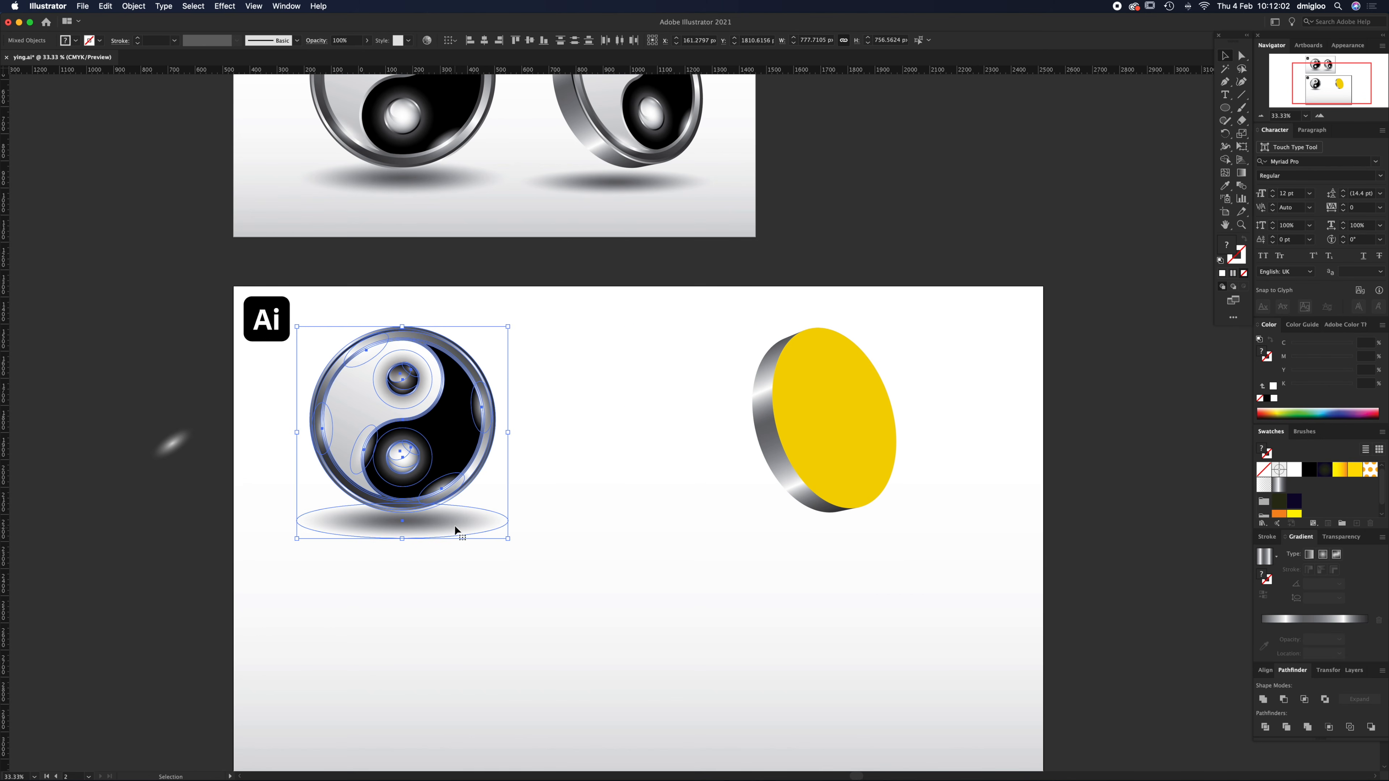
left_click(458, 533, "shift")
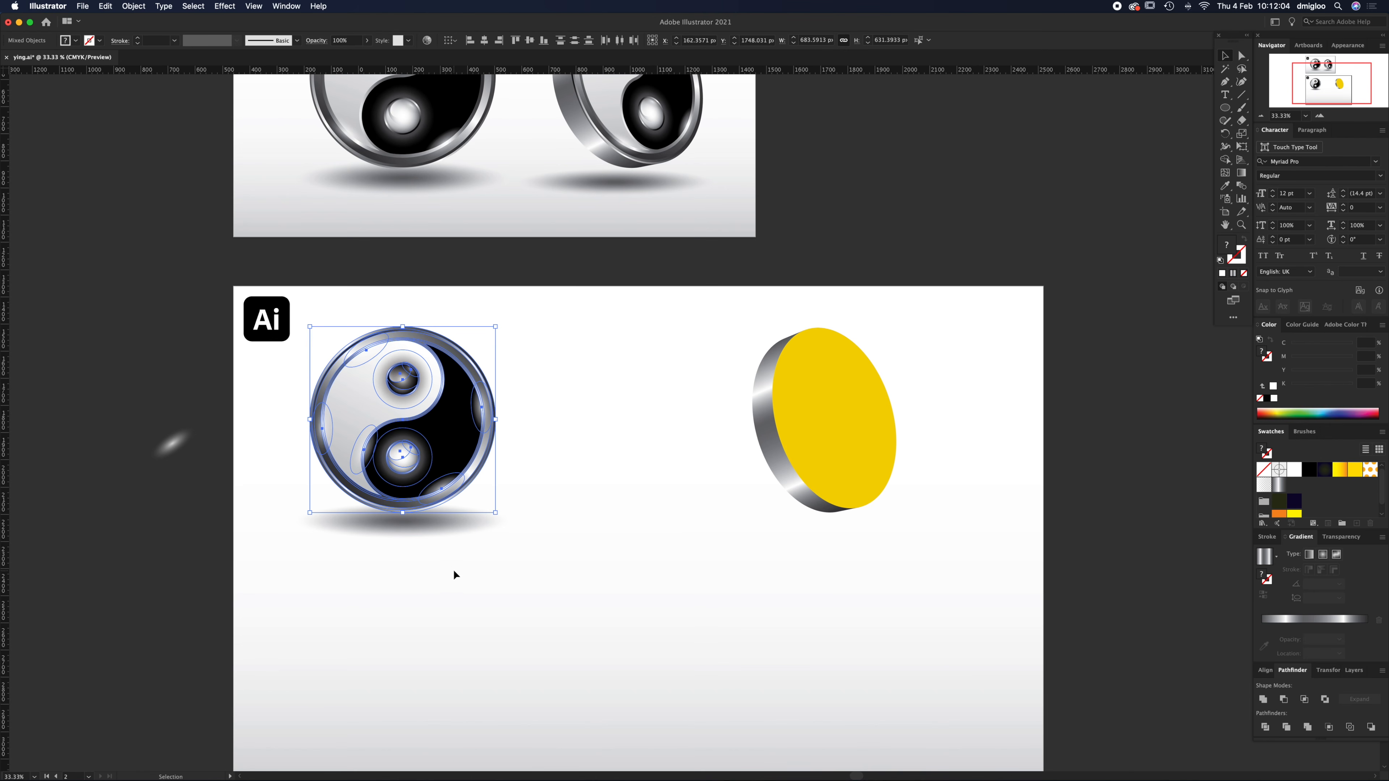
left_click(452, 560)
left_click_drag(463, 452, 495, 449)
key("super+z")
left_click(564, 440)
left_click(481, 529)
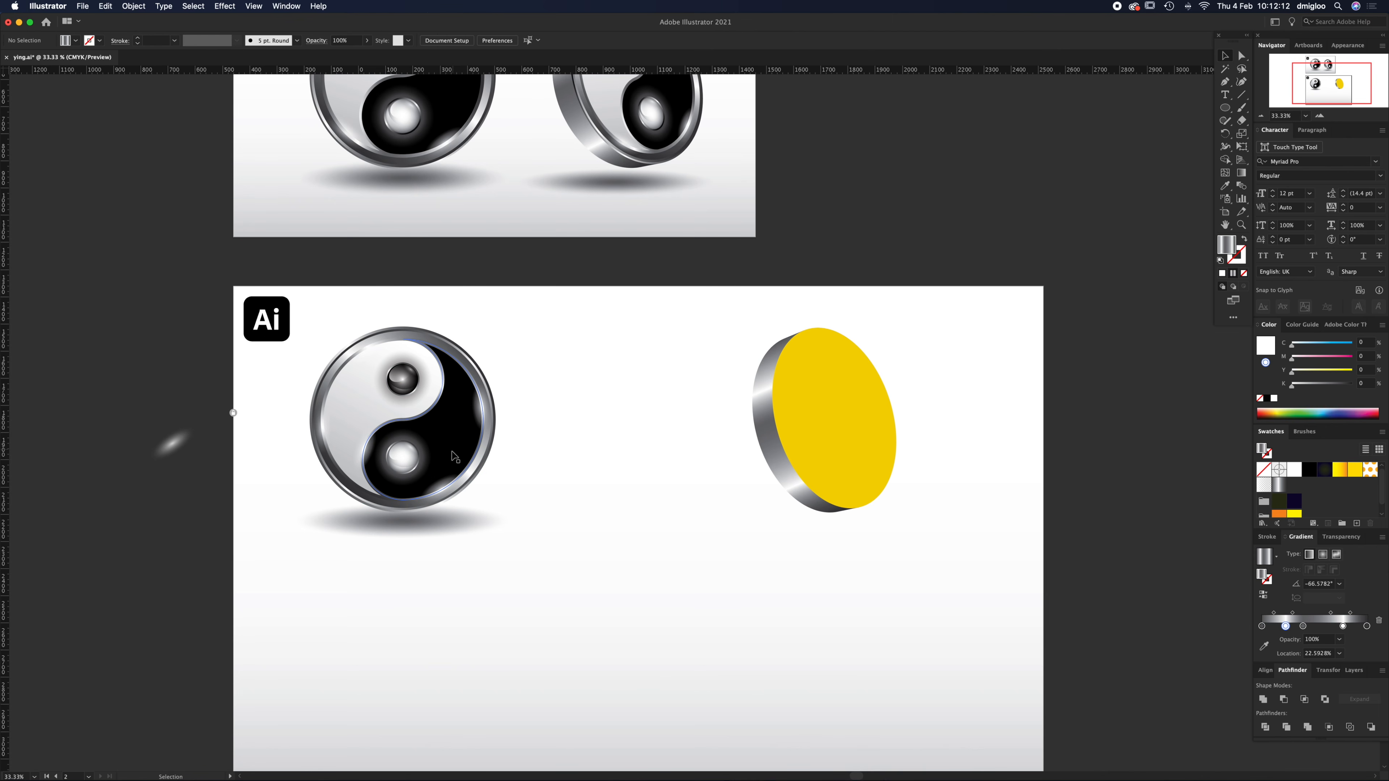
- Place a copy of the front-facing emblem artwork over the yellow face of the extruded disc, without the shadow
left_click(451, 453)
left_click_drag(450, 443, 881, 444)
scroll(838, 422, "up", 5)
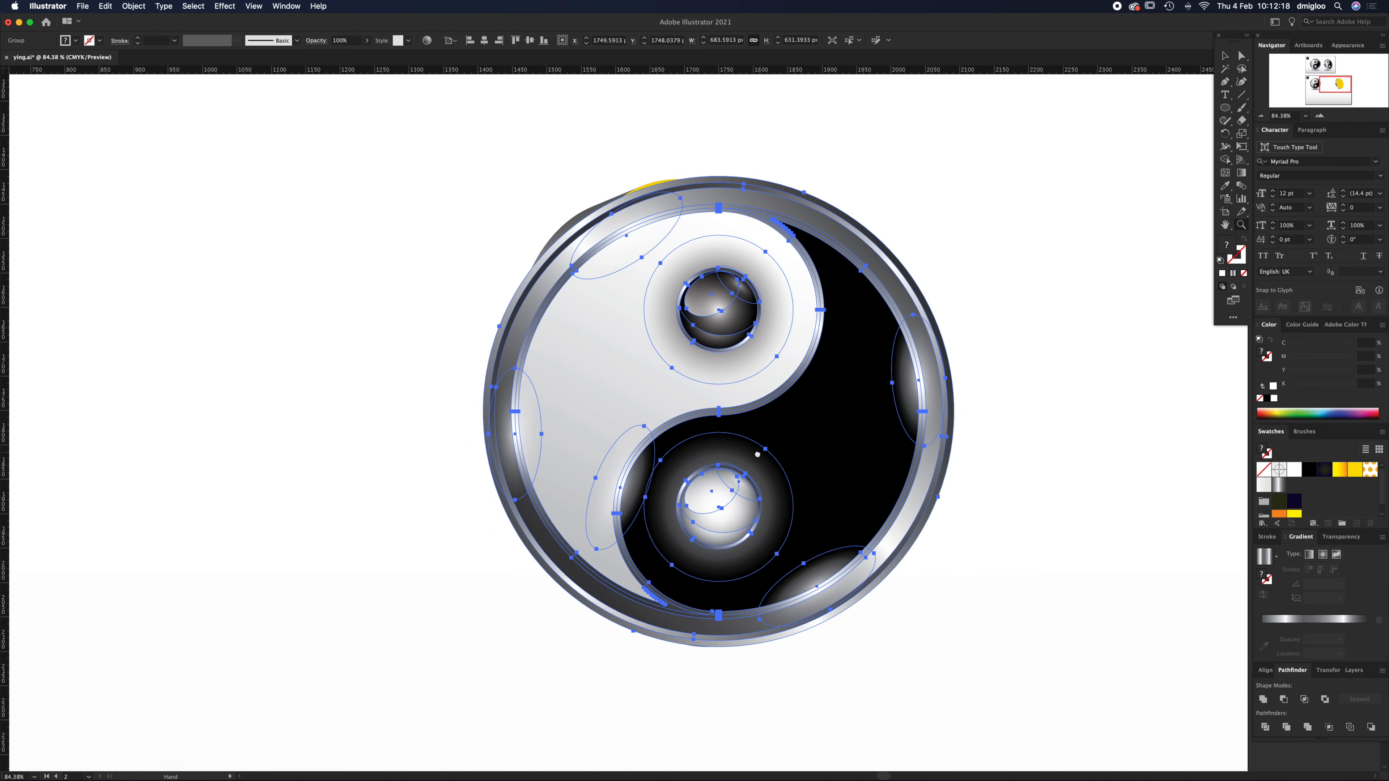
mouse_move(711, 224)
left_mouse_down()
mouse_move(717, 268)
mouse_move(688, 233)
mouse_move(715, 225)
left_mouse_up()
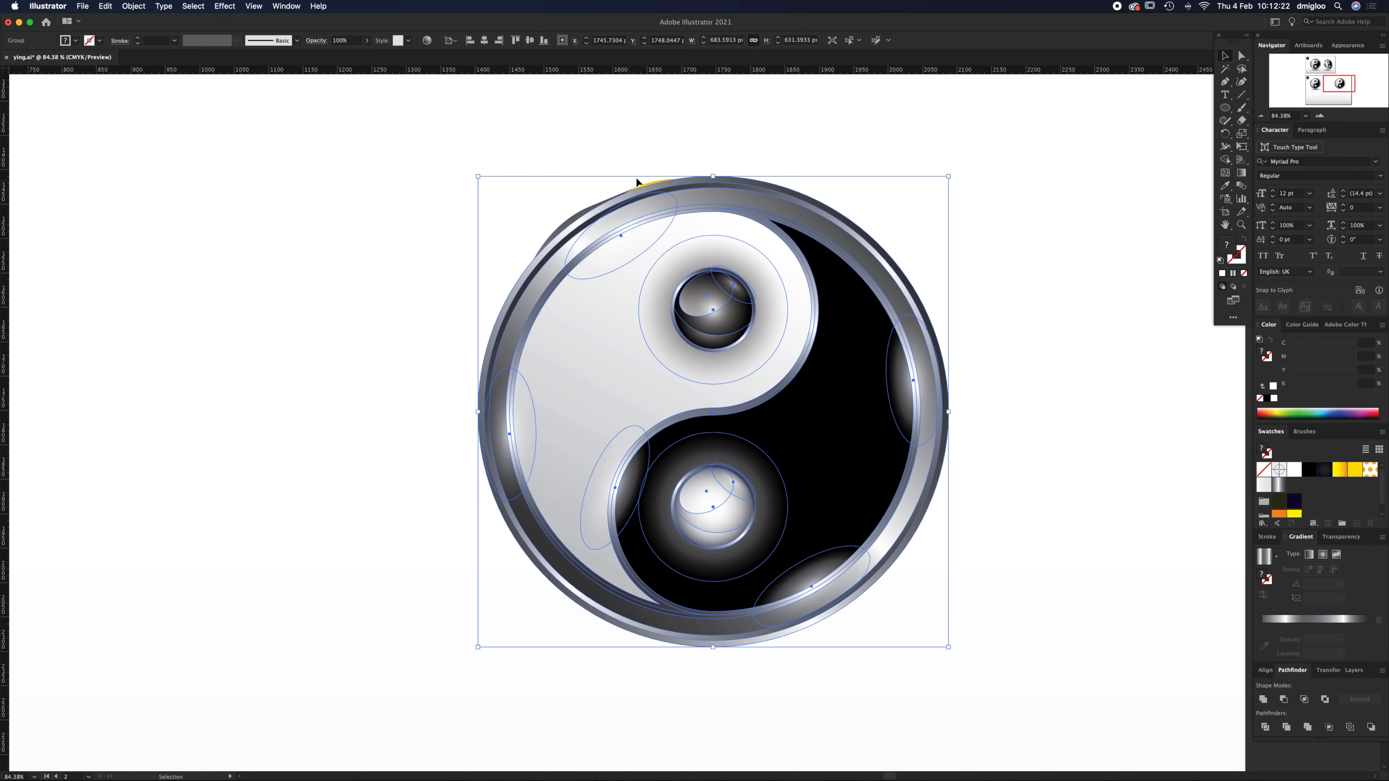
- Narrow the copied emblem artwork and tilt it counterclockwise to follow the outline of the disc's yellow face
left_click_drag(479, 410, 585, 412)
left_click_drag(948, 411, 905, 411)
left_click_drag(910, 174, 825, 131)
left_click_drag(913, 641, 906, 630)
left_click_drag(797, 485, 786, 487)
left_click_drag(722, 185, 722, 179)
left_click_drag(721, 629, 723, 639)
left_click_drag(722, 179, 722, 176)
- Fine-tune the tilted artwork's rotation and resize it to about 466 by 668 px over the yellow face, leaving it deselected
key("r")
left_click_drag(1010, 202, 1008, 197)
key("v")
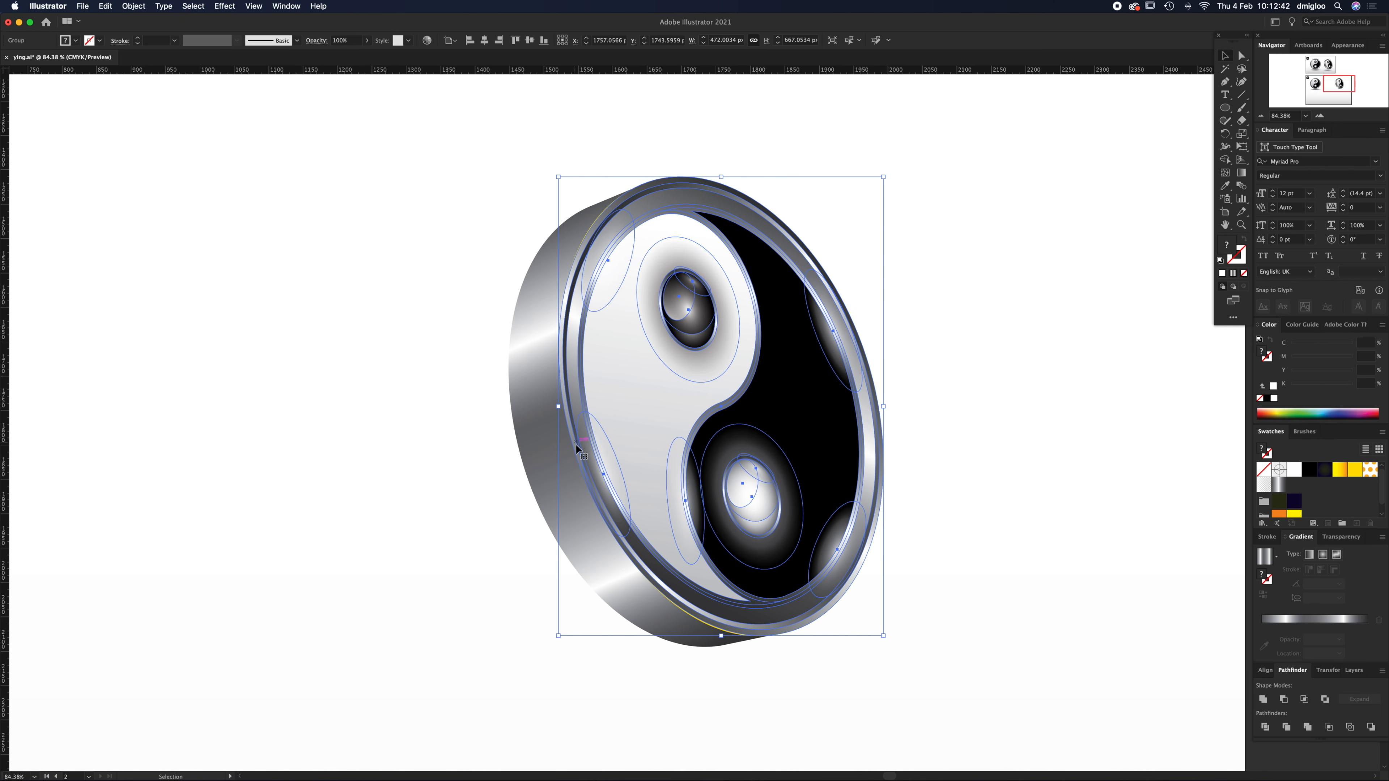
left_click_drag(884, 404, 887, 406)
left_click_drag(886, 636, 887, 633)
left_click(934, 252)
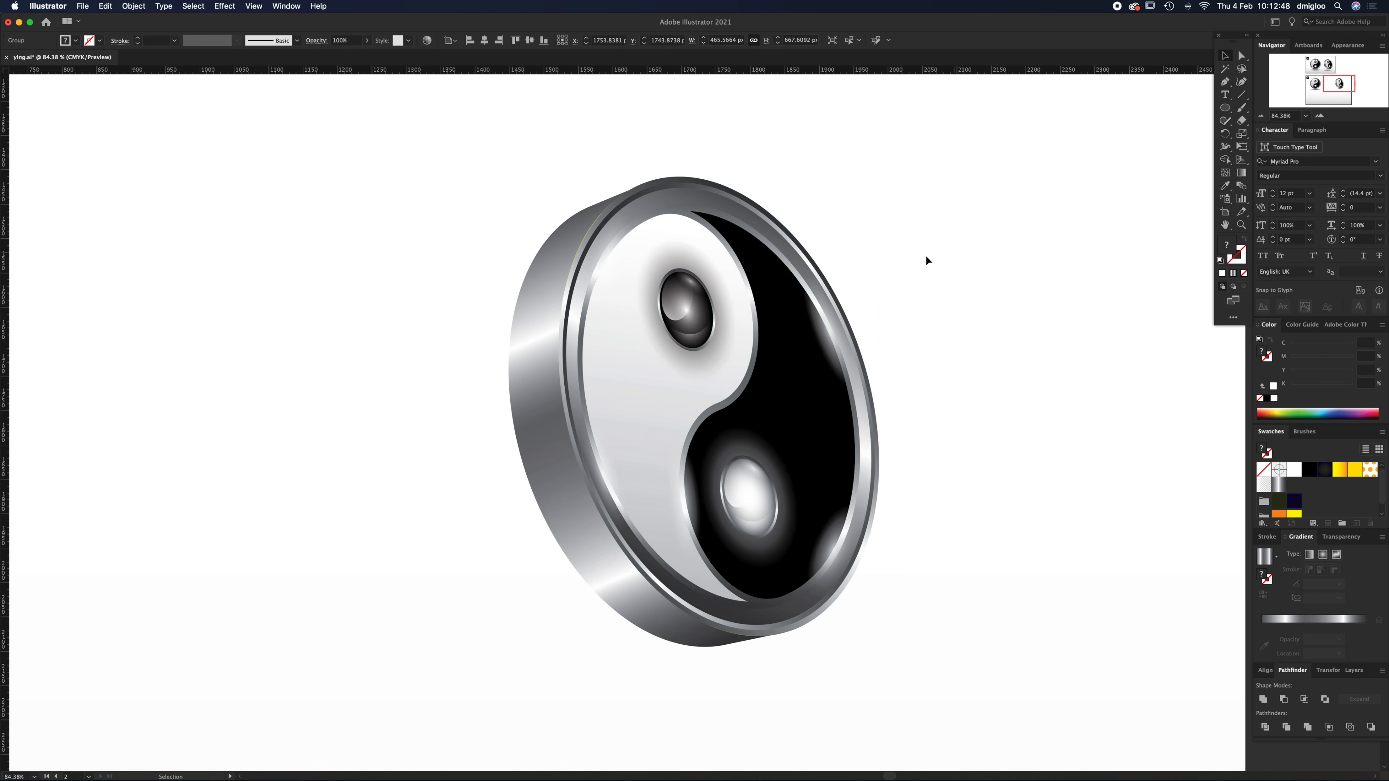
- Adjust the upper edge of the tilted artwork to meet the disc's rim, making it about 666 px high
key("z")
left_click(688, 228)
scroll(689, 228, "up", 5)
key("v")
left_click(676, 325)
left_click_drag(768, 250, 769, 252)
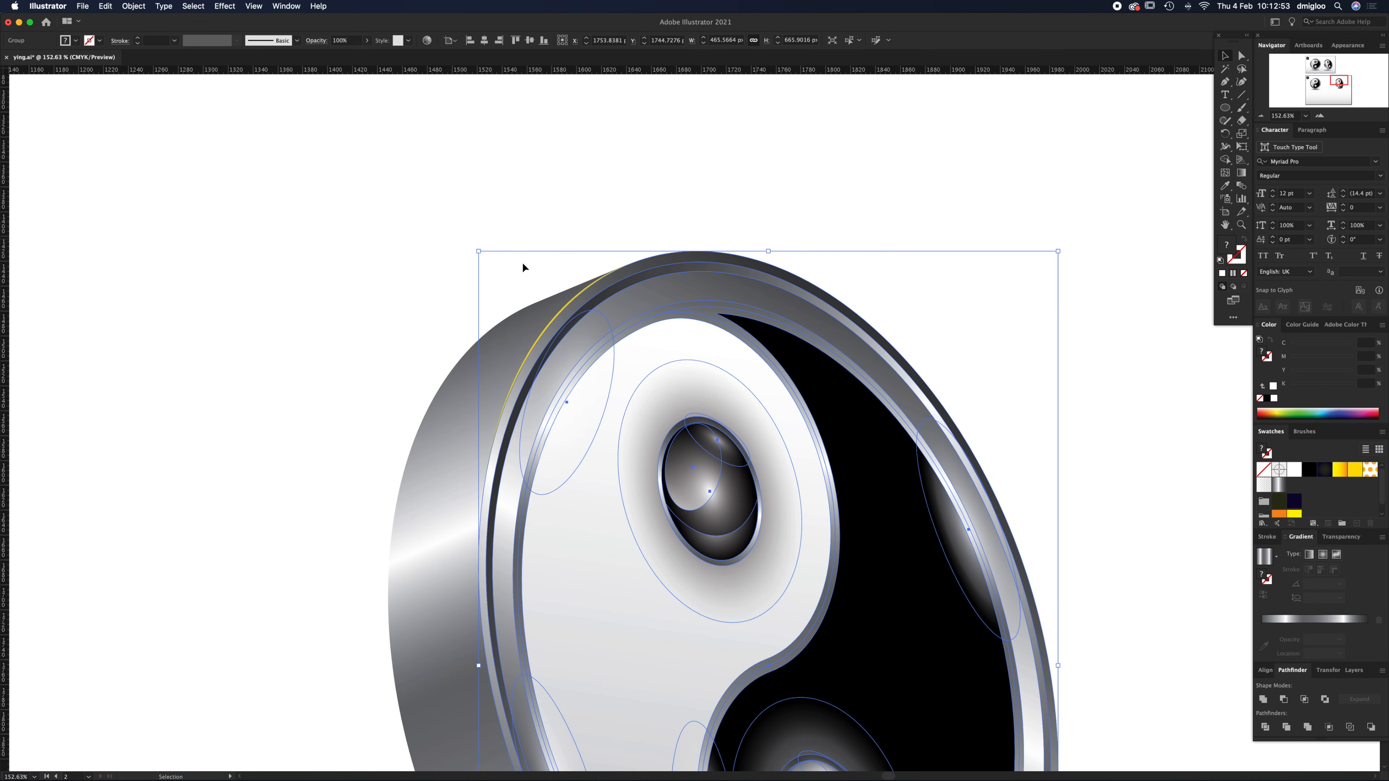
left_click(469, 253)
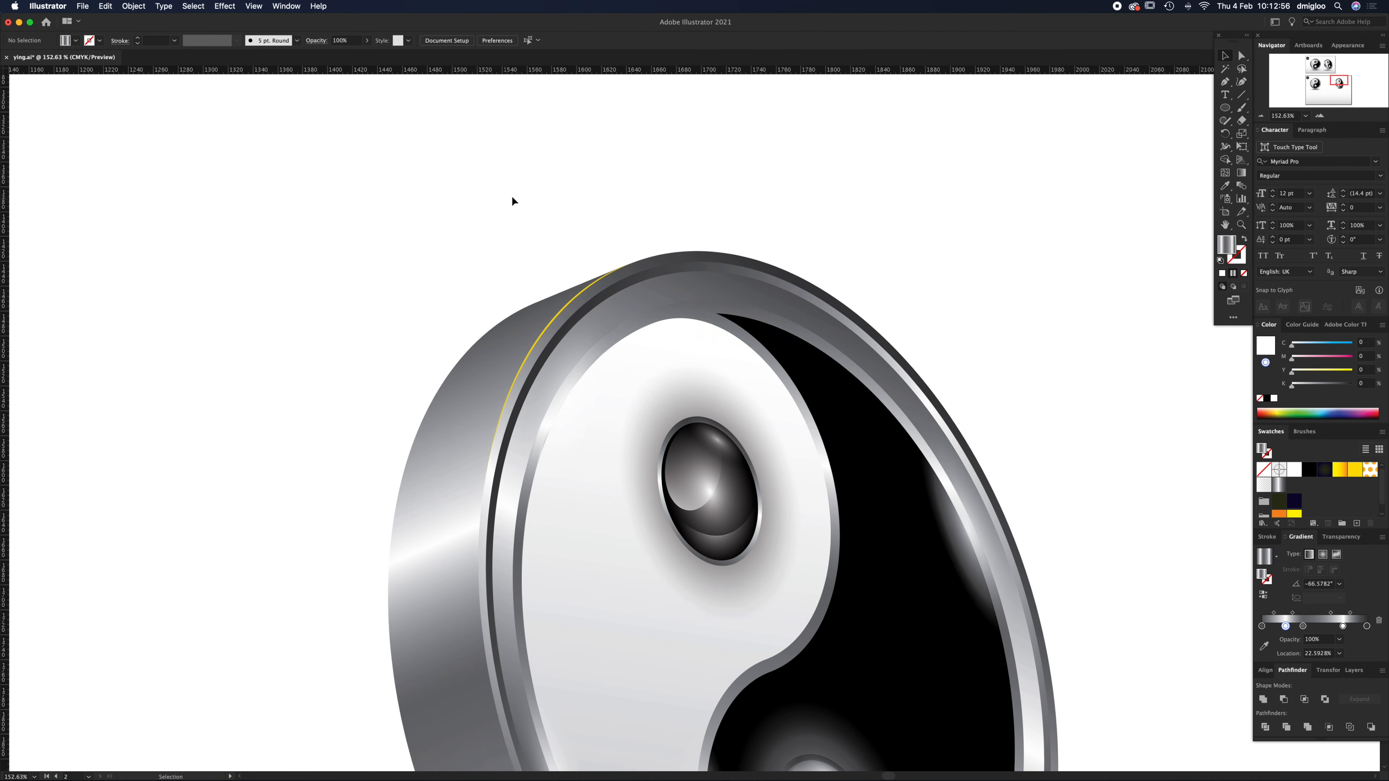
- Rotate the tilted artwork slightly and extend its lower edge over the yellow face, to about 467 by 667 px
left_click(591, 304, "super")
left_click_drag(545, 185, 545, 177)
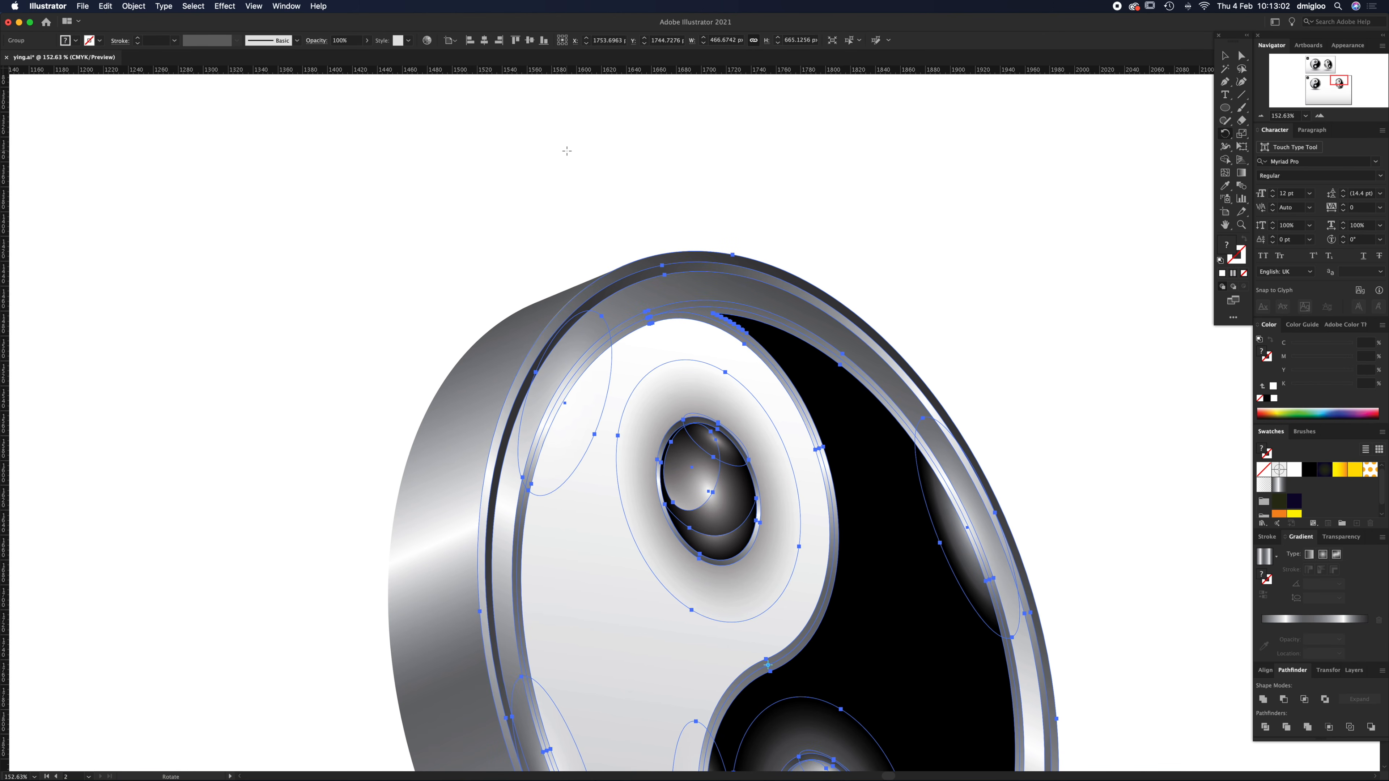
left_click(704, 593, "alt+super")
left_click_drag(704, 648, 707, 597)
key("v")
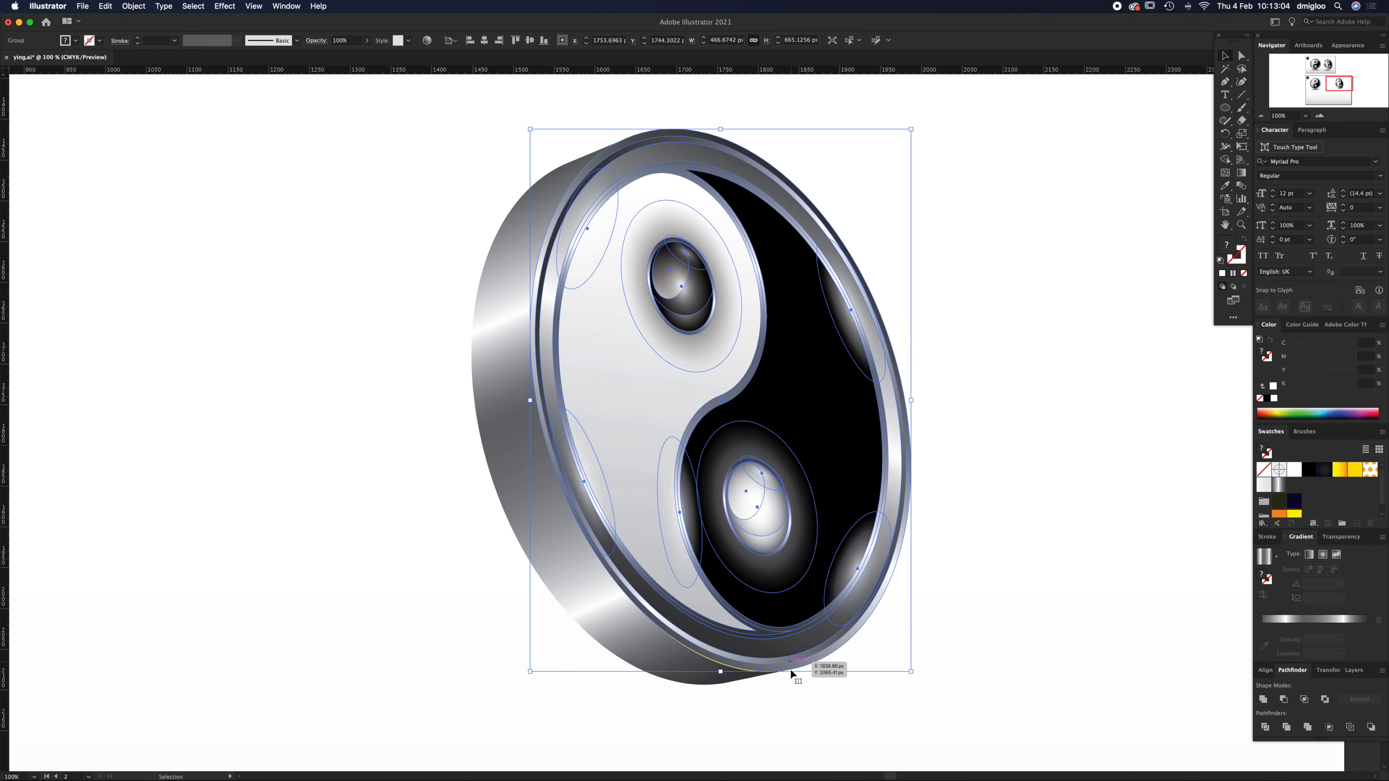
left_click_drag(722, 673, 722, 676)
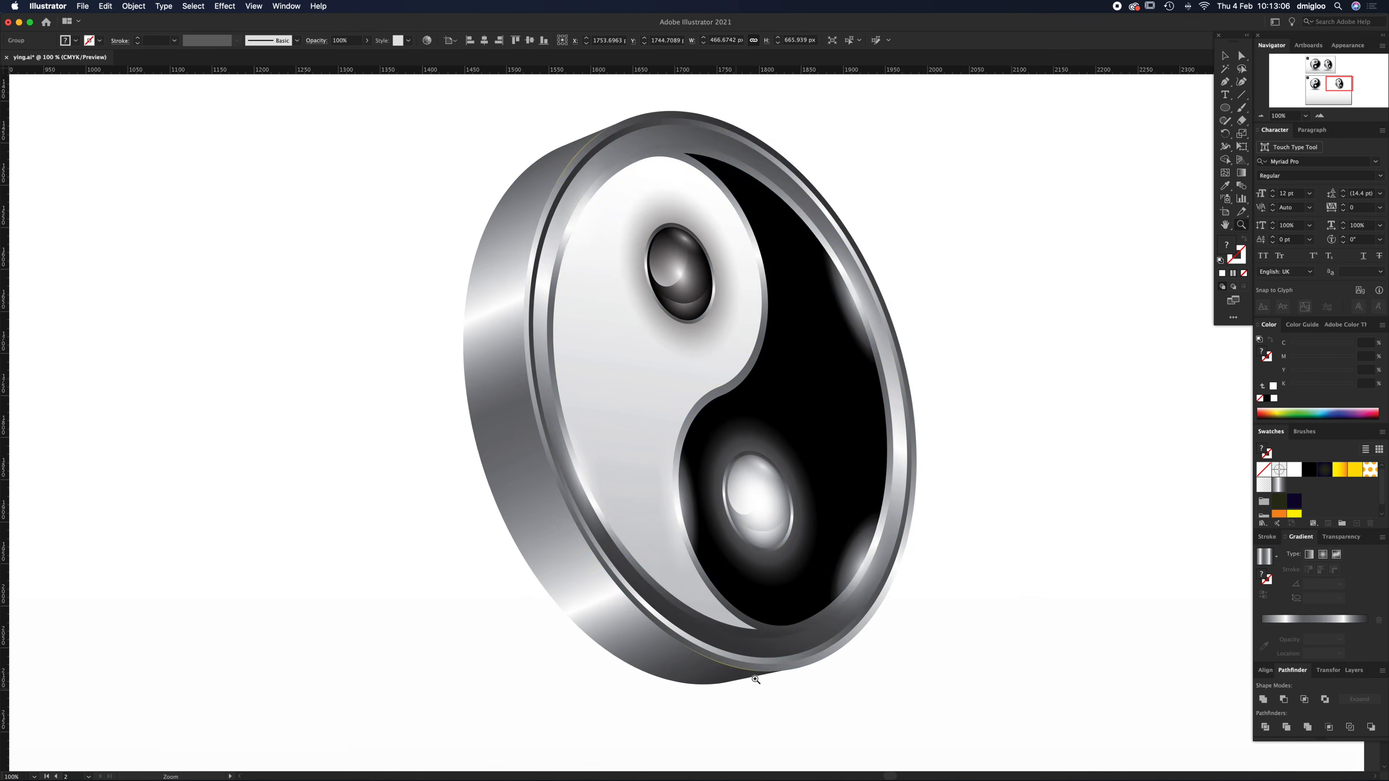
scroll(738, 656, "up", 5)
left_click_drag(698, 622, 698, 625)
left_click(730, 655)
- Examine how the tilted artwork covers the disc's rim, and check the yellow face behind it by selecting each
left_click(715, 324, "alt+super")
left_click(716, 336, "alt+super")
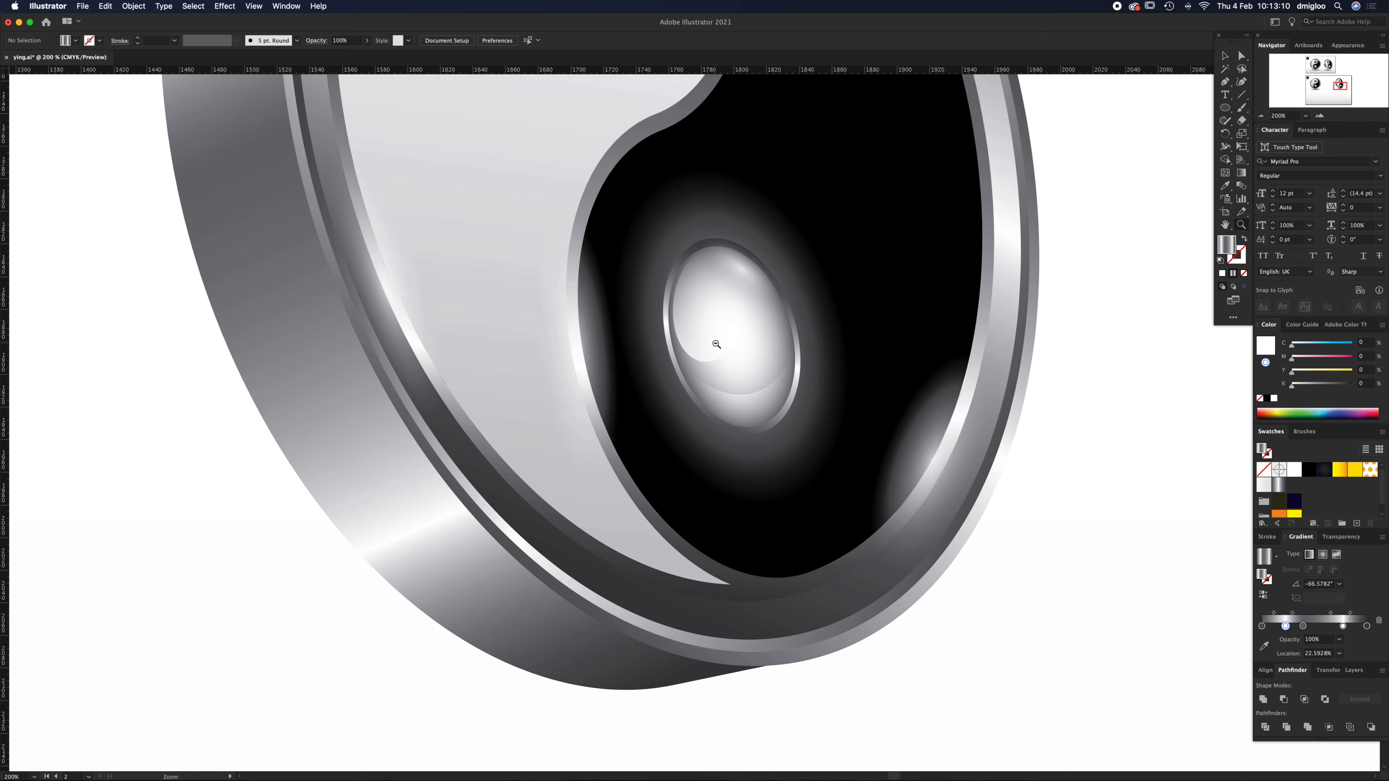
left_click(717, 344, "alt+super")
left_click(717, 346, "alt+super")
left_click(717, 347, "alt+super")
left_click(602, 369, "super")
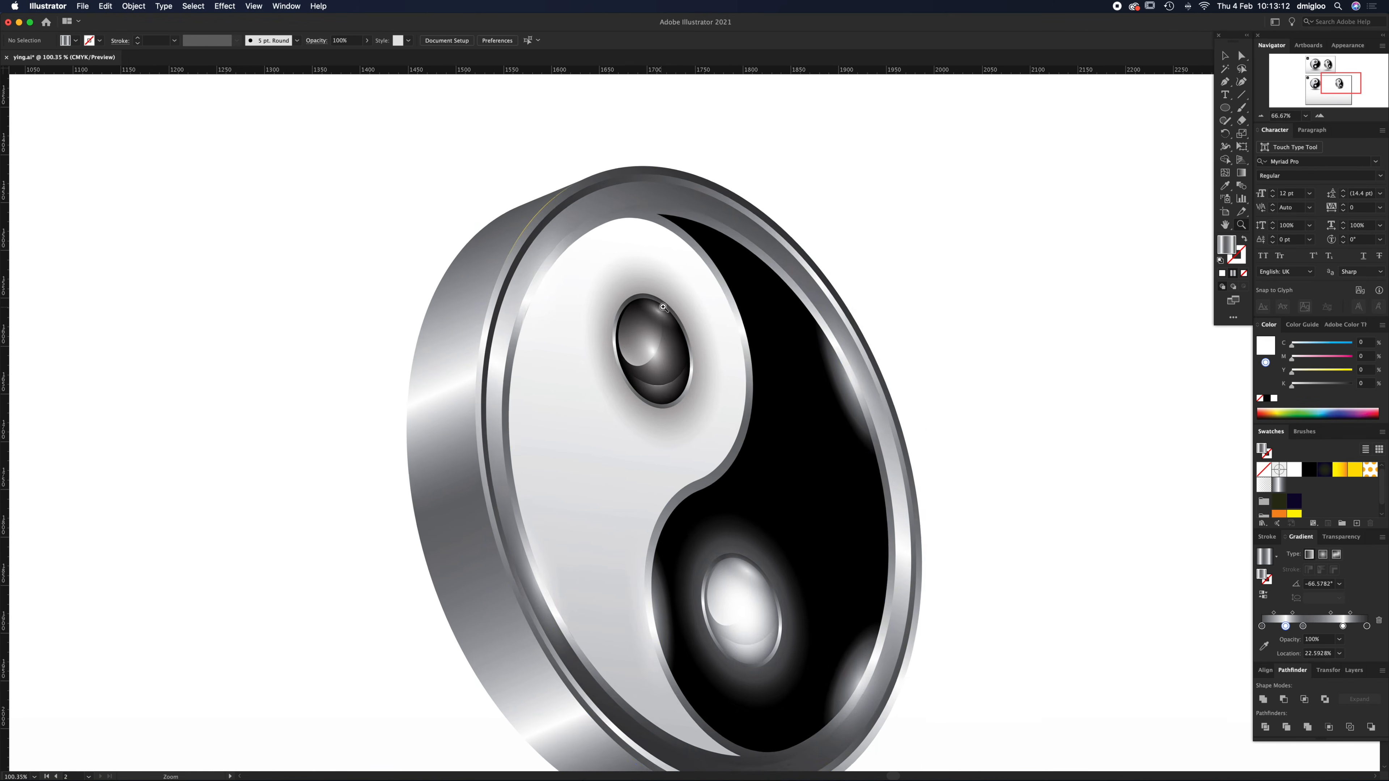
left_click(608, 263)
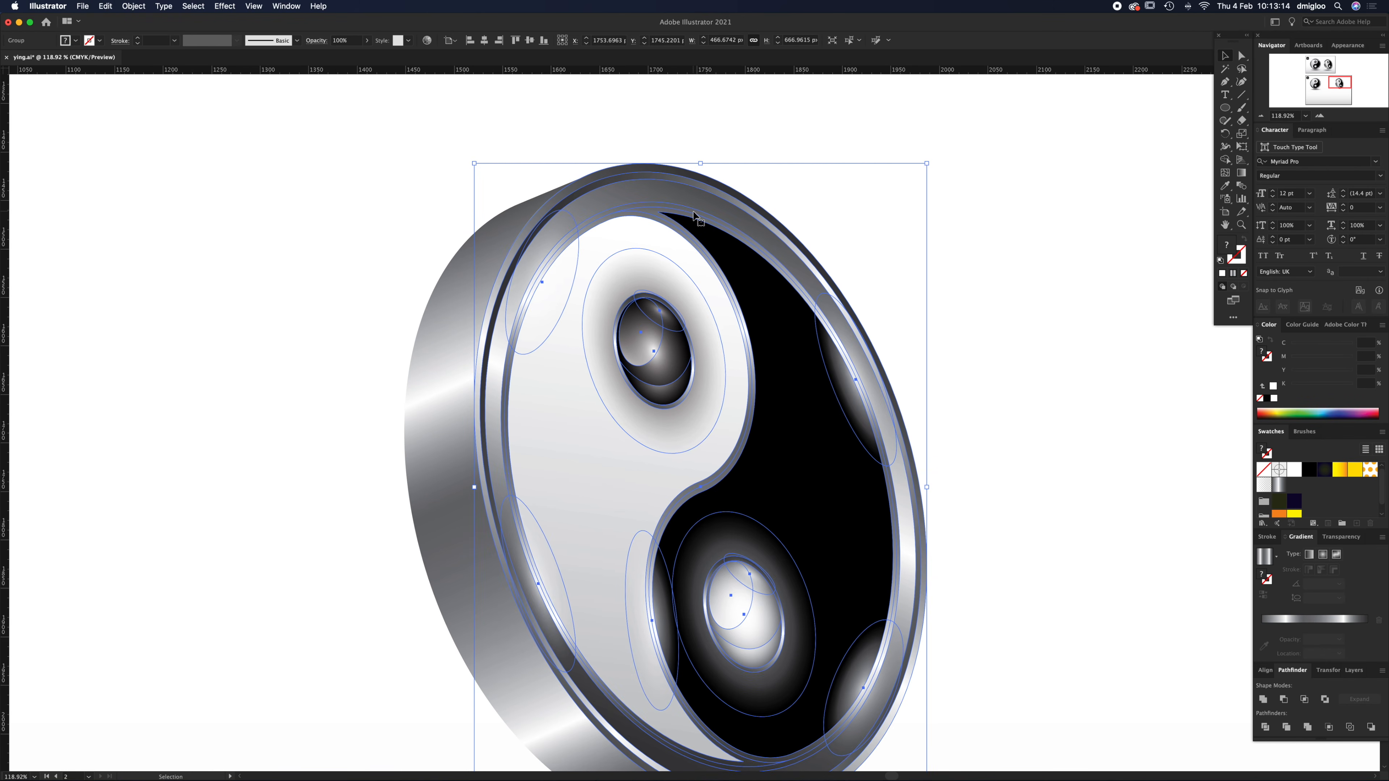
left_click(940, 384)
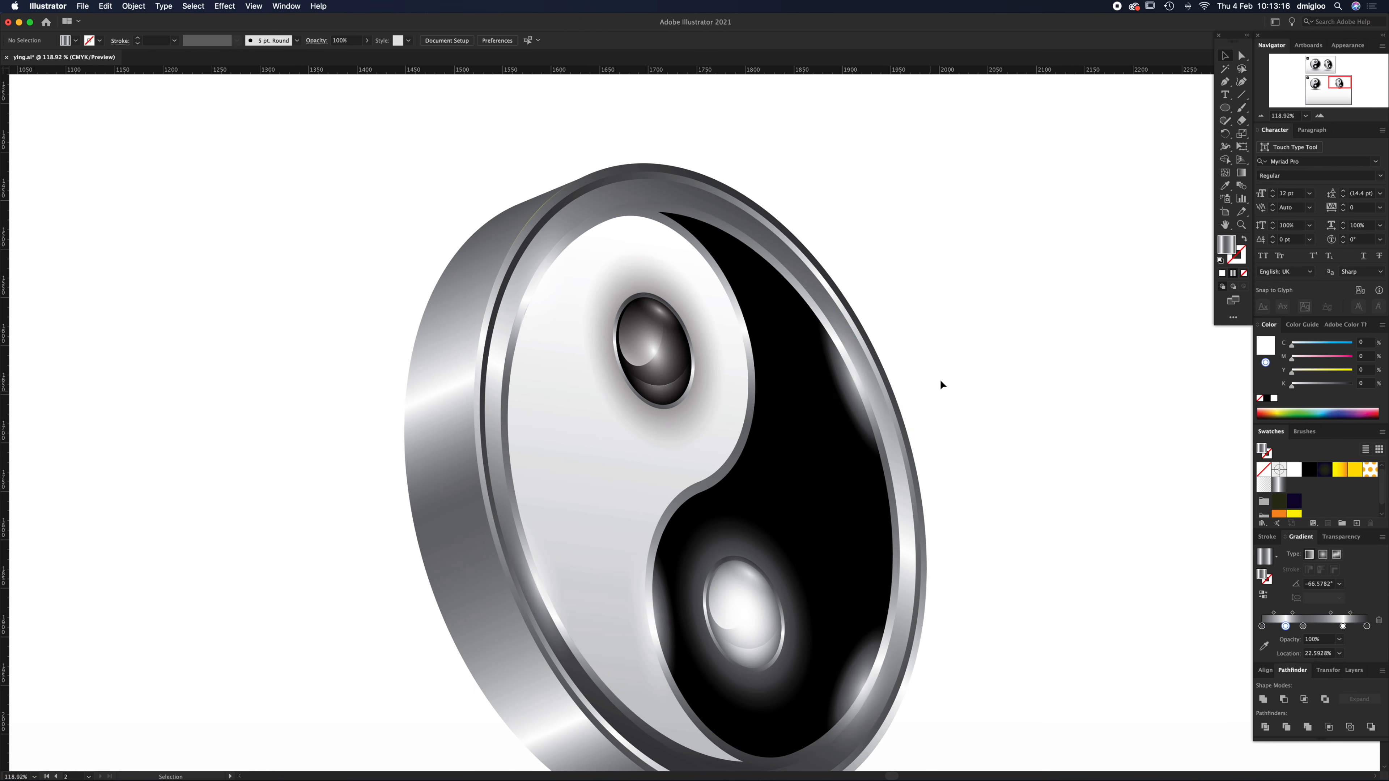
left_click(828, 492)
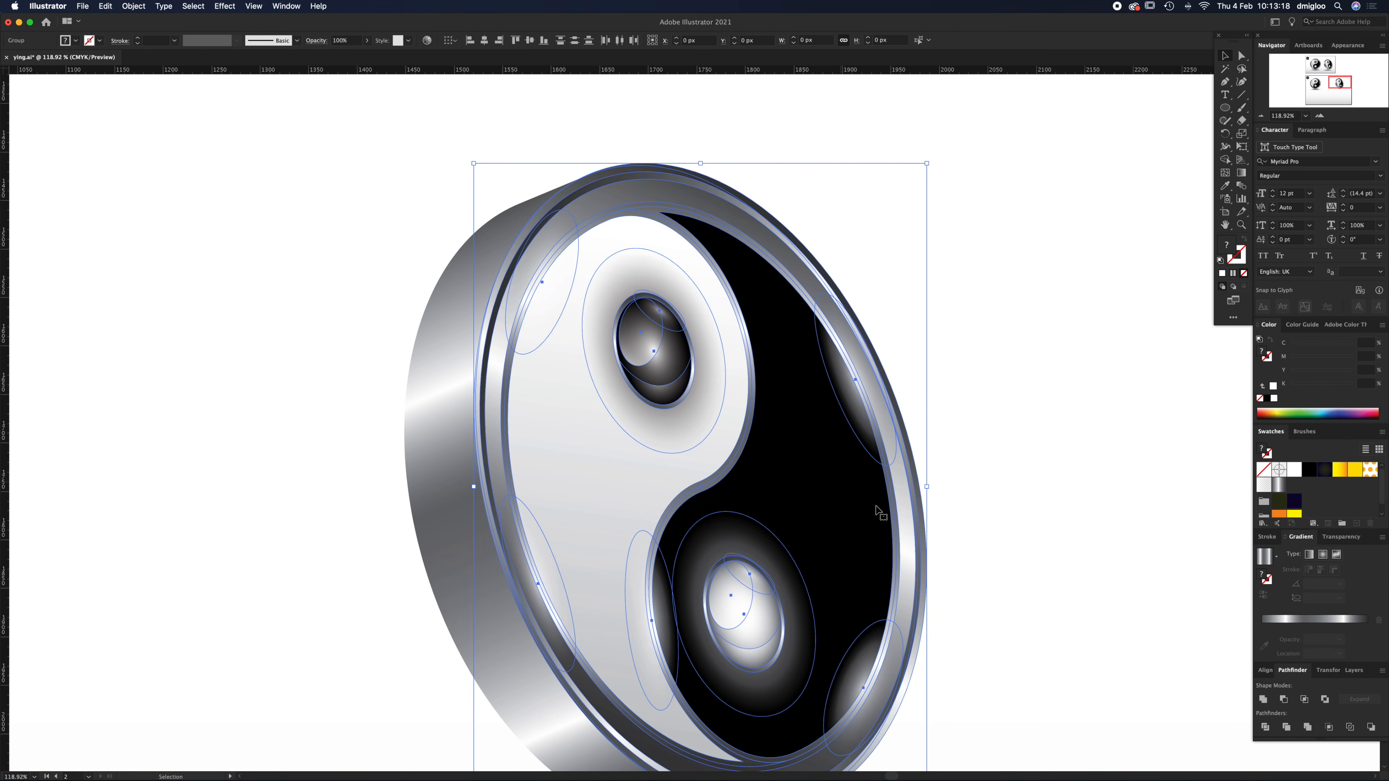
left_click(822, 479, "shift")
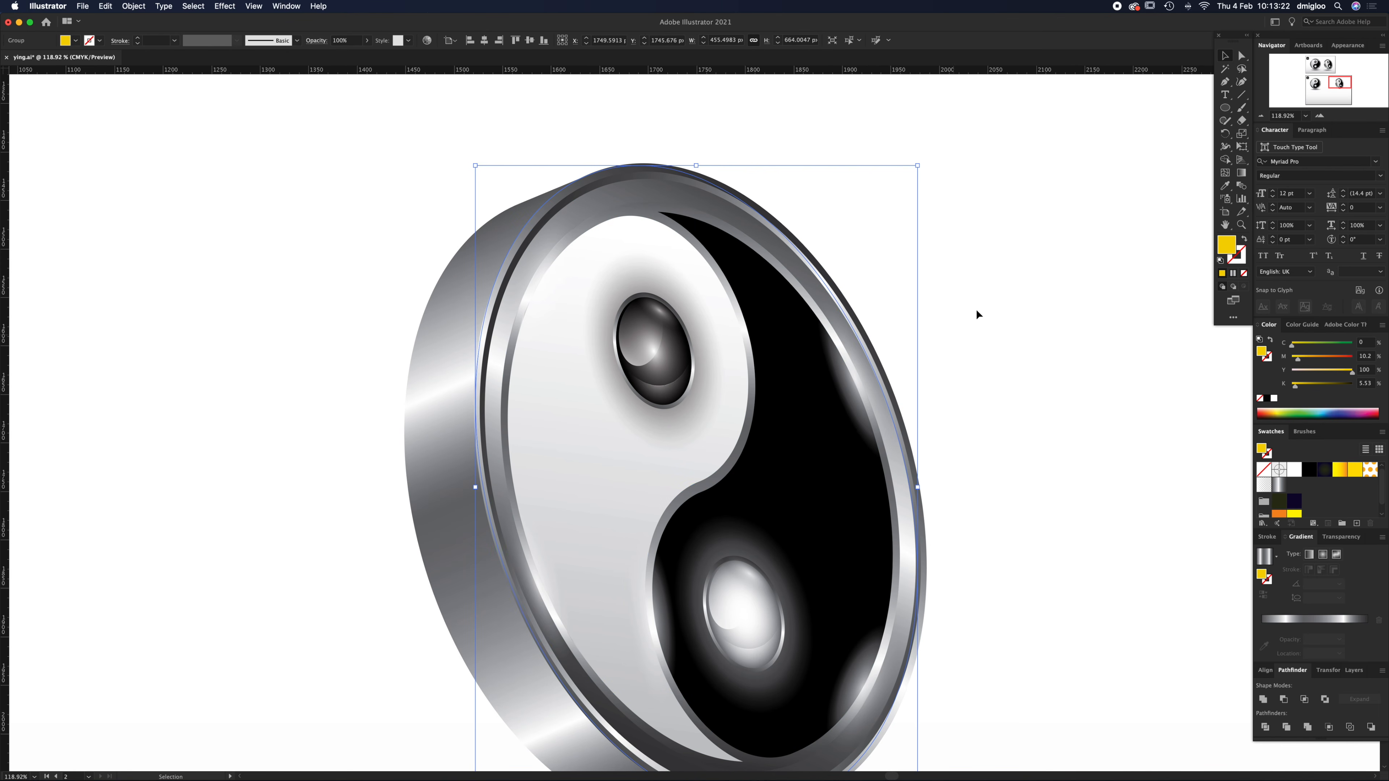
left_click(975, 310)
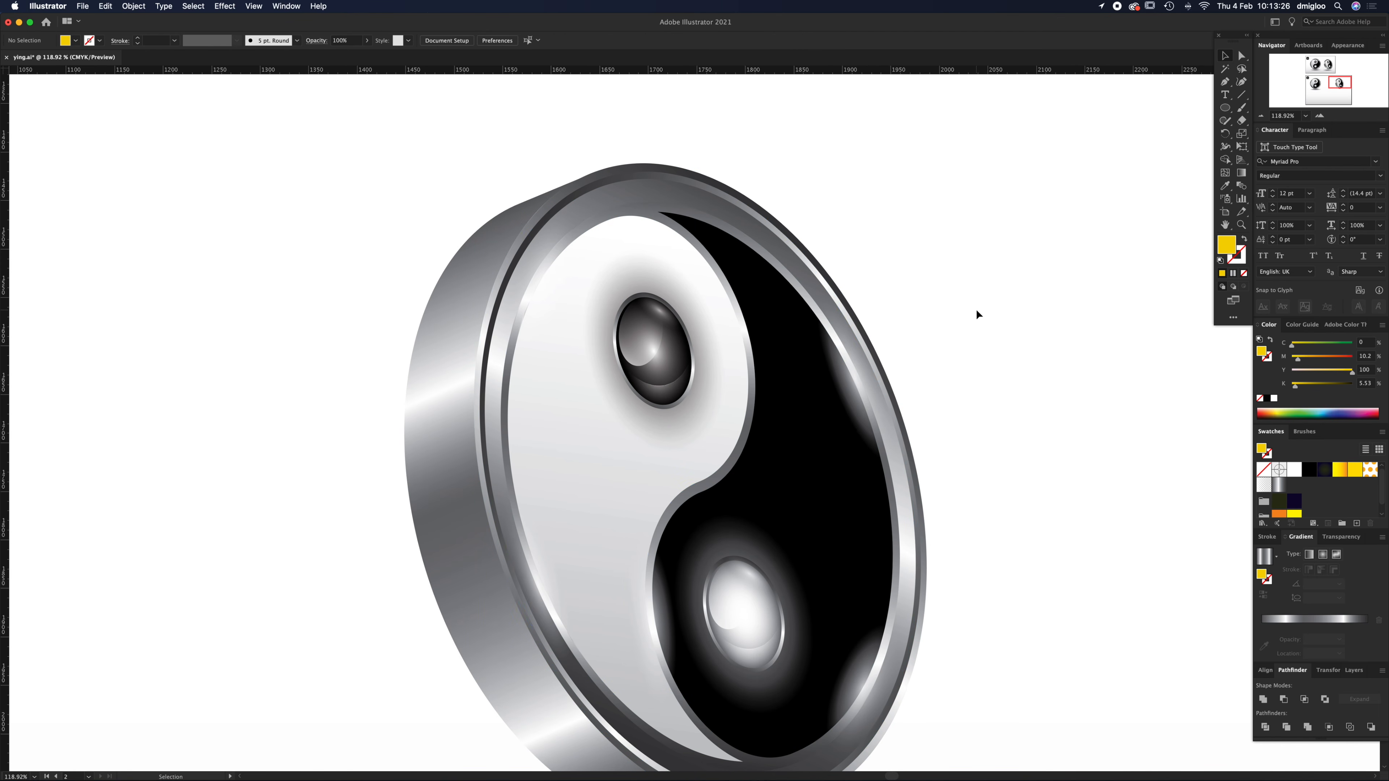
- Copy the front-facing emblem's shadow ellipse beneath the angled disc, scale it to about 646 by 110 px and centre it there
key("super+minus")
key("super+minus")
key("super+minus")
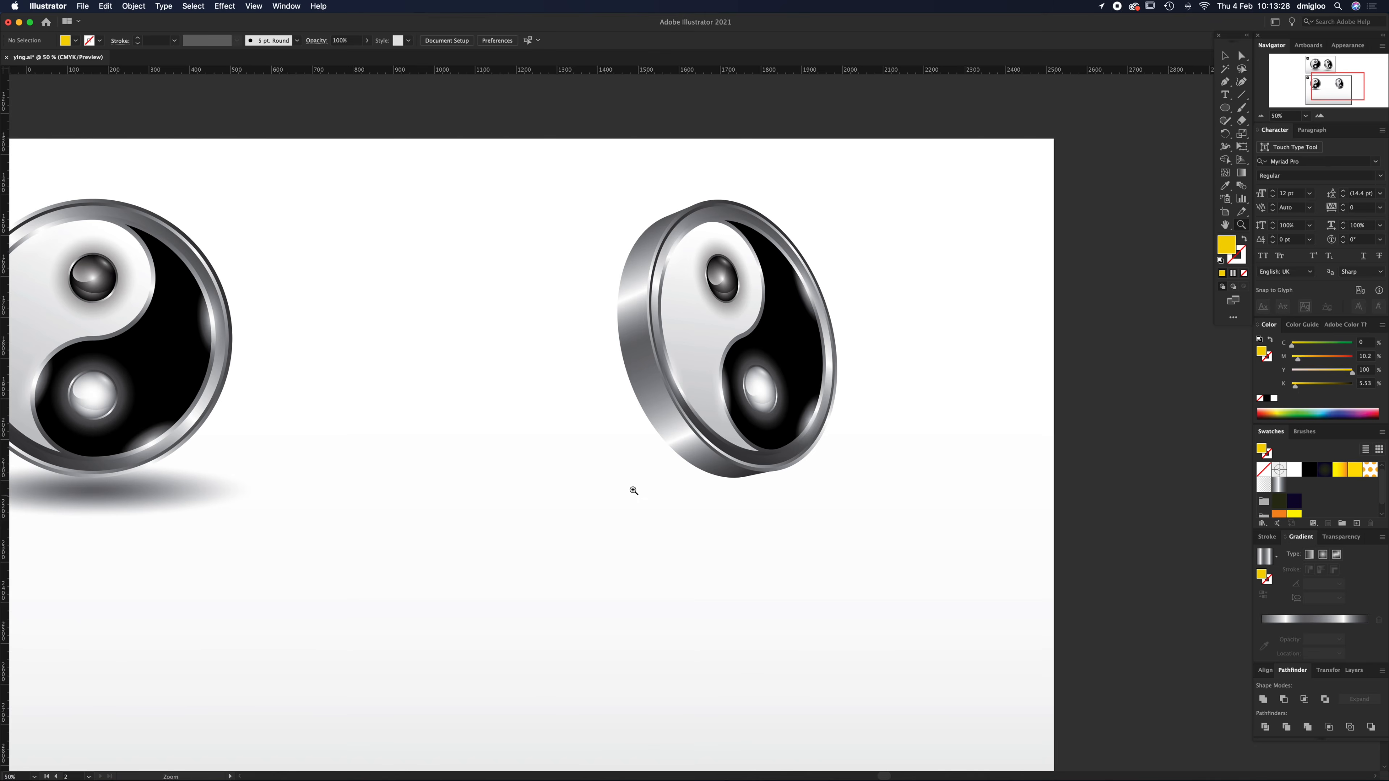
left_click(212, 518)
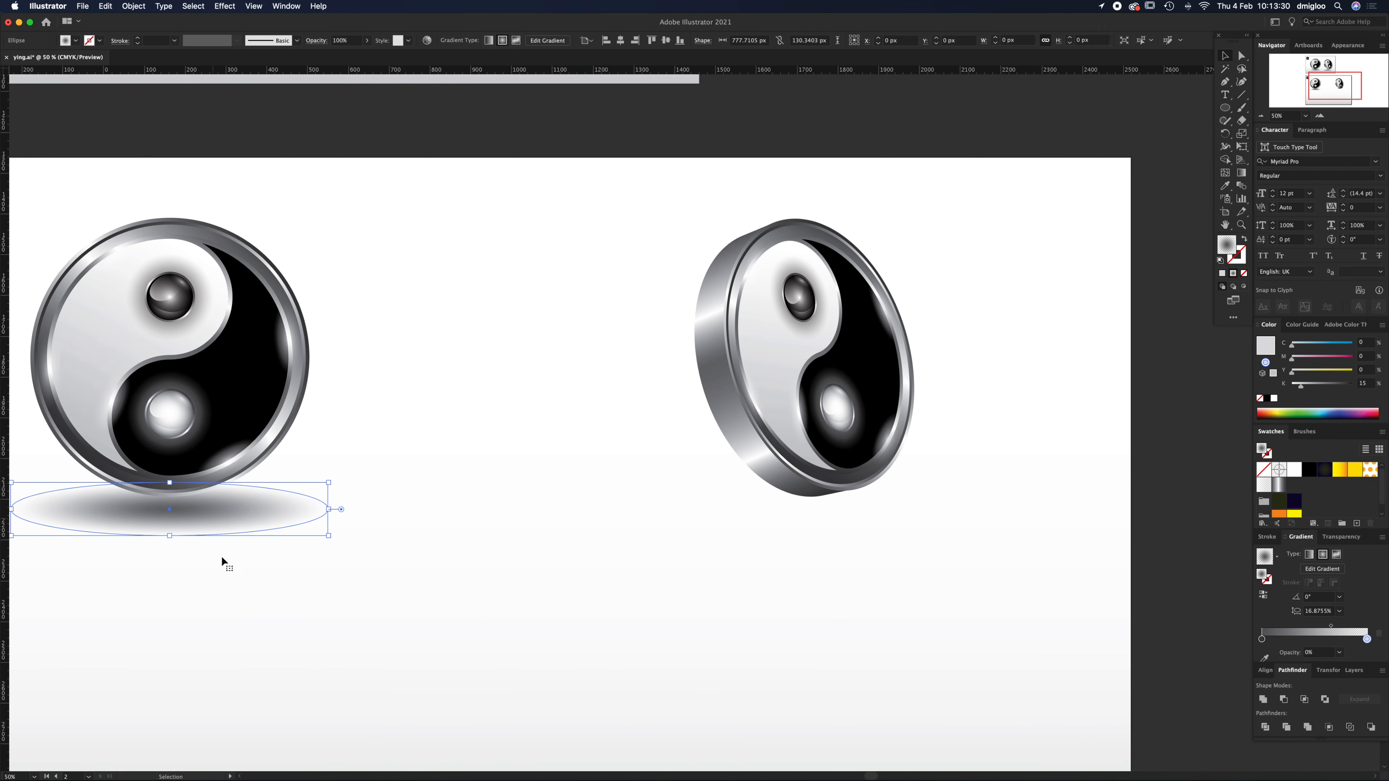
left_click_drag(224, 519, 851, 564)
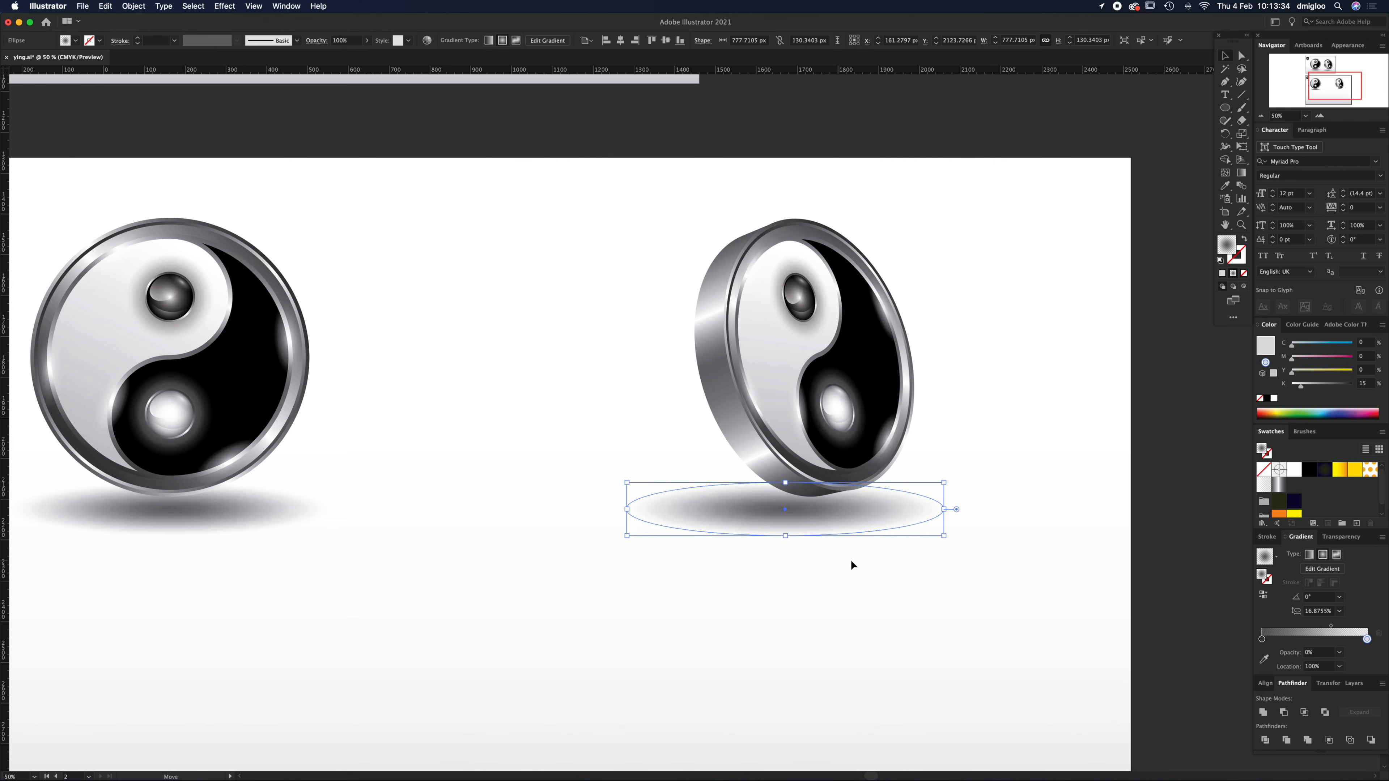
left_click_drag(628, 510, 679, 509)
left_click_drag(856, 520, 799, 493)
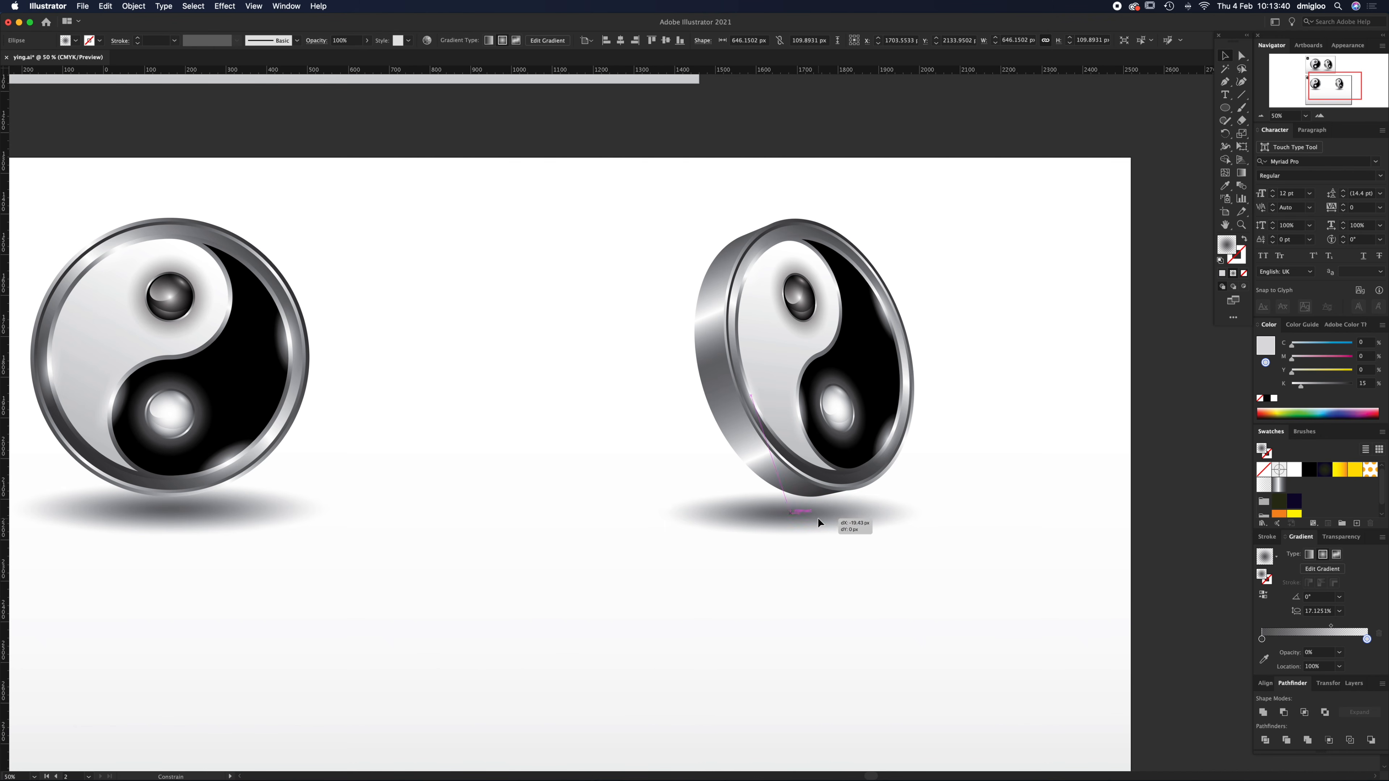
- Group the angled disc's artwork and side band without the shadow, try shifting the group sideways, and undo that move
left_click(800, 578)
left_click_drag(667, 208, 930, 518)
key("super+g")
left_click_drag(845, 379, 815, 380)
key("super+z")
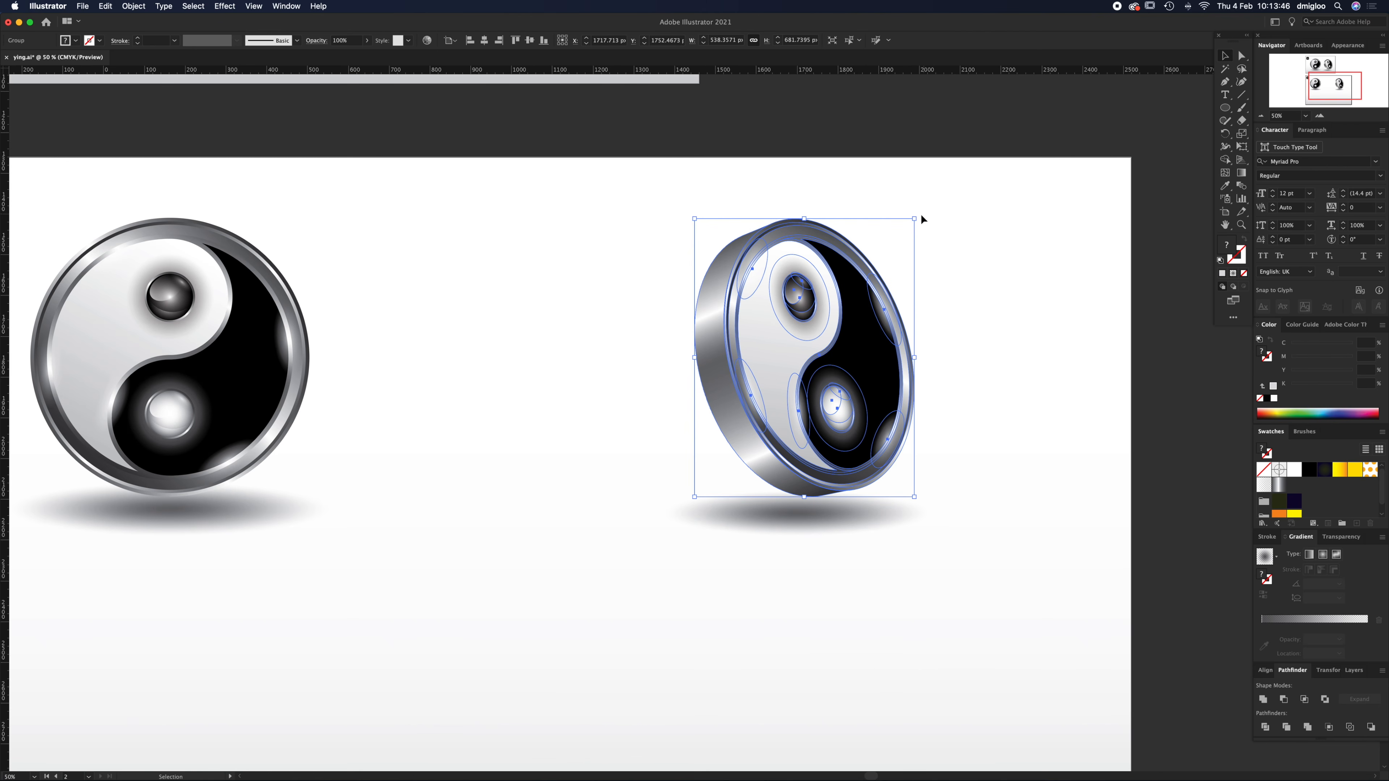
- Rotate the grouped angled emblem slightly counterclockwise above its shadow, deselect it, and view it up close
mouse_move(921, 216)
left_mouse_down()
mouse_move(967, 206)
mouse_move(916, 211)
left_mouse_up()
left_click(989, 248)
left_click(859, 274)
left_click(985, 240)
key("z")
mouse_move(796, 367)
left_mouse_down()
mouse_move(898, 336)
mouse_move(812, 352)
left_mouse_up()
key("v")
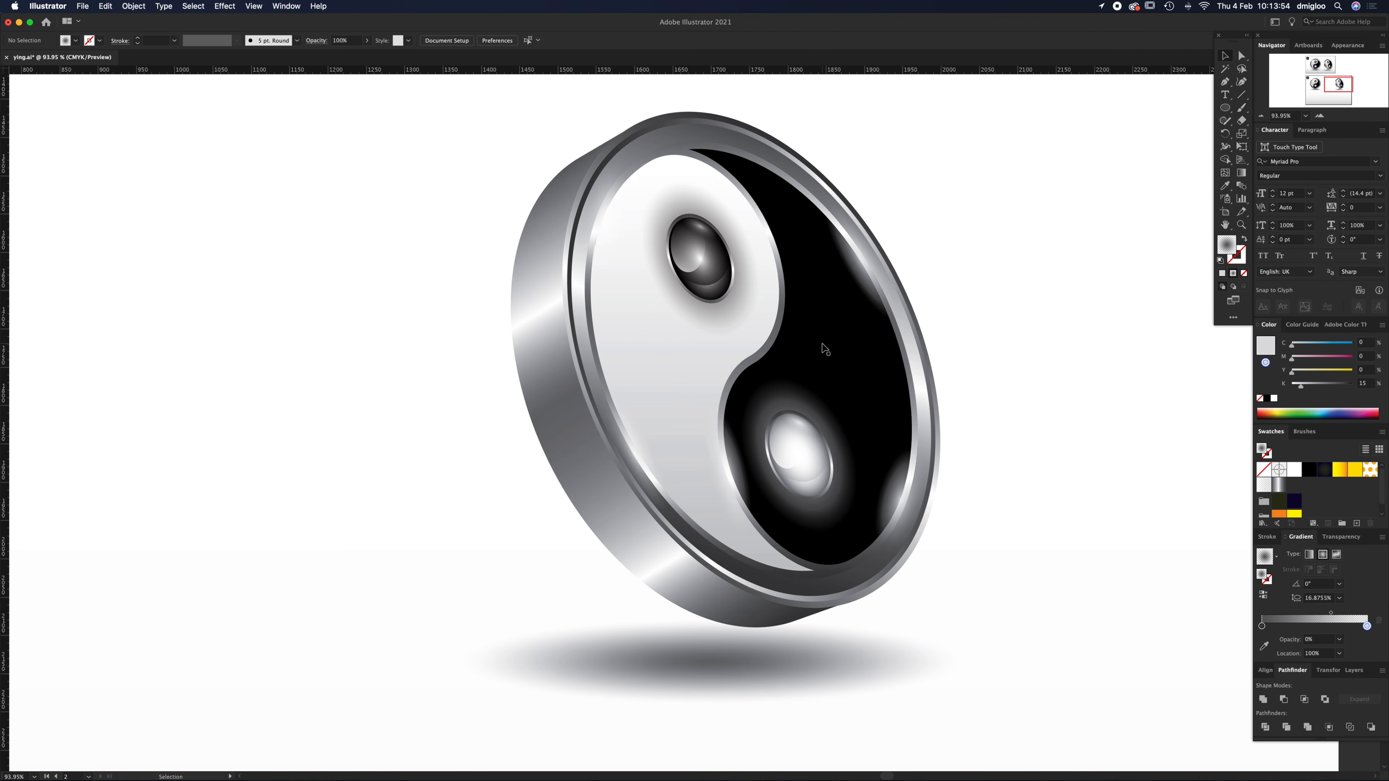